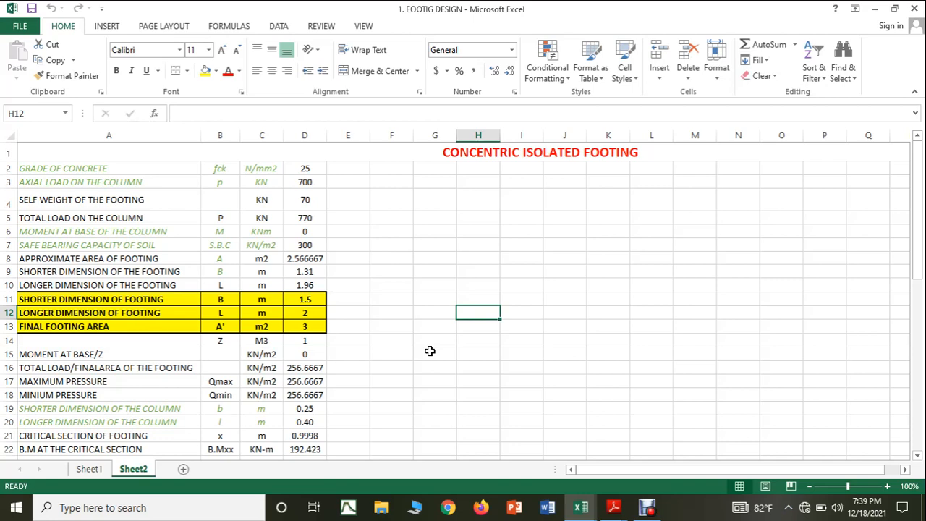
Step: Insert a blank row above GRADE OF CONCRETE on Sheet2 and enter the heading COLUMN NUMBERS in A2
left_click(10, 167)
right_click(10, 167)
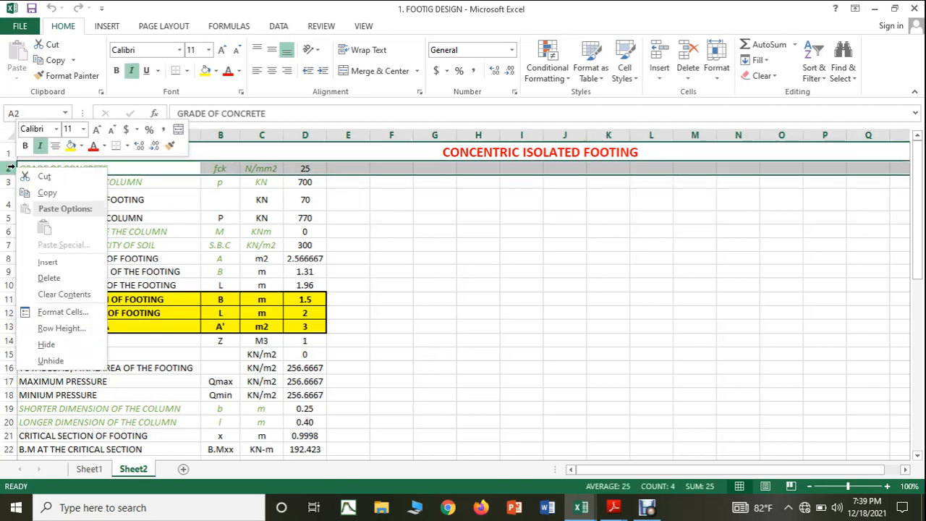
left_click(39, 261)
left_click(75, 167)
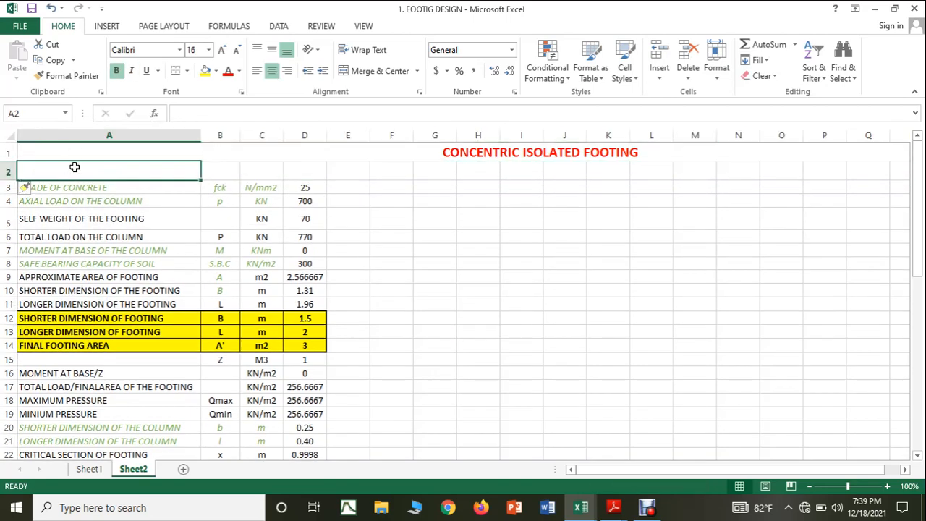
type("CO")
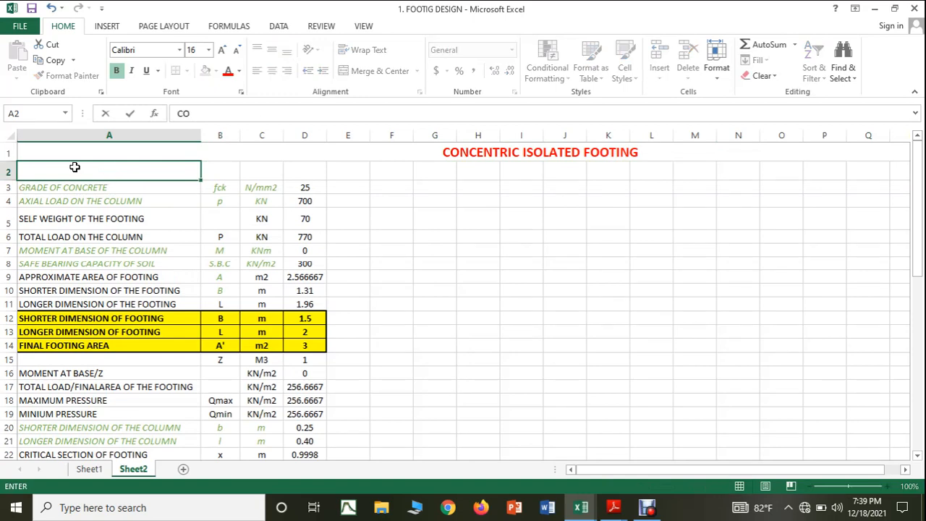
type("LUMN N")
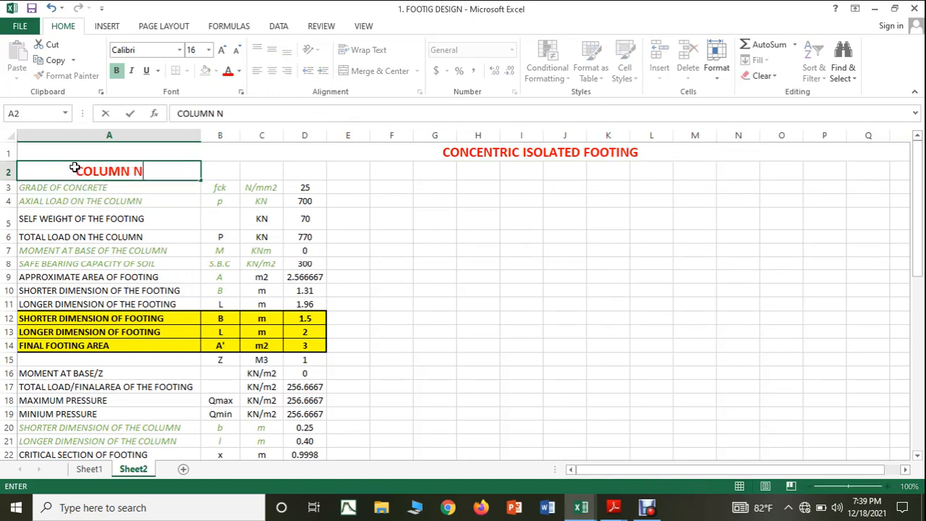
type("UMBERS")
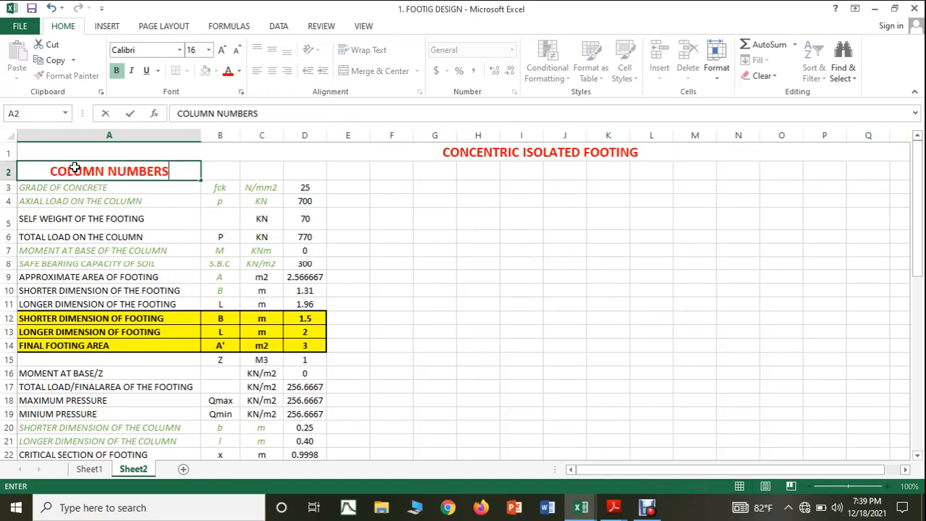
left_click(452, 272)
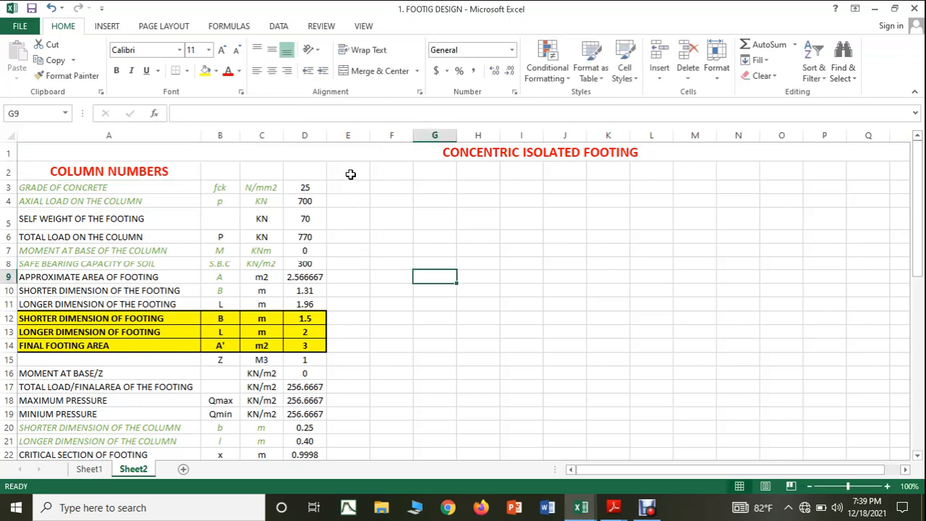
left_click(391, 173)
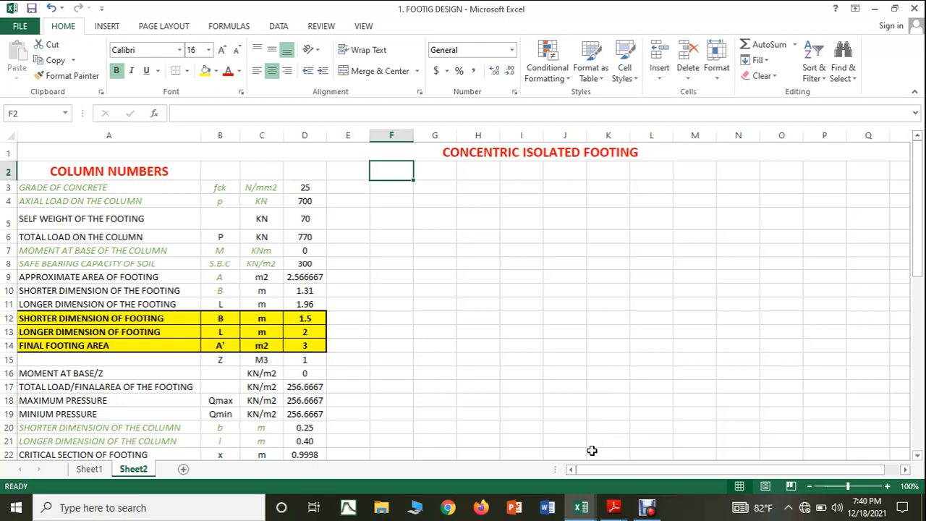
Step: Switch to the SUPPORT REACTIONS workbook and examine the reactions on the LL, DL and DL+LL sheets
left_click(580, 507)
left_click(648, 457)
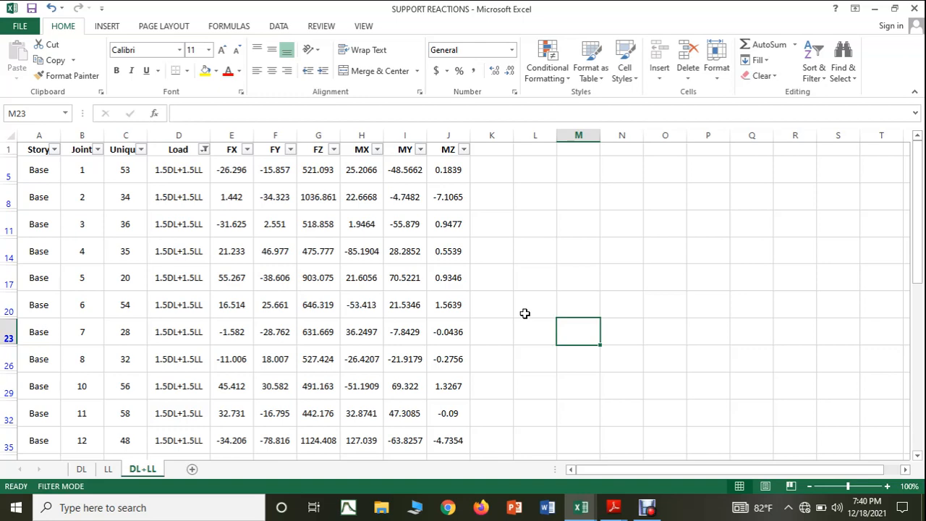
left_click(107, 469)
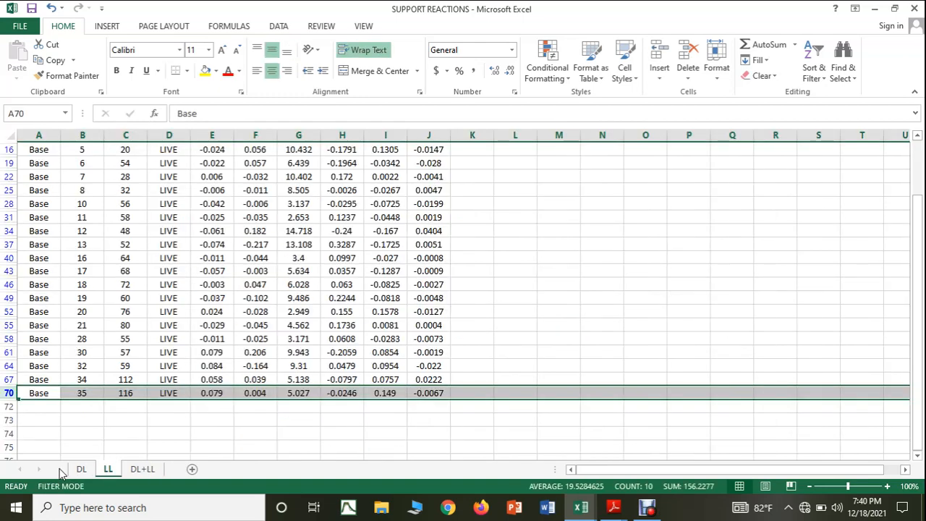
left_click(78, 471)
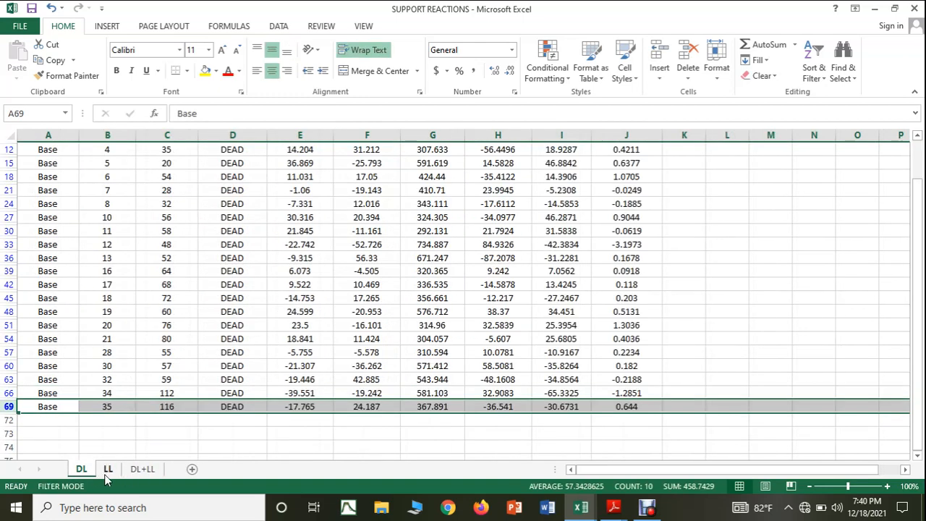
left_click(107, 472)
scroll(238, 432, "up", 2)
left_click(145, 469)
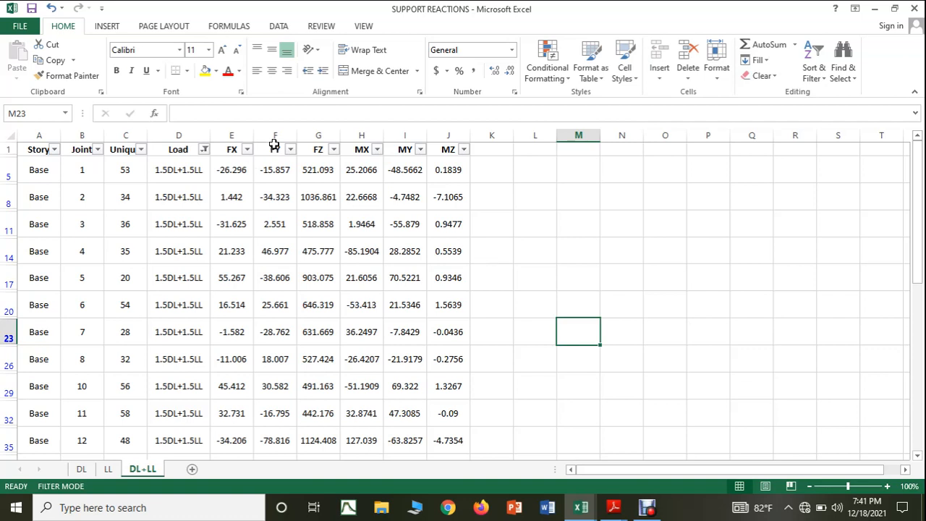
Step: Highlight all FZ values in column G of the DL+LL sheet with yellow fill and borders around every cell
left_click(239, 168)
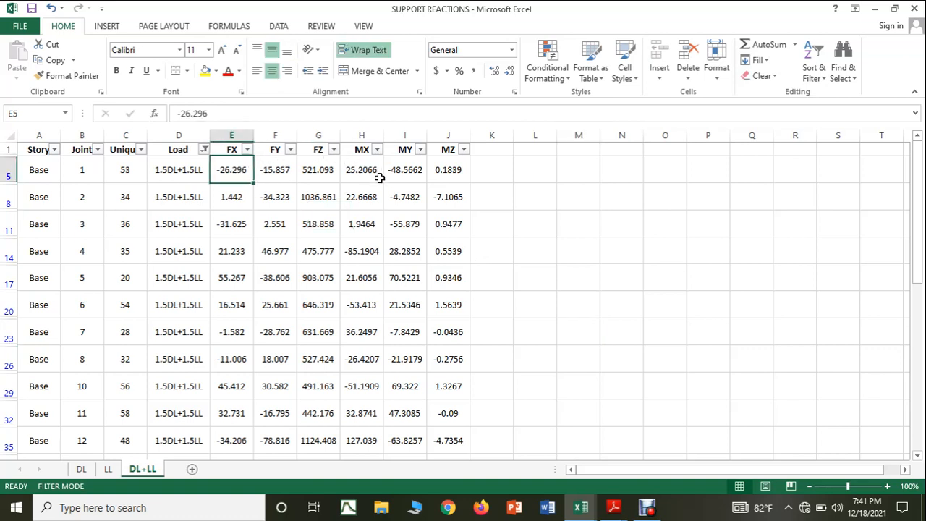
left_click(327, 172)
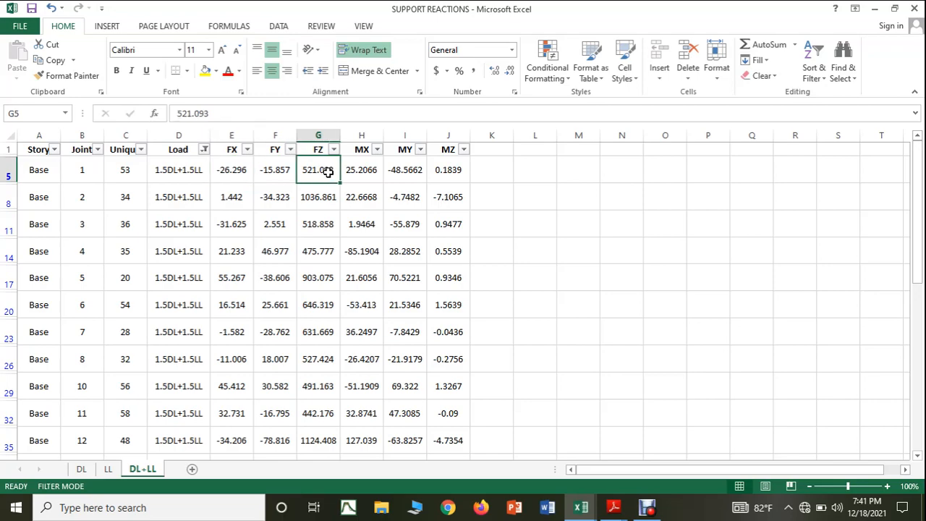
left_click_drag(324, 174, 322, 433)
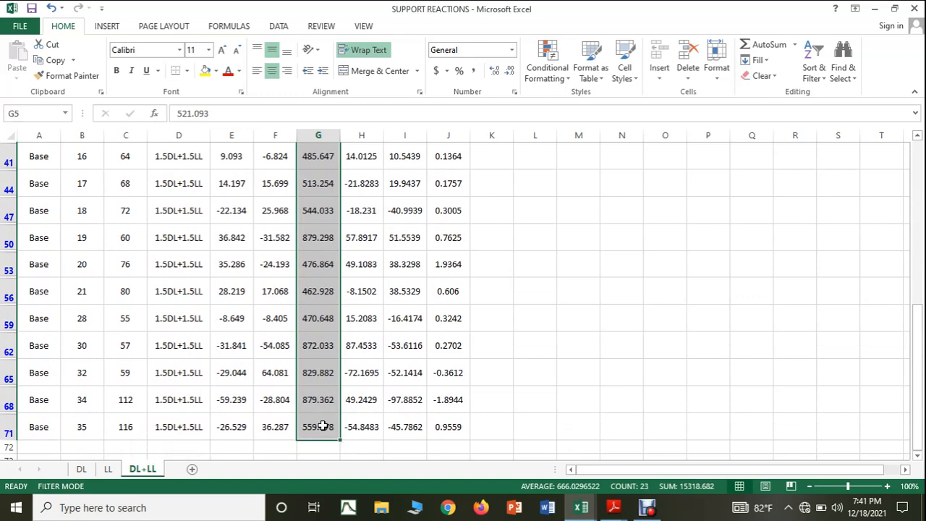
left_click(208, 70)
scroll(402, 205, "up", 5)
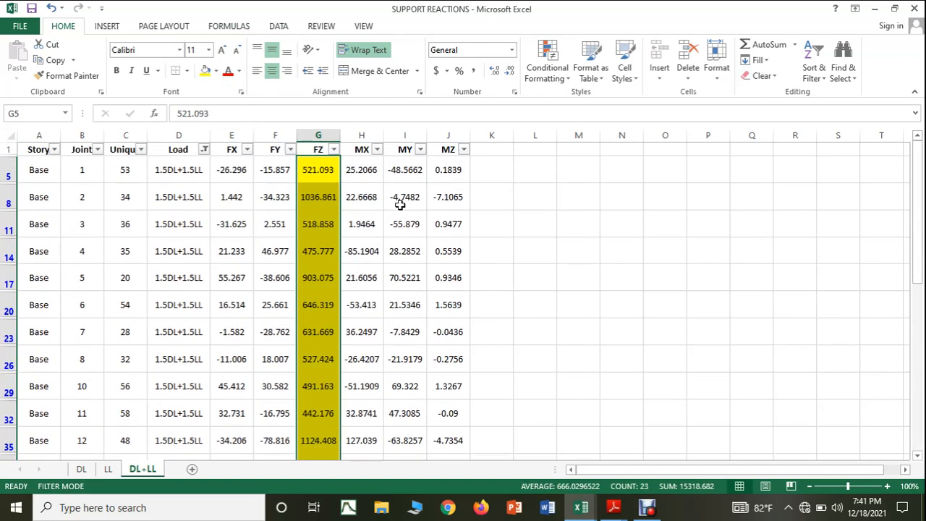
left_click(186, 70)
left_click(207, 185)
left_click(452, 251)
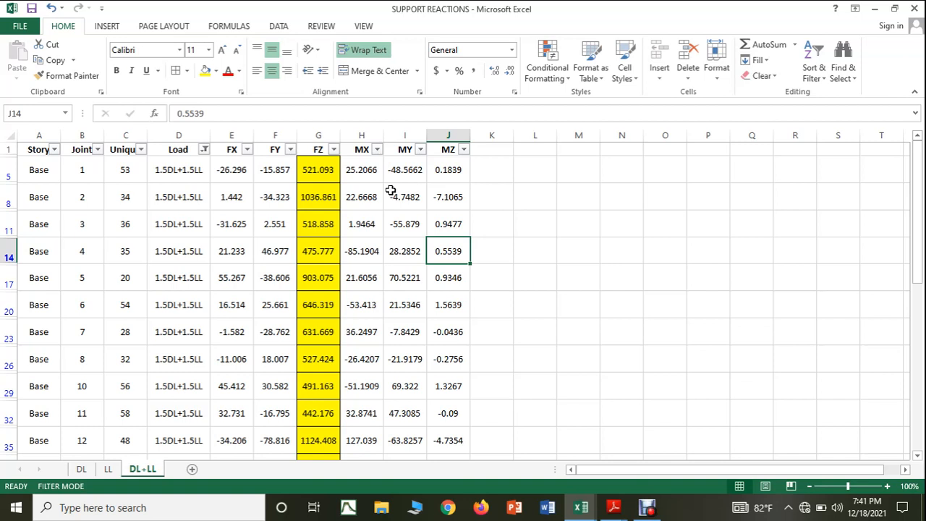
left_click(646, 272)
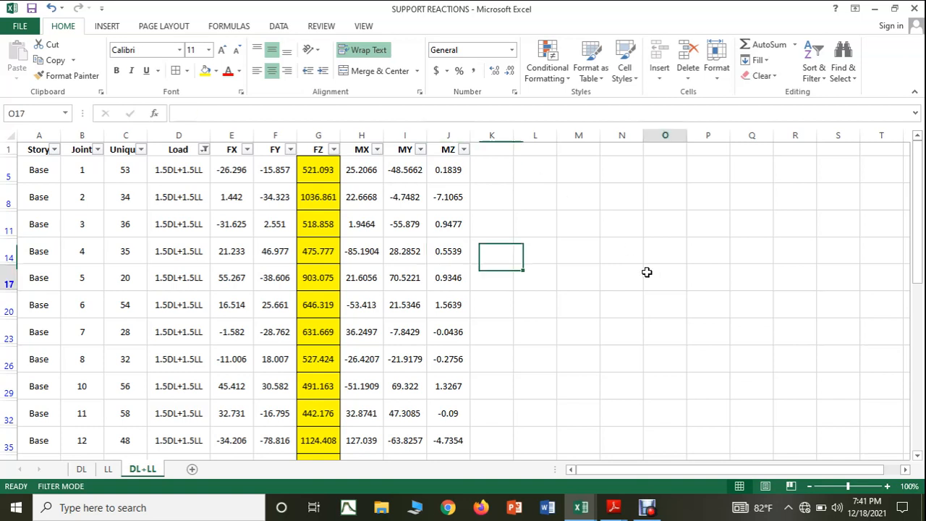
Step: Highlight all unique column numbers in column C with yellow fill and borders around every cell
left_click(123, 169)
left_click_drag(123, 170, 126, 429)
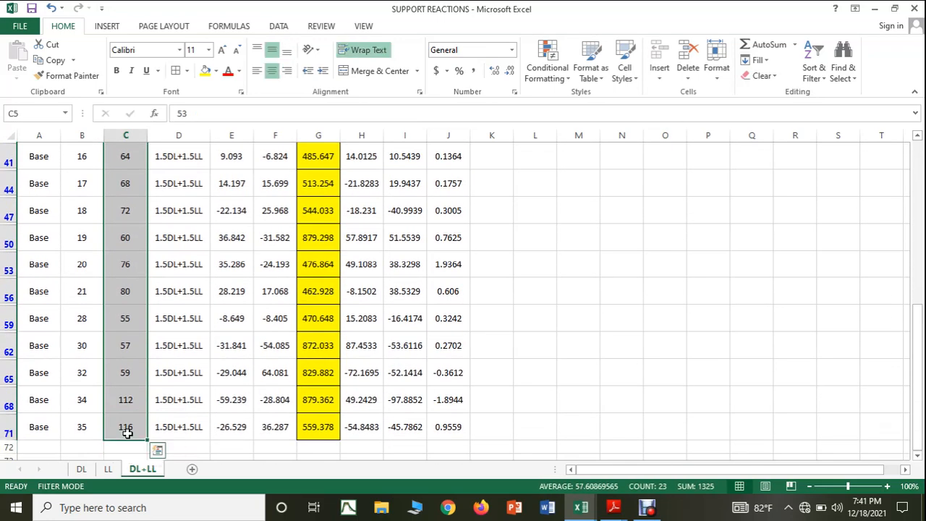
left_click(205, 71)
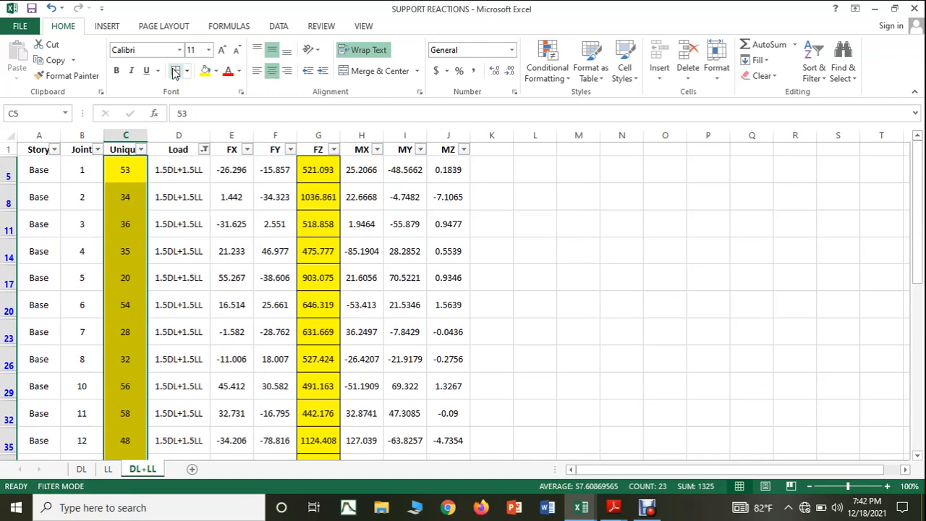
left_click(448, 304)
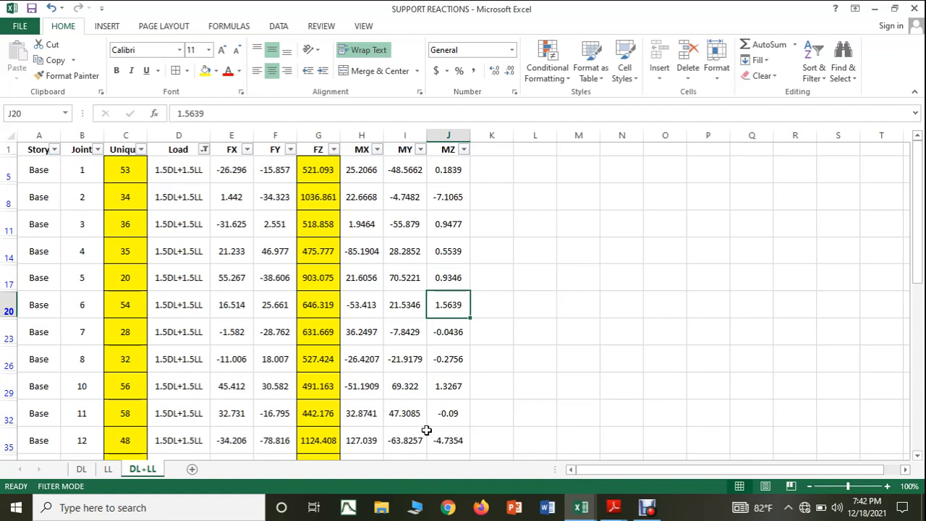
Step: Switch to the FOOTIG DESIGN workbook and enter column number 53 in F2
left_click(581, 510)
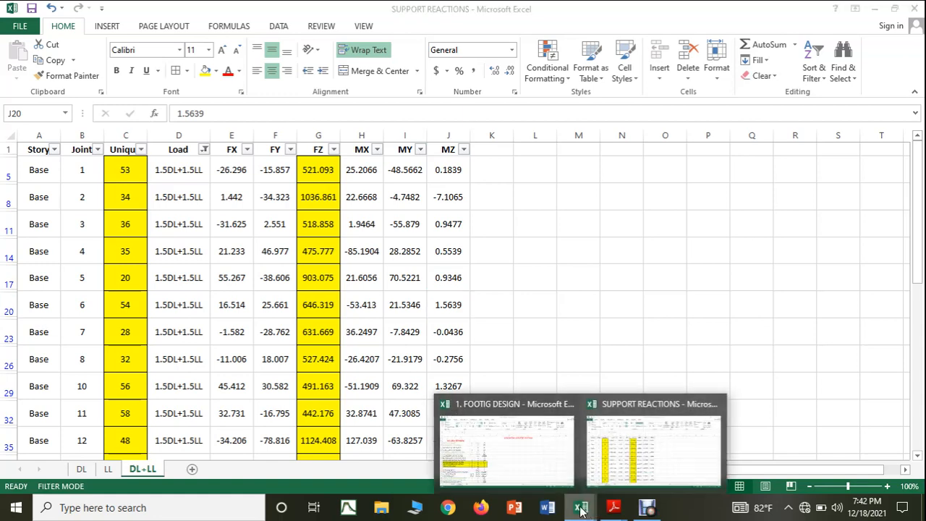
left_click(528, 467)
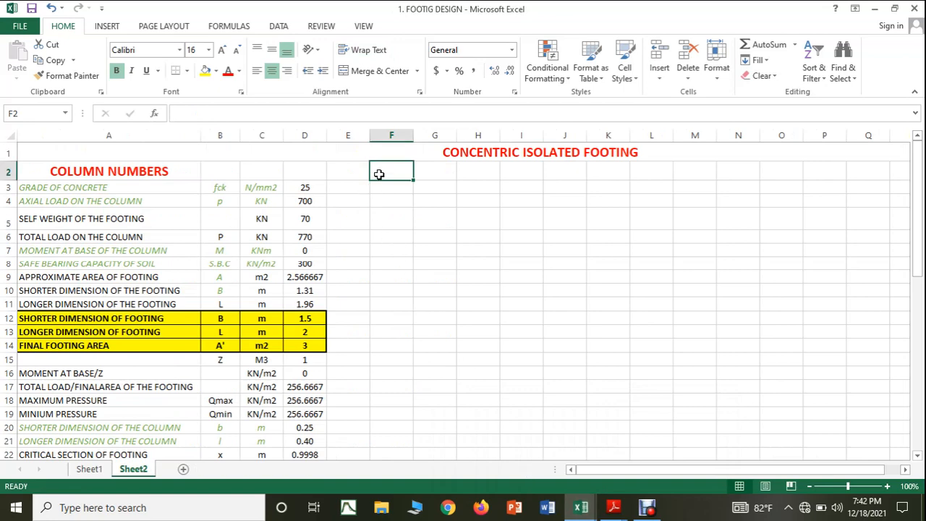
type("53")
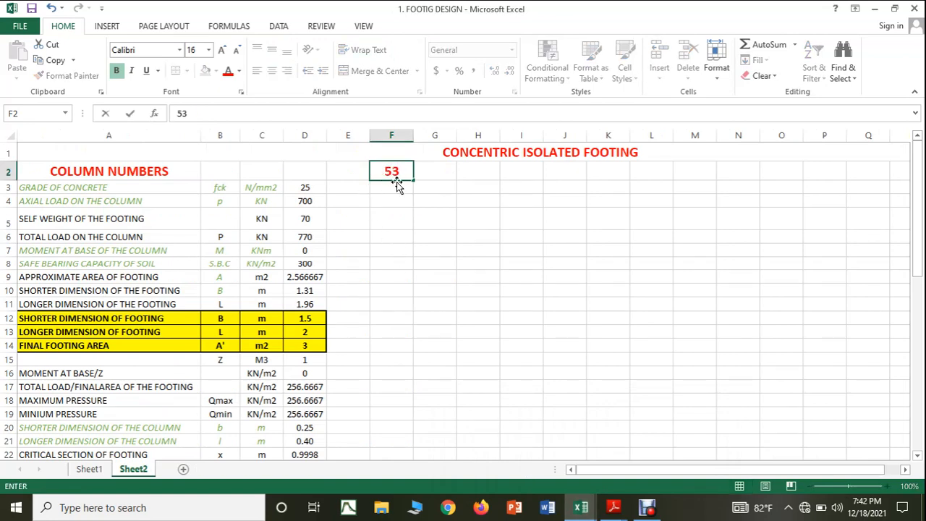
key("Return")
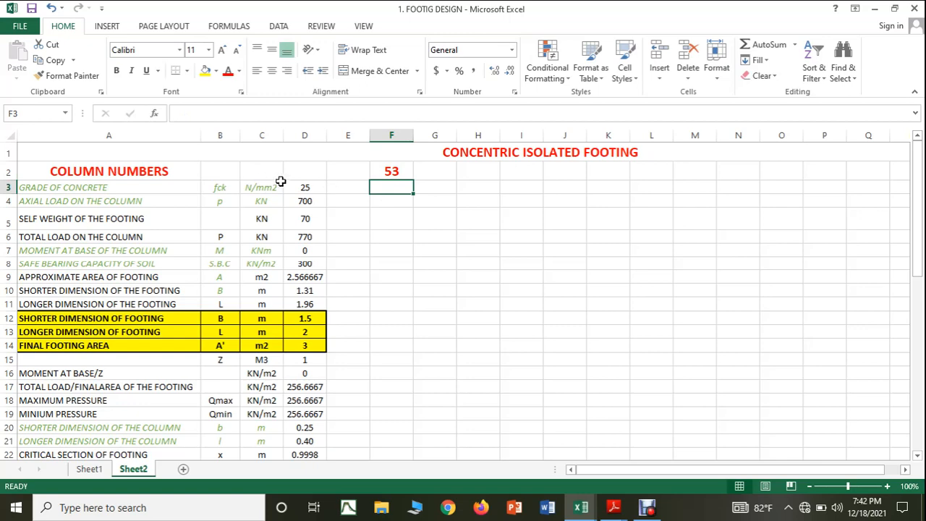
Step: Try to extend the footing calculation in D3:D36 across the columns to its right with a fill
left_click(319, 189)
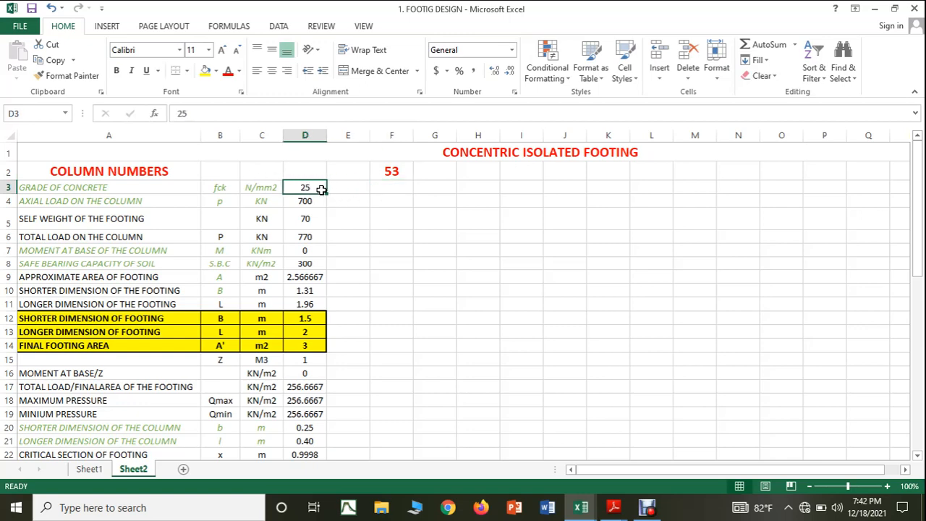
left_click_drag(321, 190, 316, 497)
left_click_drag(318, 443, 910, 450)
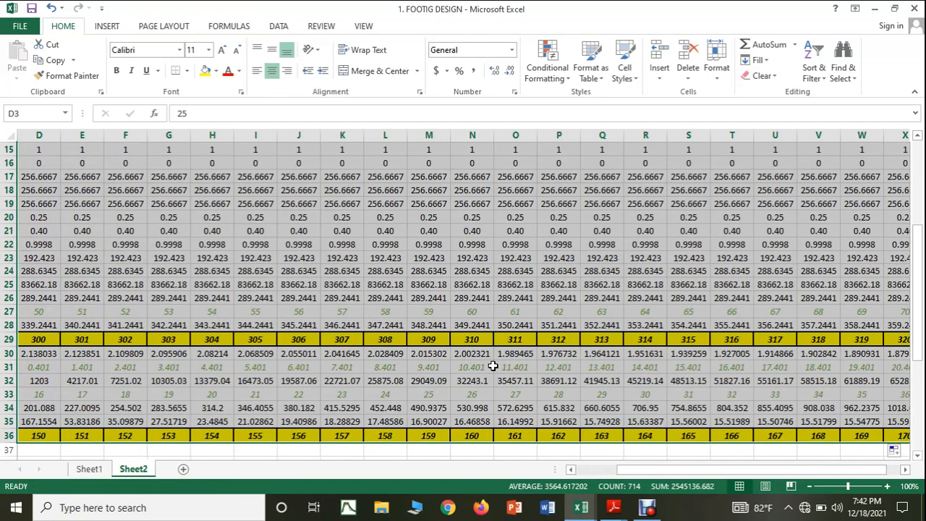
key("ctrl+z")
left_click(342, 331)
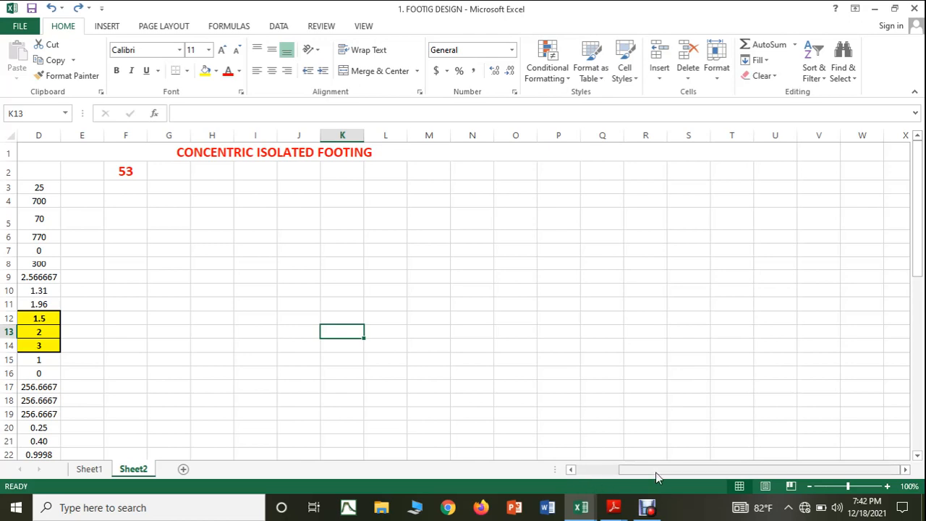
left_click_drag(655, 473, 594, 475)
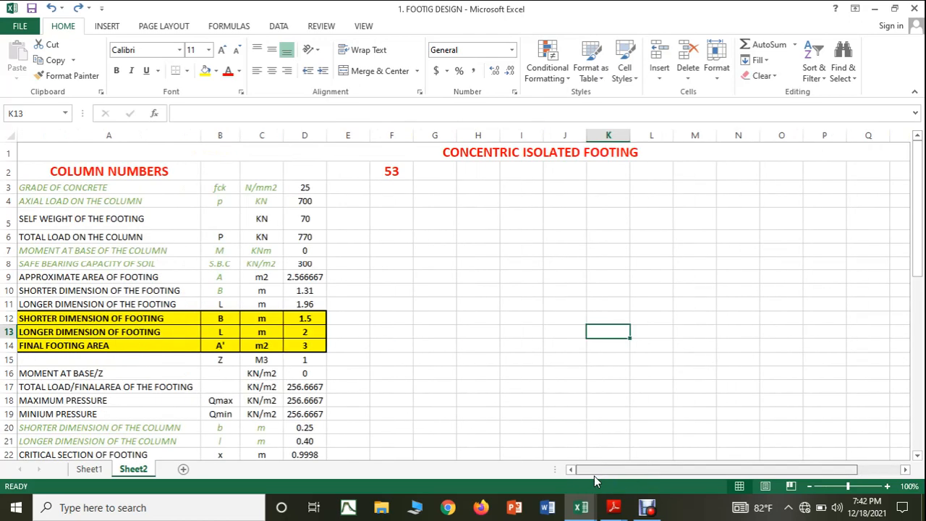
Step: Enter 25 as the grade of concrete in F3 and centre the contents of column F
left_click(379, 188)
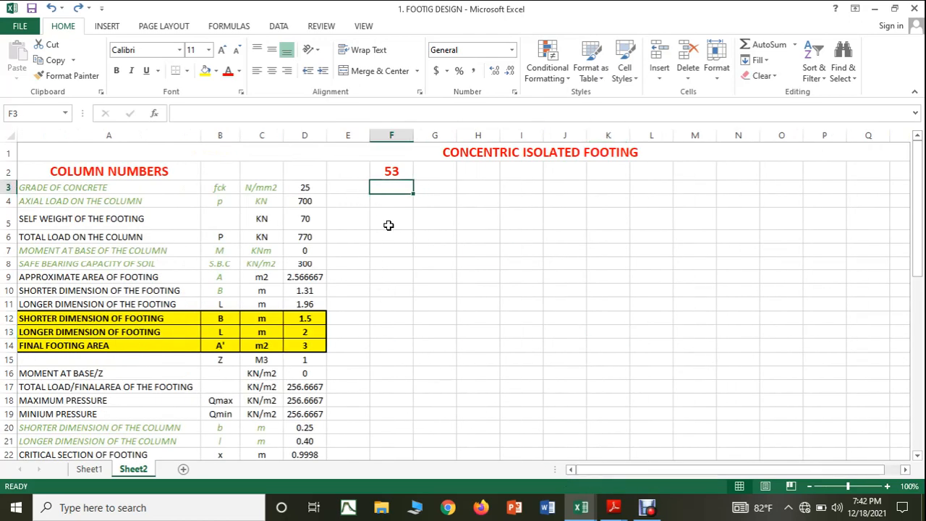
type("25")
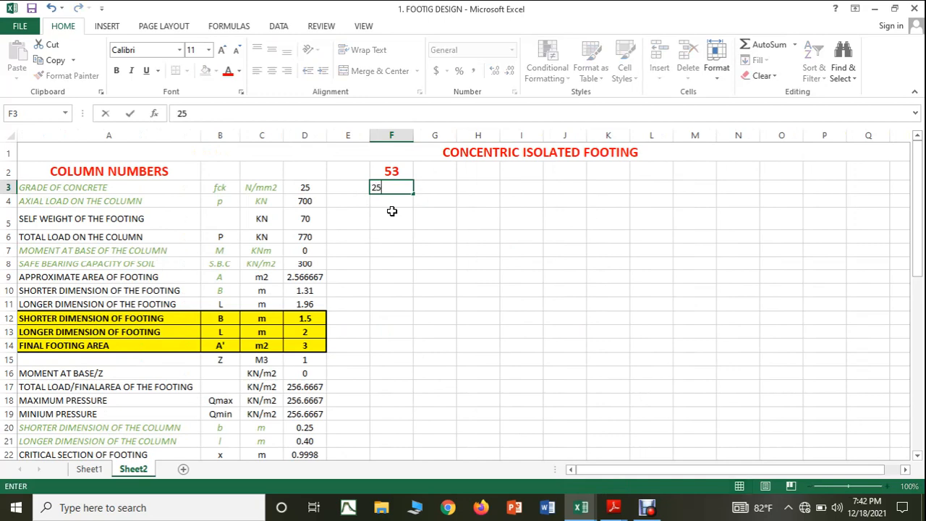
left_click(434, 264)
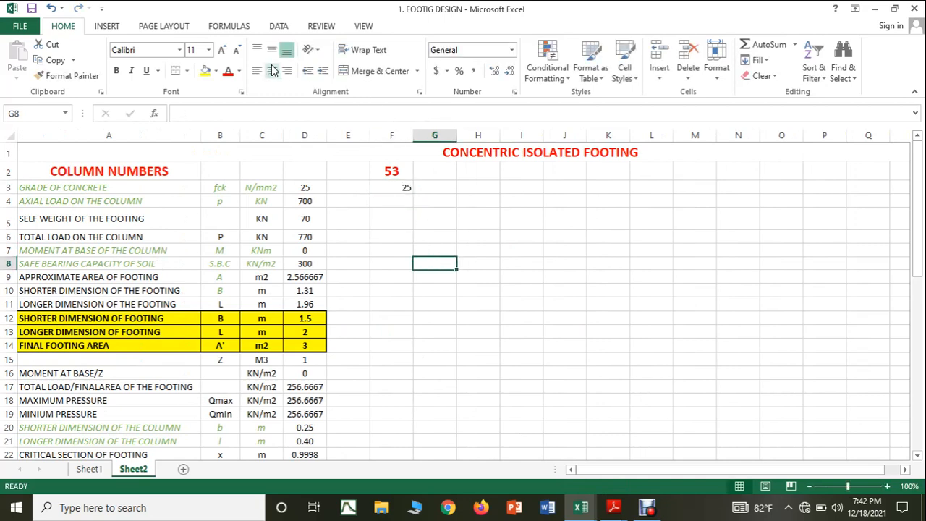
left_click(376, 136)
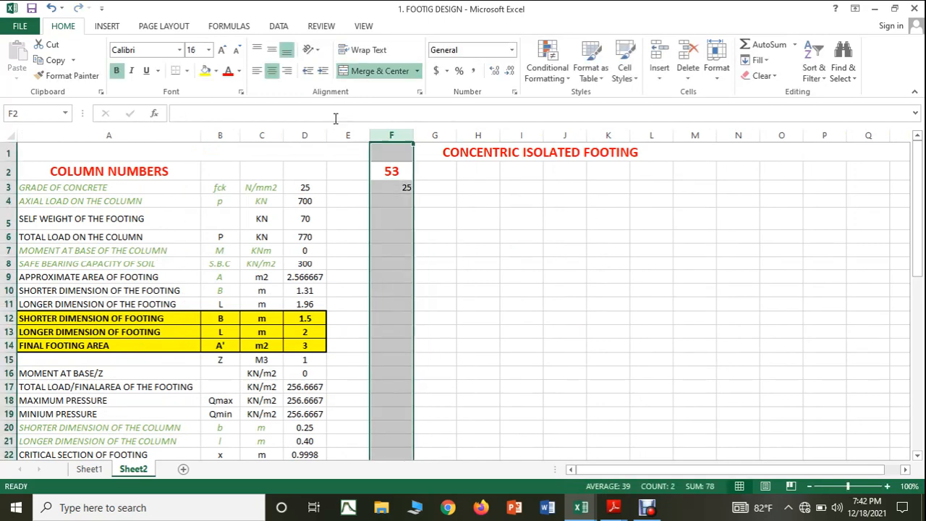
left_click(271, 70)
left_click(272, 70)
left_click(484, 237)
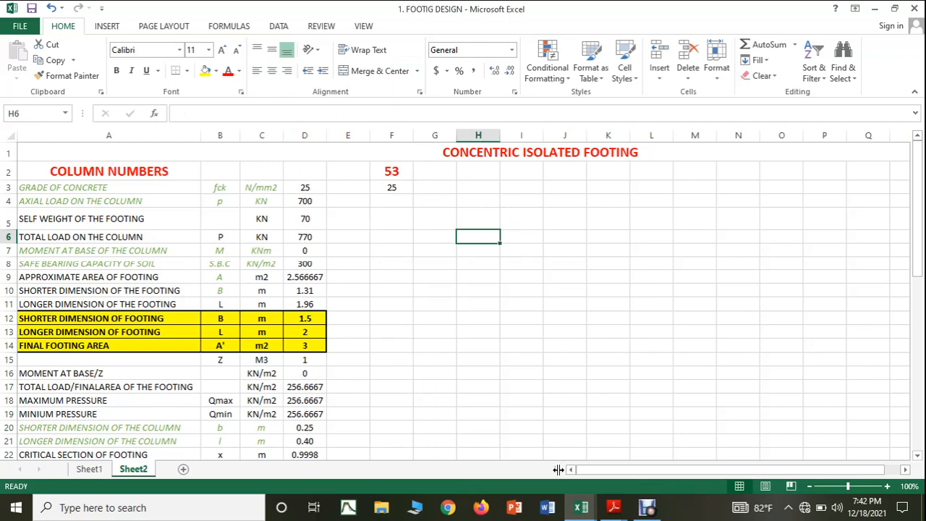
Step: Look up column 53's FZ reaction in the SUPPORT REACTIONS workbook and enter 522 as its axial load in F4 of FOOTIG DESIGN
mouse_move(580, 506)
left_click(621, 479)
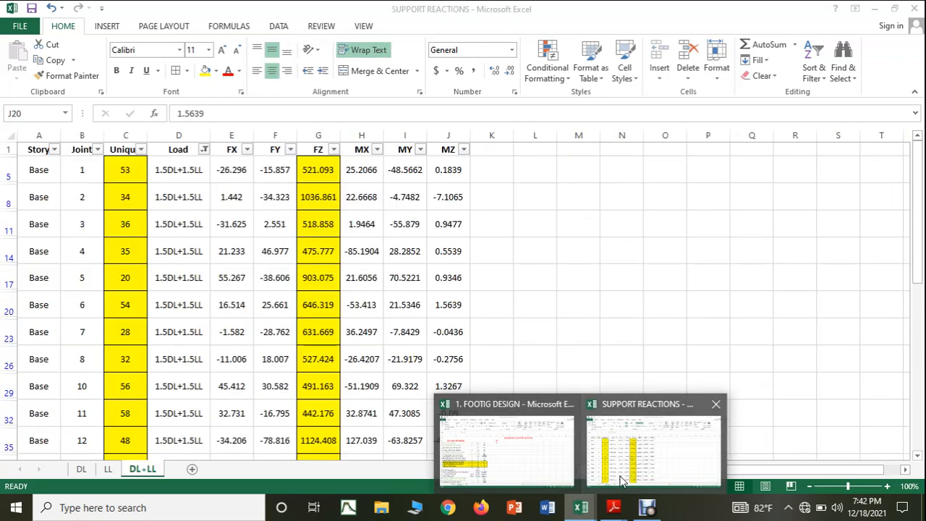
left_click(621, 481)
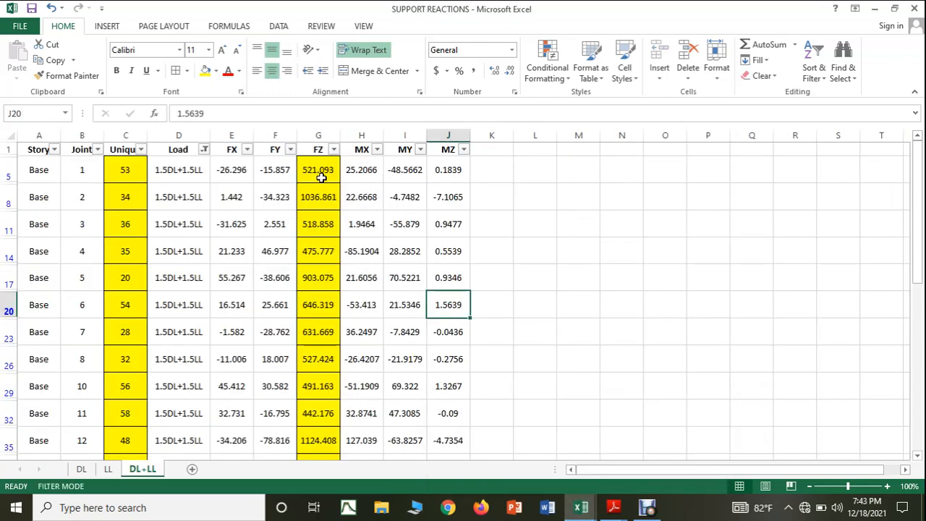
left_click(578, 499)
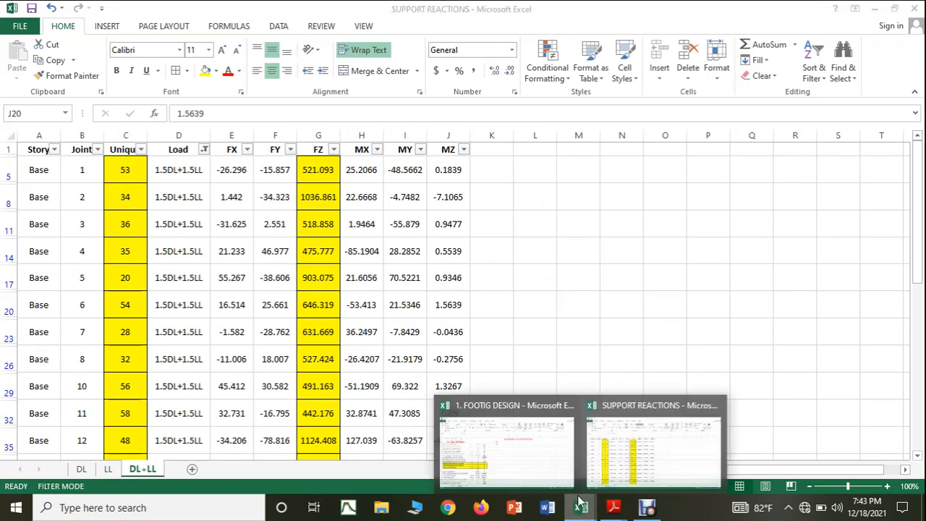
left_click(649, 448)
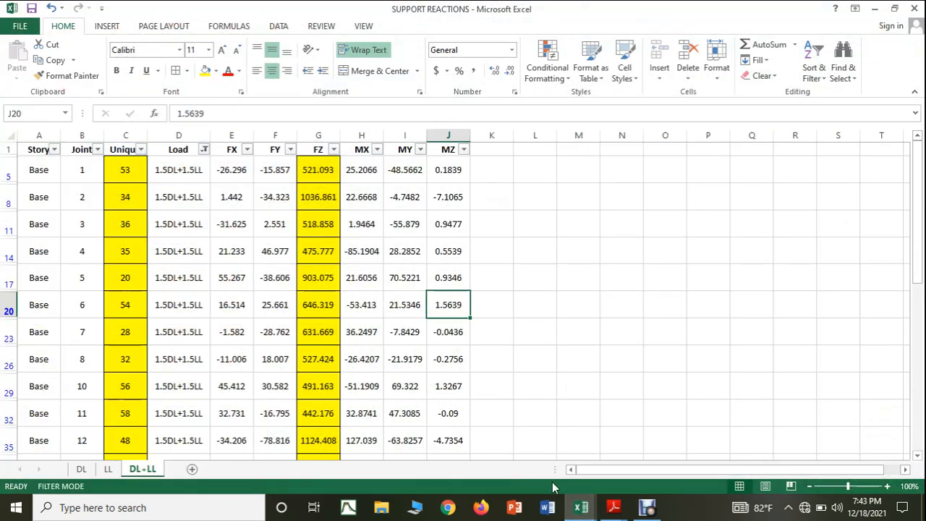
left_click(581, 507)
left_click(506, 448)
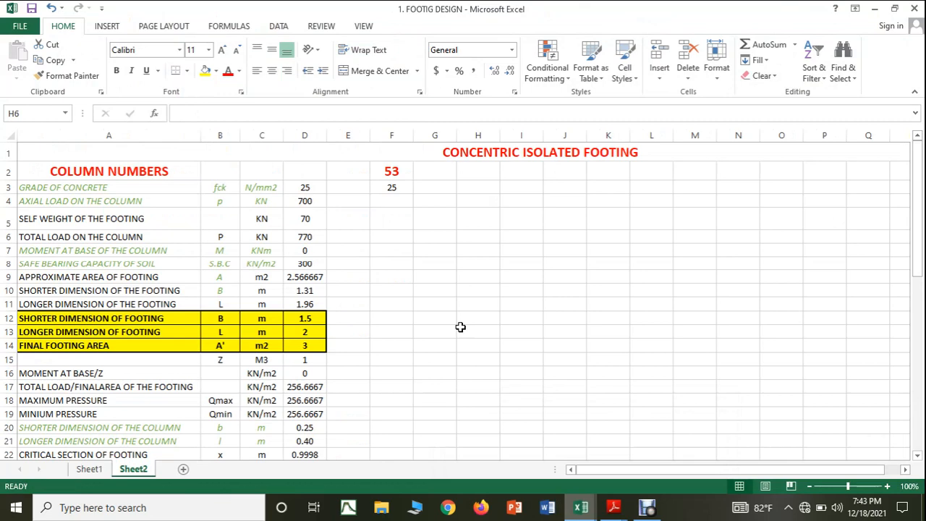
left_click(402, 206)
type("5222")
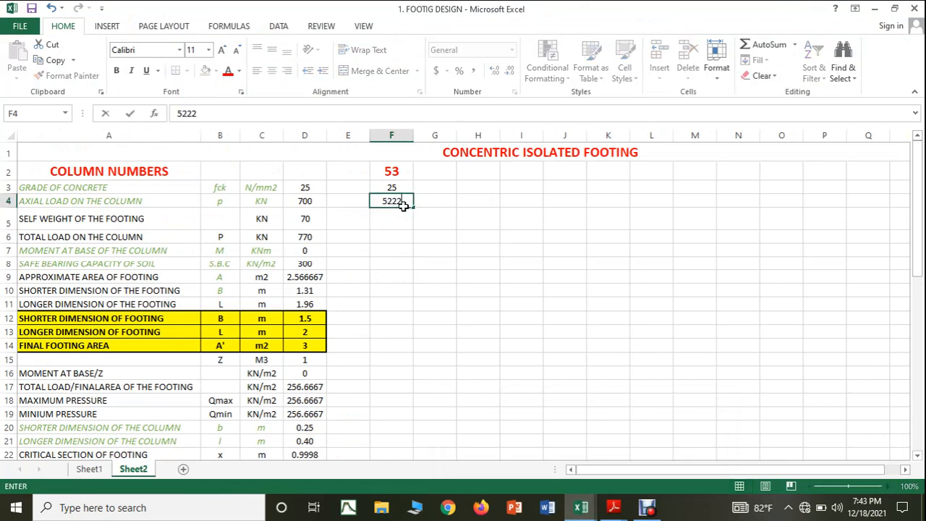
key("BackSpace")
left_click(403, 221)
Step: Fill the self-weight and total-load formulas from D5 and D6 across to column F
left_click(322, 220)
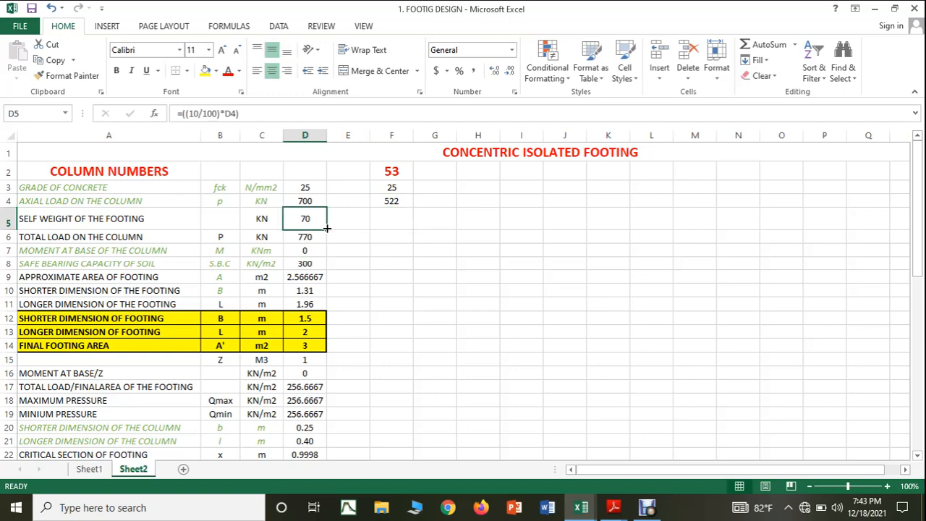
left_click_drag(326, 229, 399, 229)
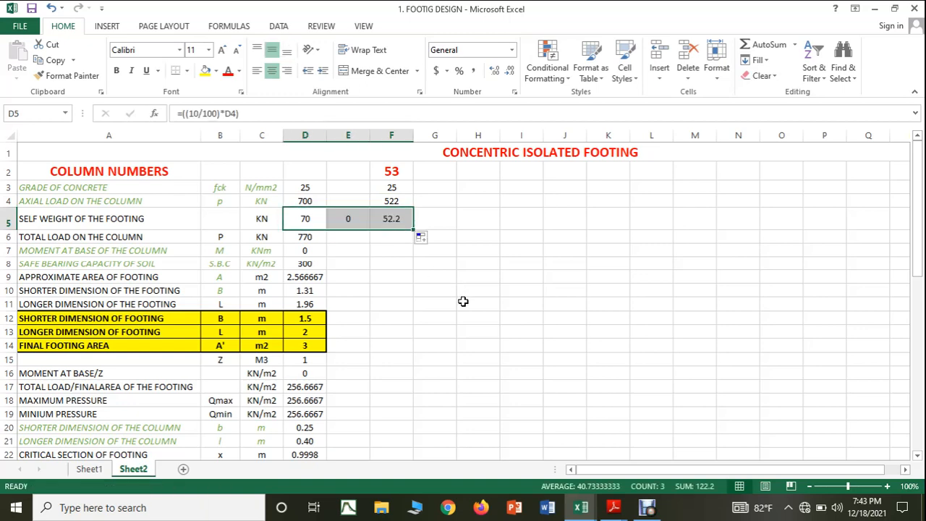
left_click(463, 302)
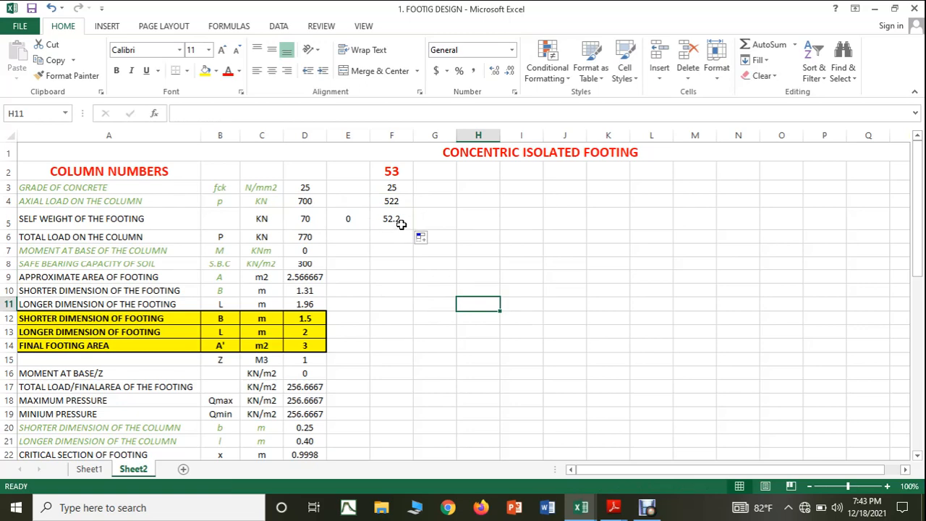
left_click(324, 235)
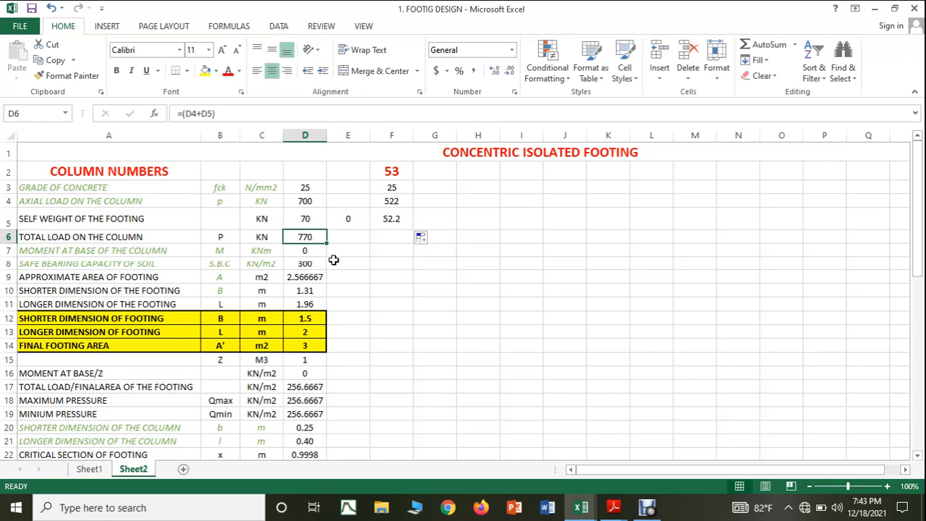
left_click_drag(326, 243, 413, 238)
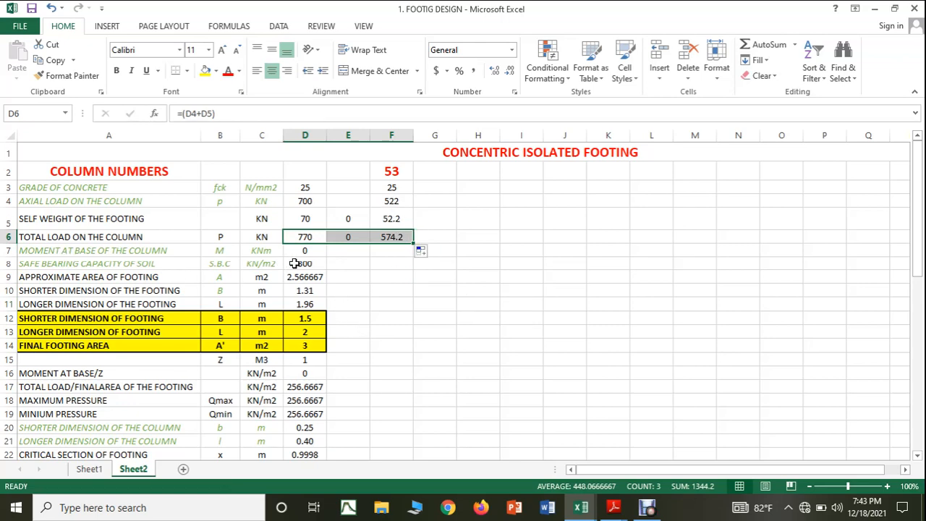
Step: Enter 0 as the moment at the base of the column in F7
left_click(312, 250)
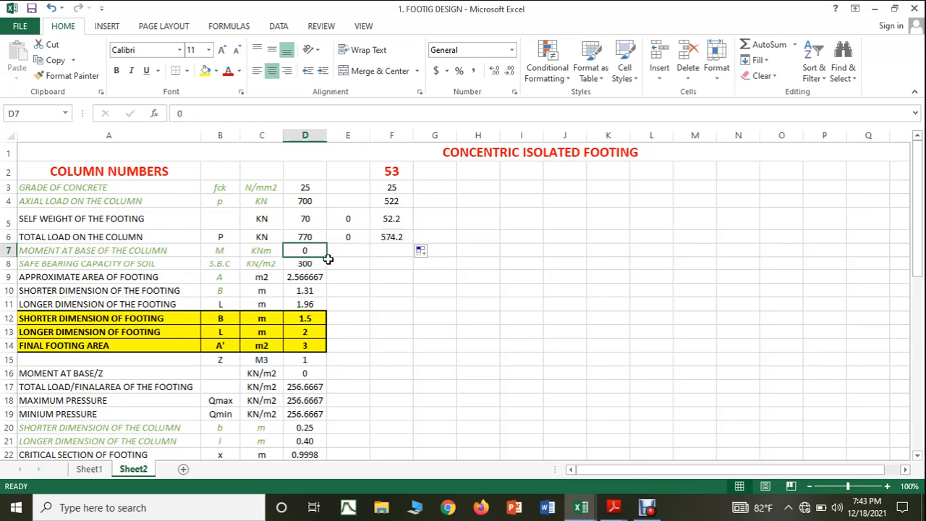
left_click(392, 253)
left_click(466, 303)
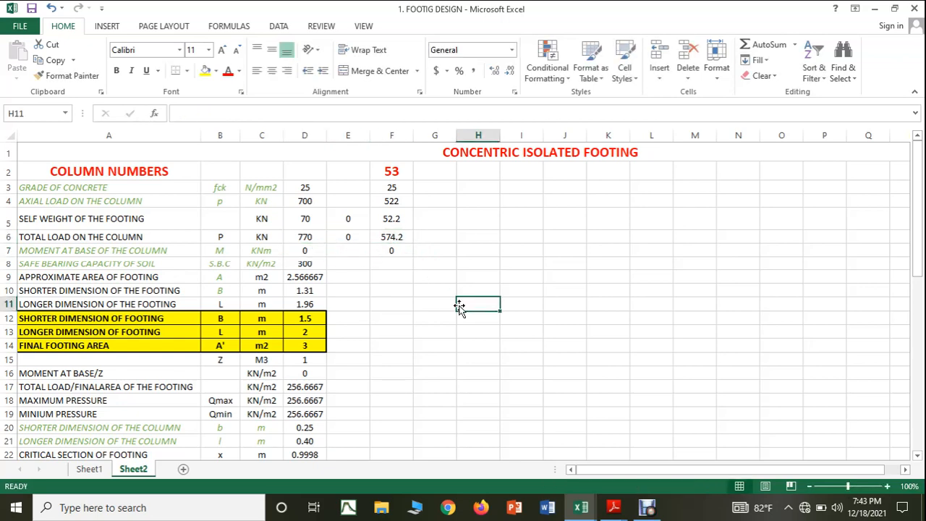
Step: Delete column E so that column 53's data sits directly beside column D
right_click(348, 127)
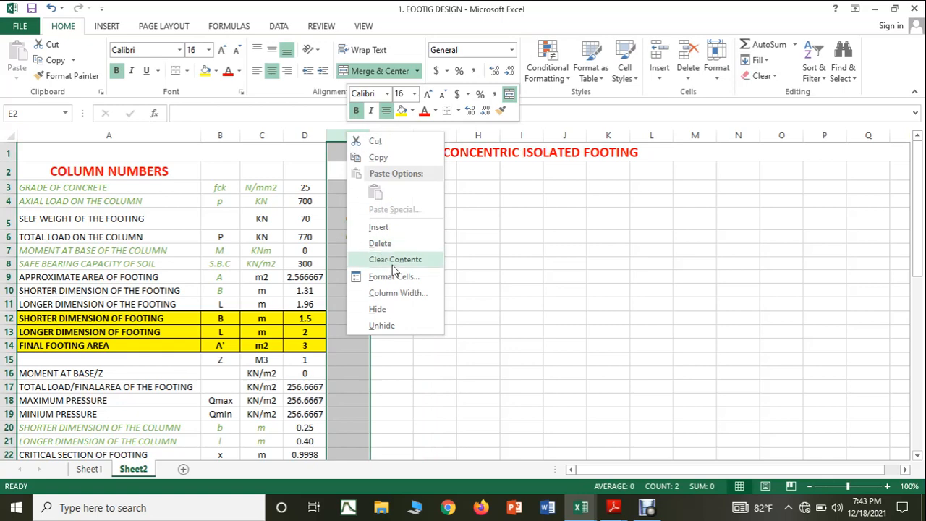
left_click(384, 239)
left_click(449, 357)
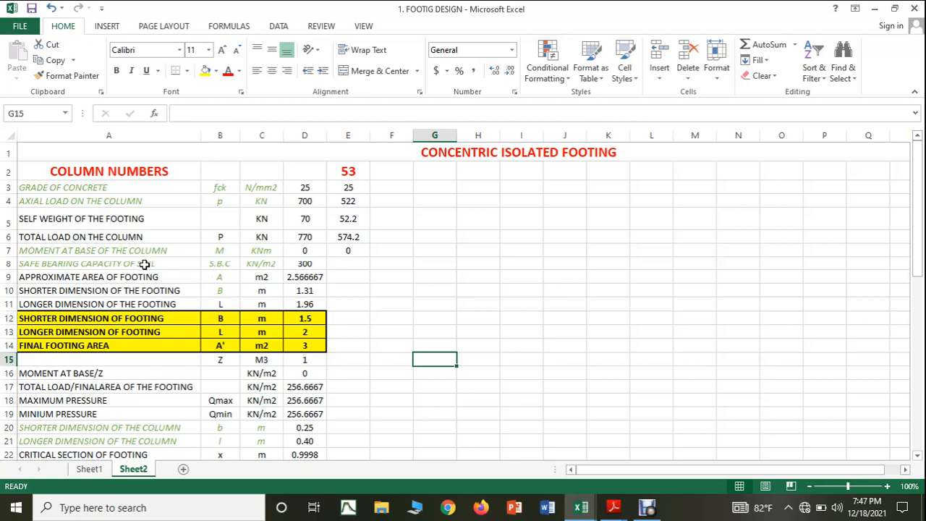
Step: Enter 450 as the safe bearing capacity of soil for column 53 in E8
left_click(353, 266)
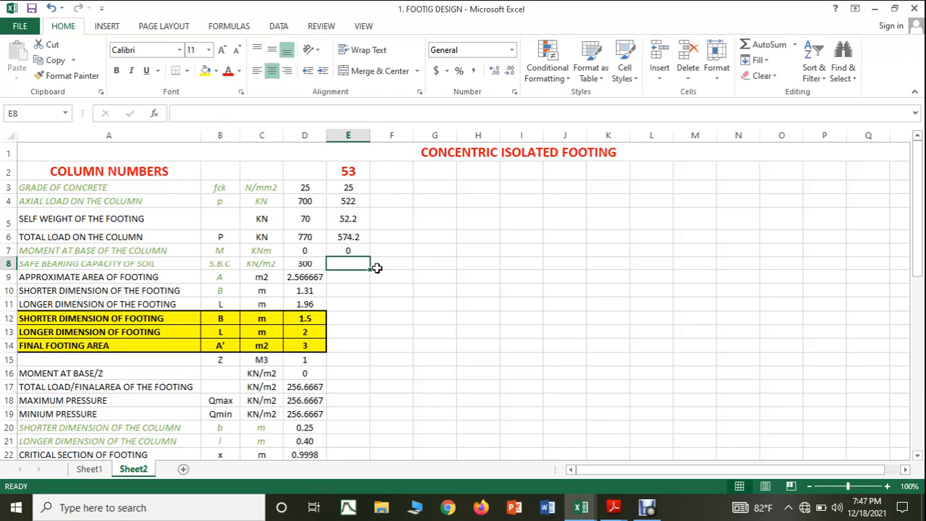
type("450")
left_click(537, 293)
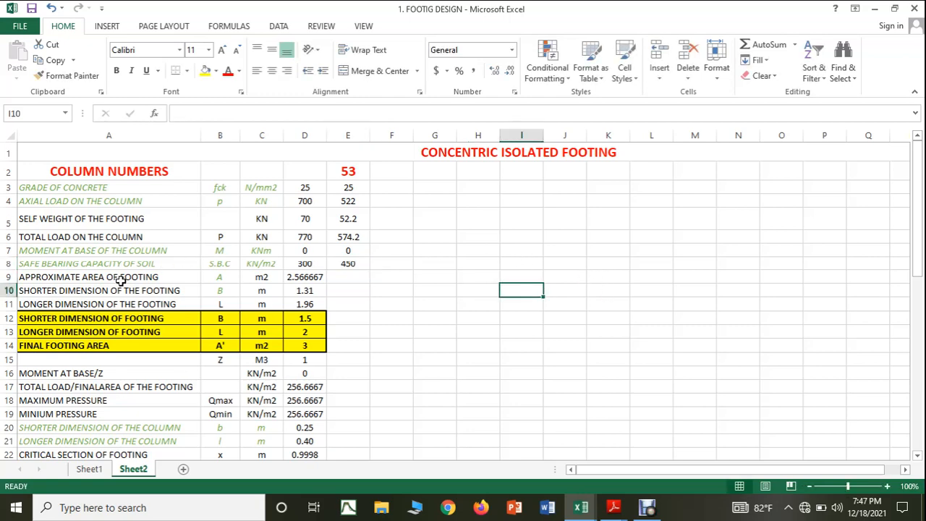
Step: Extend the approximate area, shorter dimension and longer dimension formulas from D9:D11 into column E
left_click(311, 279)
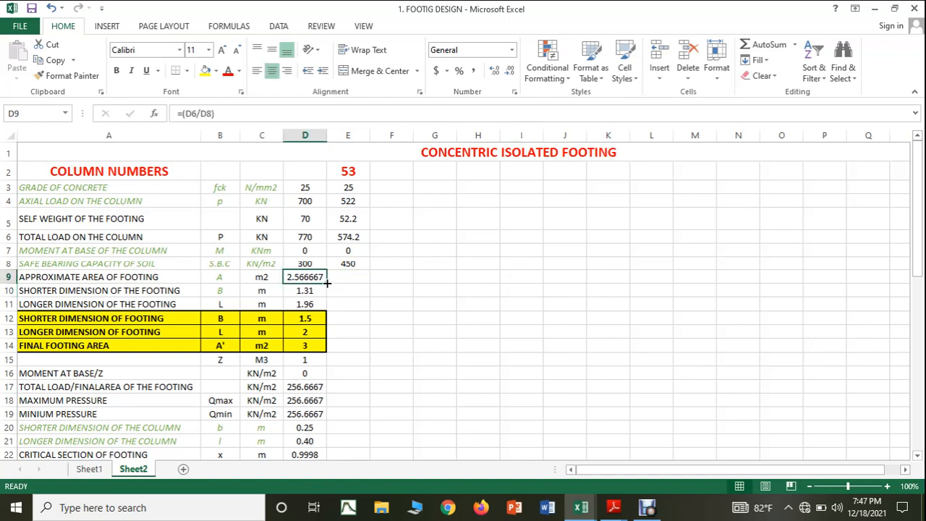
left_click_drag(327, 284, 366, 281)
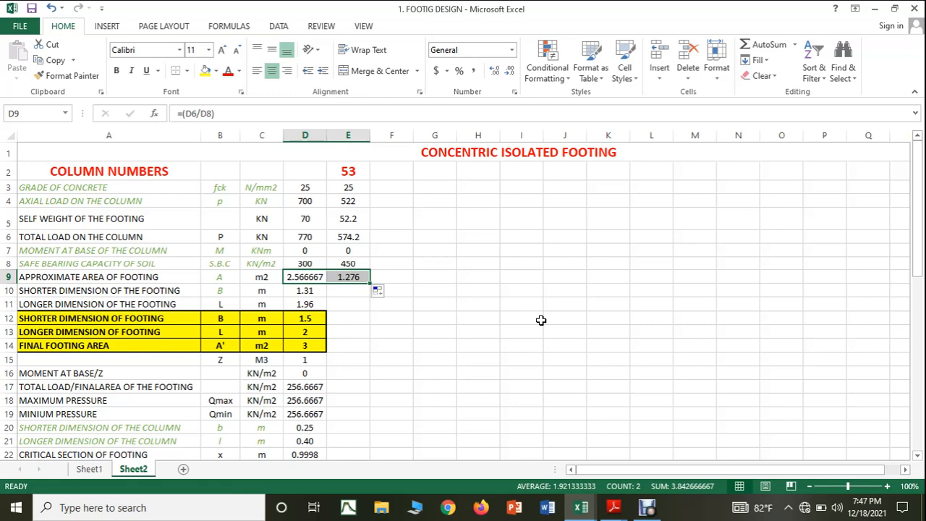
left_click(317, 289)
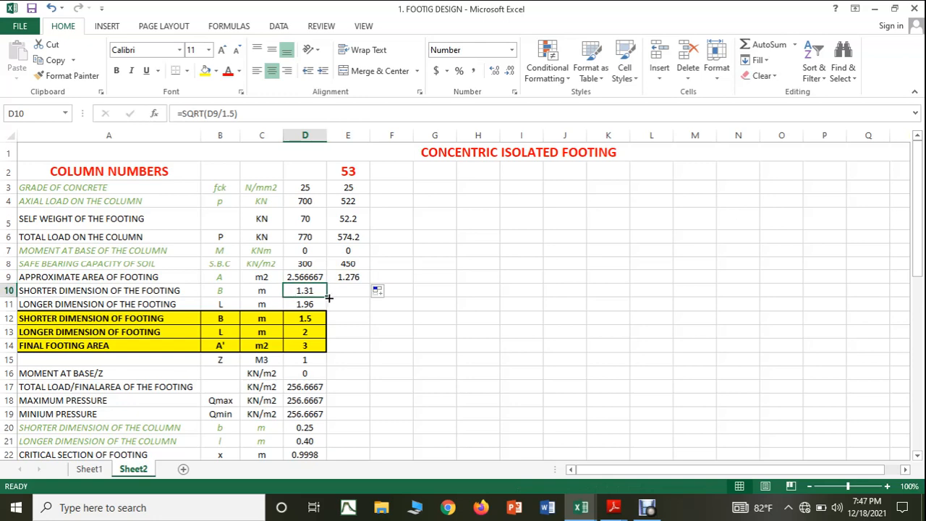
left_click_drag(328, 297, 360, 311)
left_click(309, 303)
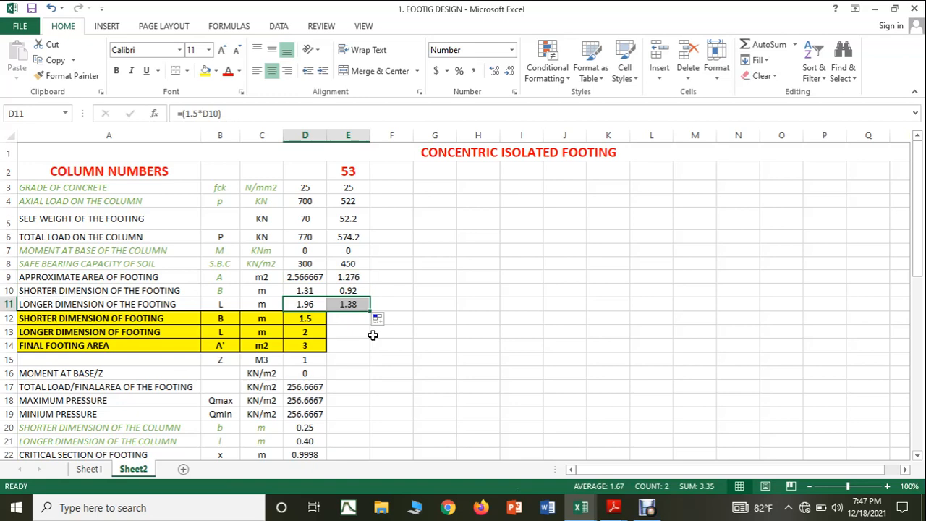
Step: Enter footing dimensions of 1 m in E12 and 1.5 m in E13, and fill the final area formula from D14 into E14
left_click(363, 319)
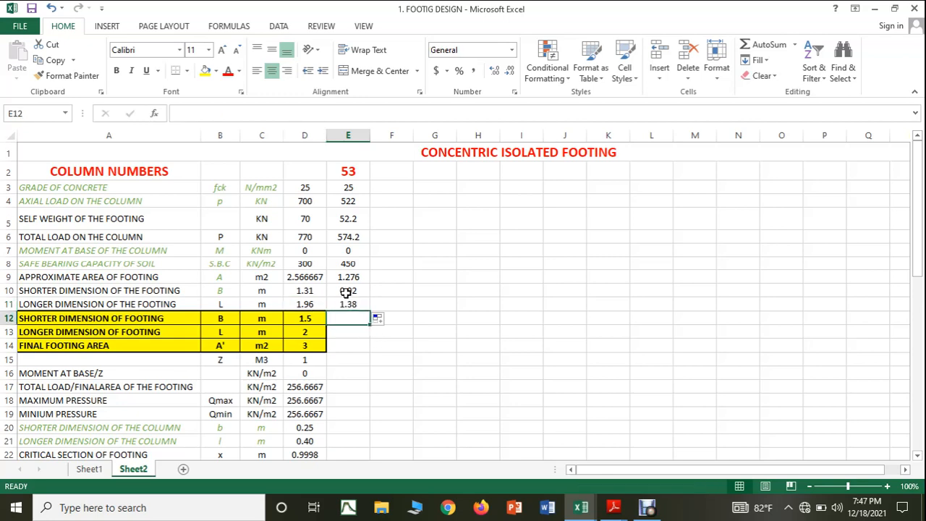
type("1")
left_click(384, 374)
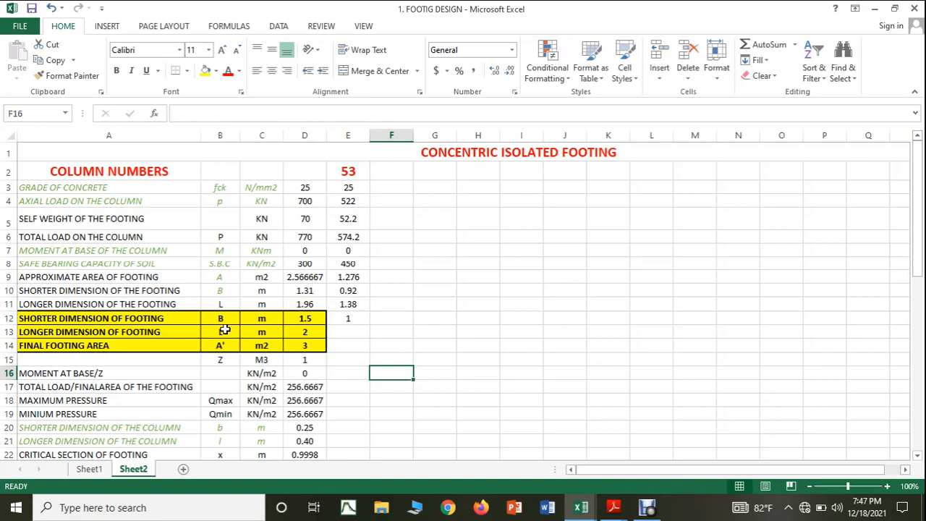
left_click(359, 335)
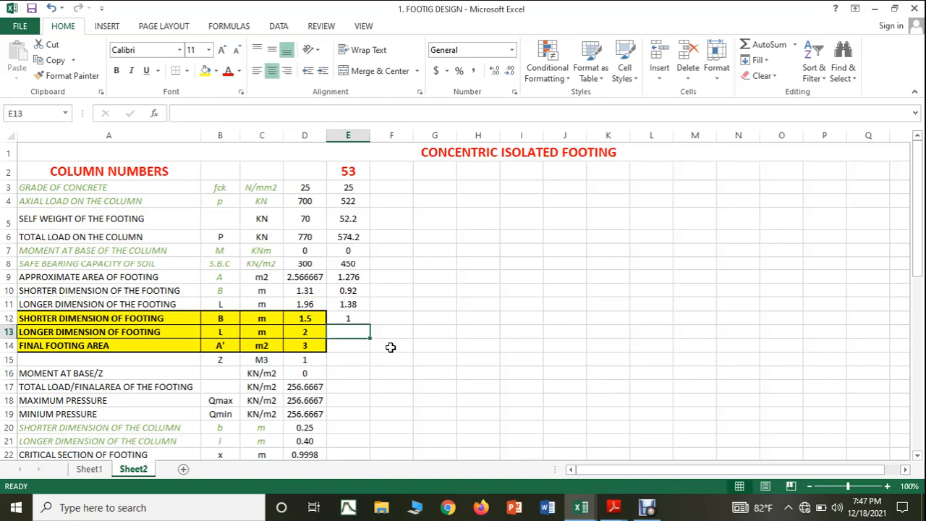
type("1.5")
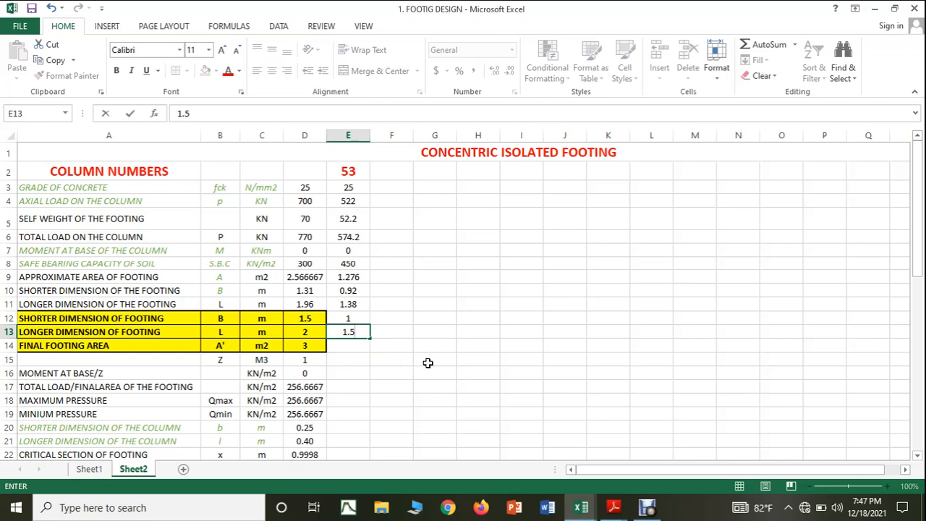
left_click(427, 363)
left_click(302, 346)
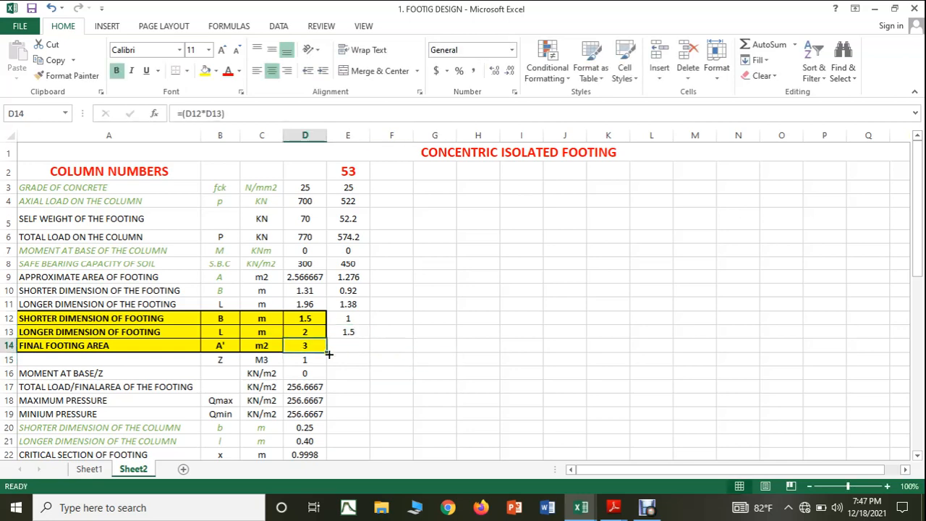
left_click_drag(329, 353, 364, 353)
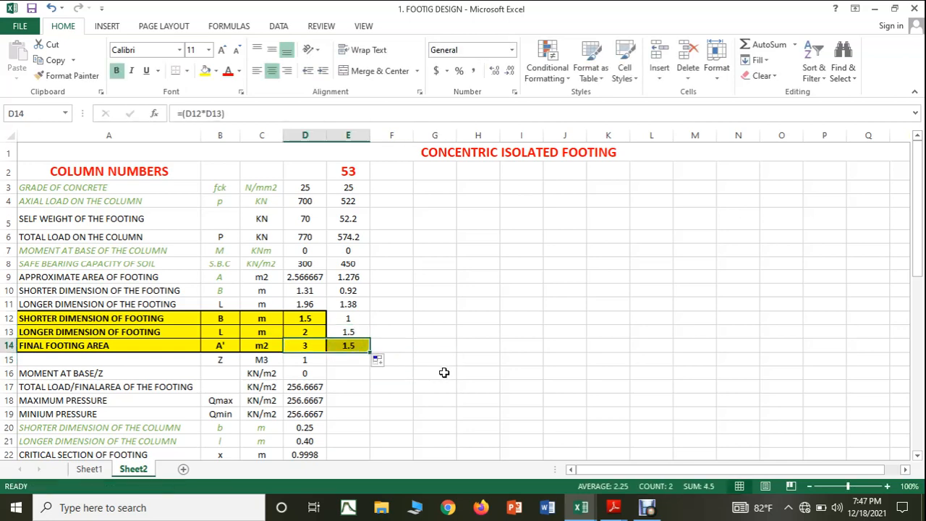
left_click(444, 373)
Step: Format the footing dimensions and area in E12:E14 with yellow fill and all borders
left_click_drag(343, 318, 347, 345)
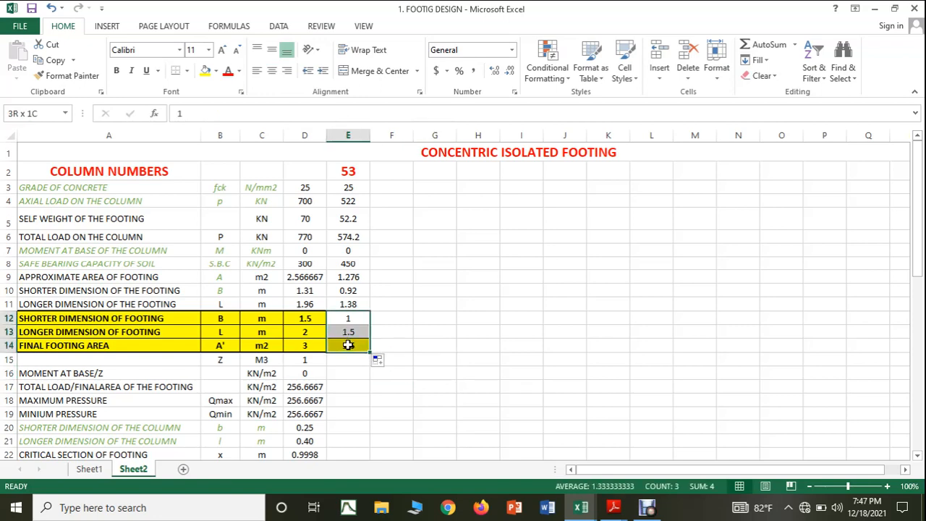
left_click(205, 70)
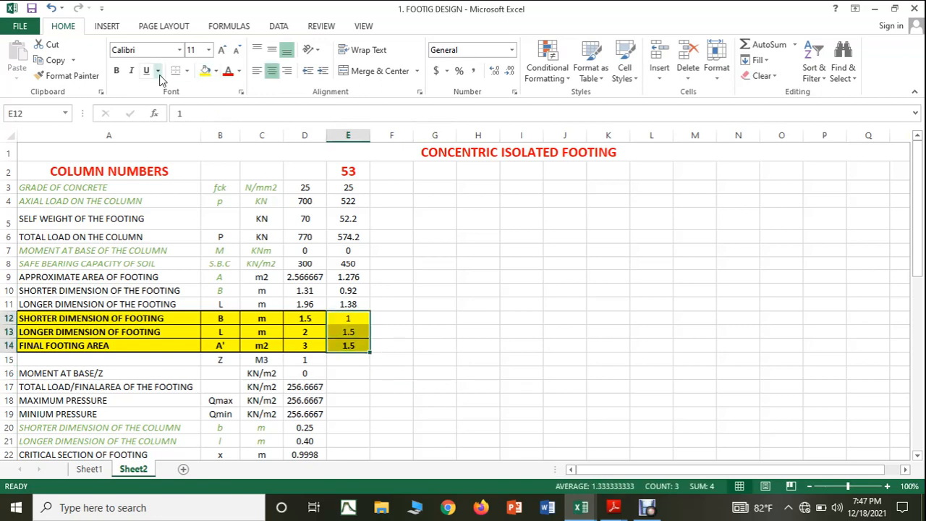
left_click(216, 71)
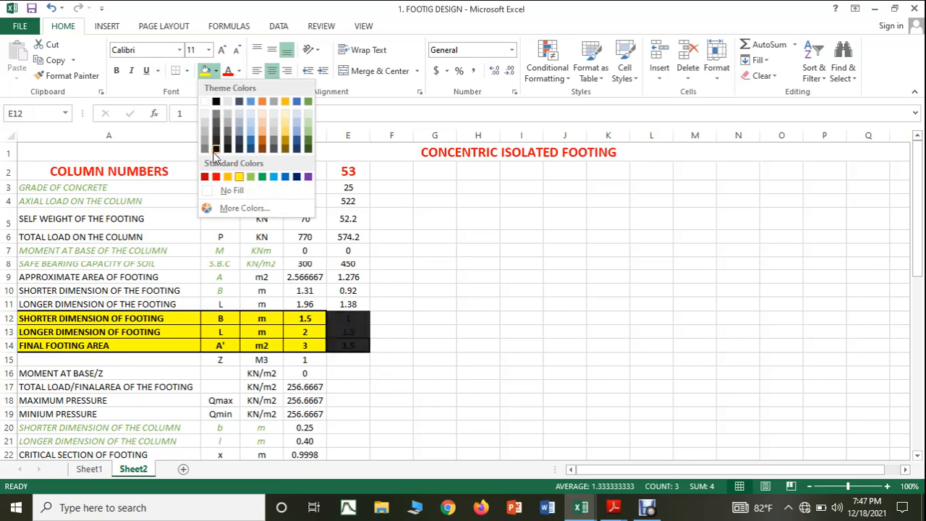
left_click(187, 73)
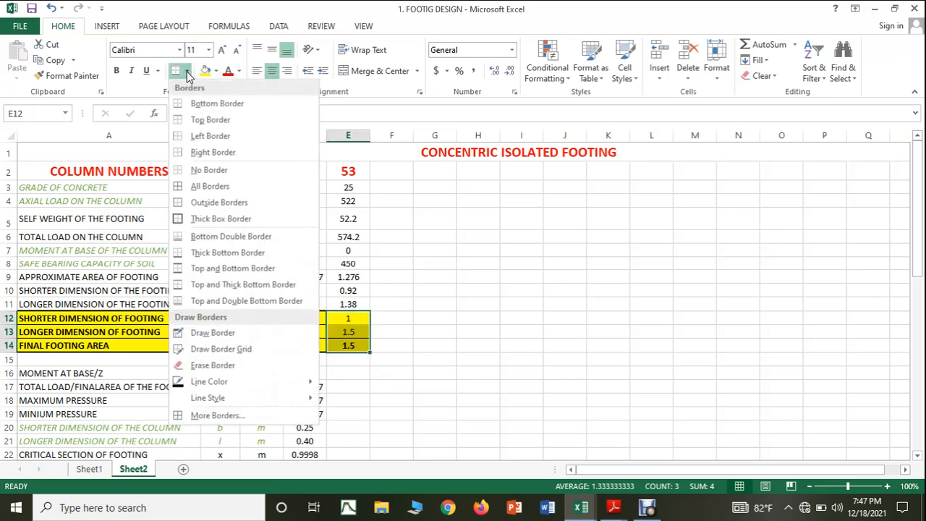
left_click(210, 186)
left_click(436, 304)
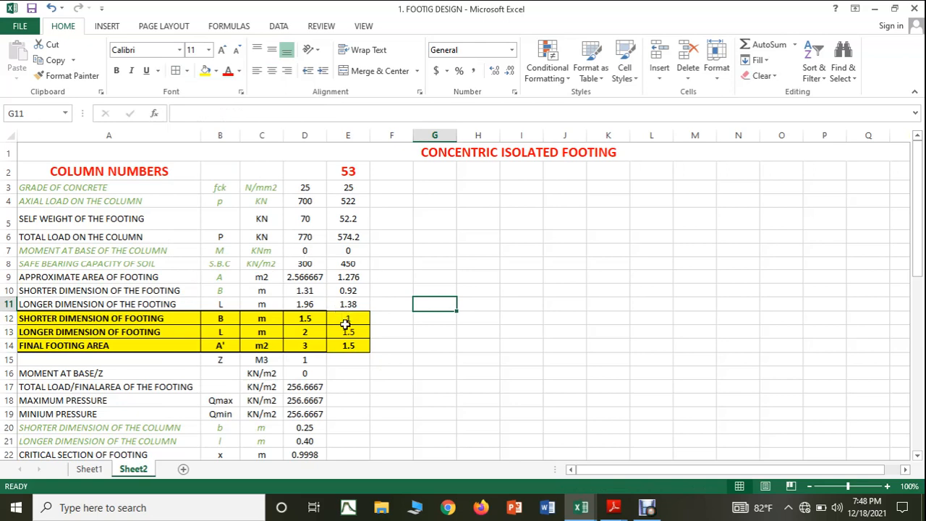
Step: Put a thick box border around E12:E14
left_click_drag(345, 325, 347, 350)
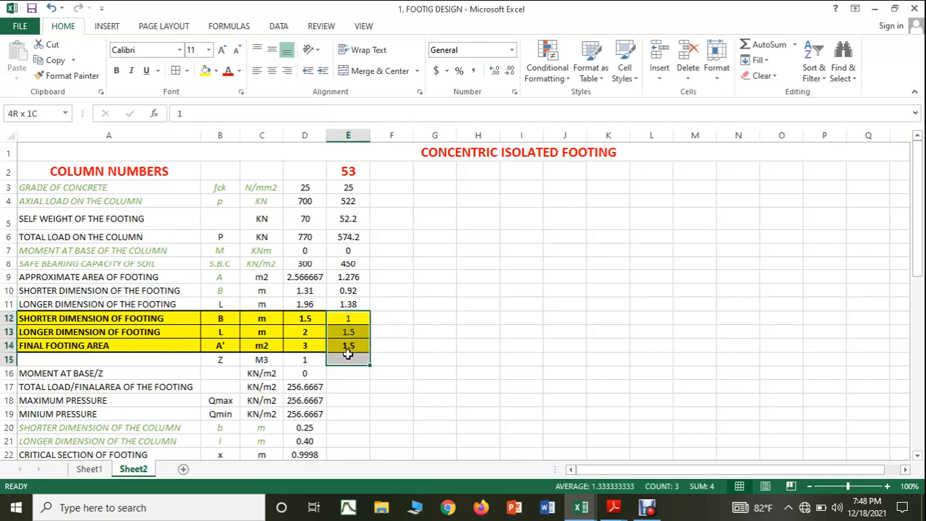
left_click(188, 73)
left_click(203, 219)
left_click(498, 296)
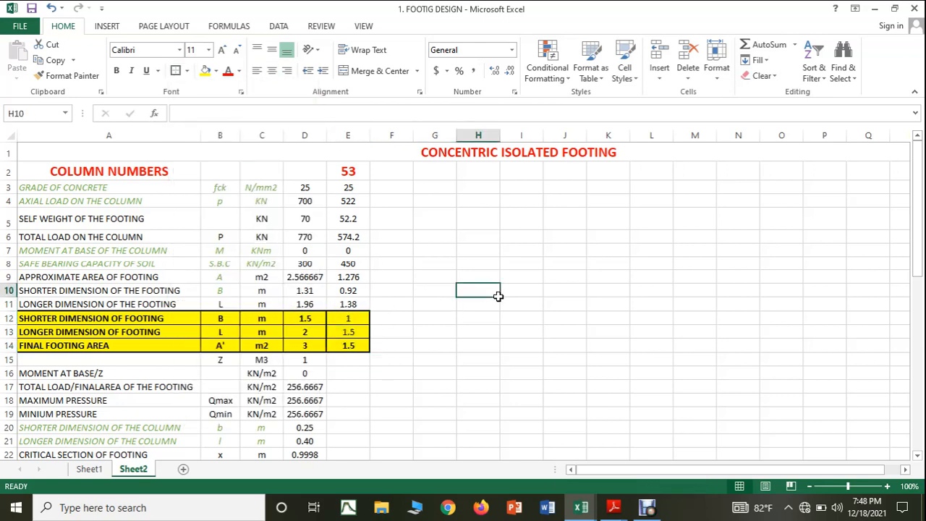
scroll(452, 307, "down", 1)
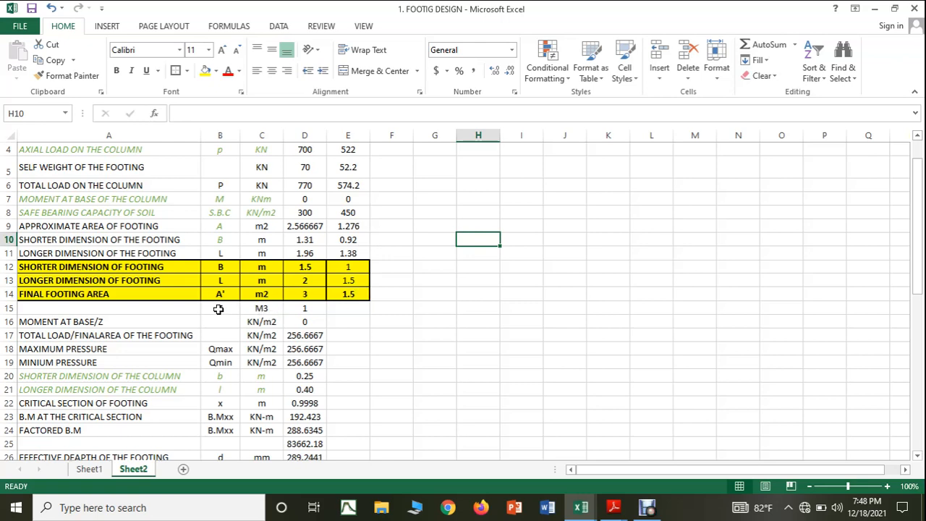
Step: Check the section modulus Z formula in D15 and fill it into E15
left_click(309, 309)
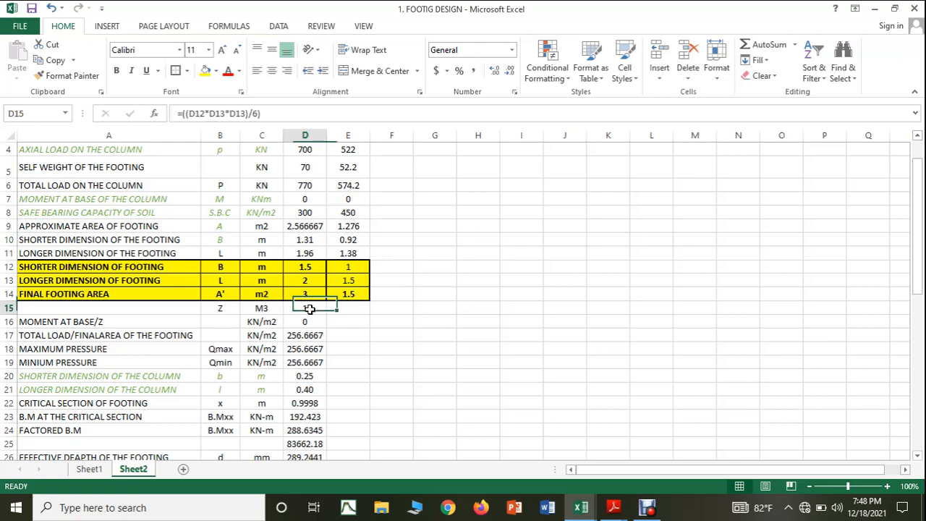
left_click(281, 110)
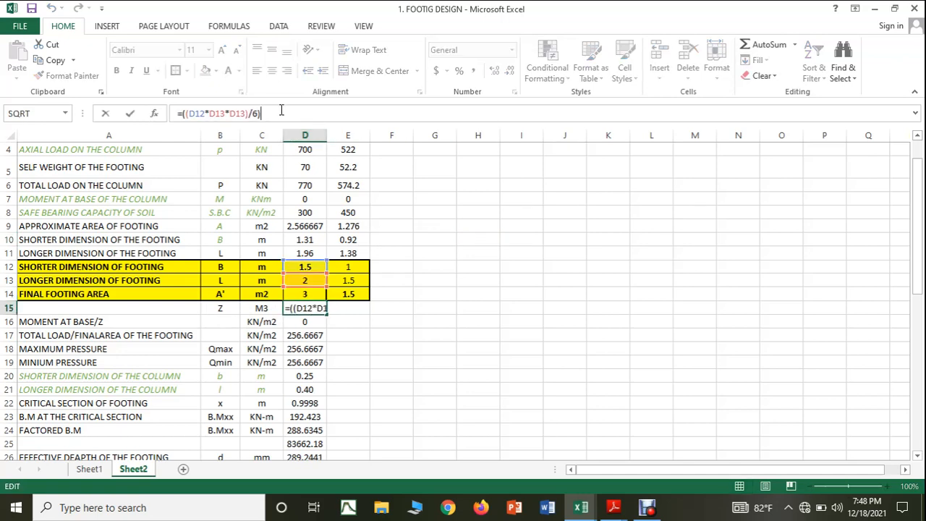
key("Escape")
left_click(452, 365)
left_click(317, 311)
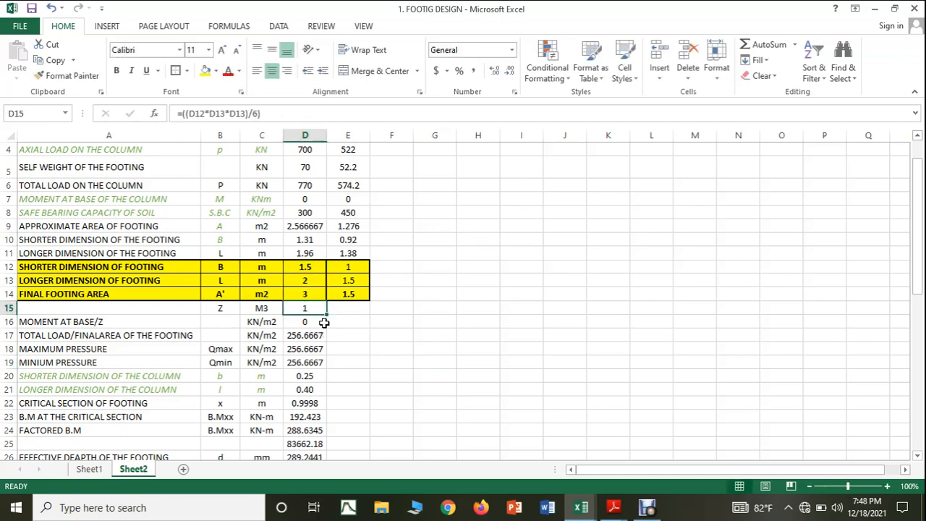
left_click_drag(327, 314, 365, 316)
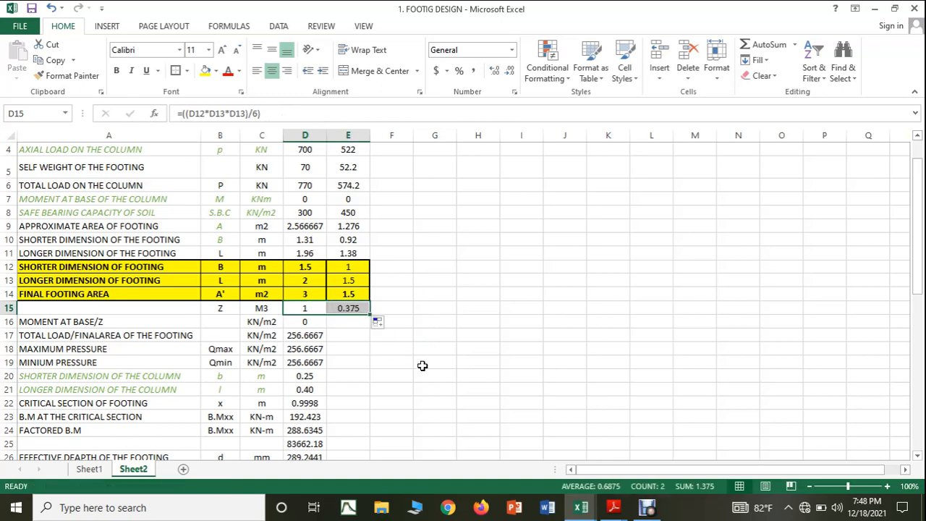
left_click(423, 365)
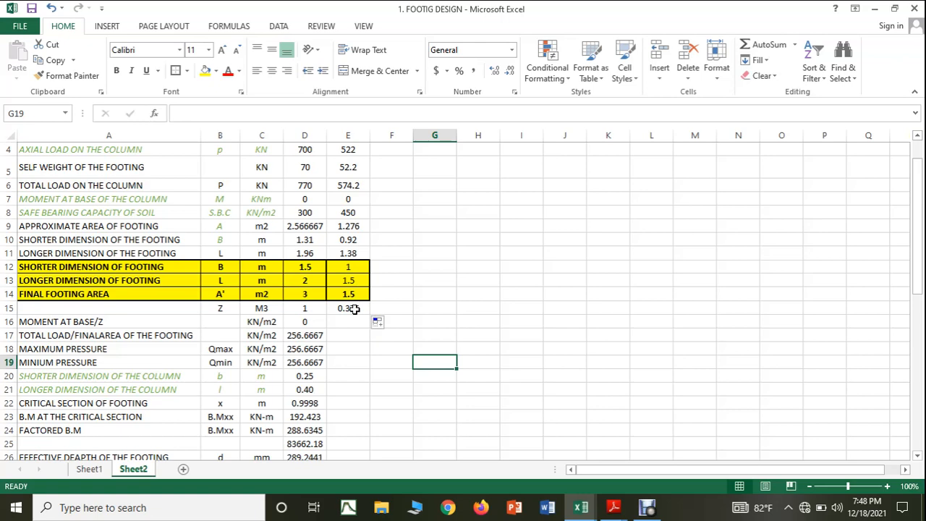
Step: Check the moment at base/Z formula in D16 and fill it into E16
left_click(308, 321)
key("F2")
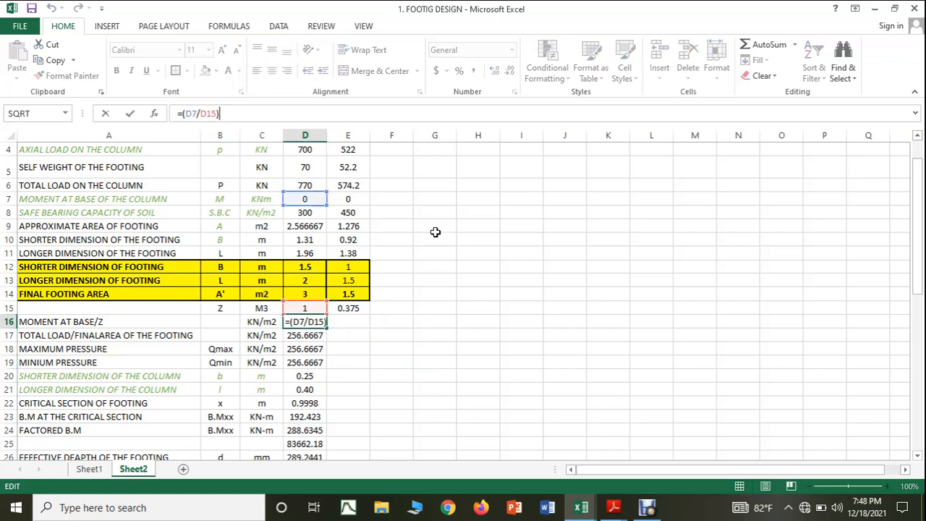
key("ctrl+Return")
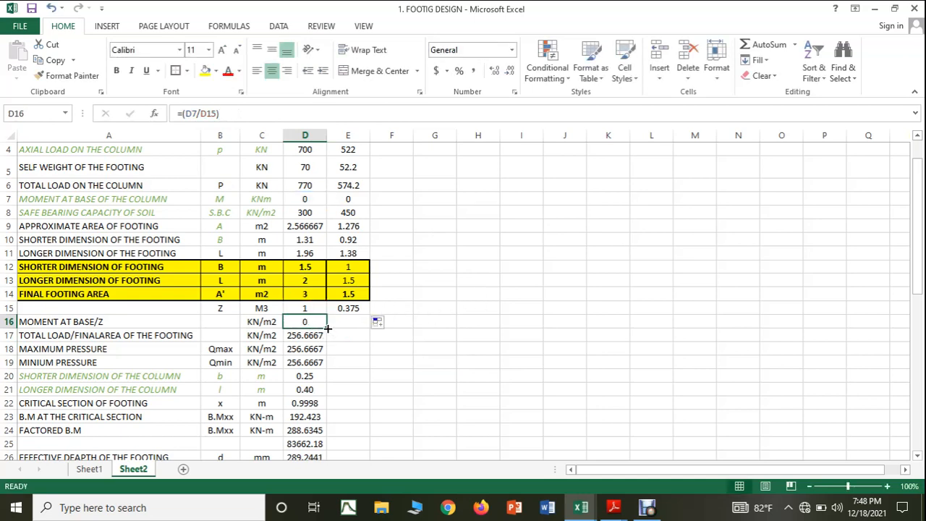
left_click_drag(328, 328, 358, 325)
left_click(382, 376)
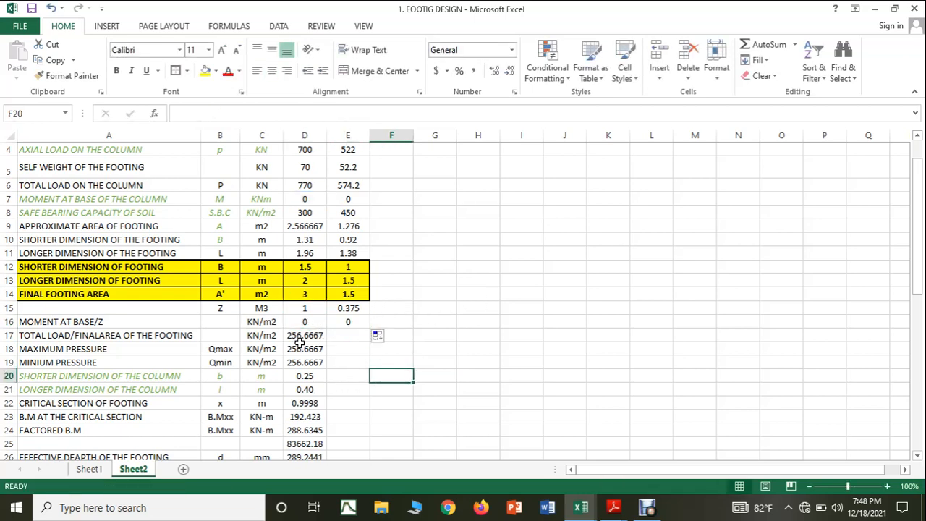
Step: Fill the total load/final area, maximum pressure and minimum pressure formulas from D17:D19 into E17:E19
left_click(300, 335)
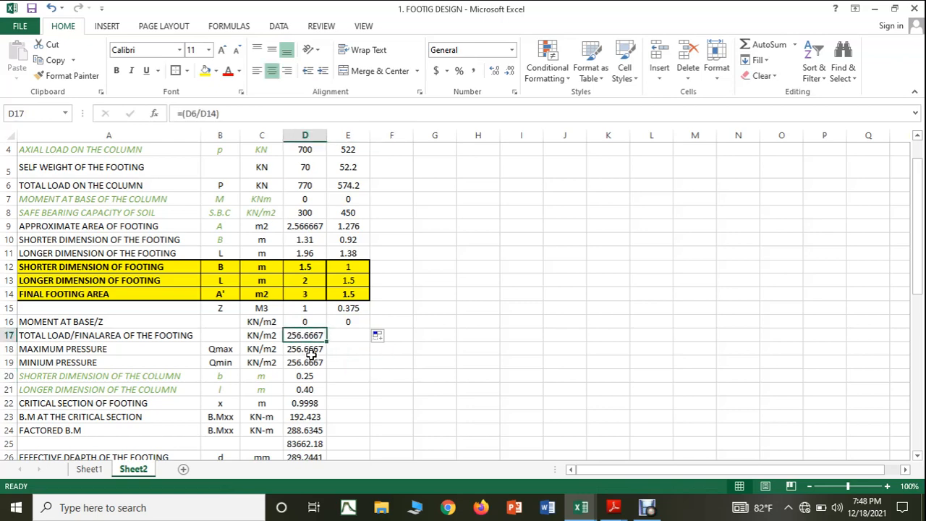
left_click_drag(328, 340, 359, 342)
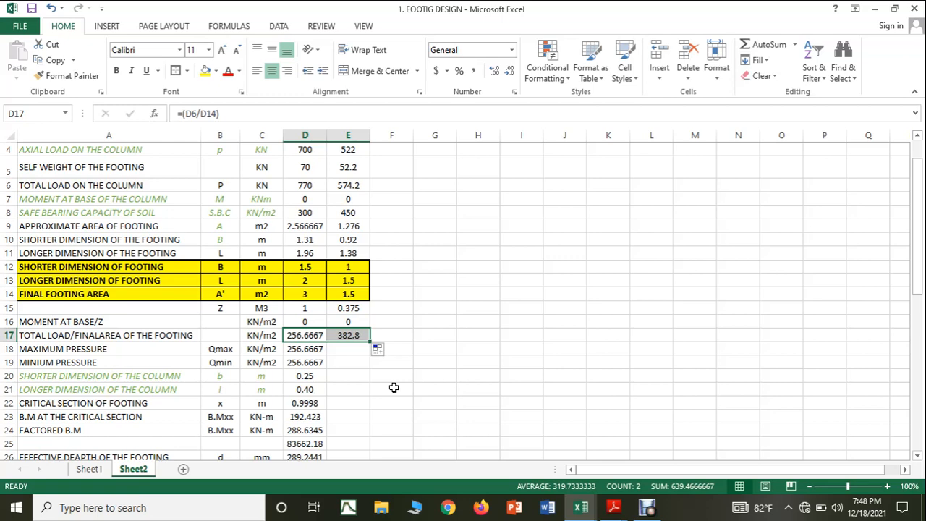
left_click(300, 350)
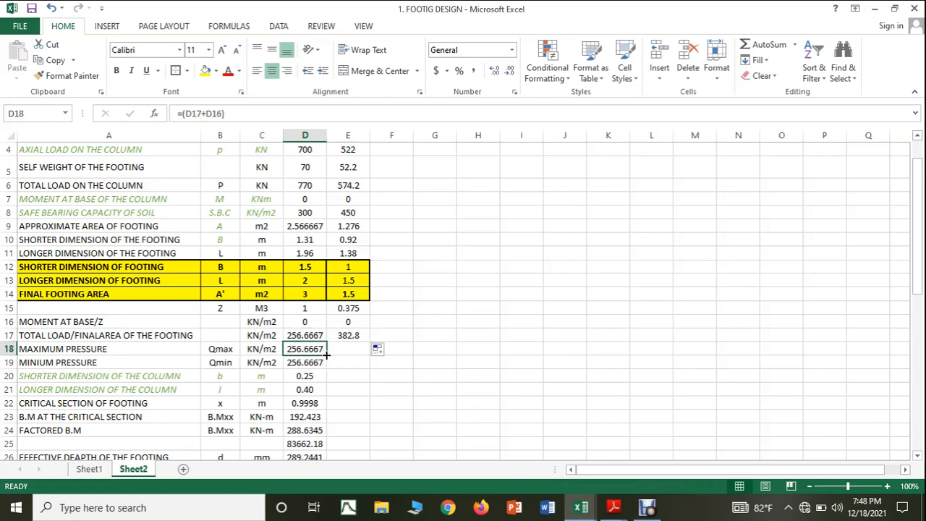
left_click_drag(326, 355, 356, 355)
left_click(386, 403)
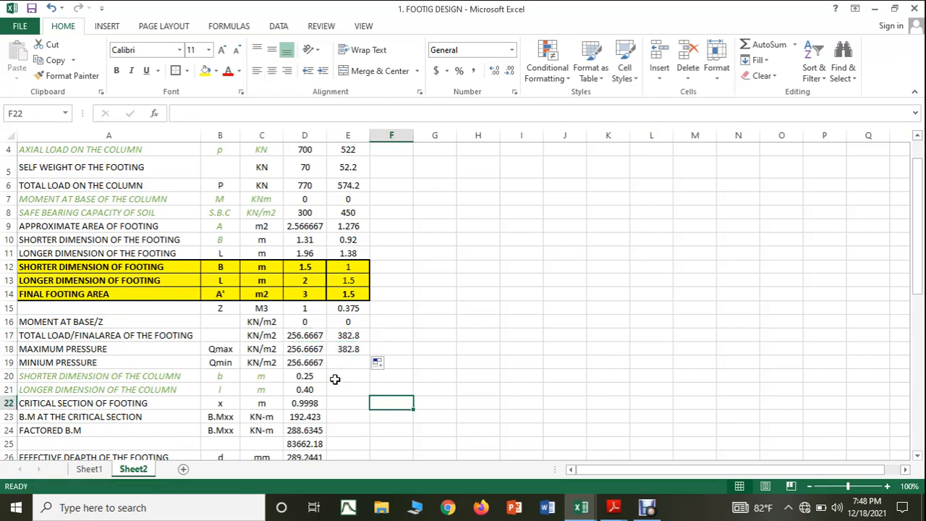
left_click(316, 364)
left_click_drag(326, 369, 357, 370)
left_click(471, 417)
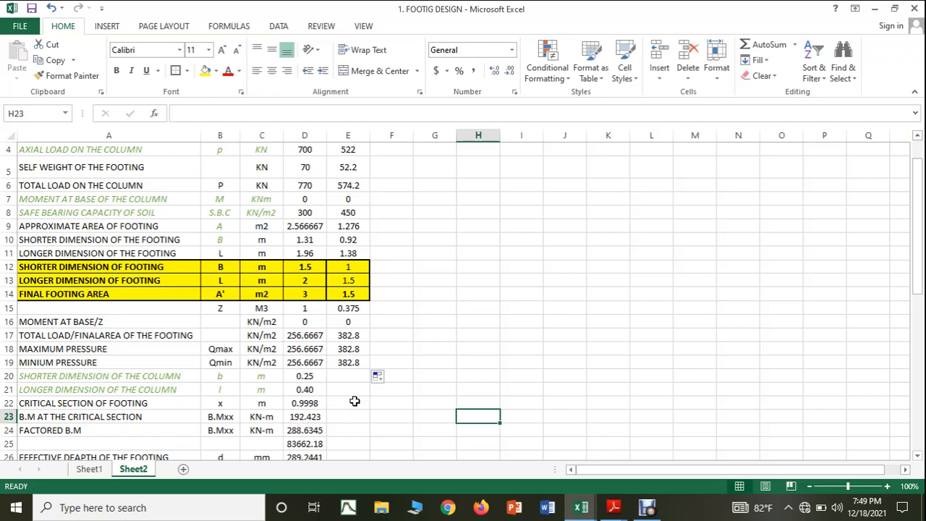
Step: Enter column dimensions of 0.250 m in E20 and 0.40 m in E21, and show E21 with two decimal places
left_click(349, 376)
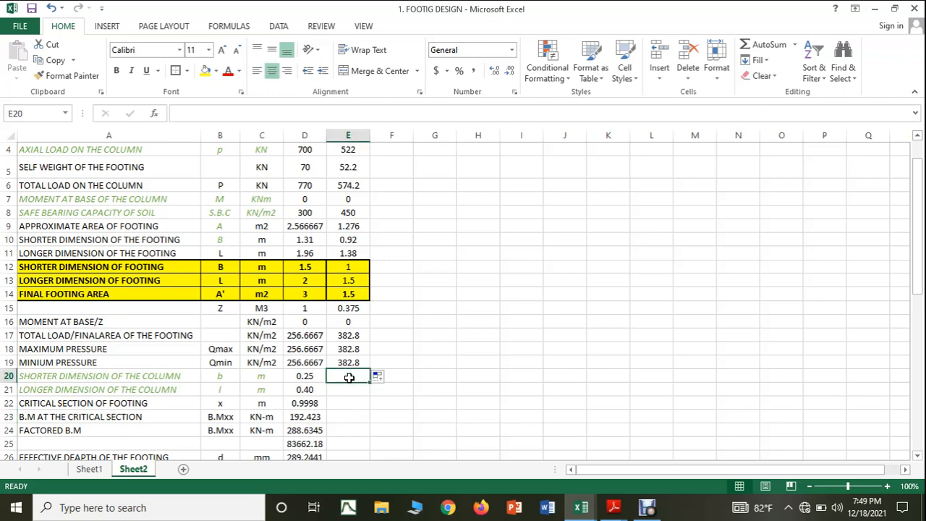
type("0.250")
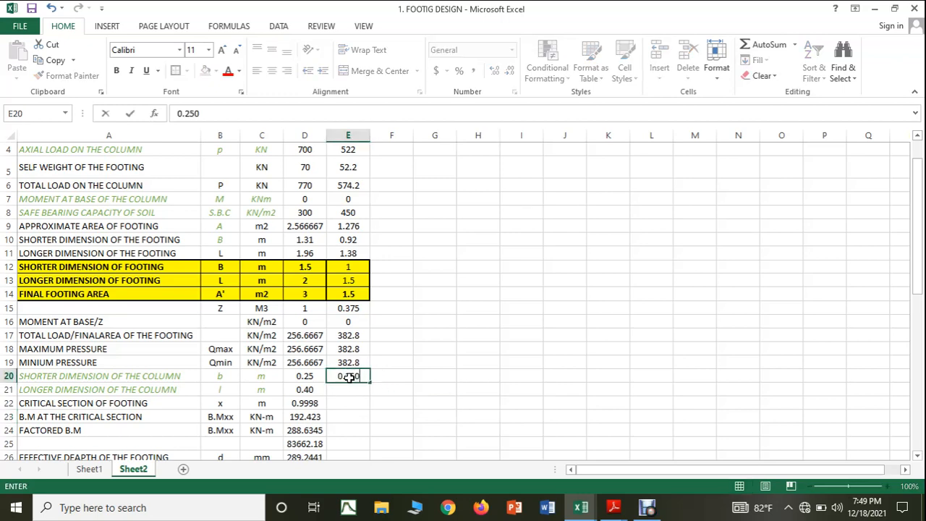
key("Return")
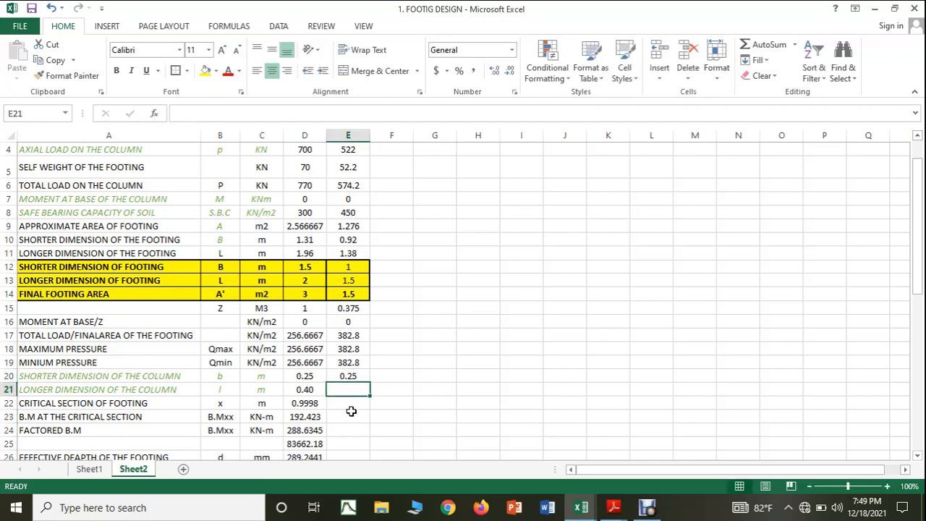
type("0.40")
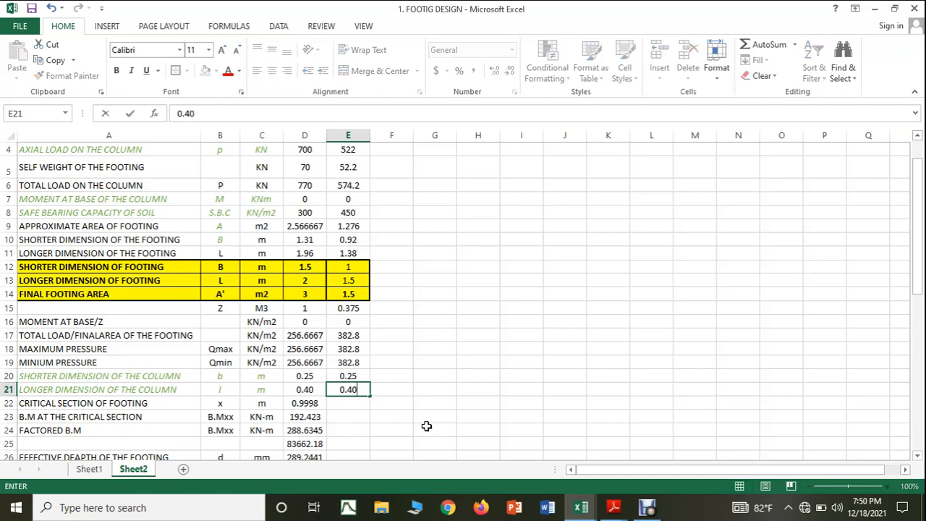
left_click(450, 428)
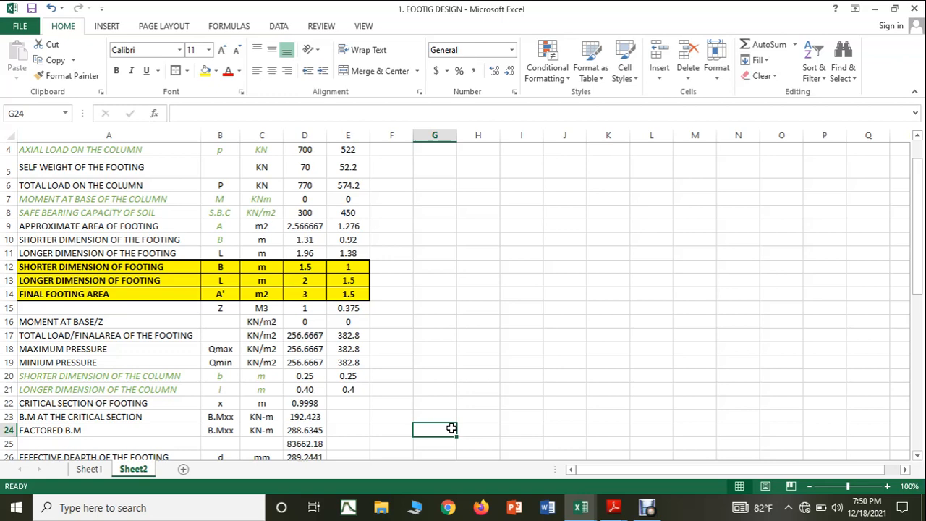
left_click(360, 393)
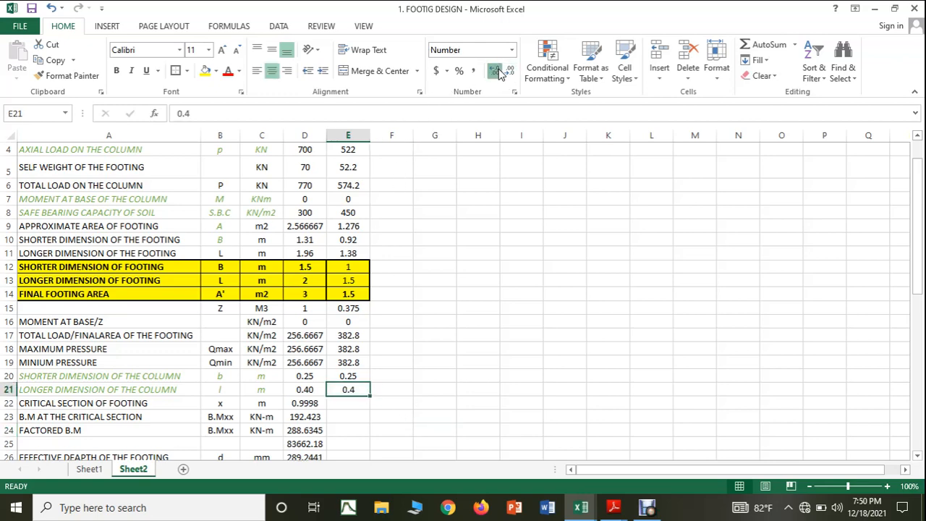
left_click(495, 71)
left_click(532, 272)
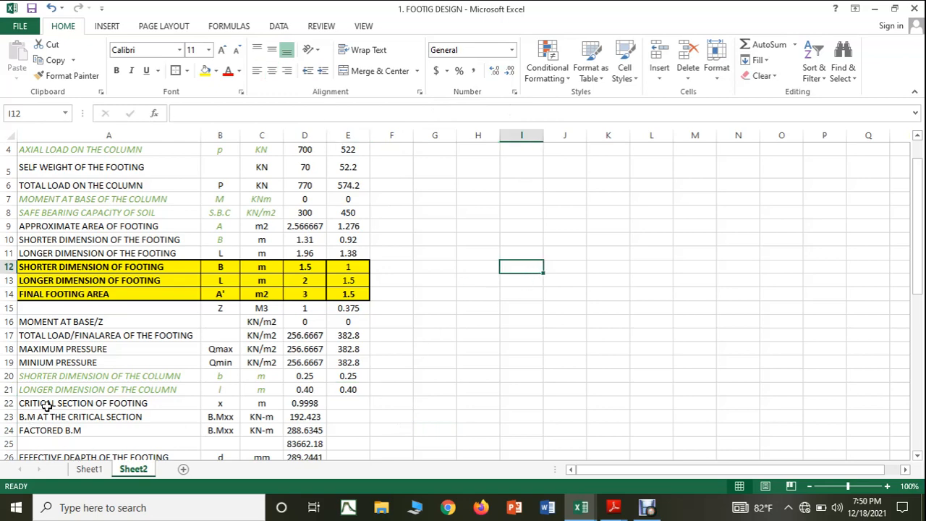
Step: Extend the critical section, critical-section bending moment and factored bending moment formulas from D22:D24 into E22:E24
left_click(305, 404)
left_click_drag(324, 410, 363, 409)
left_click(461, 421)
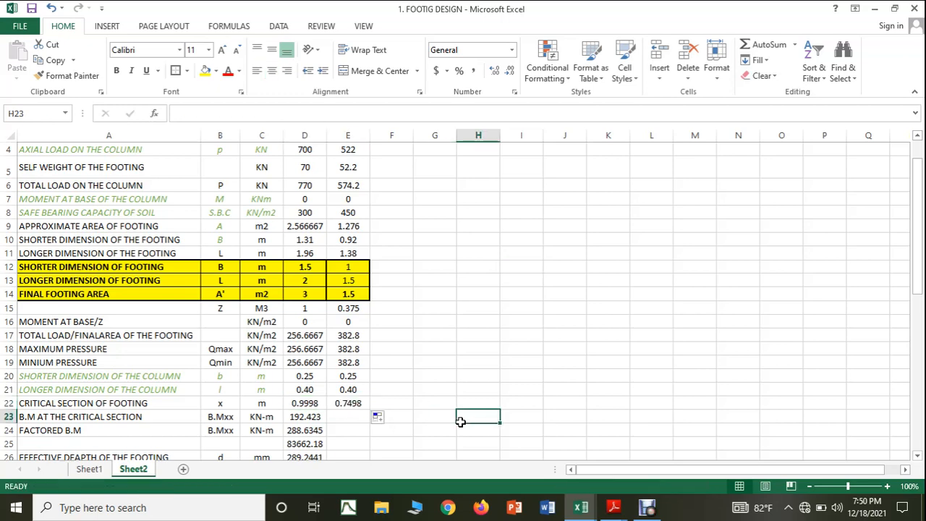
scroll(461, 421, "down", 1)
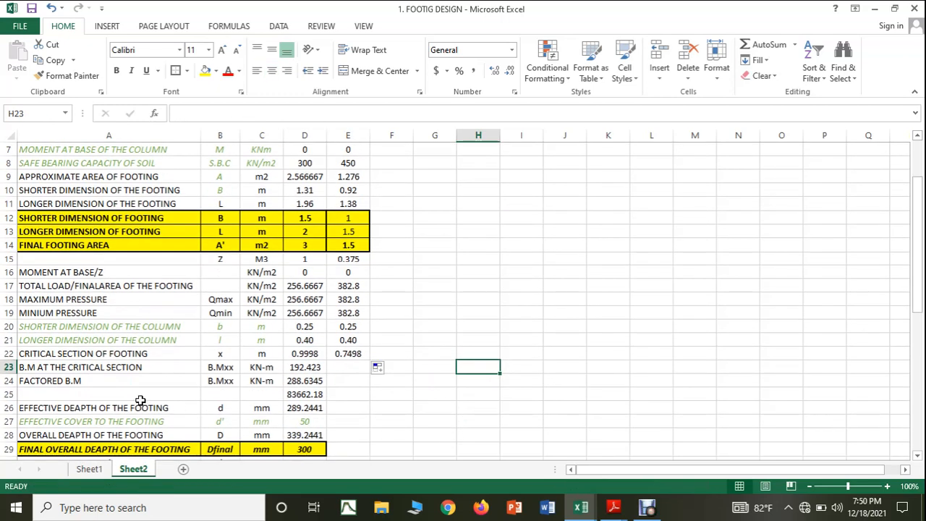
left_click(311, 369)
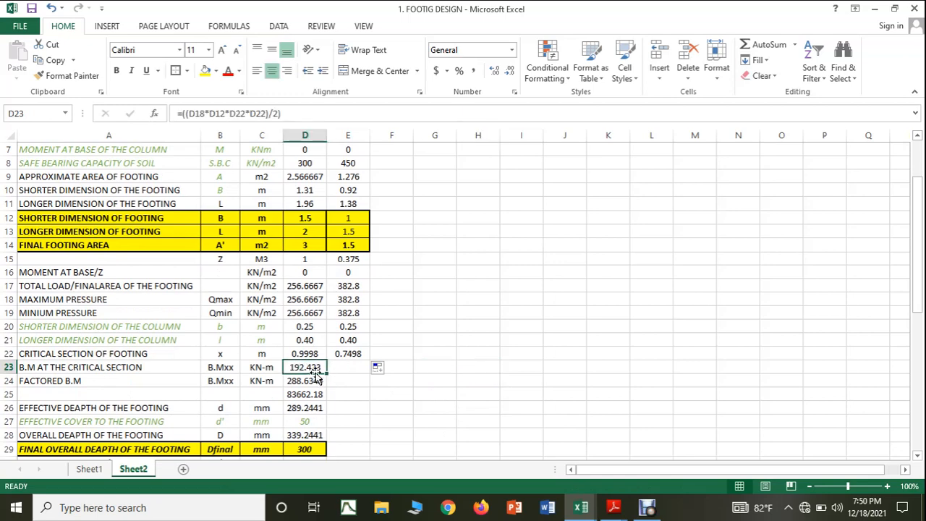
left_click_drag(325, 373, 355, 368)
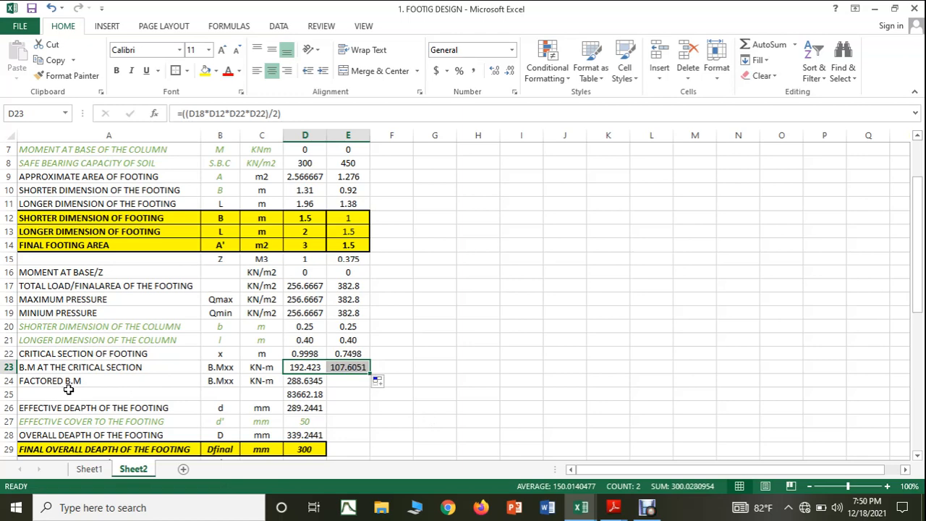
left_click(307, 380)
left_click_drag(327, 387, 366, 384)
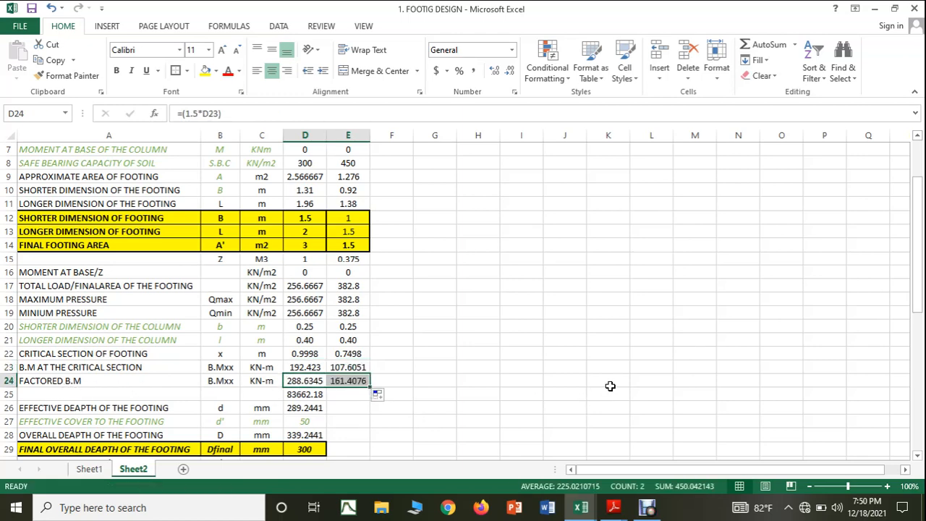
Step: Fill the unlabelled formula in D25 and the effective depth formula in D26 into E25:E26
scroll(612, 385, "down", 1)
left_click(318, 353)
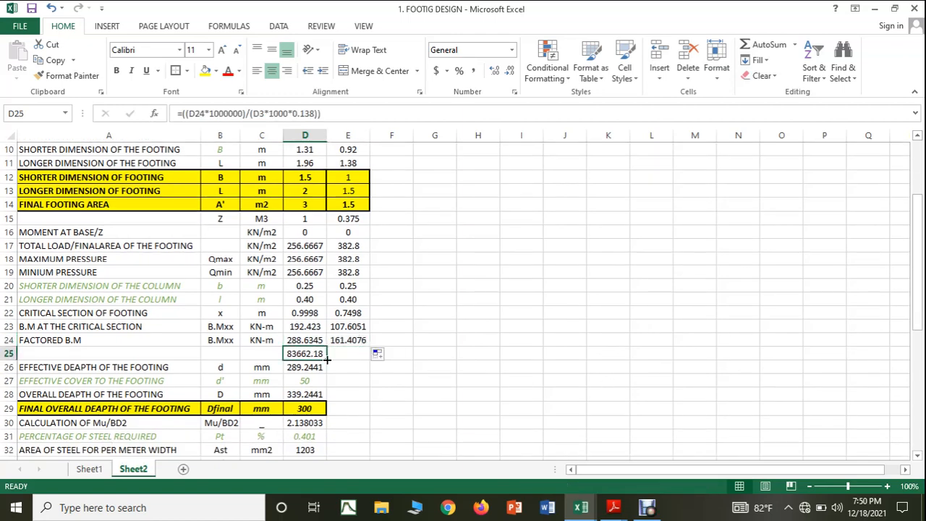
left_click_drag(328, 360, 365, 358)
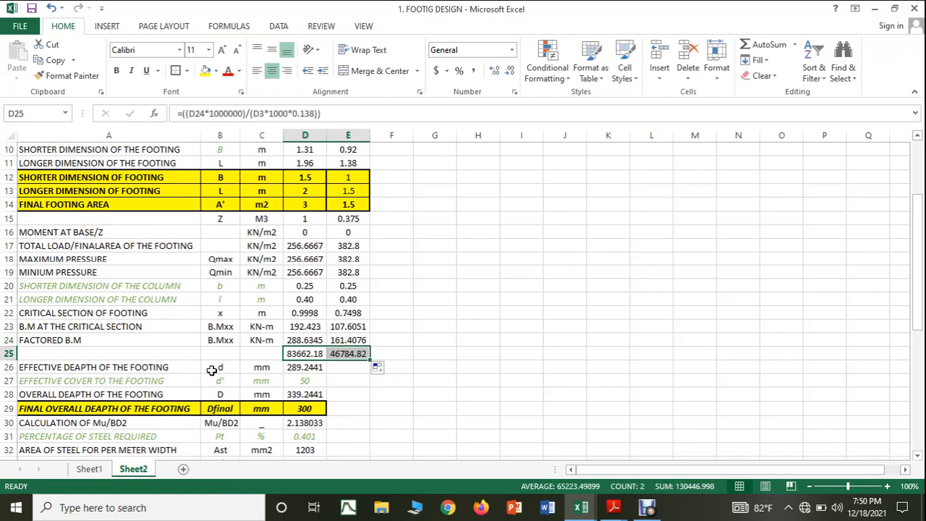
left_click(299, 369)
left_click_drag(327, 373, 357, 375)
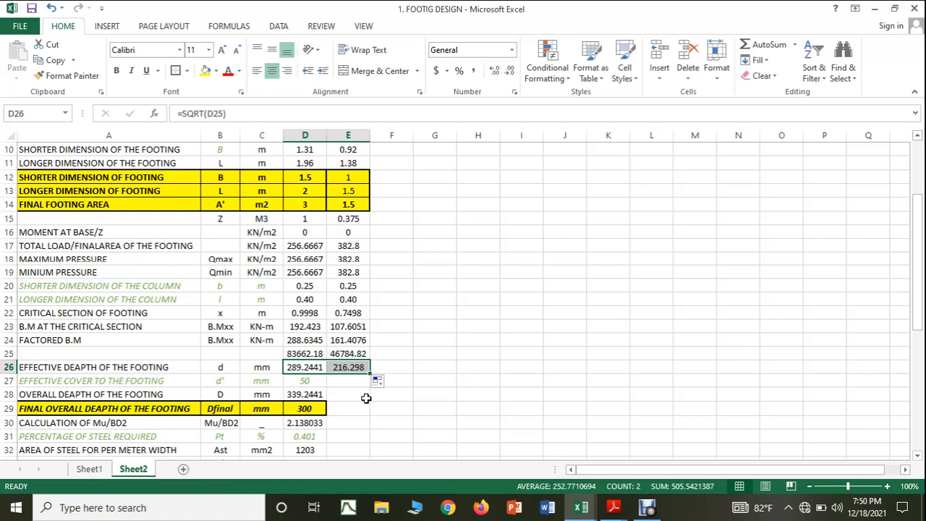
Step: Copy the 50 mm effective cover and the overall depth formula from D27:D28 into E27:E28
left_click(304, 382)
left_click_drag(329, 388, 359, 397)
left_click(382, 419)
left_click(316, 395)
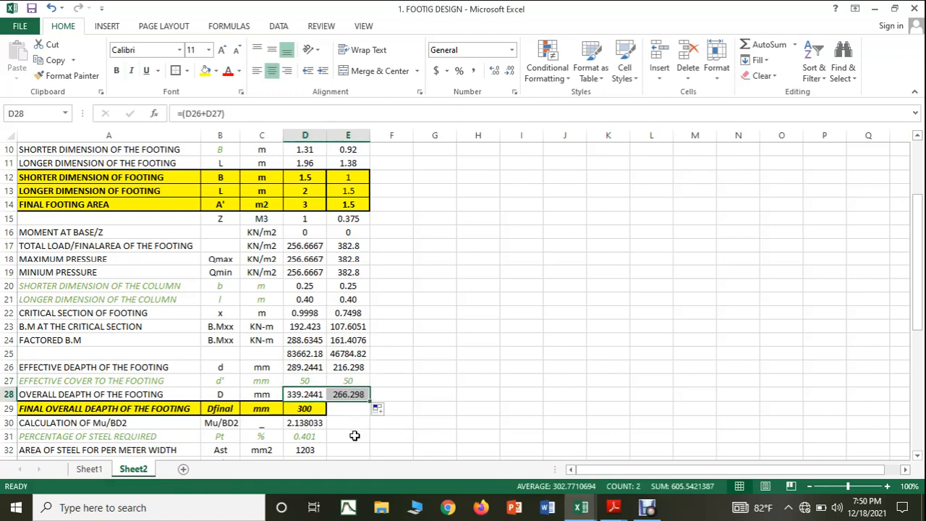
Step: Set the final overall footing depth in E29 to 300 mm with the same highlighted formatting as D29
left_click(336, 411)
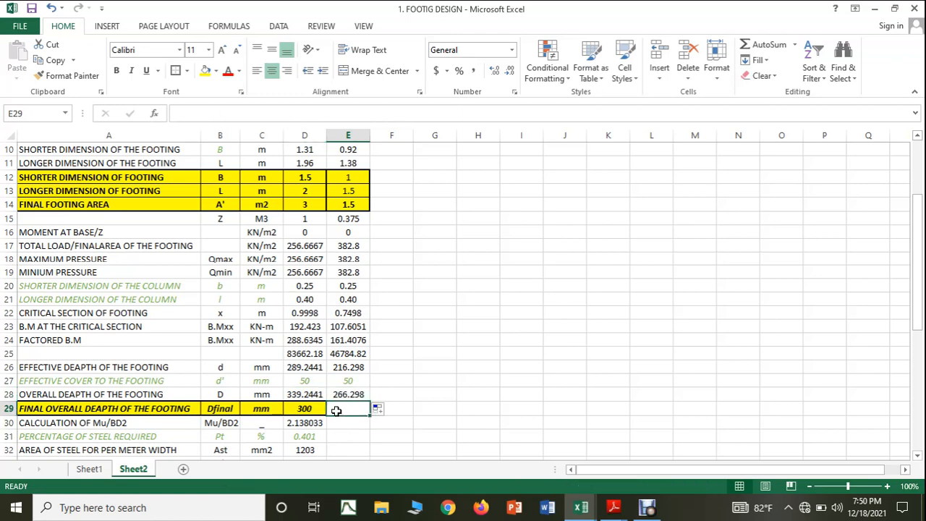
type("300")
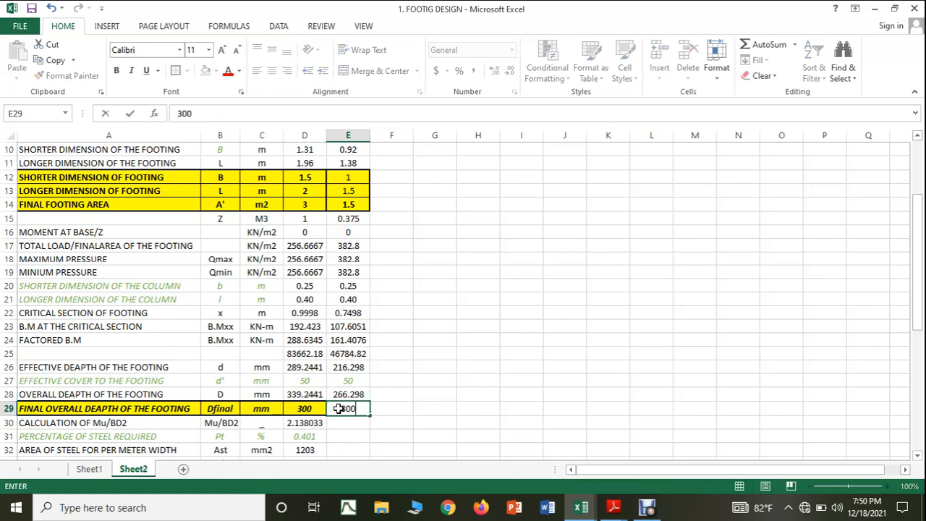
left_click(415, 409)
left_click(310, 407)
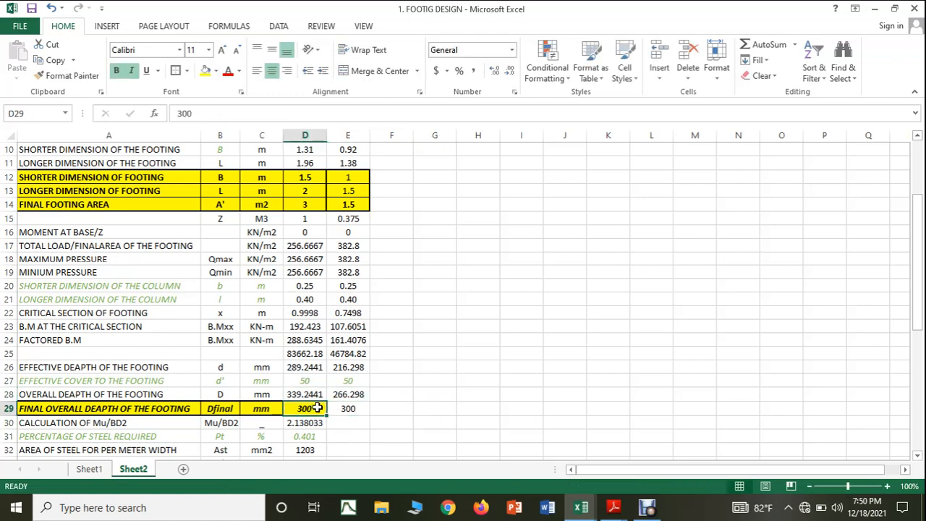
left_click_drag(326, 415, 353, 412)
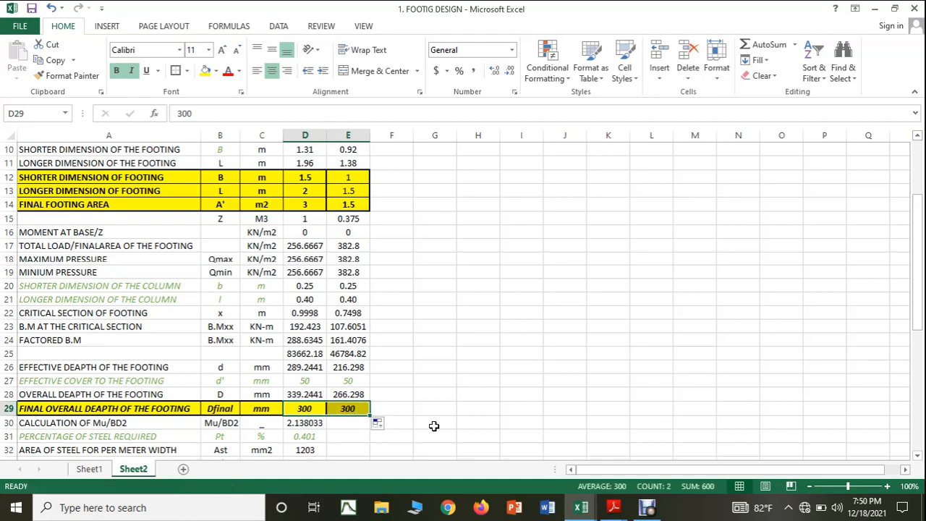
left_click(432, 425)
scroll(430, 426, "down", 1)
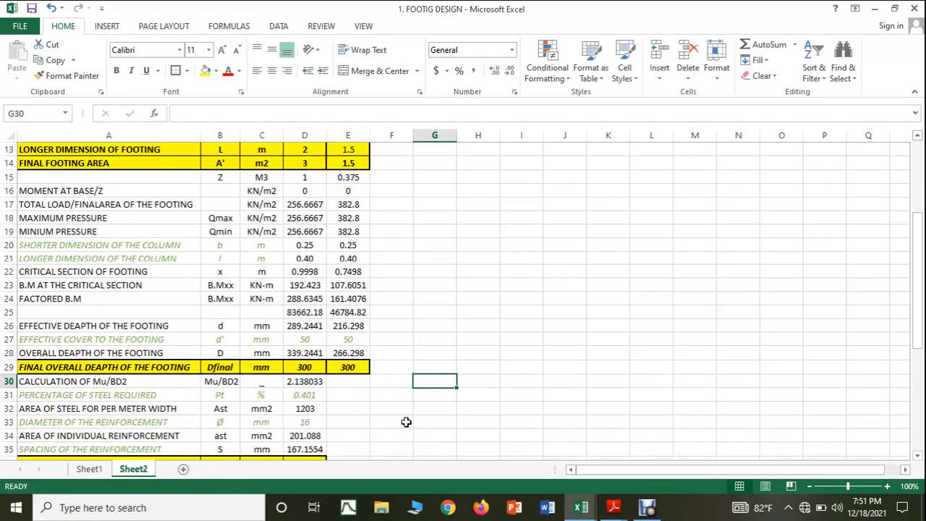
scroll(405, 423, "down", 2)
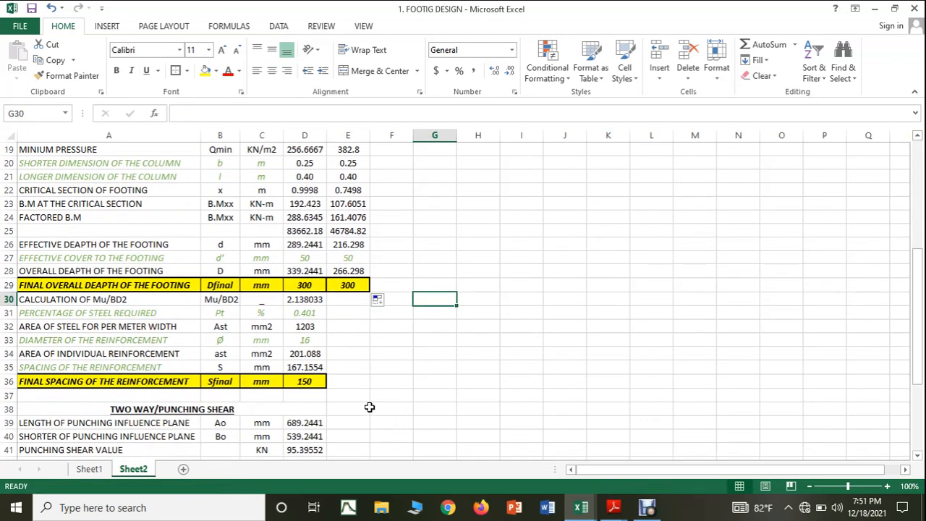
Step: Fill the Mu/BD2 formula from D30 into E30
left_click(306, 303)
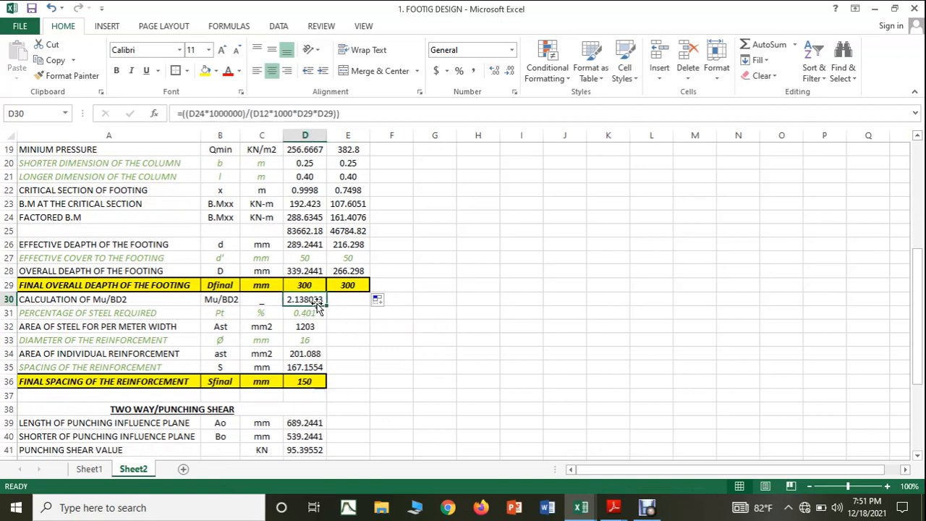
left_click_drag(326, 305, 360, 303)
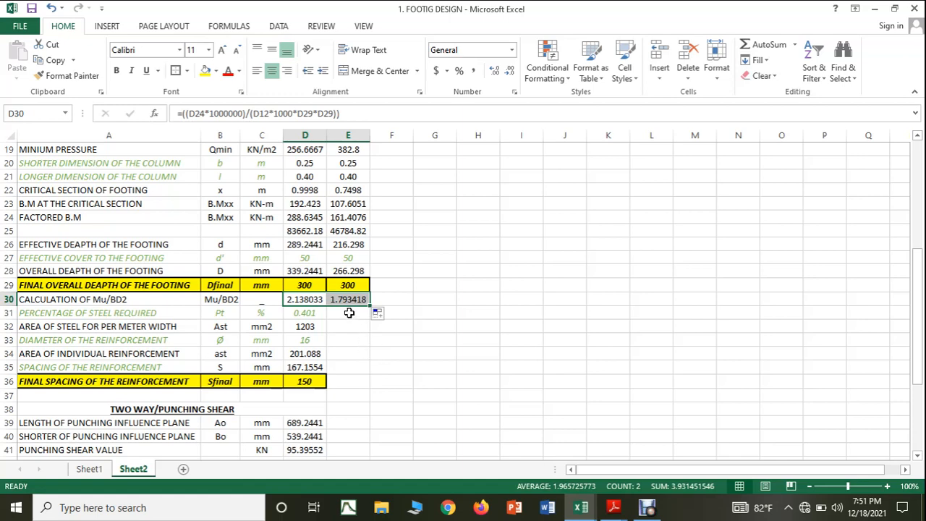
Step: Consult Table 19 of the IS 456 PDF in Adobe Reader, then return to the Excel footing sheet and set the steel percentage in E31 to 0.82
left_click(614, 507)
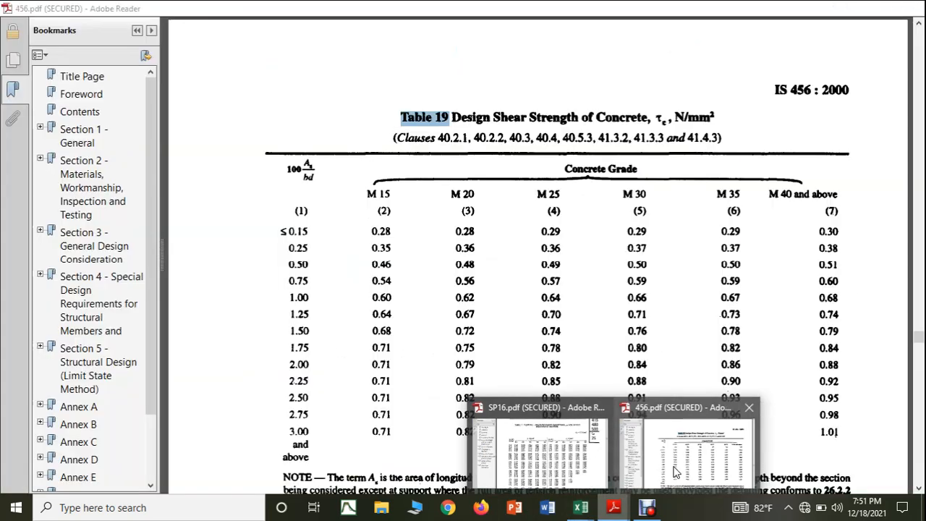
left_click(675, 467)
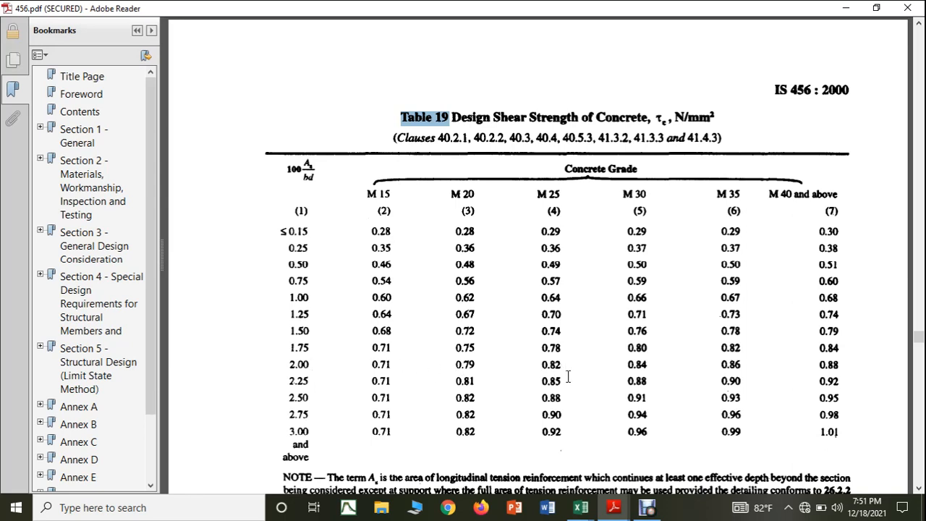
left_click(581, 518)
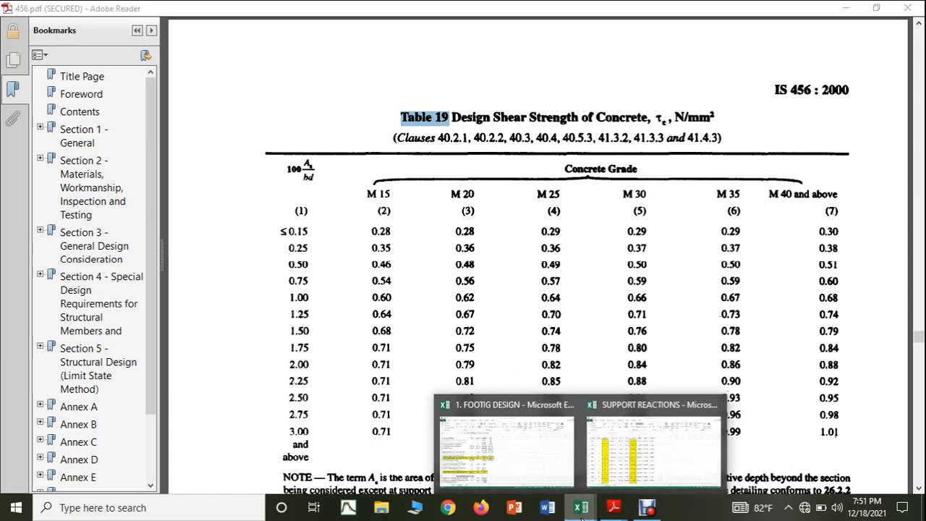
left_click(549, 479)
left_click(348, 316)
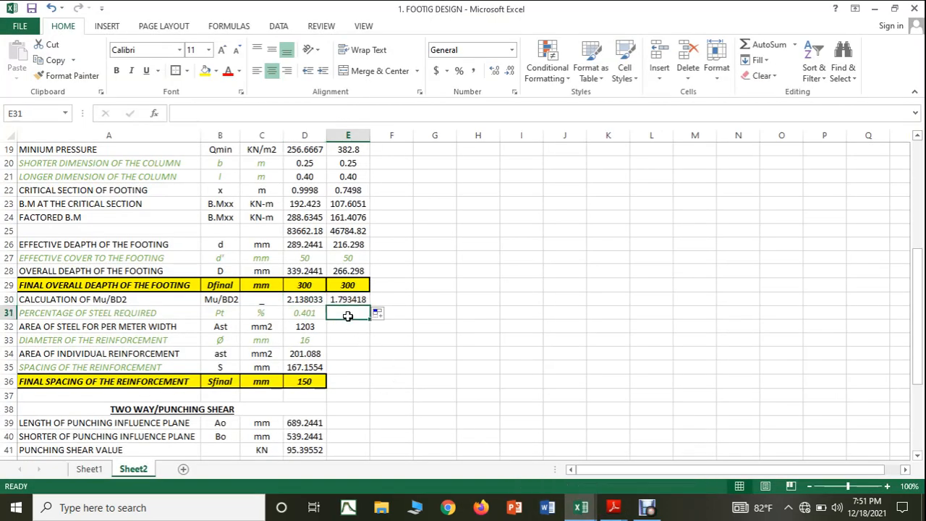
type("0.82")
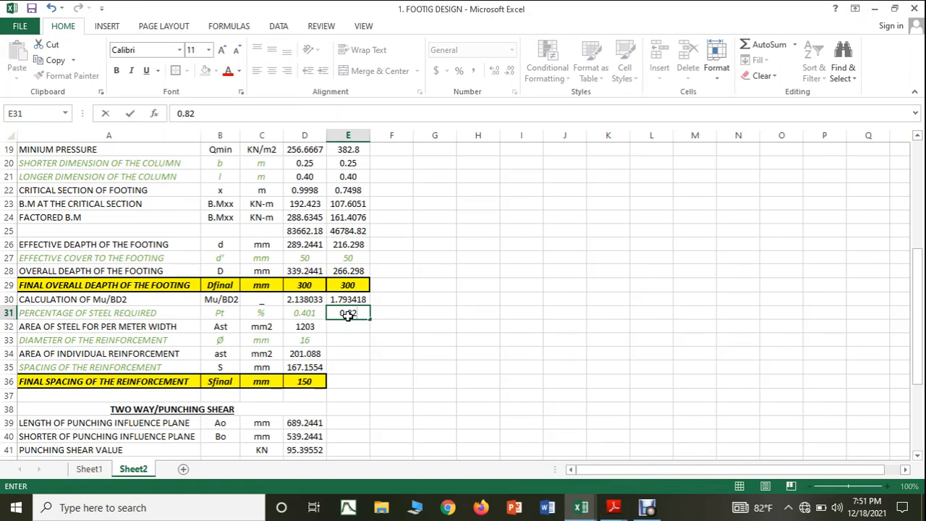
left_click(389, 326)
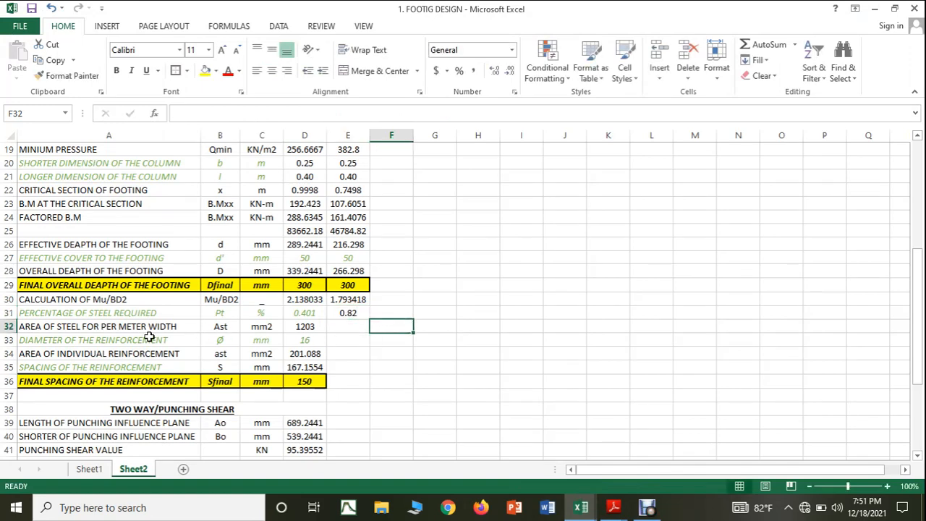
Step: Fill the area of steel per meter width formula into E32 and copy the 16 mm reinforcement diameter into E33
left_click(322, 329)
left_click_drag(327, 329, 365, 329)
left_click(397, 390)
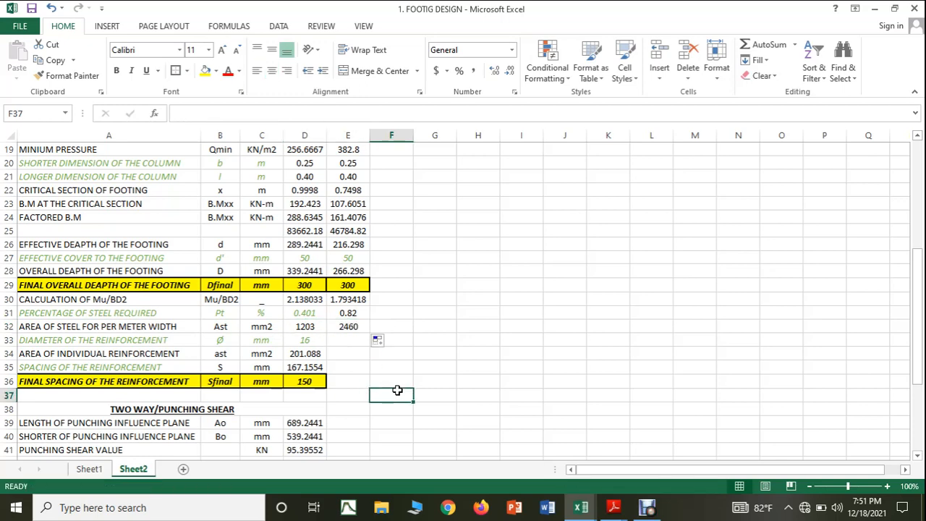
left_click(311, 342)
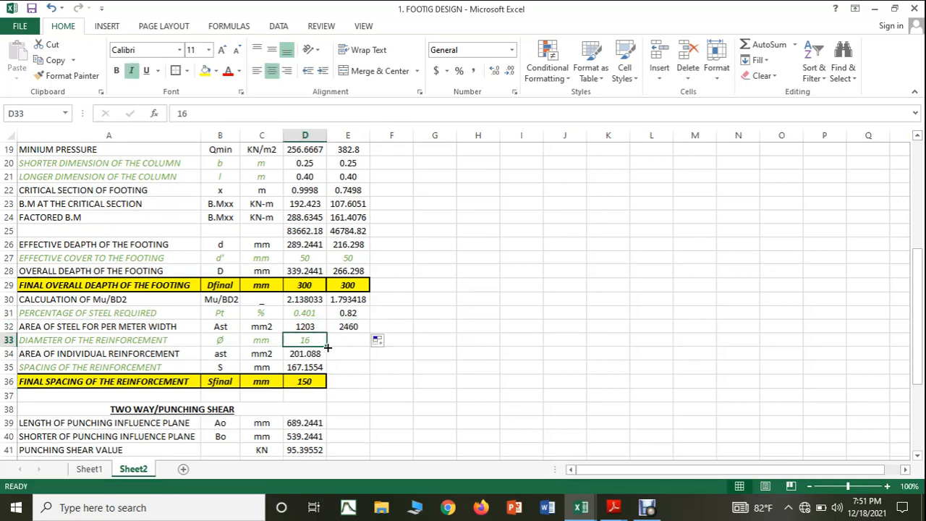
left_click_drag(327, 348, 361, 349)
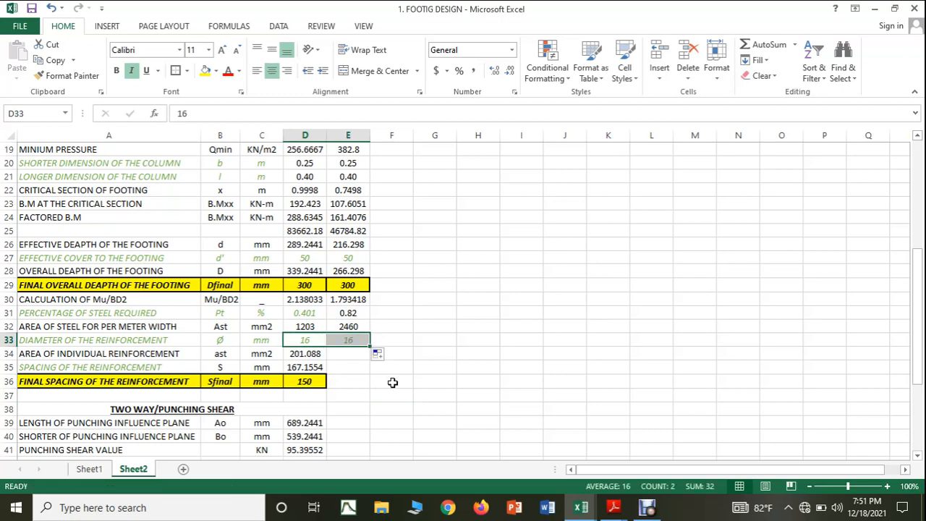
Step: Extend the individual reinforcement area and reinforcement spacing formulas from D34:D35 into E34:E35
left_click(306, 353)
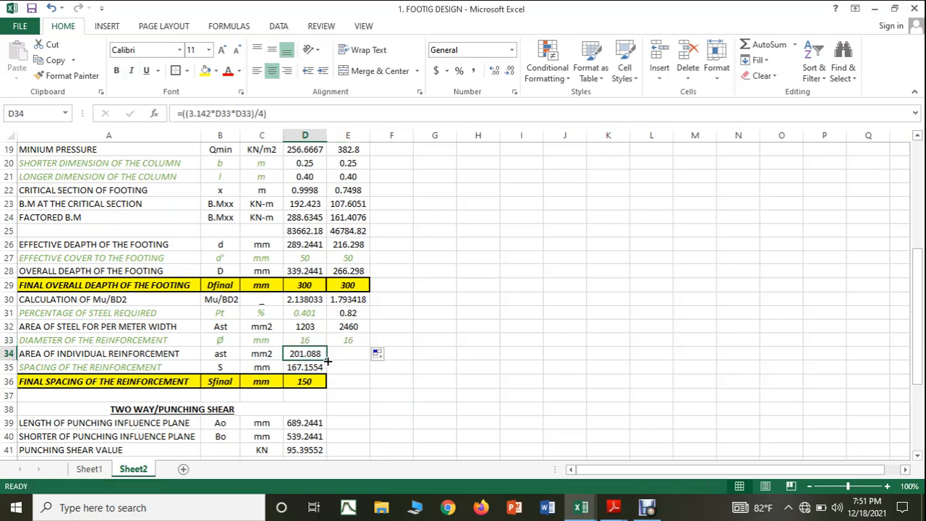
left_click_drag(349, 359, 350, 362)
left_click(356, 409)
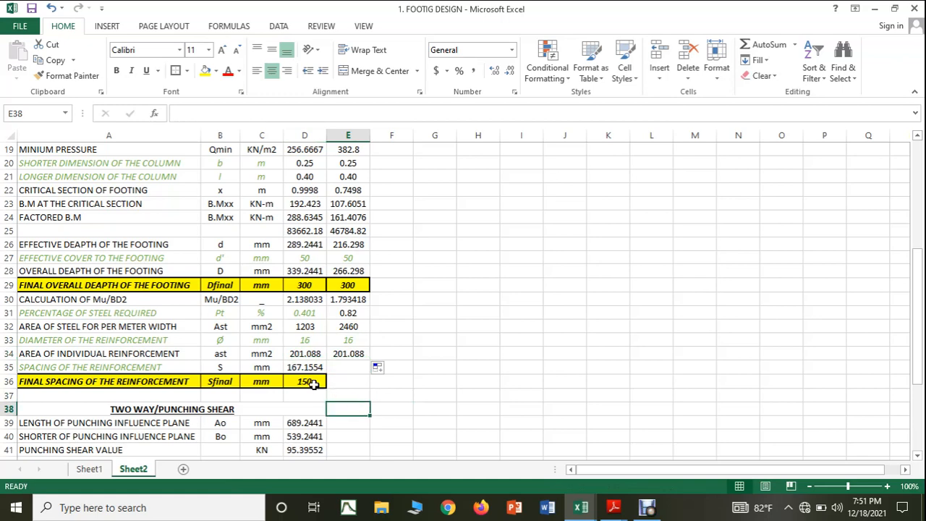
left_click(307, 369)
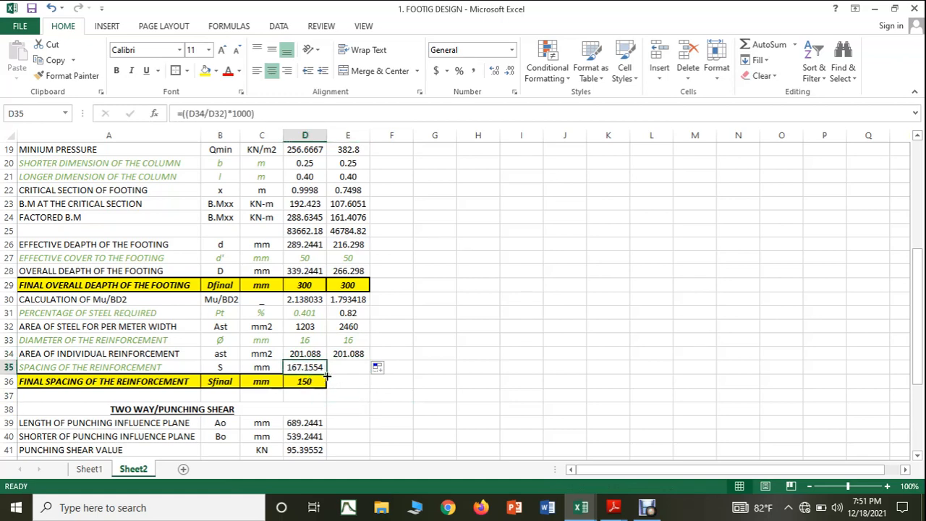
left_click_drag(327, 374, 361, 374)
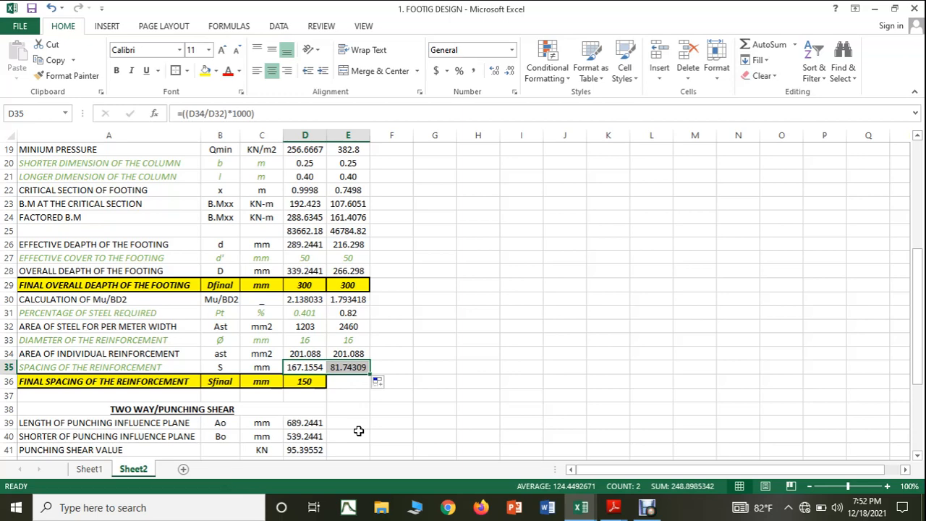
Step: Set the final spacing of the reinforcement in E36 to 80 mm
left_click(306, 383)
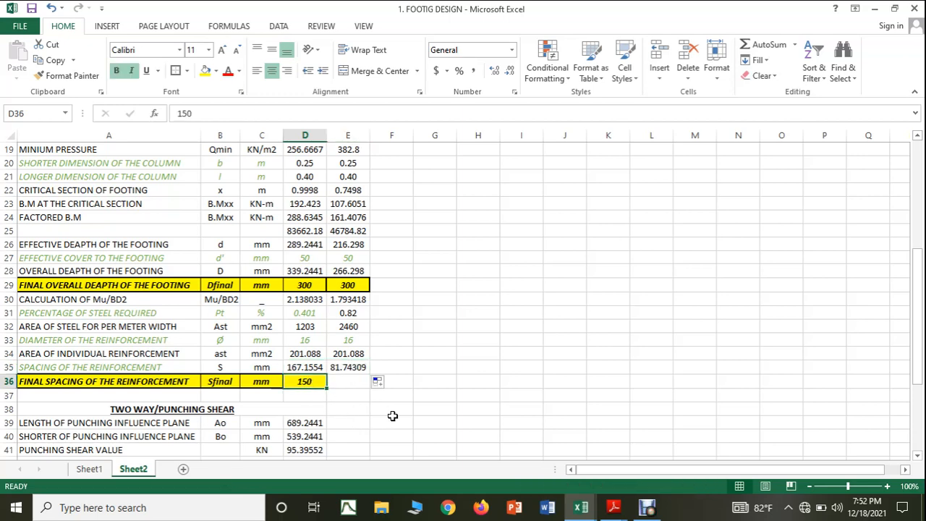
left_click(392, 416)
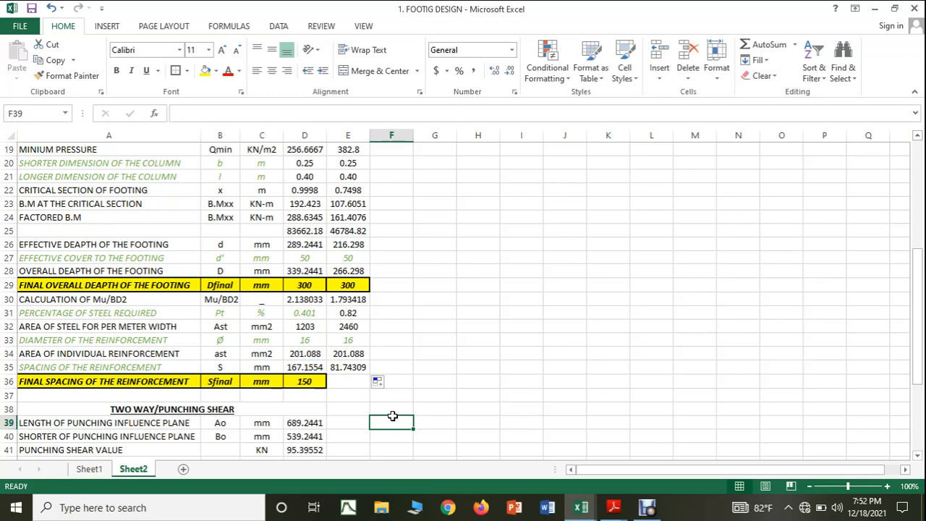
left_click(340, 381)
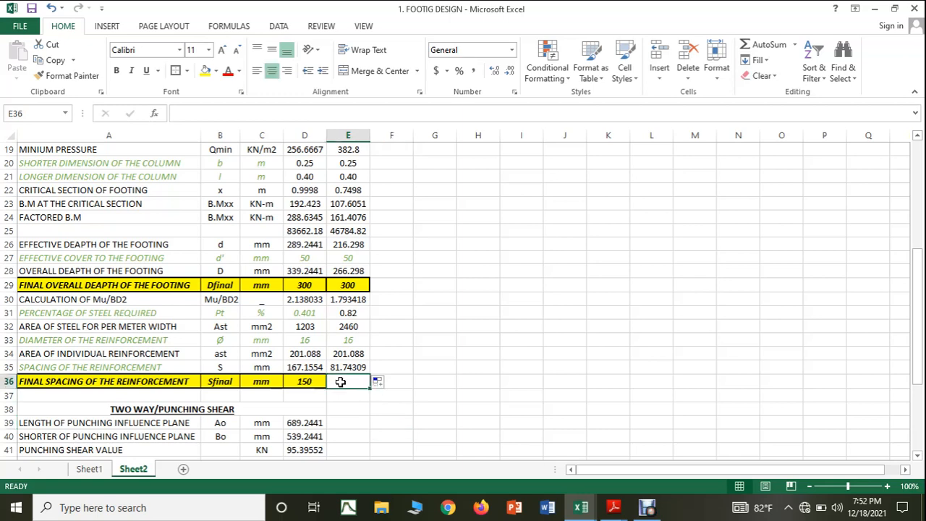
type("80")
left_click(445, 394)
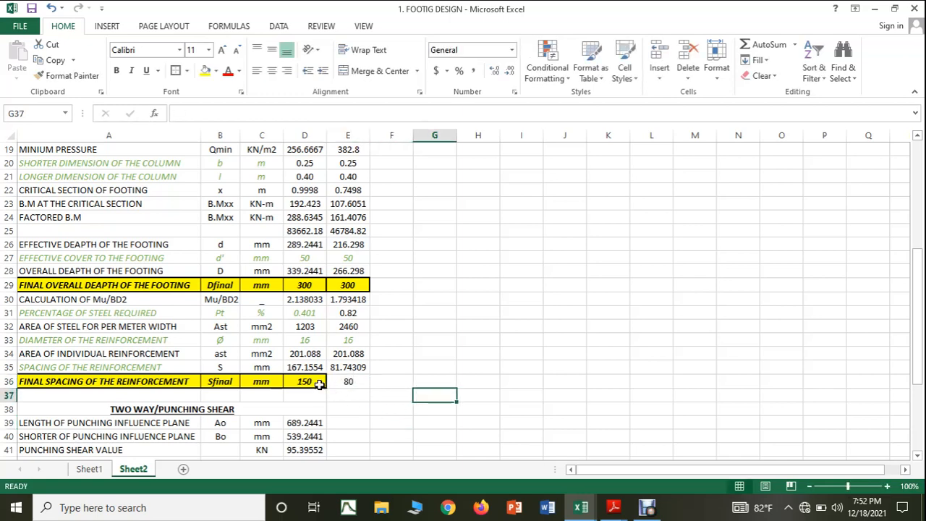
Step: Format the final spacing cell E36 with yellow fill, bold text and a dark border like D36
left_click(348, 381)
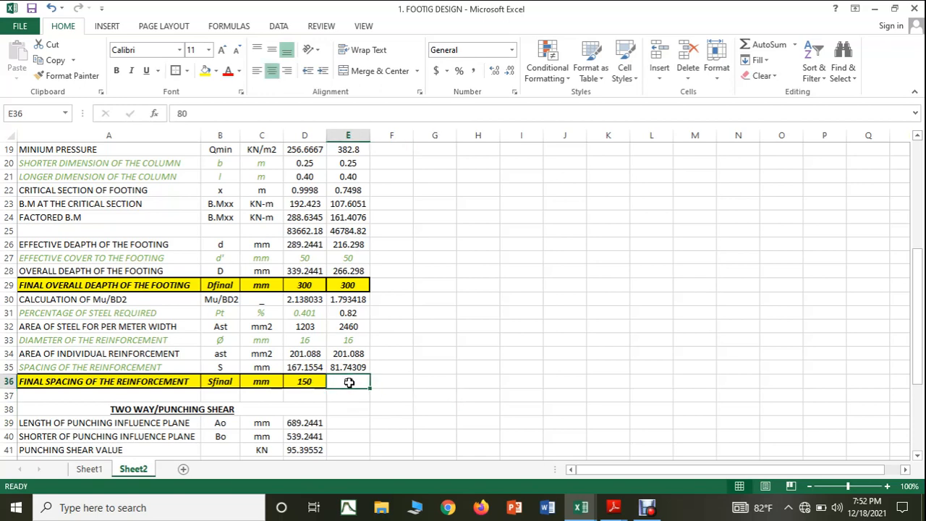
left_click(204, 73)
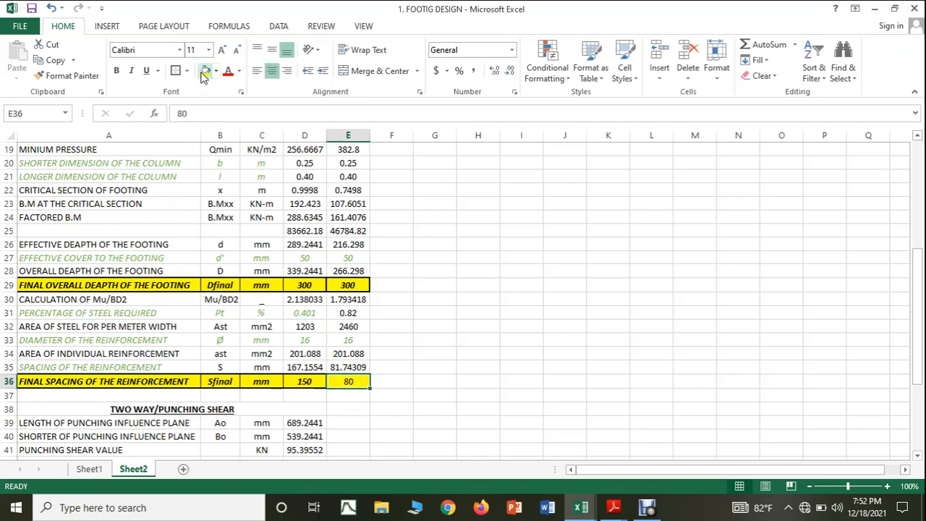
left_click(117, 72)
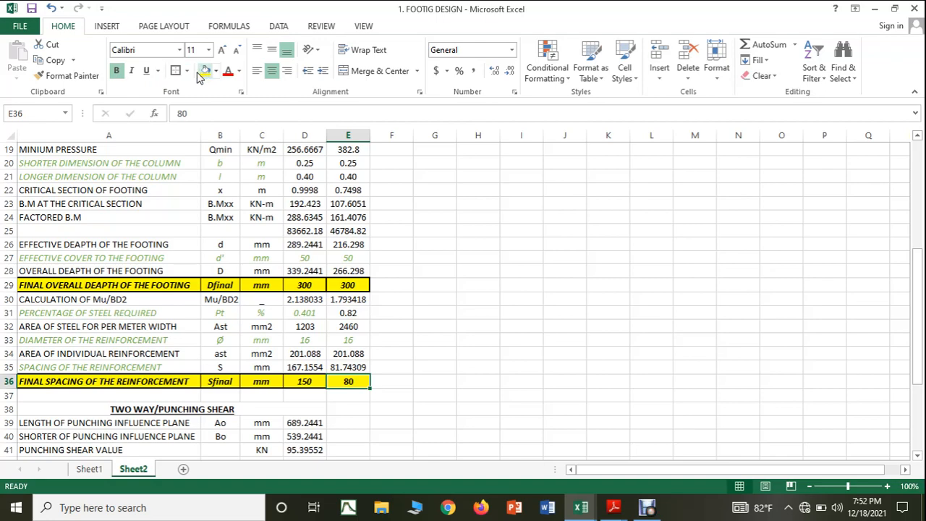
left_click(187, 71)
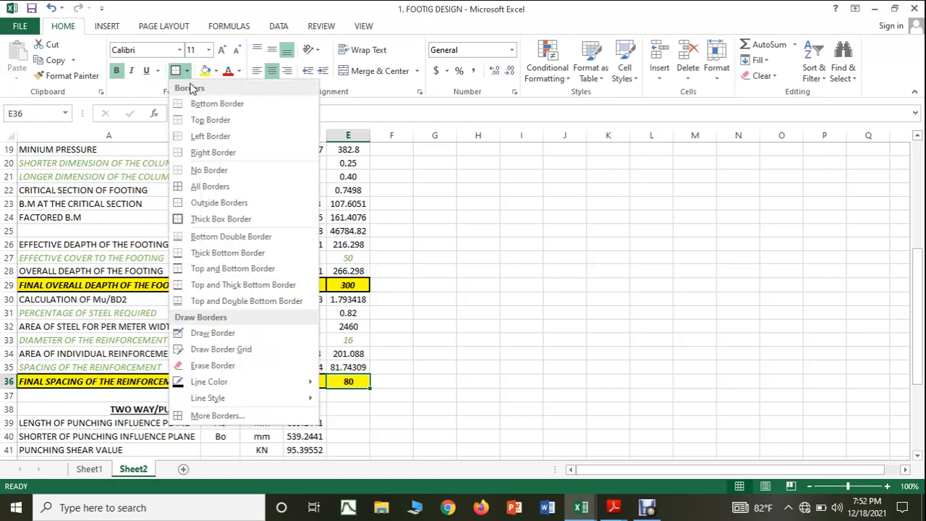
left_click(477, 324)
left_click(476, 326)
Step: Fill the longer and shorter punching influence plane formulas from D39:D40 into E39:E40
scroll(438, 393, "down", 3)
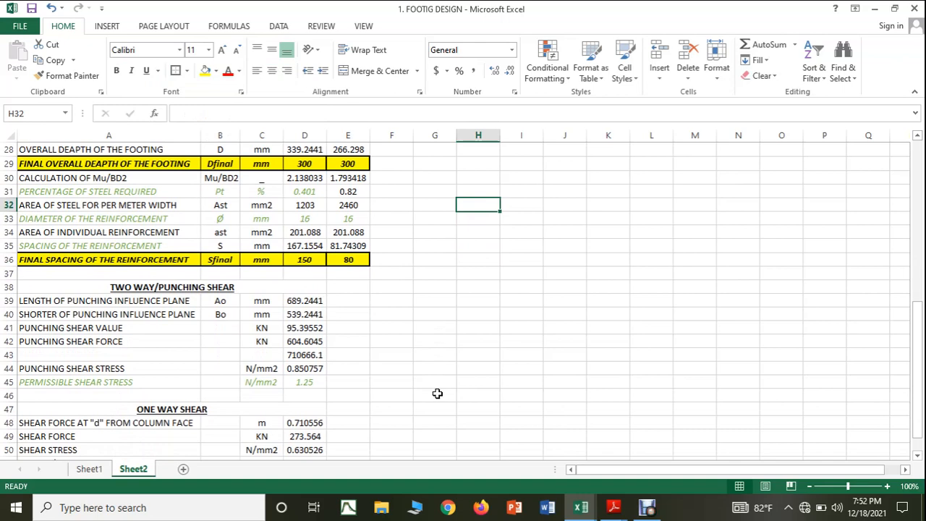
left_click(311, 300)
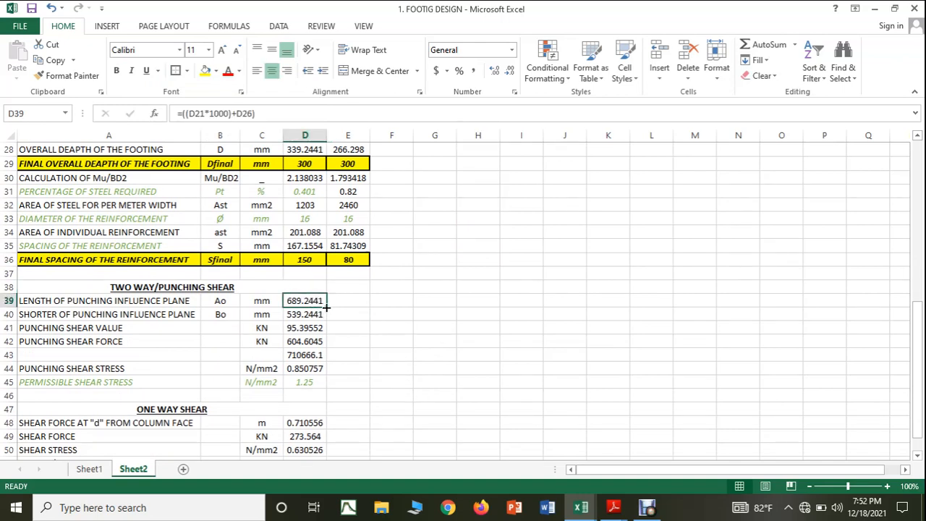
left_click_drag(326, 308, 358, 309)
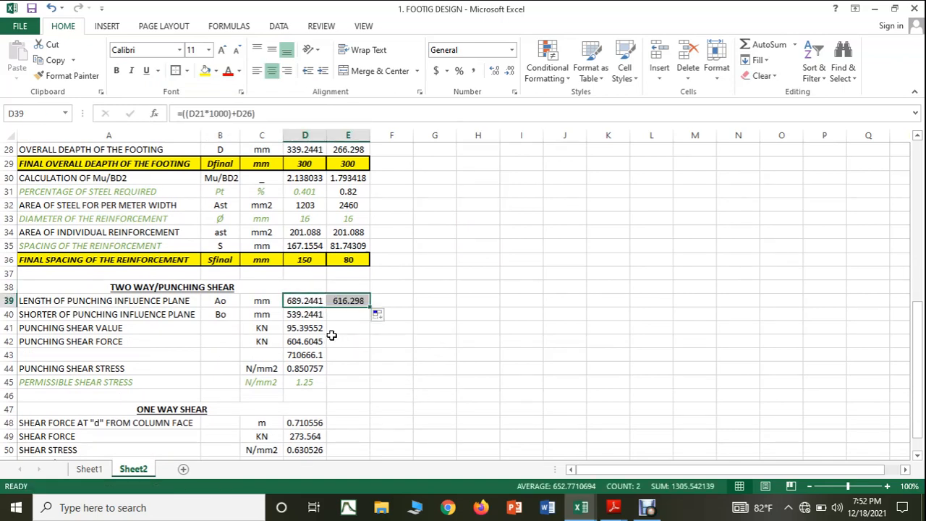
left_click(318, 316)
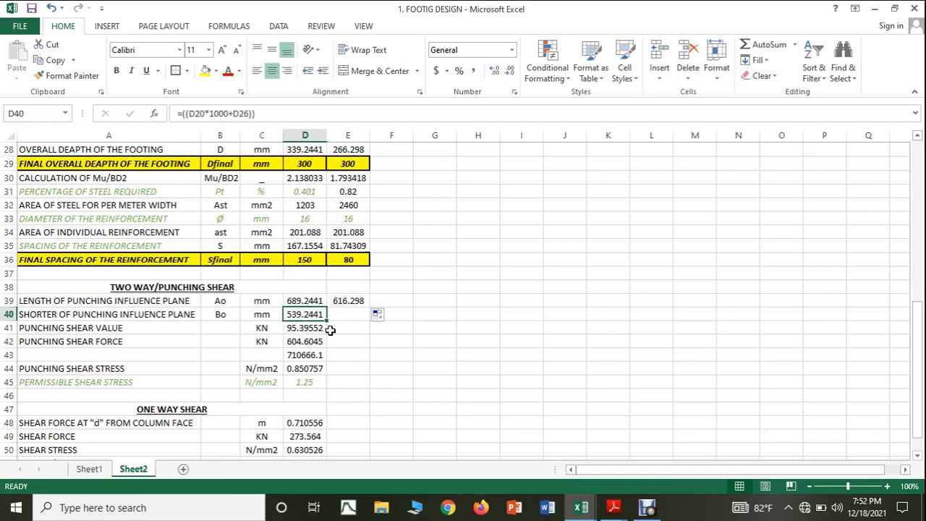
left_click_drag(335, 318, 355, 316)
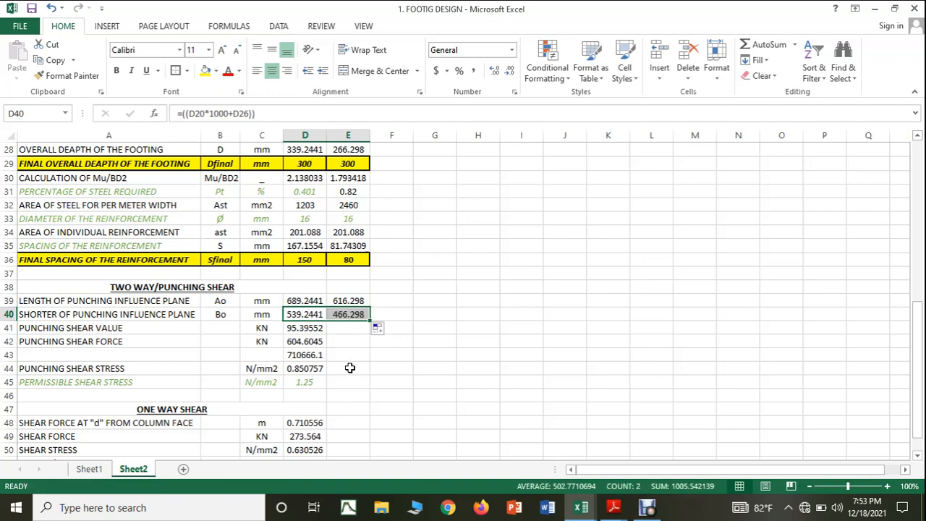
Step: Fill the punching shear value and punching shear force formulas from D41:D42 into E41:E42
left_click(309, 329)
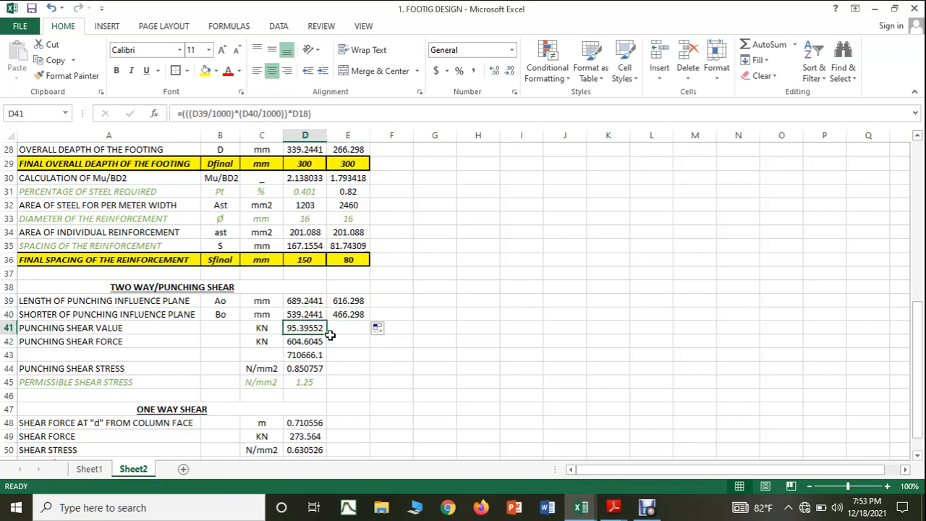
left_click_drag(327, 335, 353, 334)
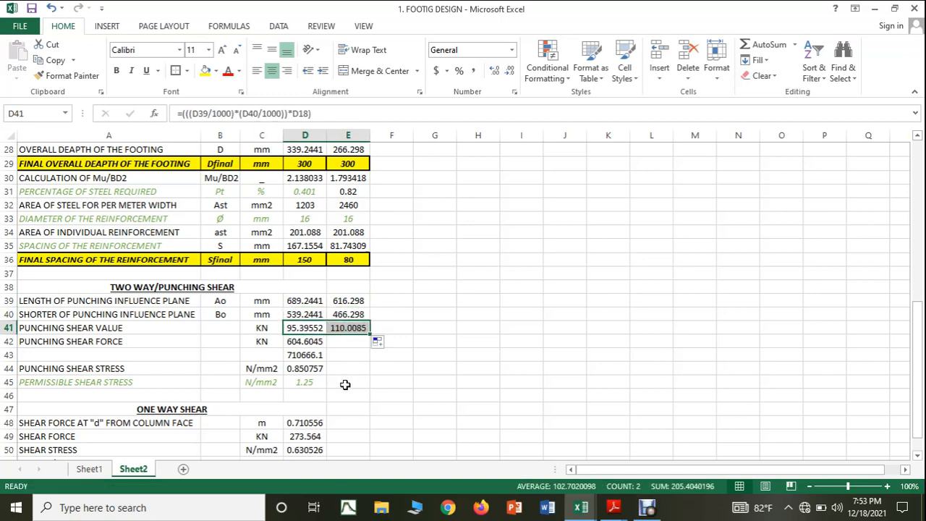
left_click(315, 343)
left_click_drag(323, 348, 360, 355)
Step: Fill the unlabelled formula in D43 and the punching shear stress formula in D44 into E43:E44
left_click(312, 355)
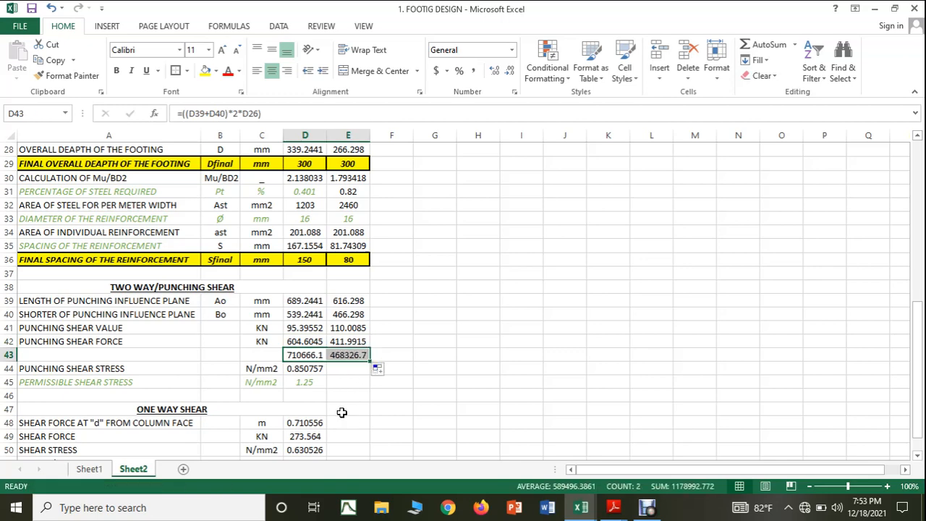
left_click(308, 369)
left_click_drag(327, 376, 360, 373)
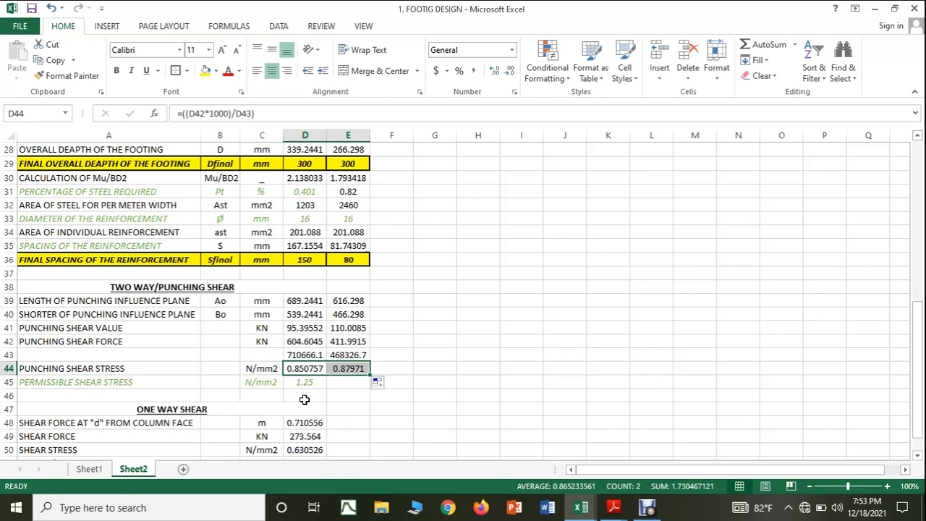
Step: Copy the 1.25 N/mm2 permissible punching shear stress from D45 into E45
left_click(307, 381)
left_click_drag(327, 388, 354, 395)
scroll(362, 415, "down", 2)
left_click(372, 407)
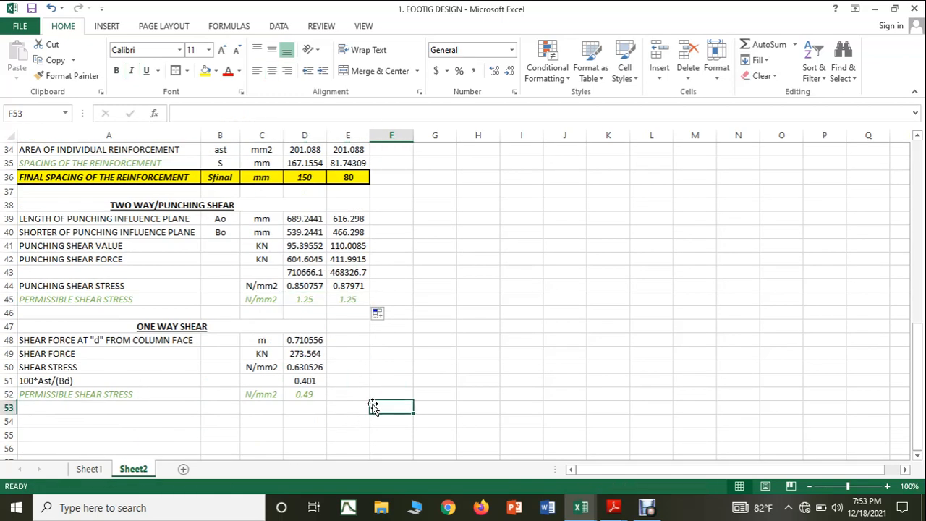
Step: Extend the one-way shear formulas in D48:D50, from the section at "d" through shear force and shear stress, into E48:E50
scroll(355, 405, "up", 1)
left_click(321, 382)
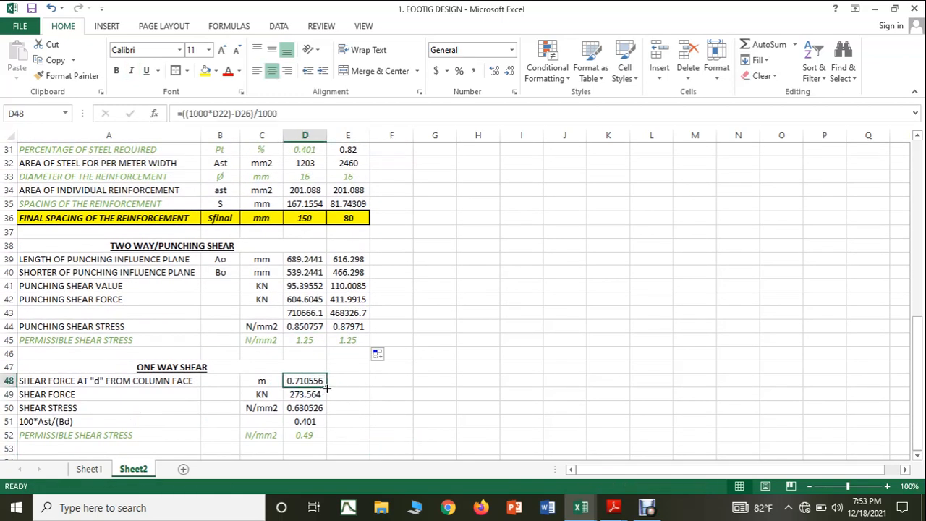
left_click_drag(326, 388, 357, 410)
left_click(352, 433)
left_click(302, 394)
left_click(370, 435)
left_click(318, 409)
left_click(349, 447)
Step: Fill the 100*Ast/(Bd) formula from D51 into E51 for the second footing
left_click(308, 423)
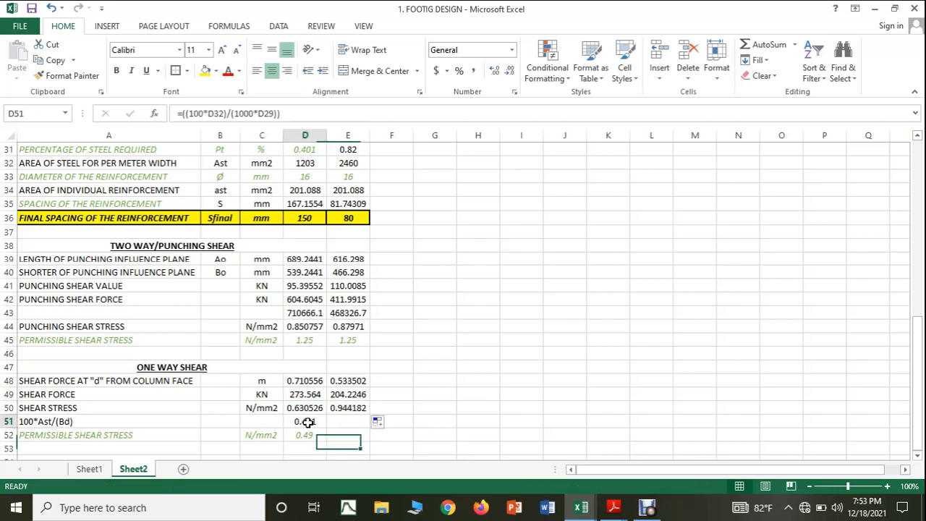
left_click_drag(328, 427, 355, 423)
scroll(347, 450, "down", 1)
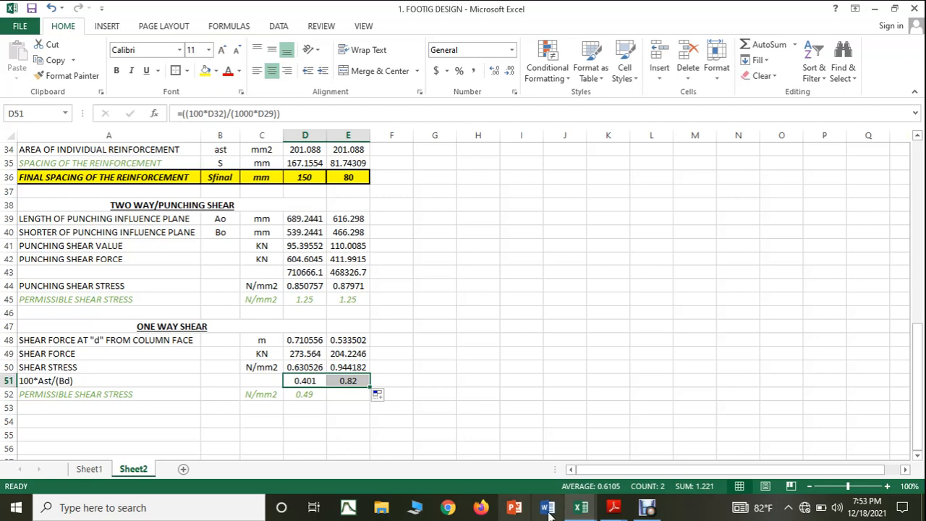
Step: Consult Table 19, Design Shear Strength of Concrete, in 456.pdf in Adobe Reader, and return to the footing design workbook
left_click(580, 509)
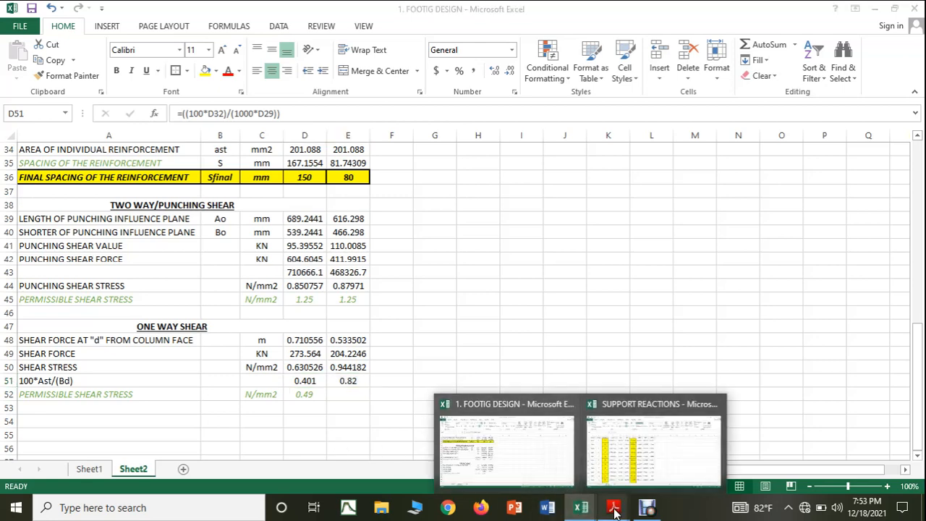
mouse_move(615, 505)
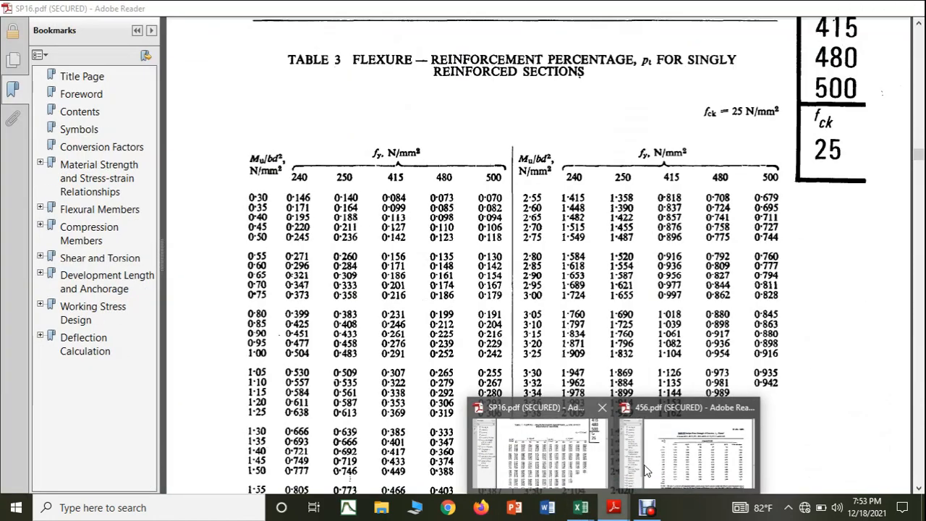
left_click(687, 463)
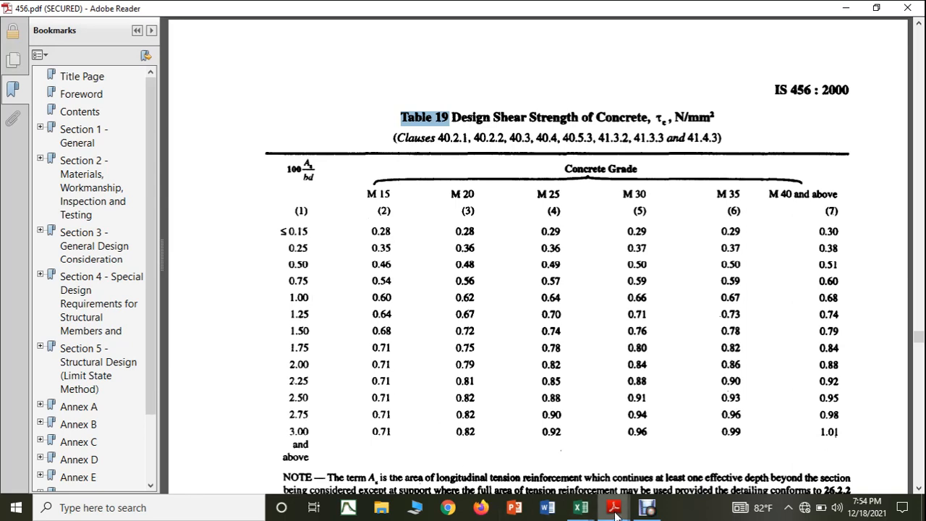
mouse_move(585, 516)
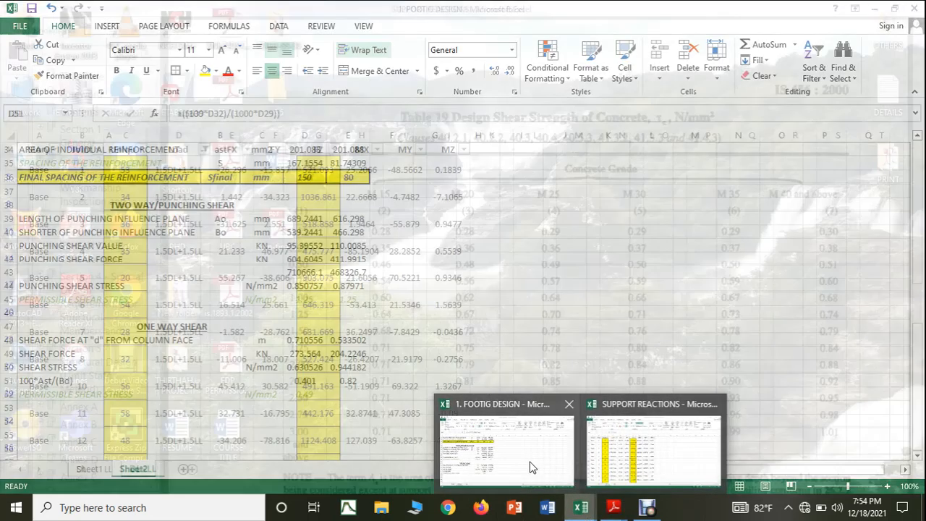
left_click(530, 467)
Step: Check the second footing's Mu/BD2 in E30 against the fy 415 steel percentages in Table 3 of SP16.pdf in Adobe Reader
scroll(403, 391, "up", 2)
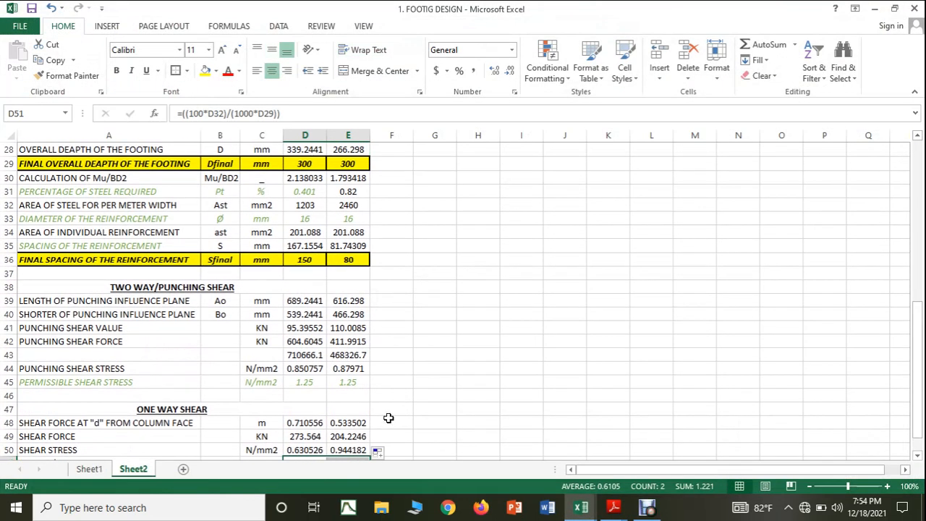
scroll(392, 417, "up", 1)
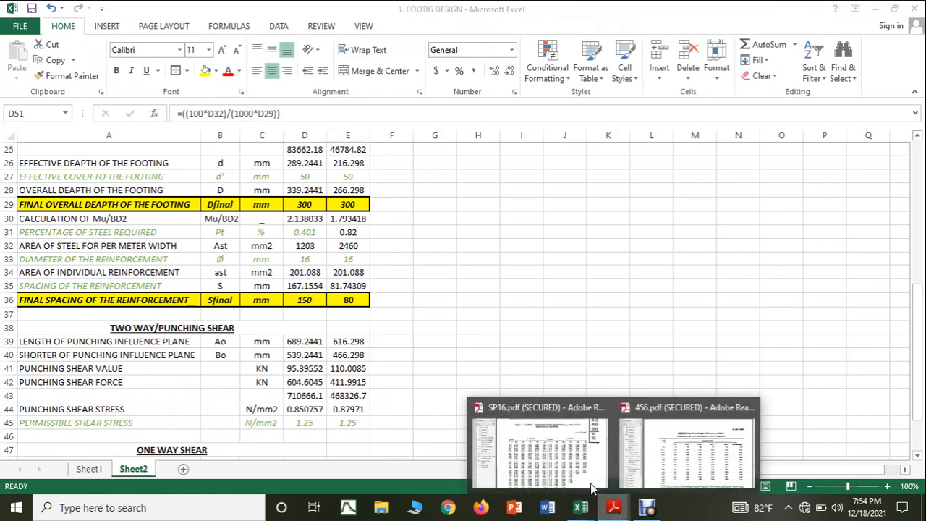
left_click(569, 472)
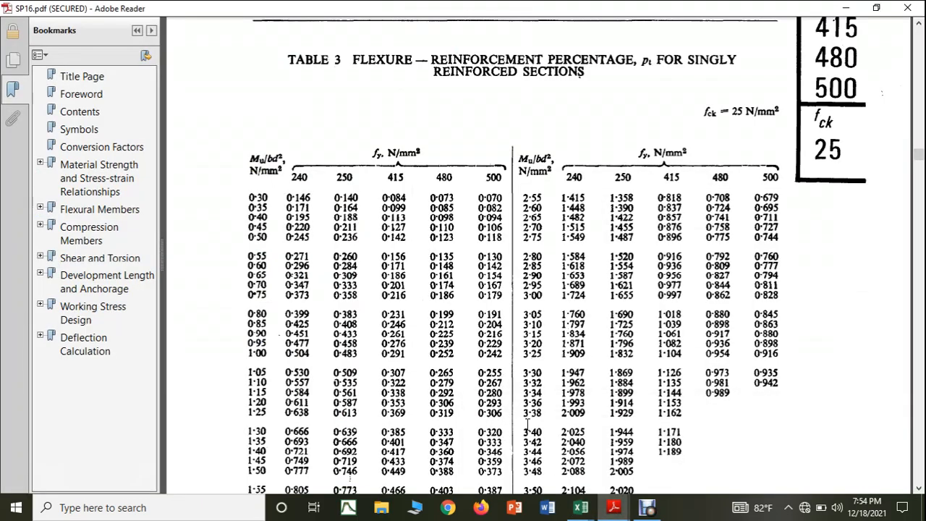
mouse_move(581, 507)
left_click(548, 475)
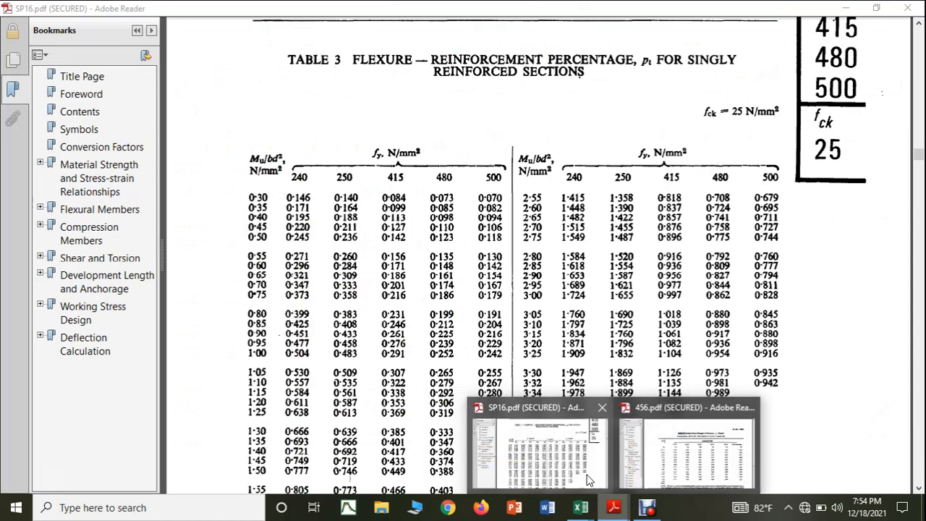
left_click(550, 448)
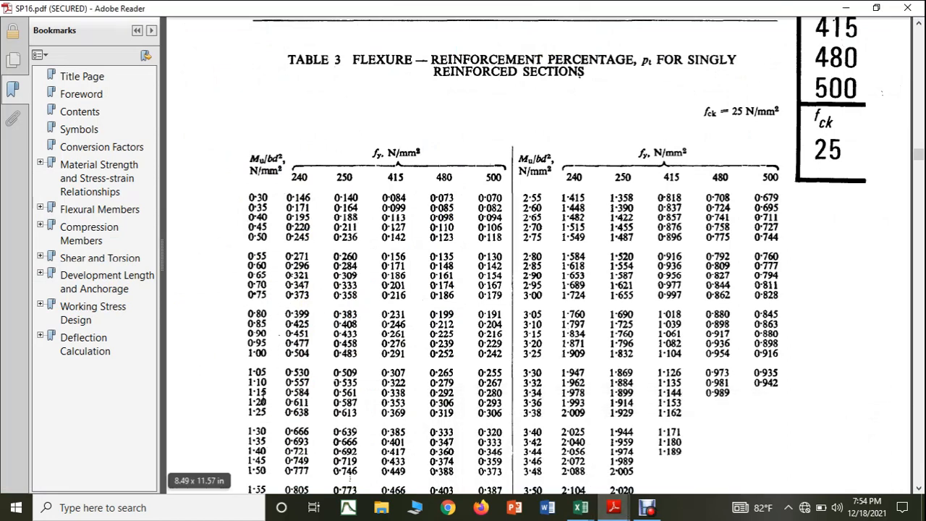
scroll(275, 406, "down", 1)
scroll(285, 403, "down", 2)
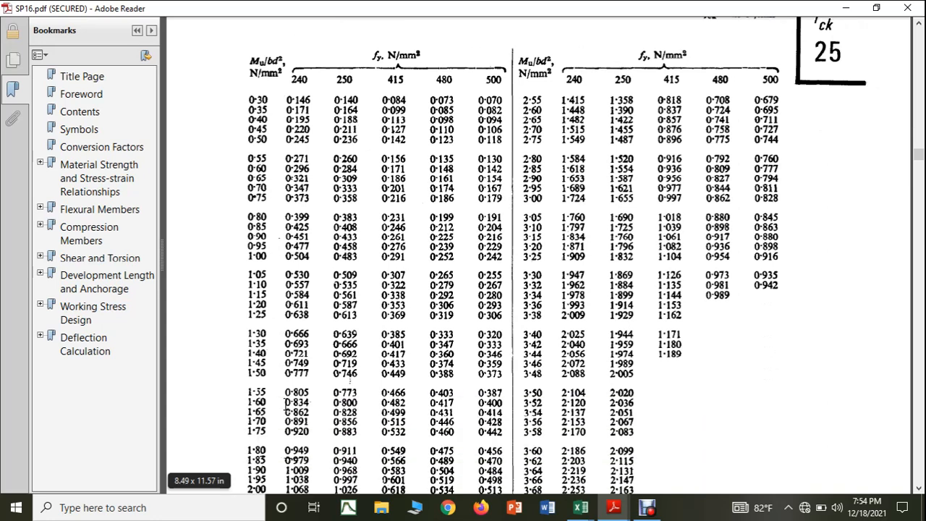
scroll(282, 416, "down", 1)
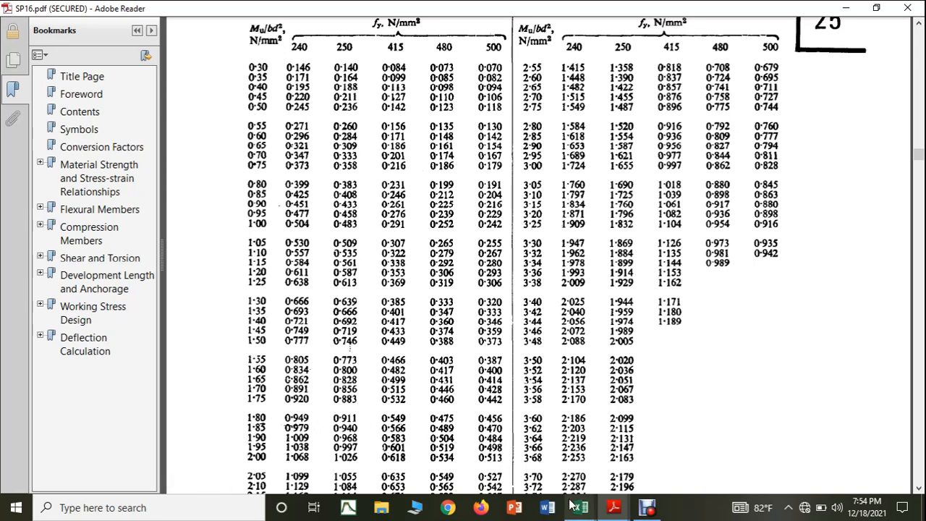
Step: Return to the footing design workbook in Excel and set the percentage of steel required in E31 to 0.549
mouse_move(581, 506)
left_click(536, 475)
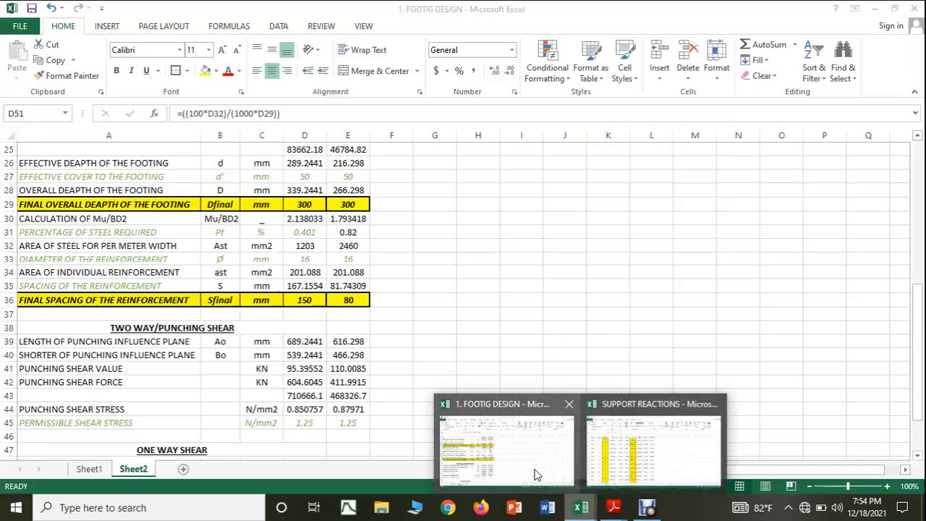
left_click(361, 232)
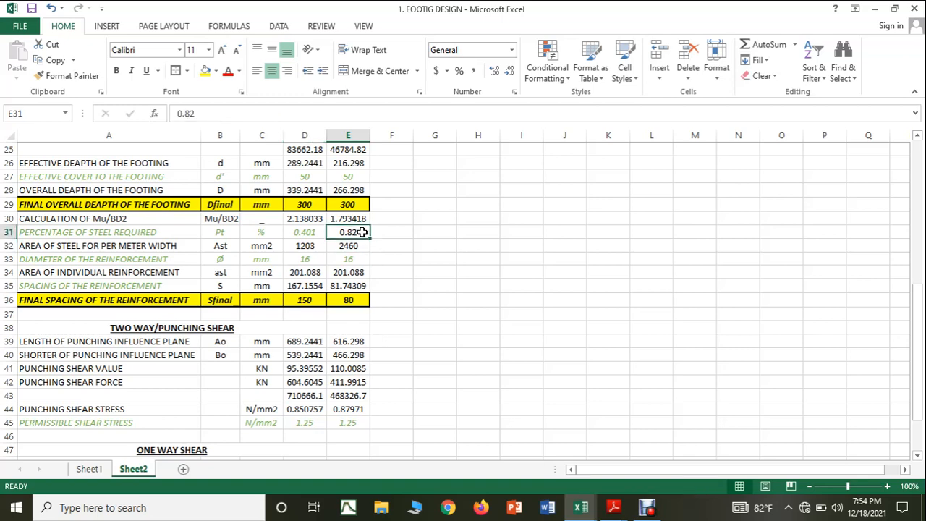
type("0.549")
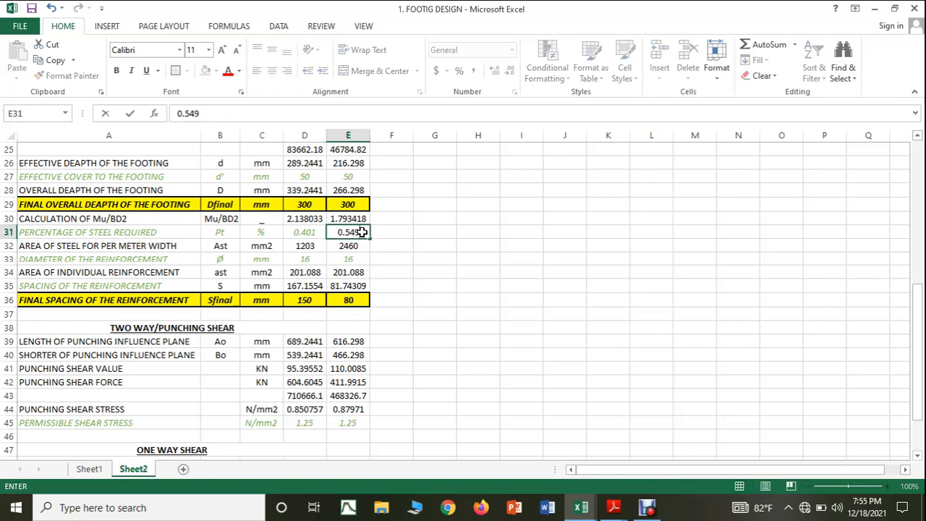
left_click(403, 259)
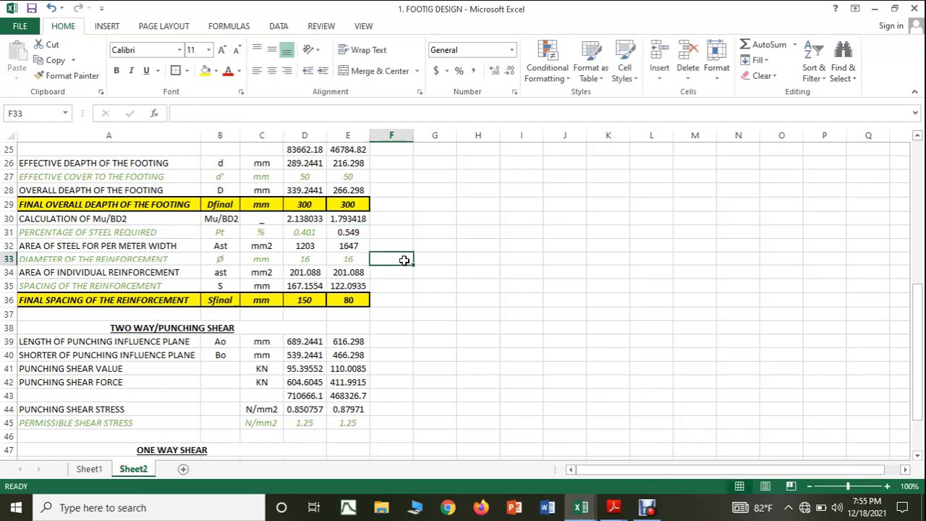
Step: Set the final spacing of the reinforcement in E36 to 120 mm
left_click(360, 300)
type("120")
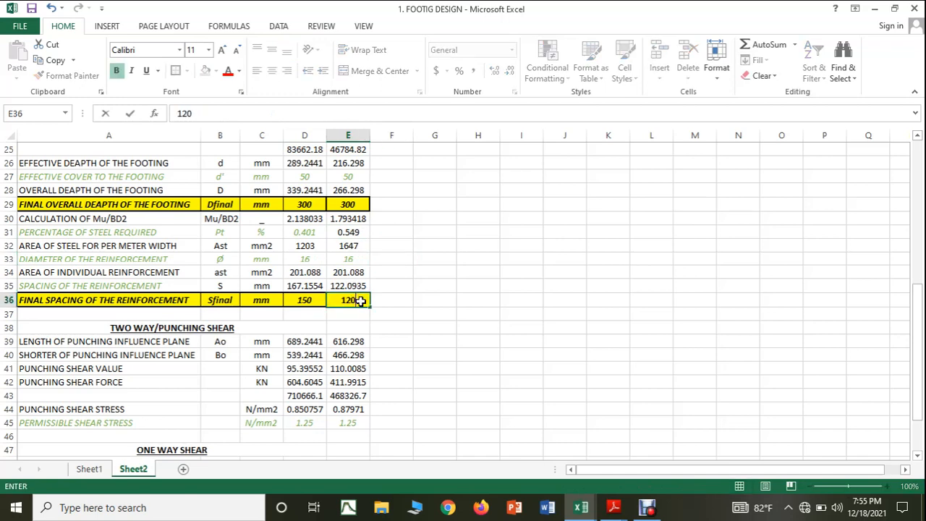
left_click(450, 339)
Step: Compare the second footing's 100*Ast/(Bd) in E51 with the M 25 shear strengths in Table 19 of 456.pdf, and return to Excel
scroll(452, 339, "down", 2)
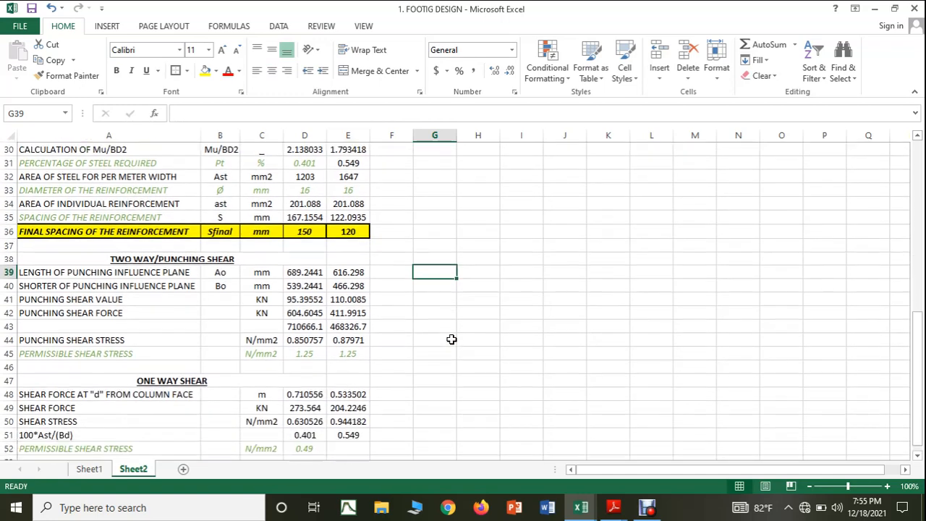
scroll(452, 339, "down", 2)
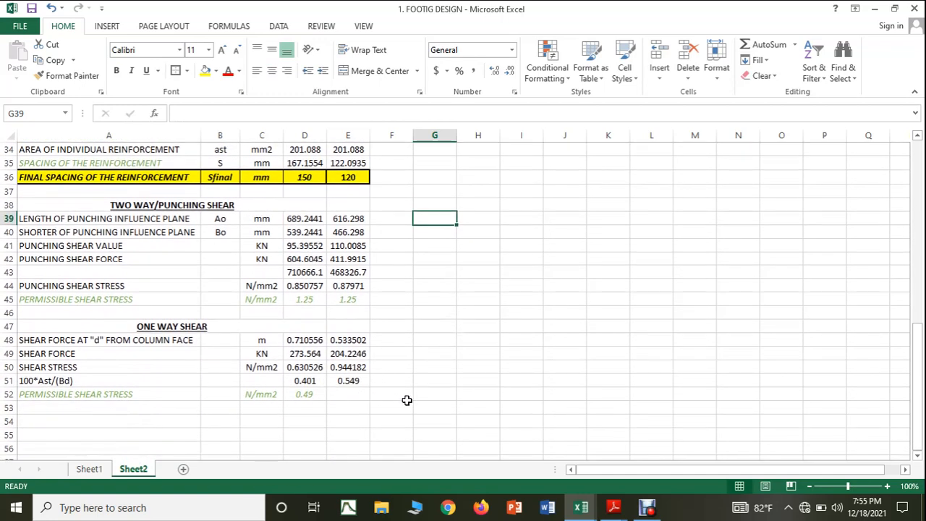
mouse_move(584, 513)
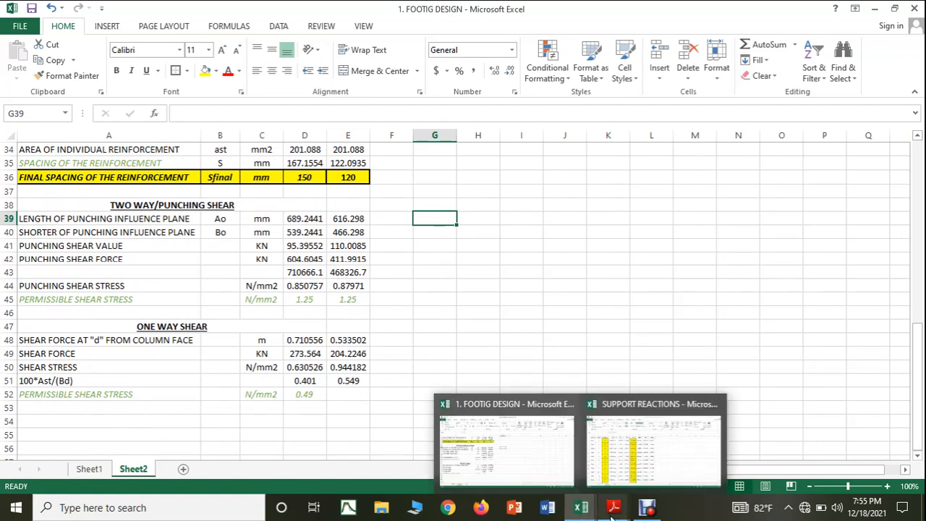
mouse_move(613, 507)
left_click(655, 463)
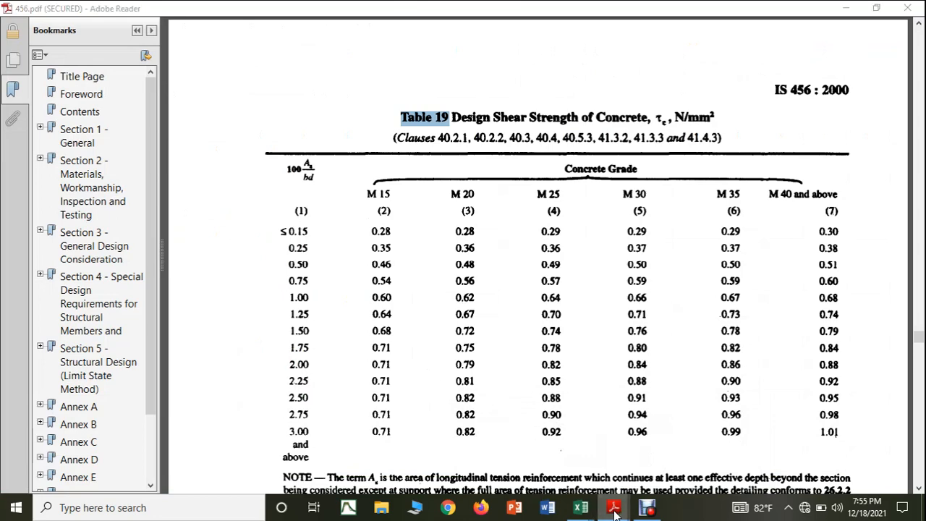
mouse_move(576, 507)
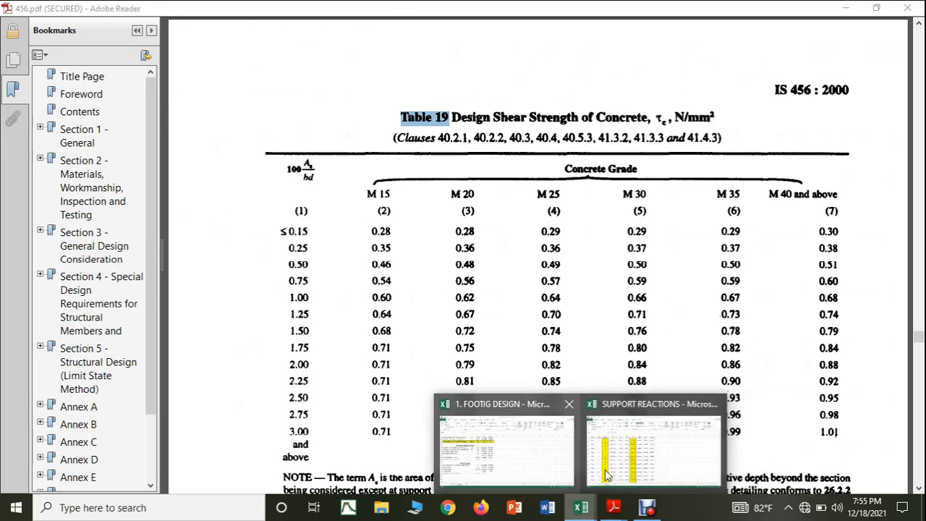
mouse_move(532, 470)
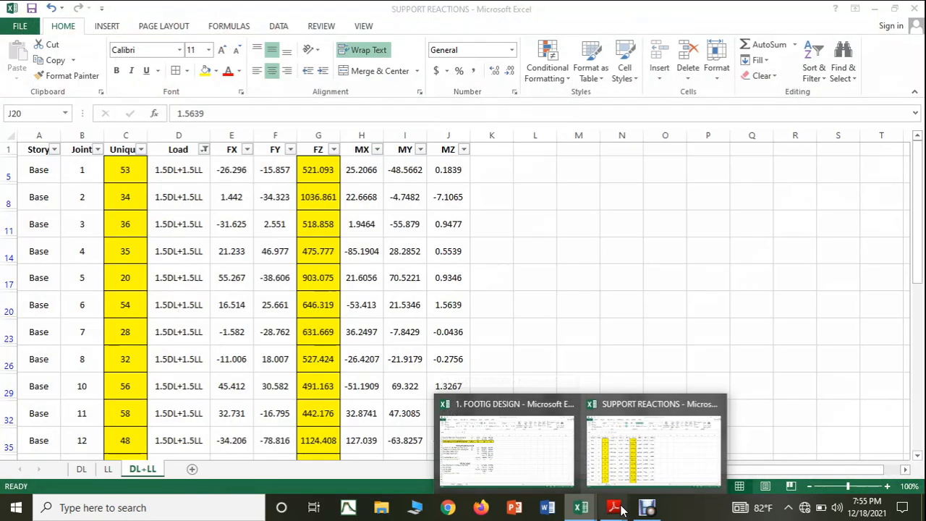
mouse_move(613, 506)
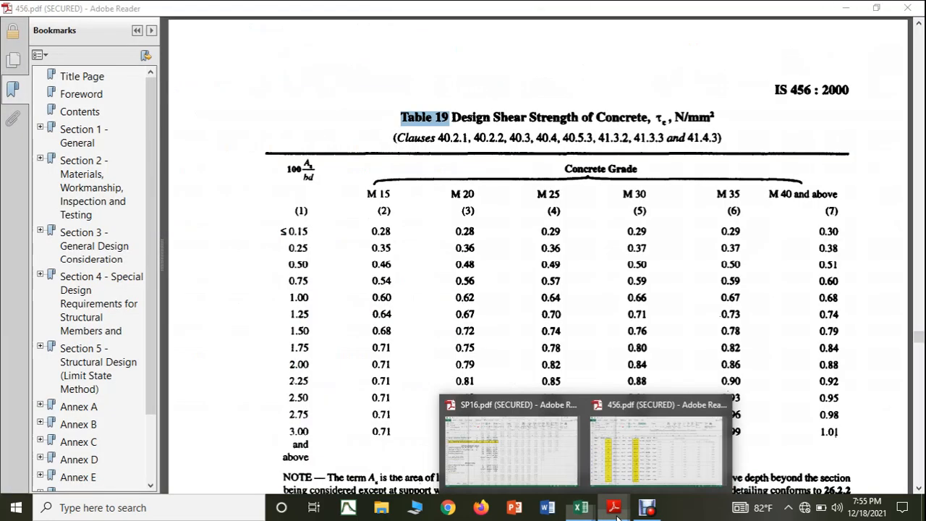
left_click(658, 468)
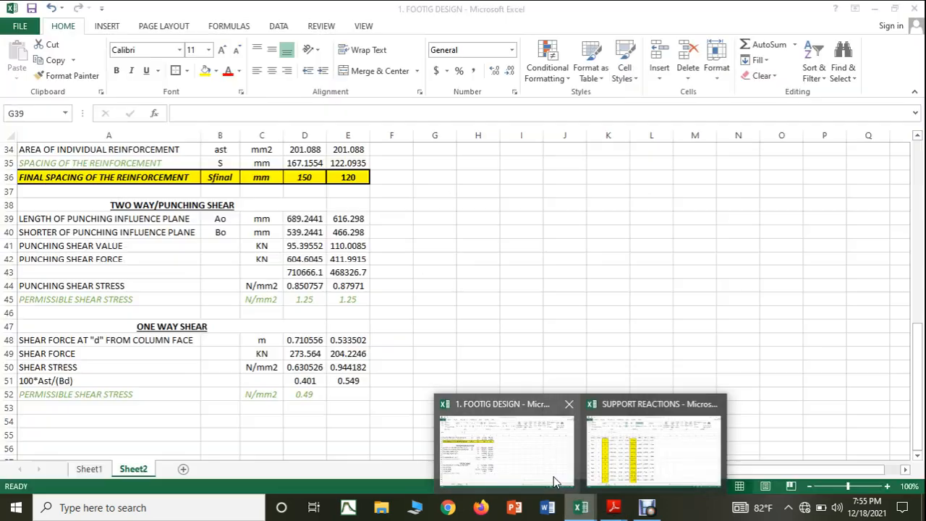
left_click(554, 479)
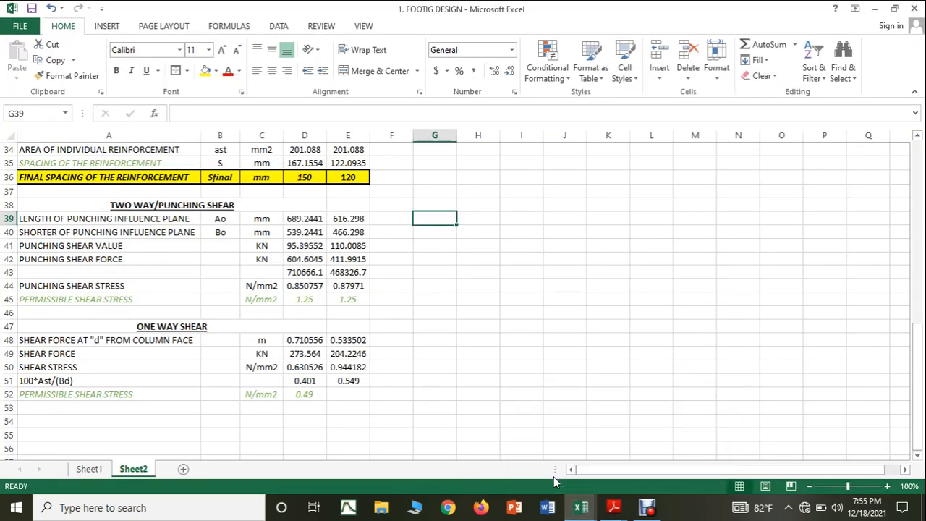
Step: Enter 0.49 N/mm2 as the permissible one-way shear stress in E52, copying the value and formatting from D52
left_click(361, 395)
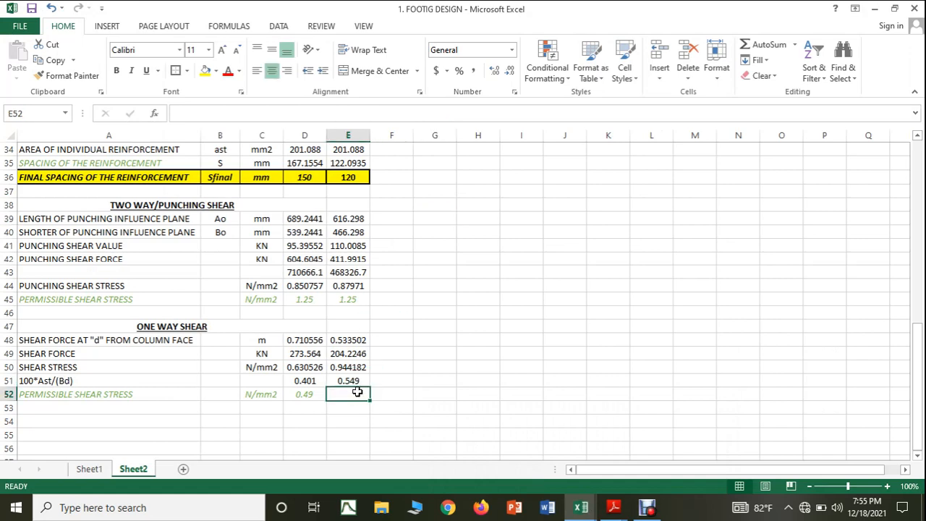
type("0.49")
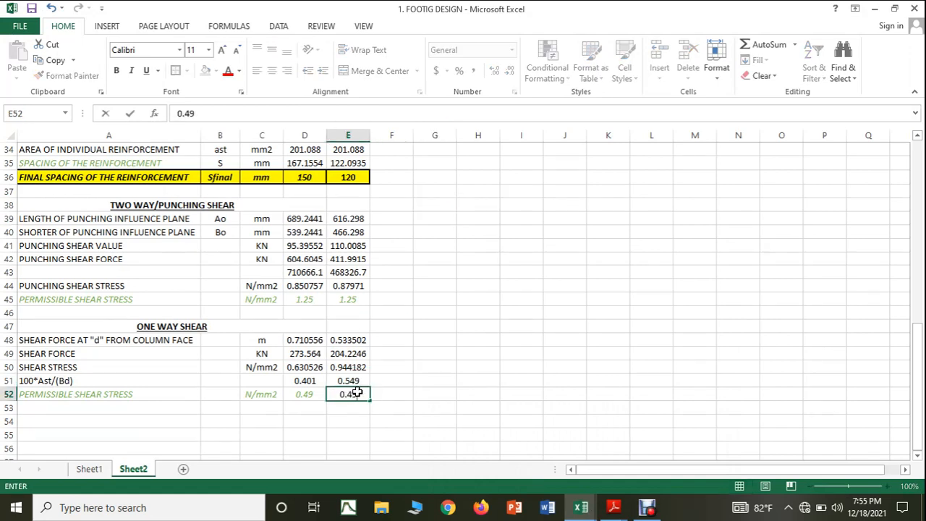
left_click(468, 386)
left_click(346, 396)
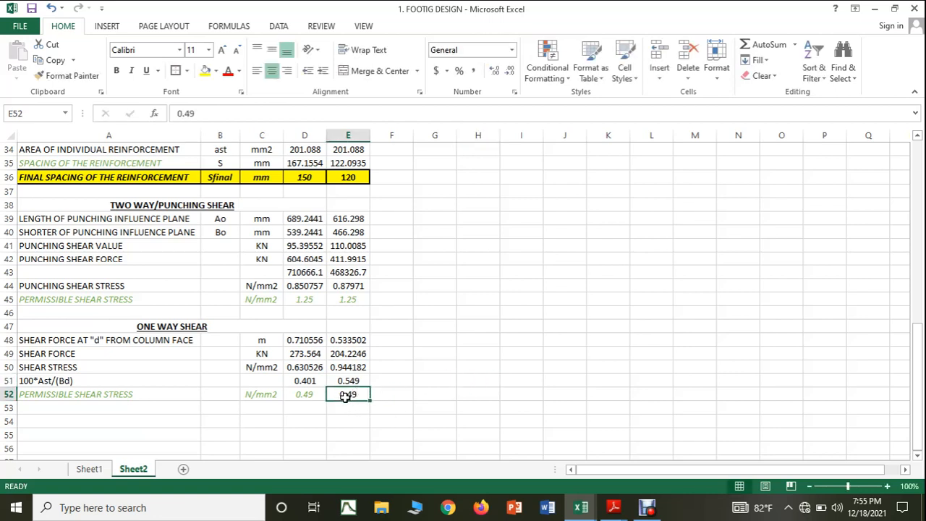
left_click(319, 396)
left_click_drag(326, 401, 359, 402)
left_click(468, 381)
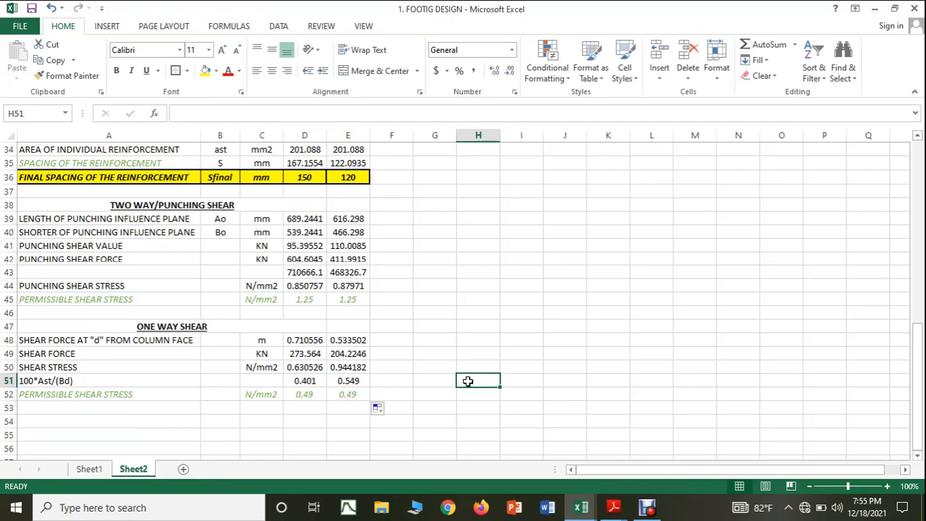
Step: Switch to the SUPPORT REACTIONS workbook and insert a blank column between FZ and MX on the DL+LL sheet
scroll(468, 381, "up", 11)
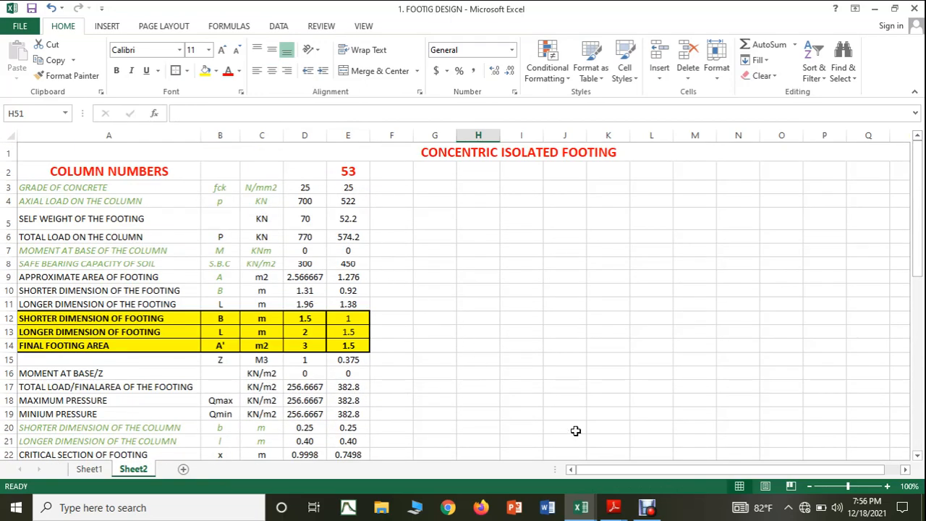
mouse_move(586, 510)
left_click(628, 470)
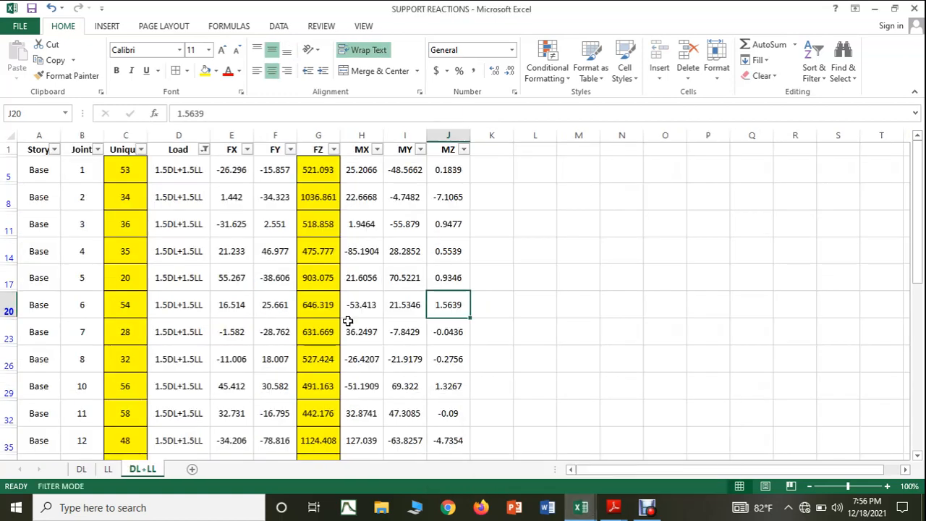
left_click(363, 135)
right_click(364, 133)
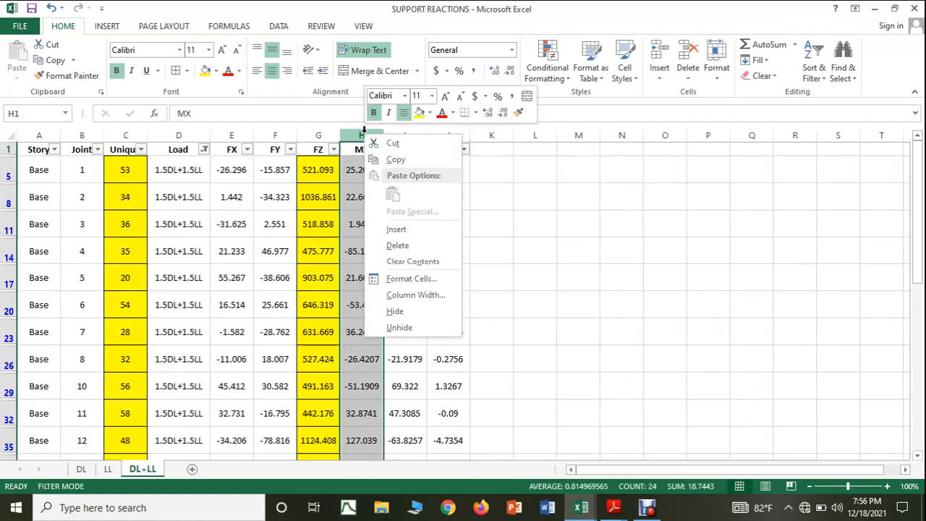
left_click(413, 236)
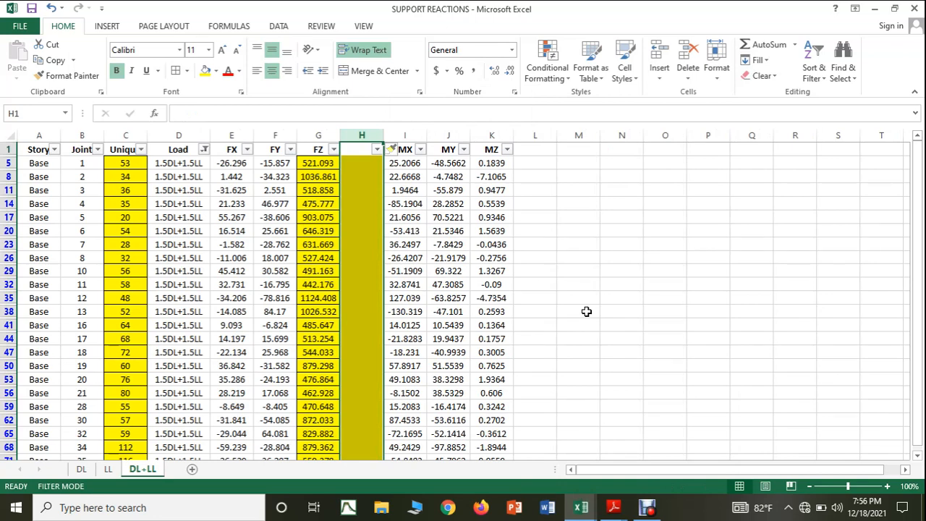
Step: Undo the insertion of the blank column between FZ and MX on the DL+LL sheet
left_click(585, 311)
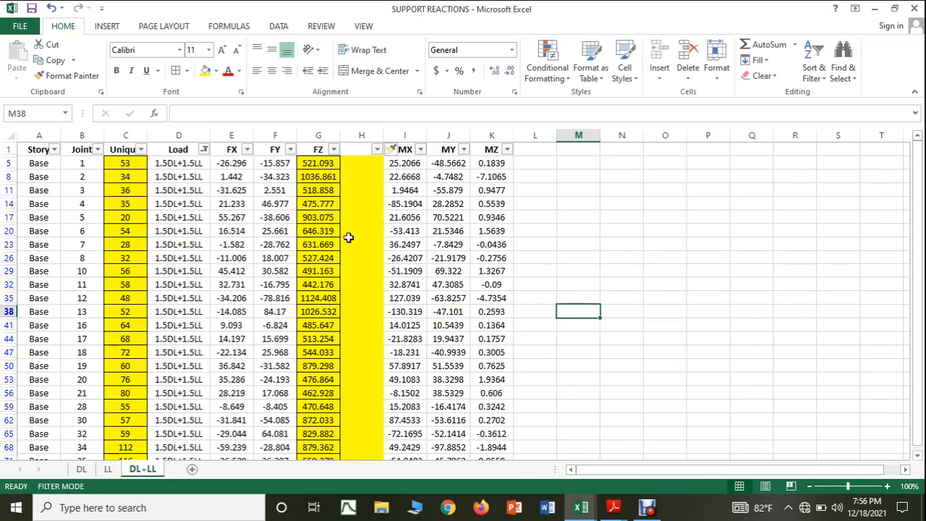
key("ctrl+z")
left_click(530, 281)
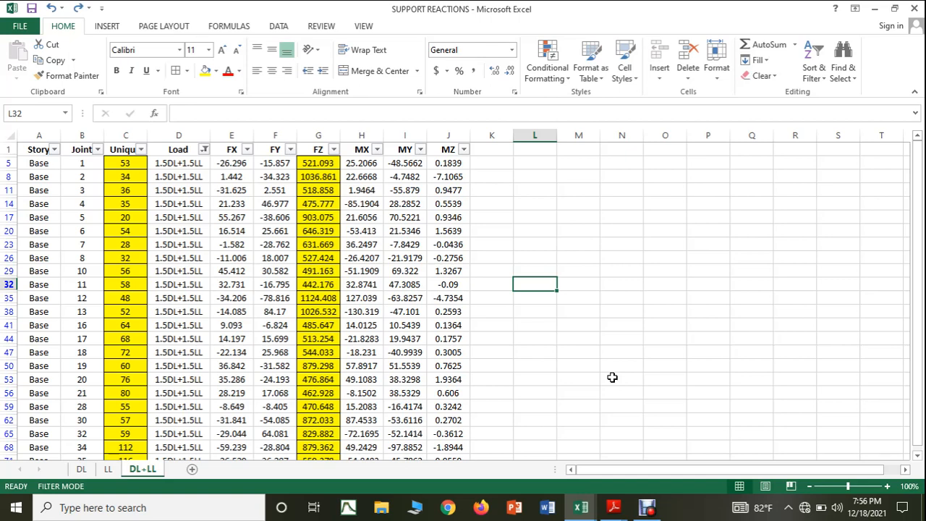
Step: Open the Windows Date & time settings and turn off automatic setting of both the time and the time zone
left_click(165, 506)
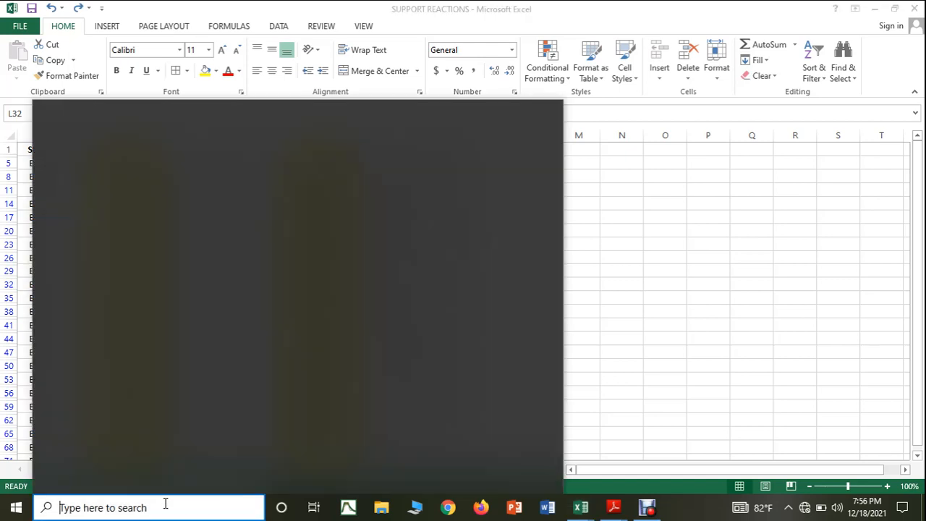
type("D")
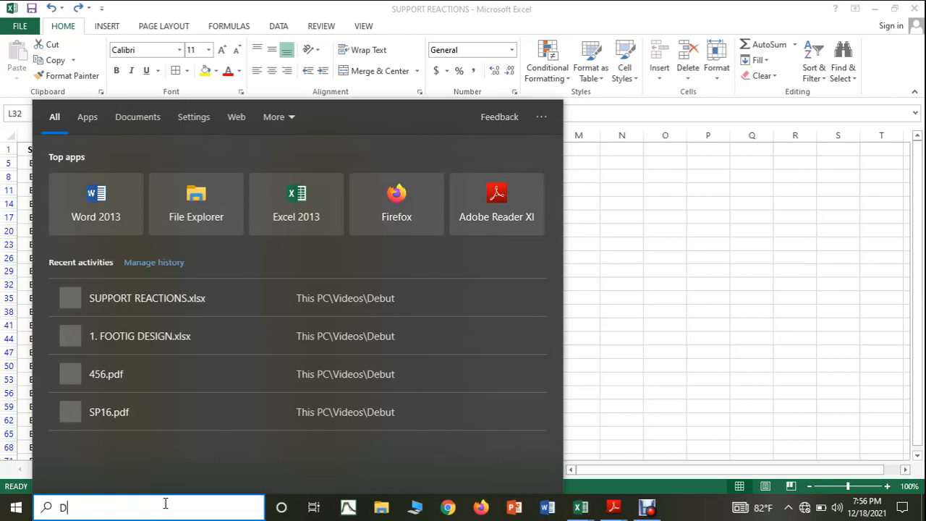
type("ATE")
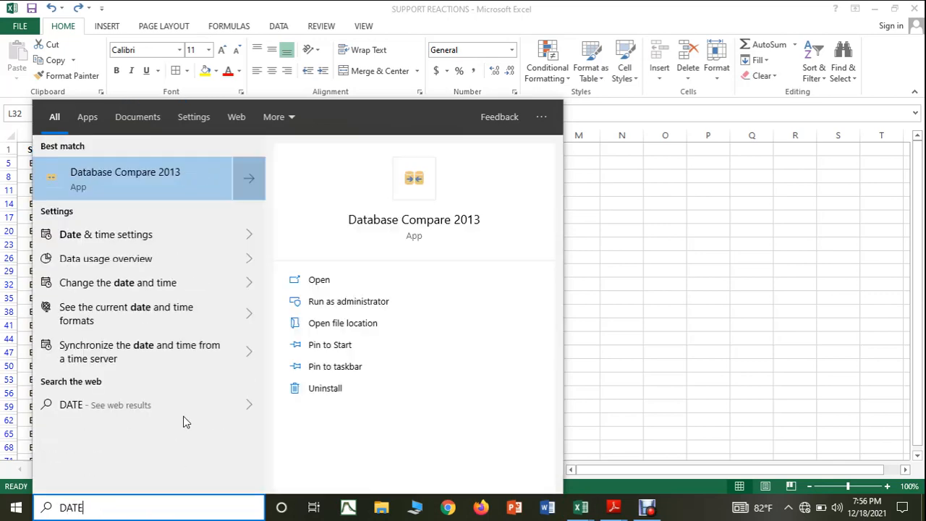
left_click(144, 242)
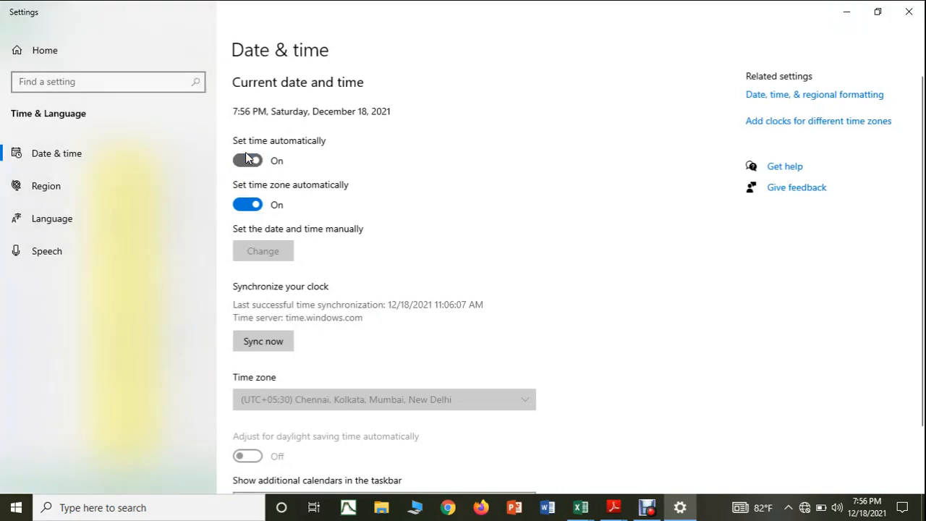
left_click(247, 160)
left_click(247, 205)
Step: Set the system date manually to August 18, 2017, and close the settings
left_click(263, 251)
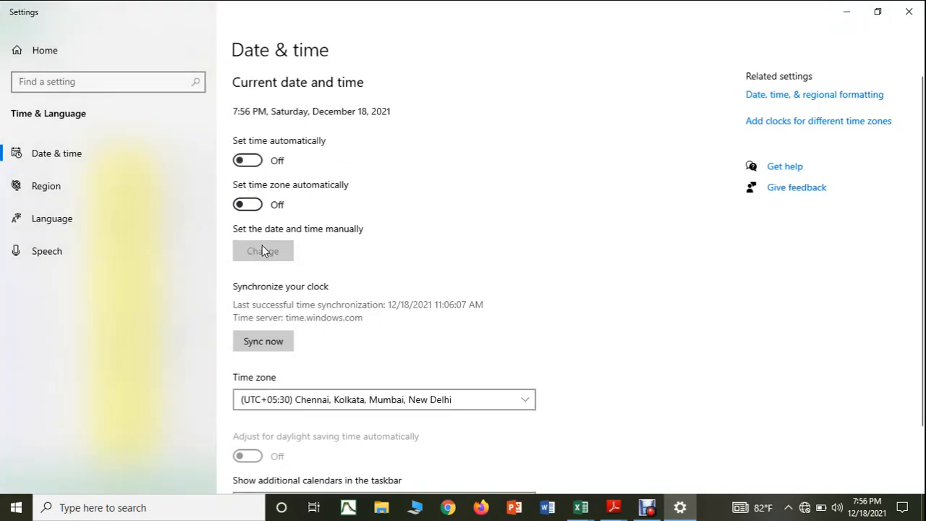
left_click(322, 212)
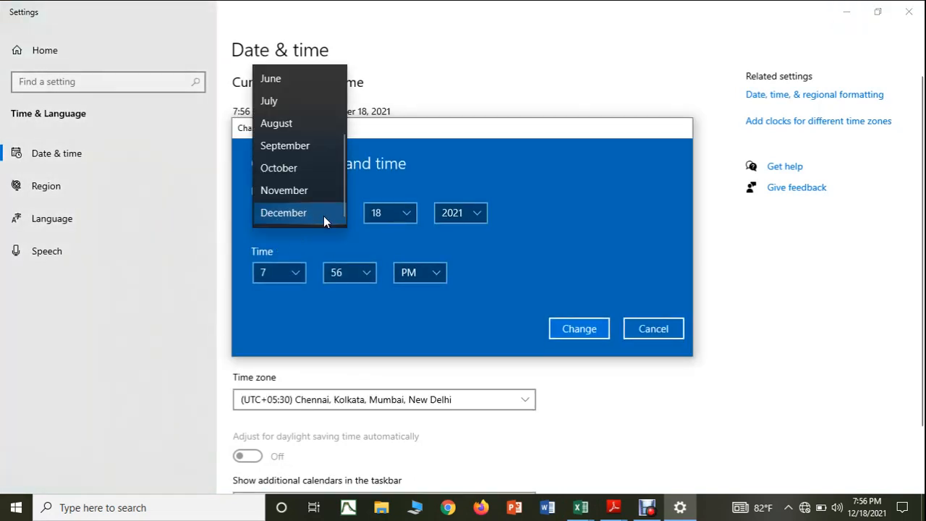
left_click(318, 124)
left_click(478, 219)
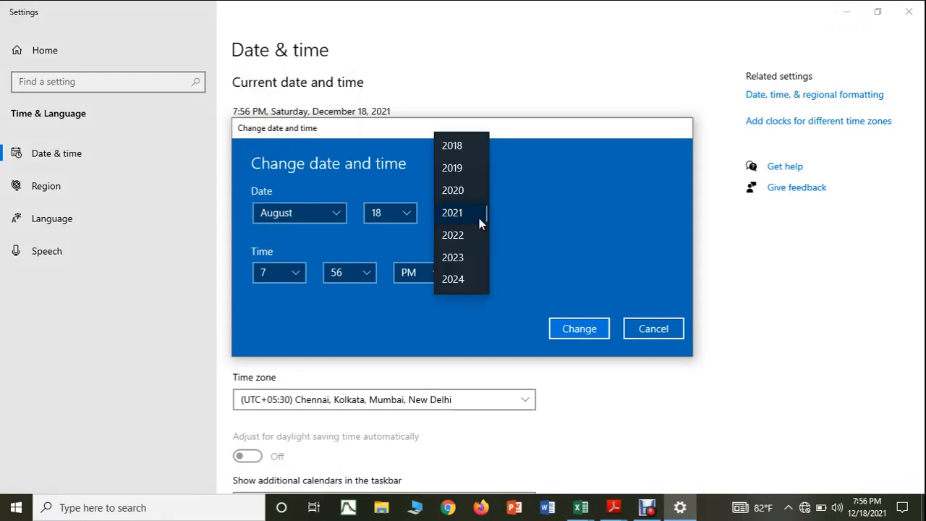
scroll(471, 203, "up", 1)
left_click(466, 187)
left_click(570, 329)
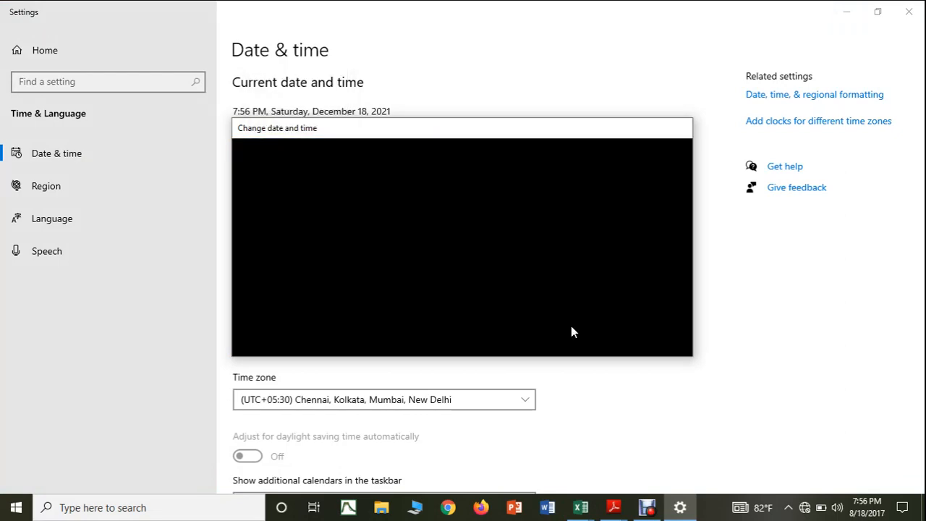
left_click(909, 12)
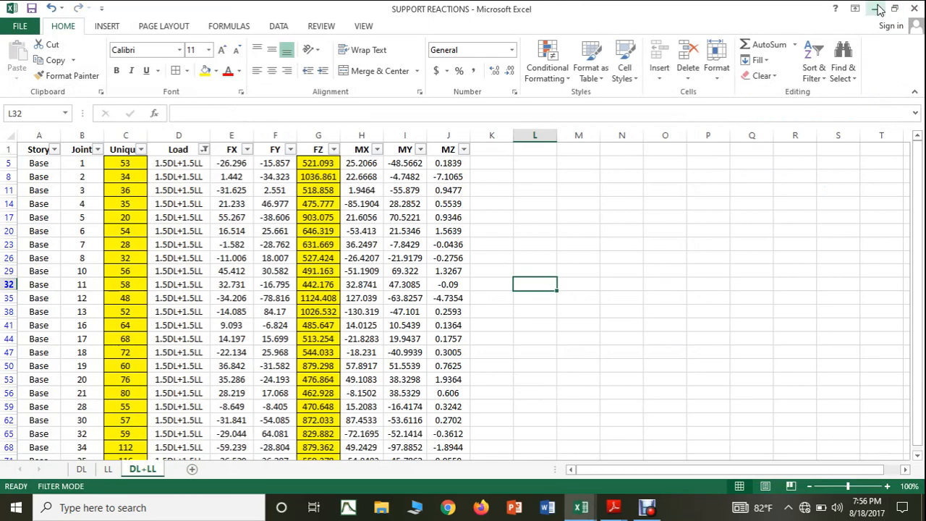
Step: Minimize the open workbooks and PDF, and open the UDEMY-EXAMPLE-1 model in ETABS 2016
left_click(876, 8)
left_click(876, 9)
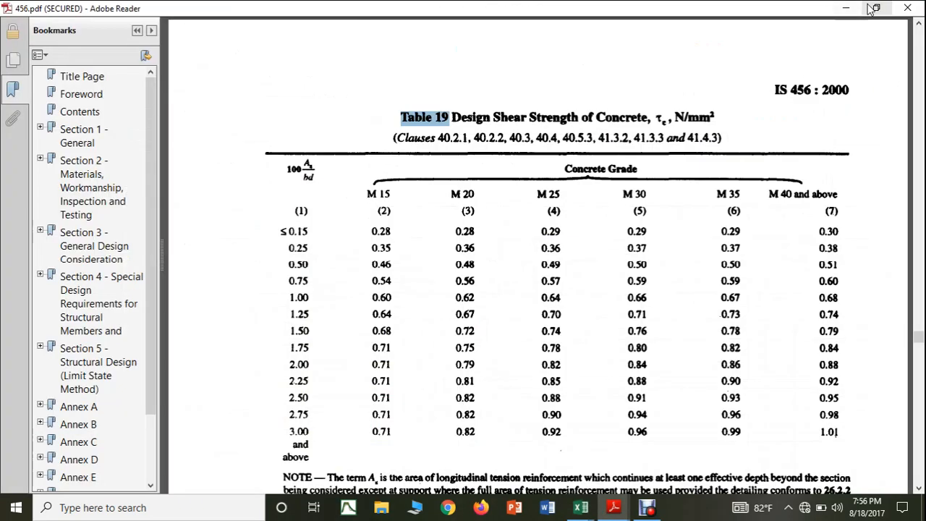
left_click(851, 10)
left_click(845, 8)
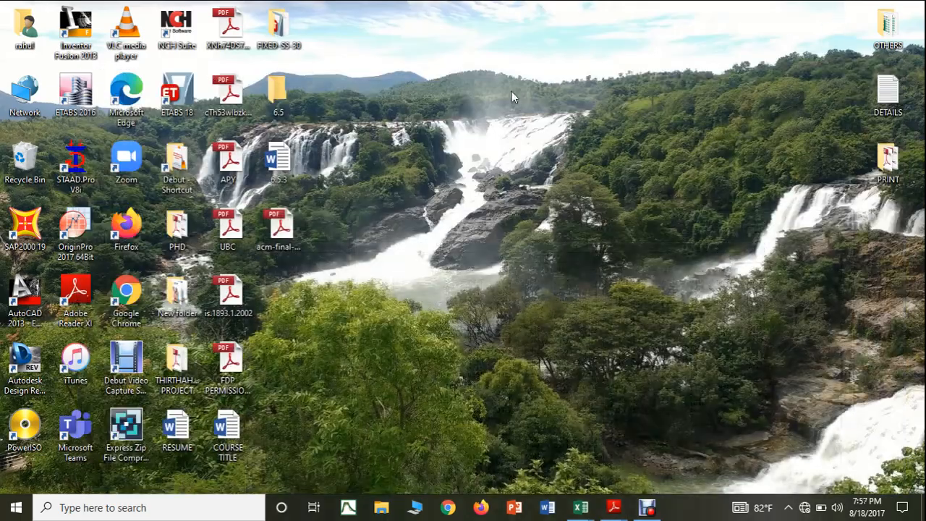
left_click(86, 104)
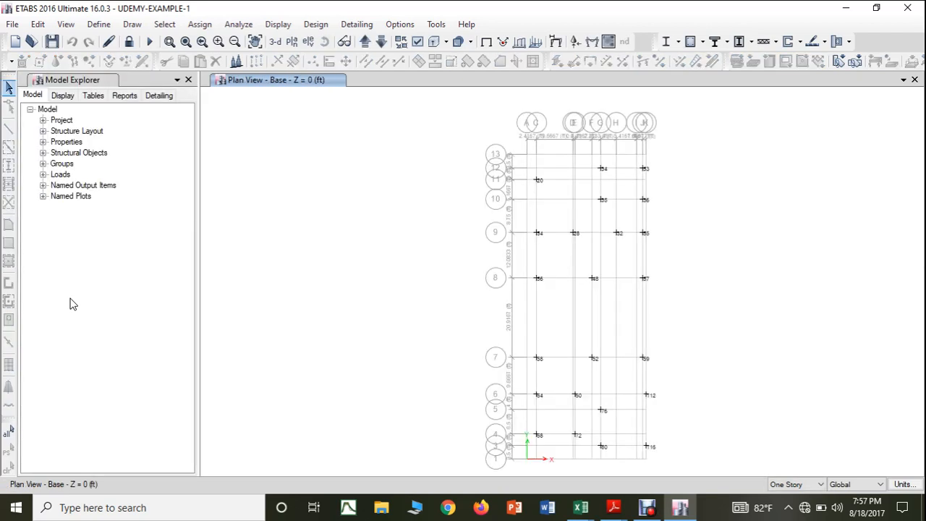
Step: Add a new window with a 3-D view of the model beside the Base plan view
scroll(672, 168, "up", 3)
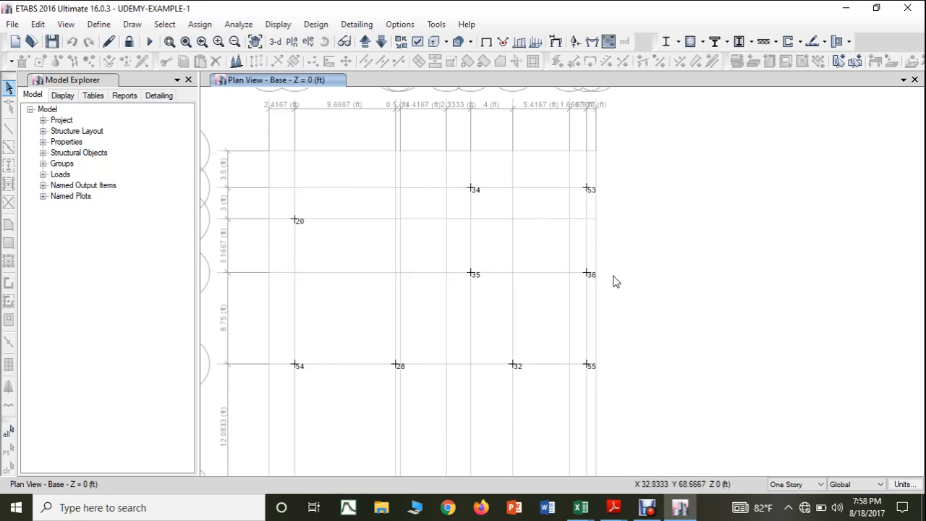
scroll(564, 361, "down", 3)
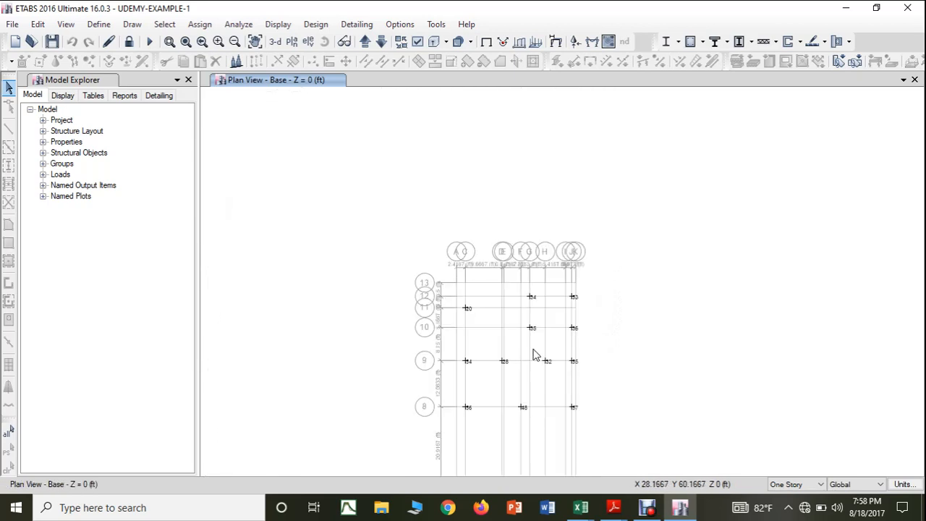
mouse_move(533, 355)
left_mouse_down()
mouse_move(526, 321)
mouse_move(442, 229)
mouse_move(395, 210)
left_mouse_up()
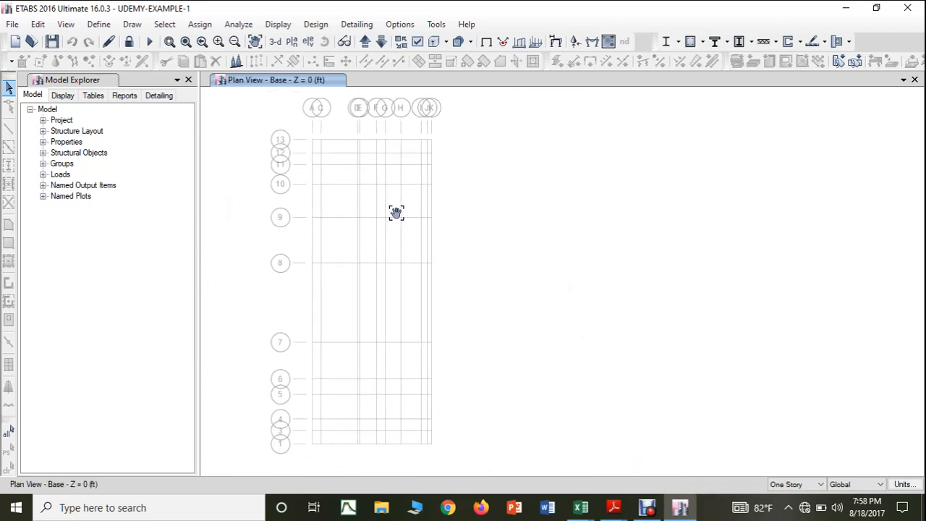
left_click(904, 80)
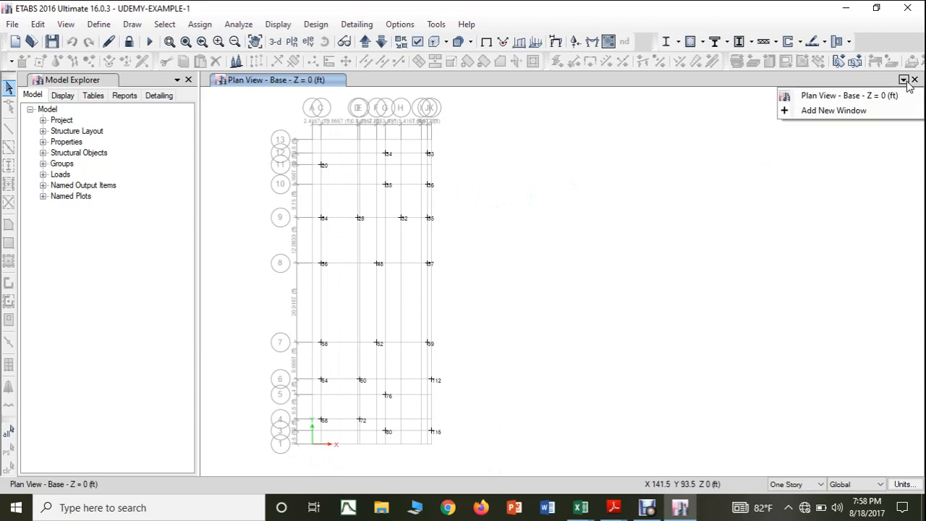
left_click(851, 111)
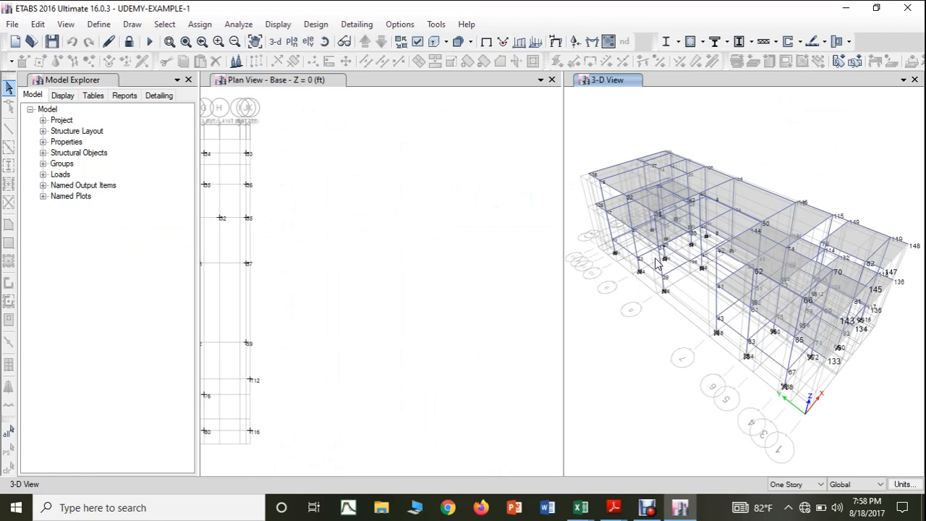
Step: Replace the 3-D view in the second window with the elevation along grid line A
left_click(246, 222)
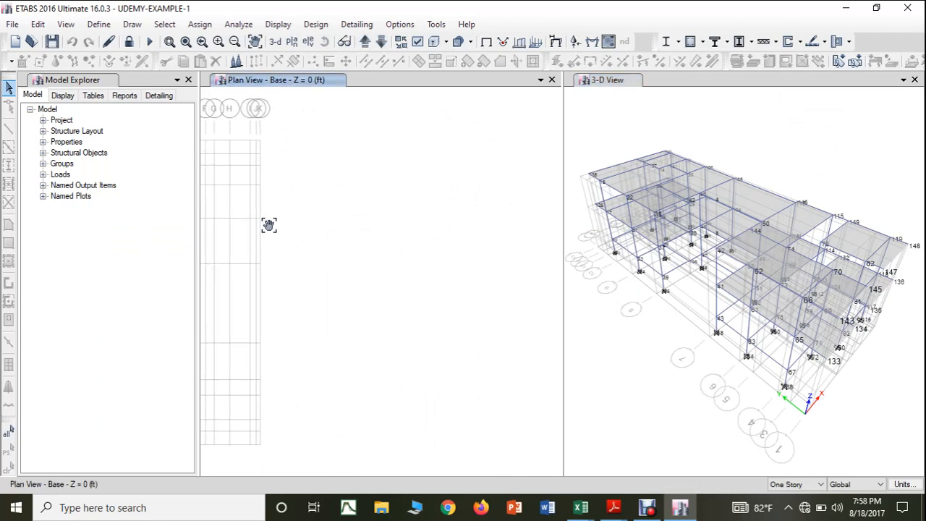
scroll(427, 171, "up", 3)
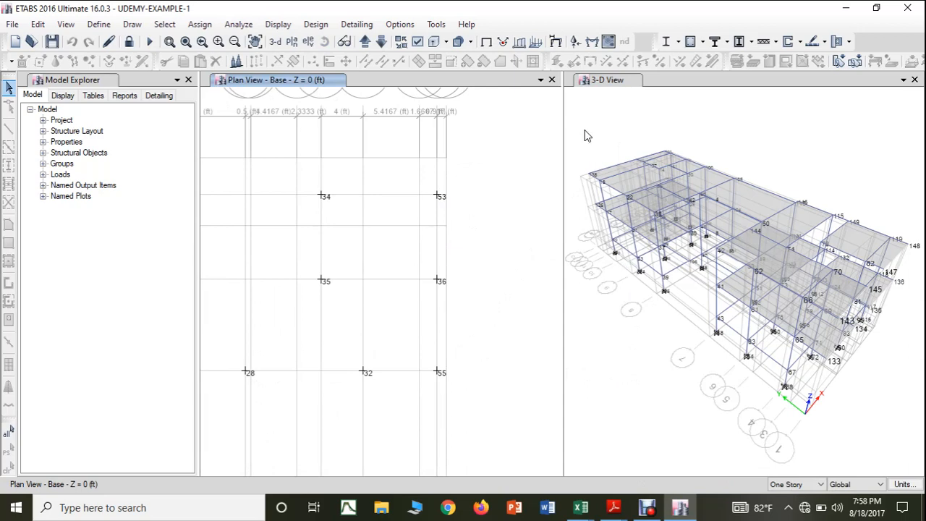
left_click_drag(440, 233, 505, 240)
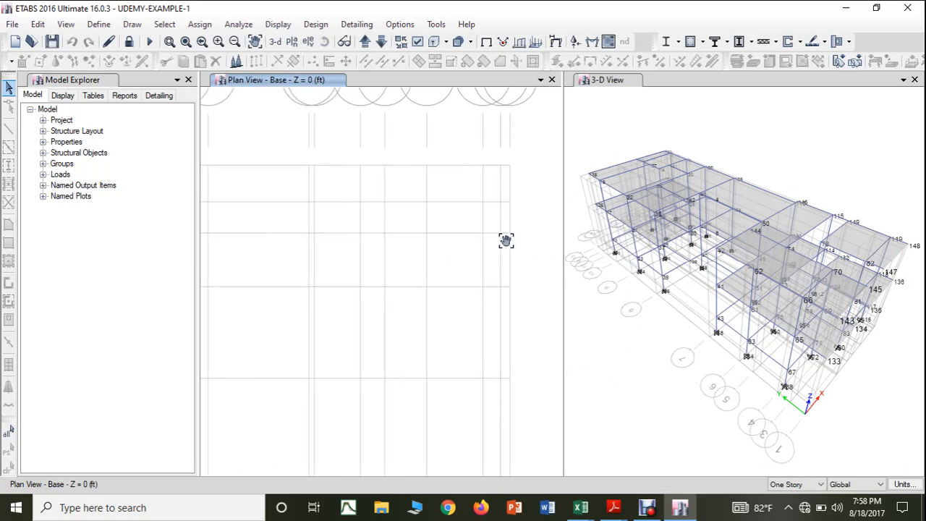
scroll(440, 231, "down", 3)
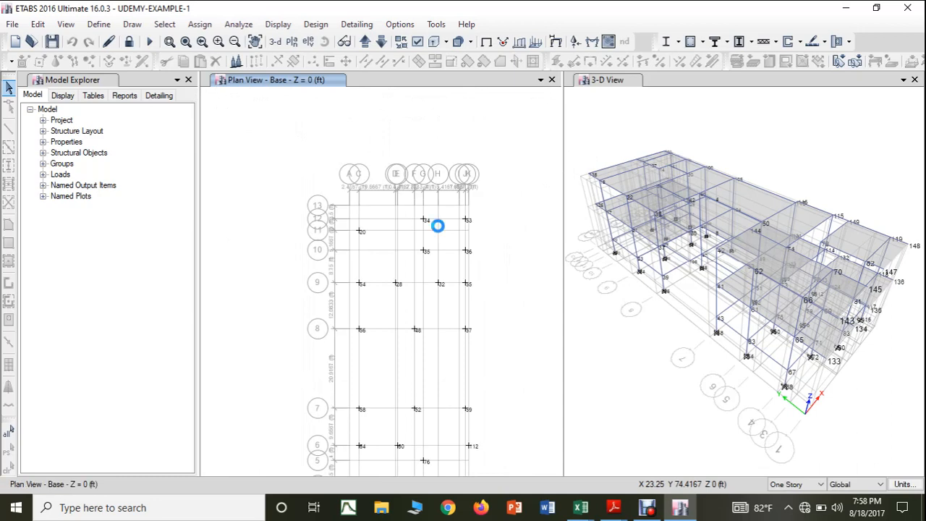
left_click(597, 127)
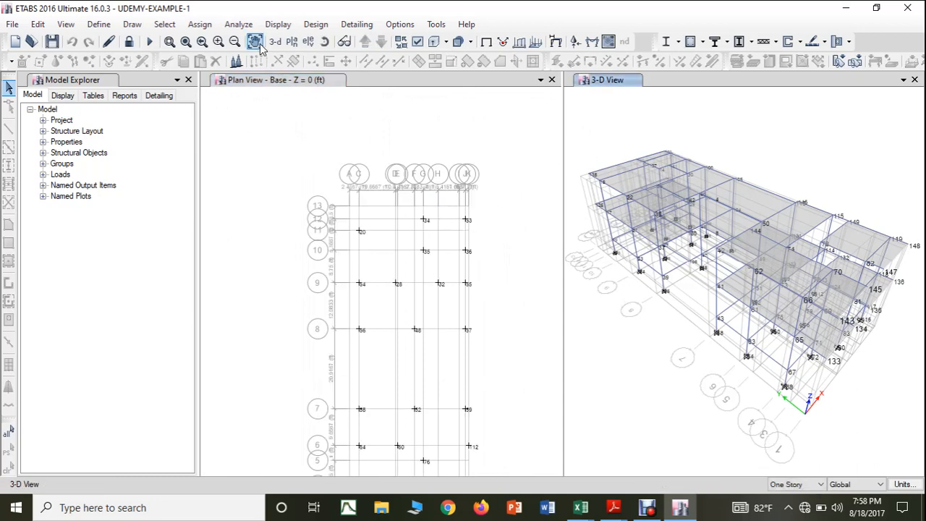
left_click(309, 42)
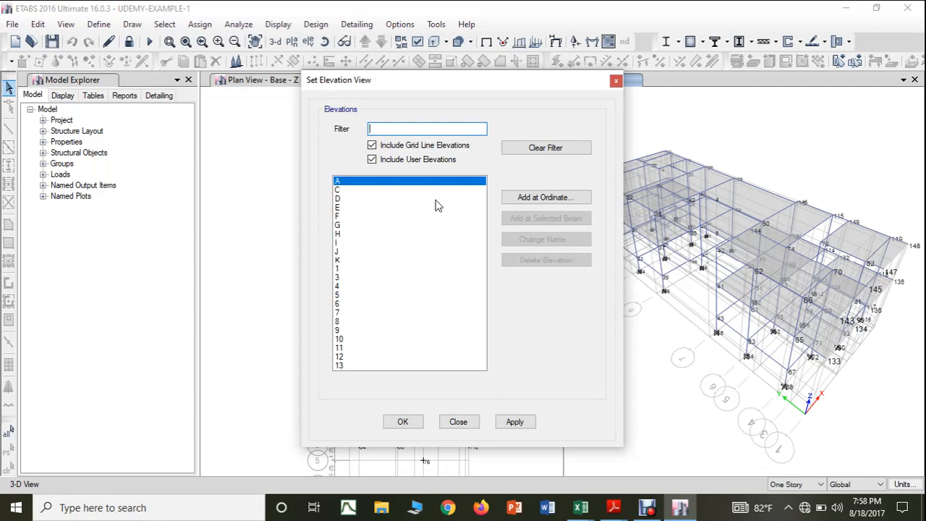
left_click(516, 424)
left_click(404, 424)
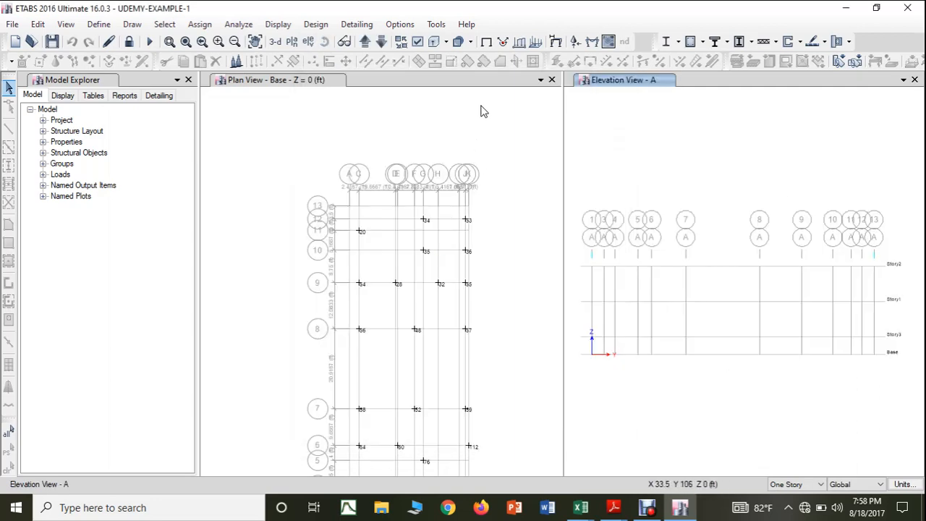
Step: Step through the elevations of the lettered grid lines from C to K to examine the frames and base joints
left_click(365, 45)
left_click(366, 44)
left_click(365, 44)
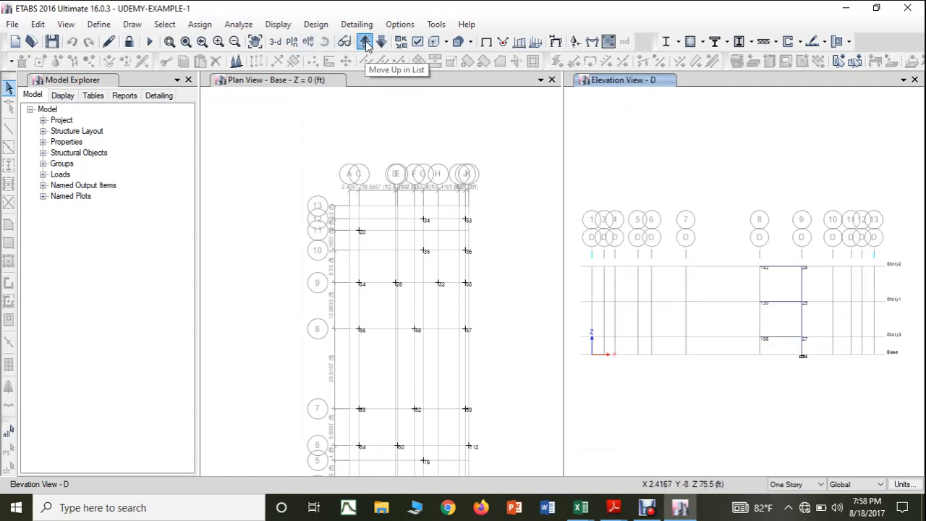
left_click(365, 43)
left_click(365, 44)
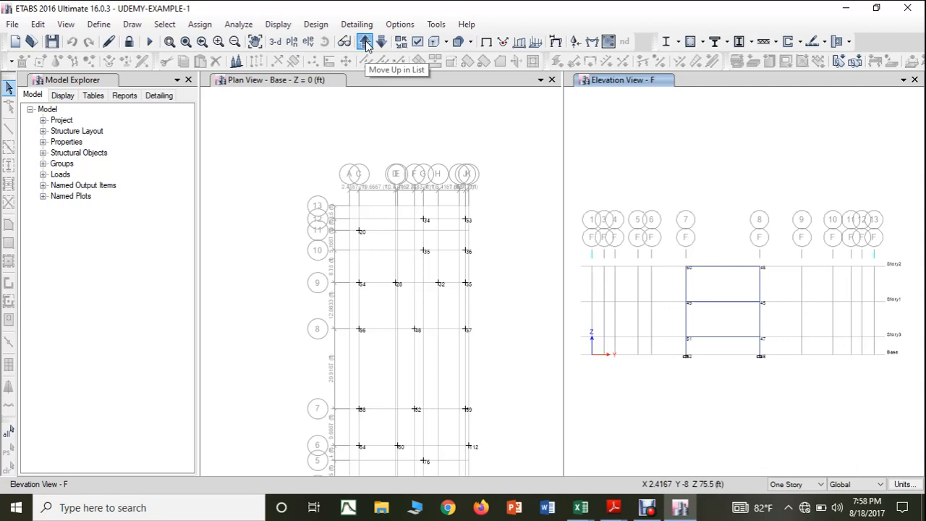
left_click(366, 43)
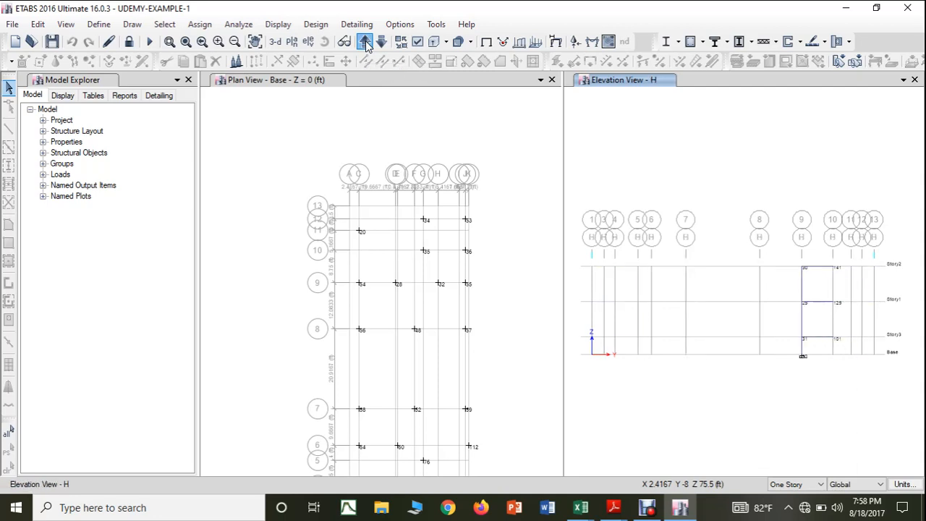
left_click(365, 43)
left_click(366, 43)
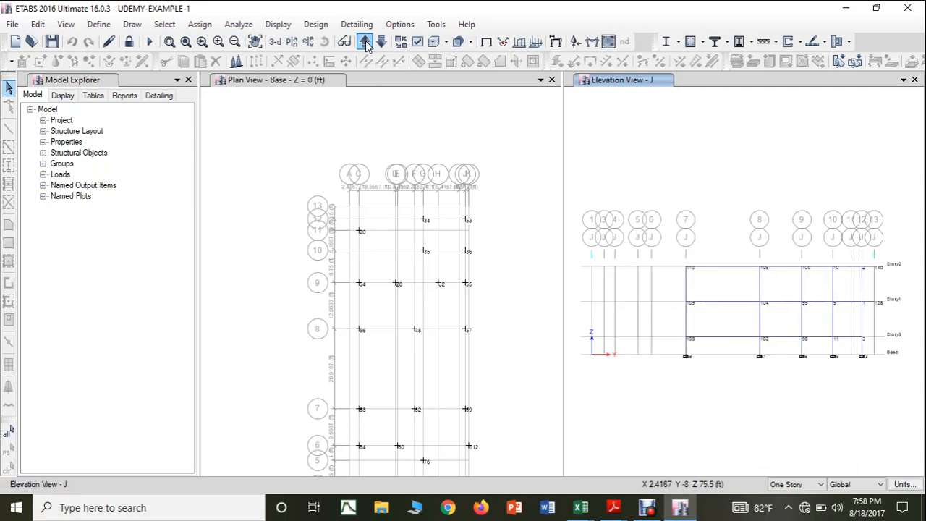
left_click(365, 43)
Step: Step through the elevations of the numbered grid lines from 1 to 12 to examine the frames and base joints
left_click(365, 44)
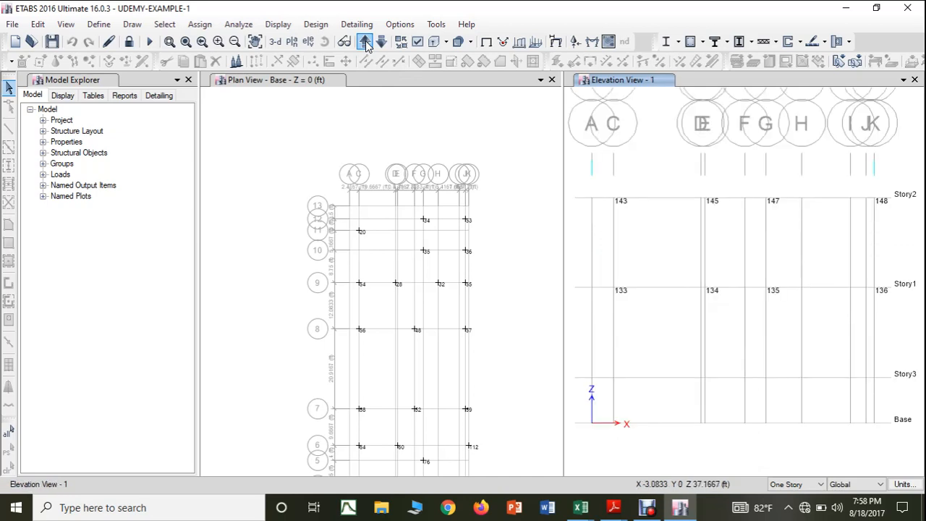
left_click(365, 43)
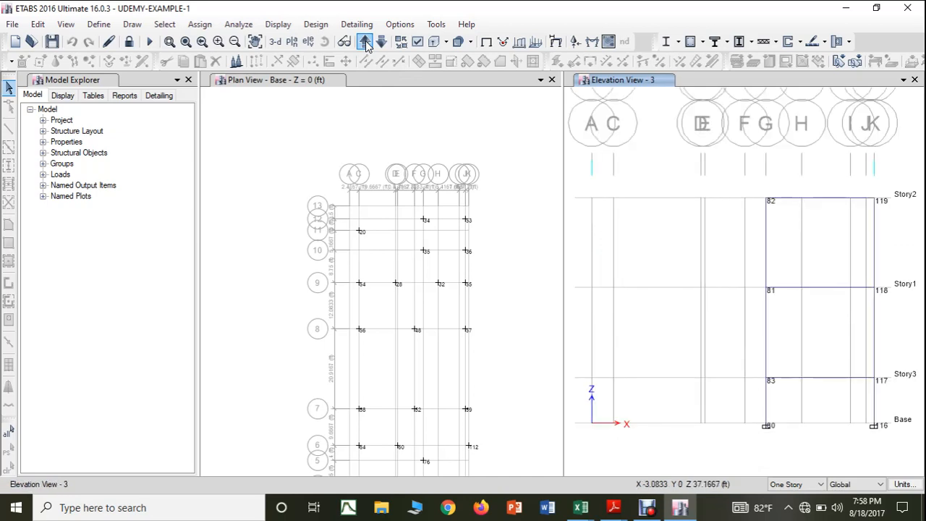
left_click(365, 43)
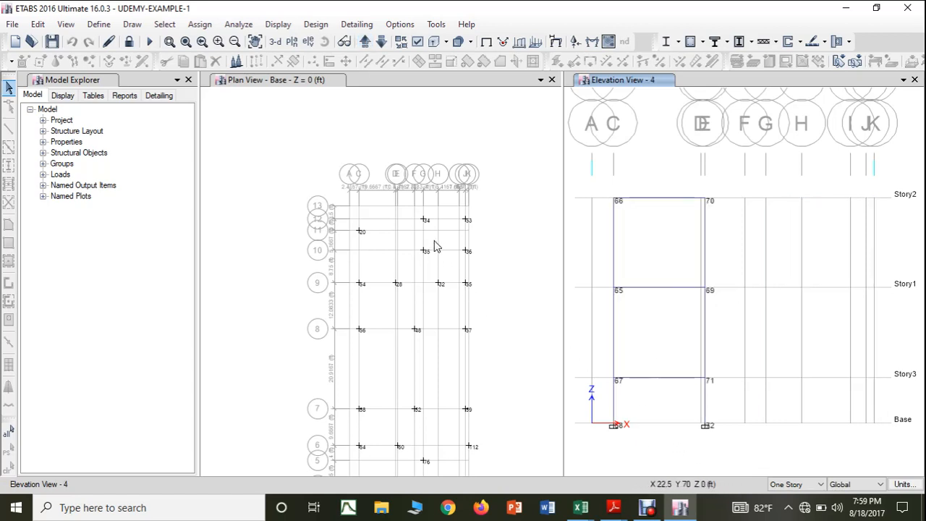
left_click(366, 42)
left_click(366, 42)
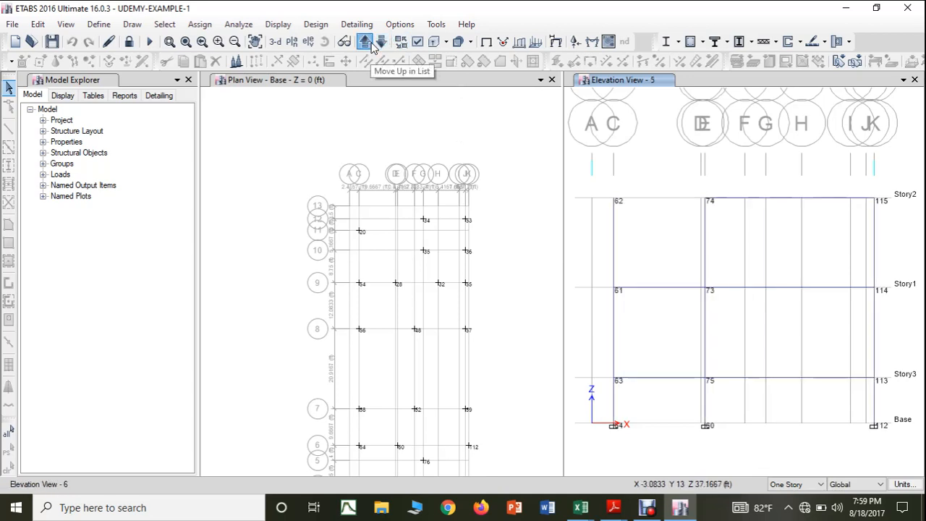
left_click(366, 42)
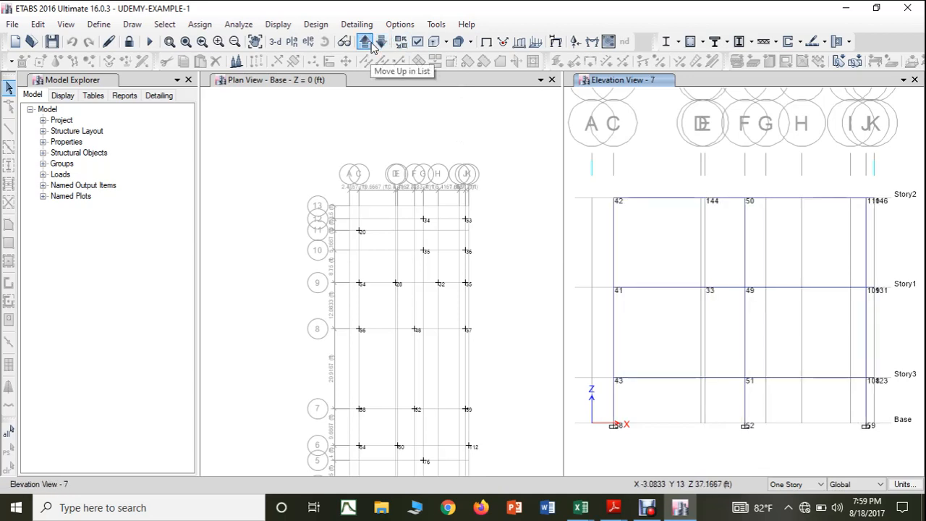
left_click(366, 42)
left_click(366, 42)
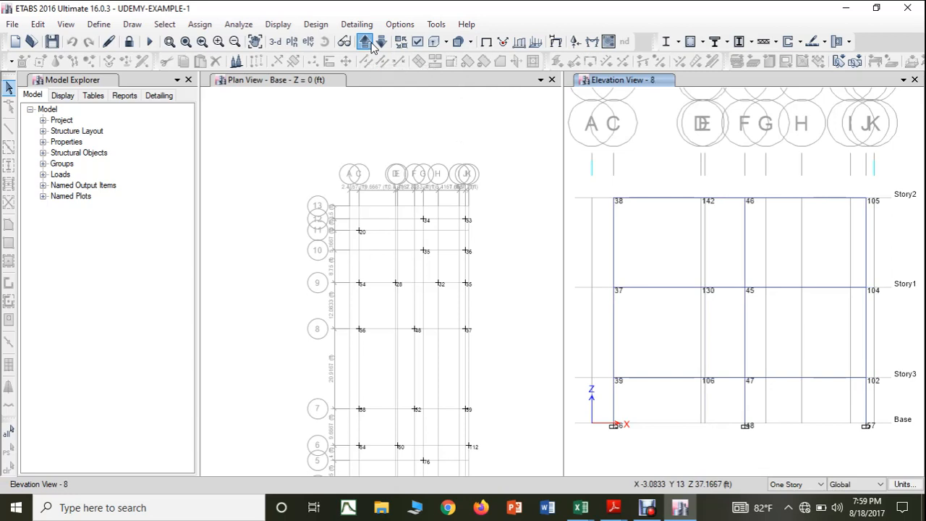
left_click(366, 42)
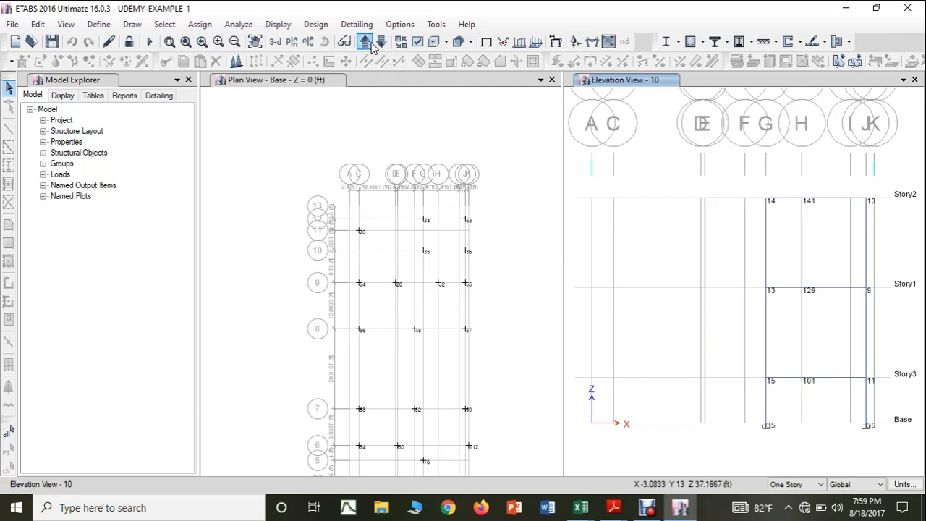
left_click(366, 42)
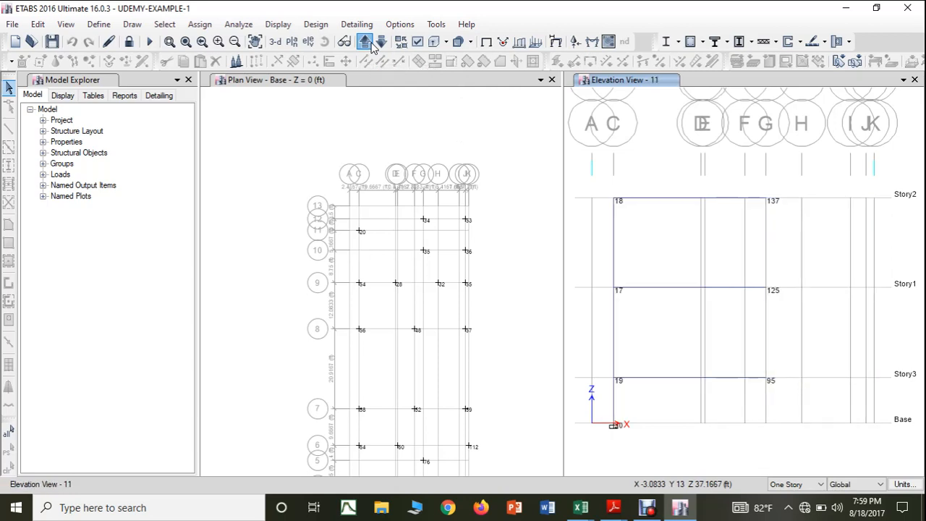
left_click(371, 42)
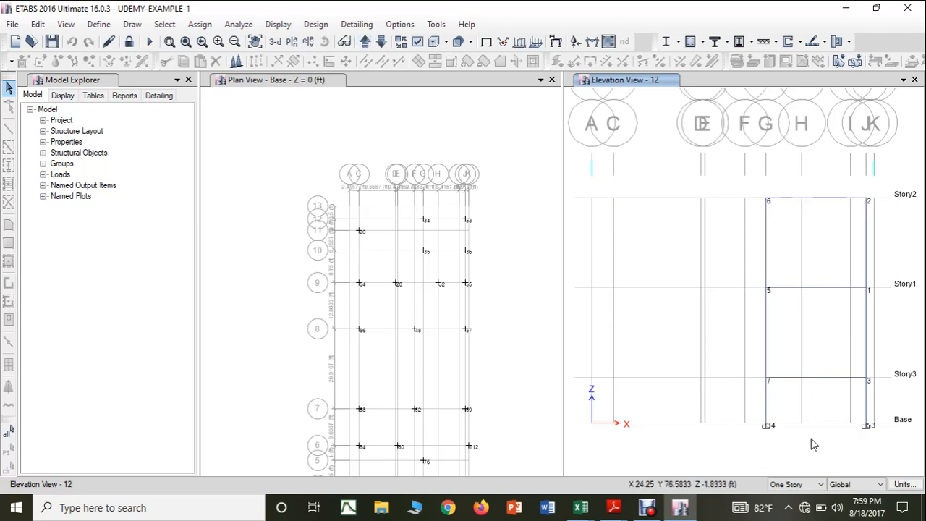
Step: Open the Column Information of the Story1 column above base joint 53 in elevation 12 to check its section property
scroll(810, 438, "up", 3)
scroll(809, 438, "down", 3)
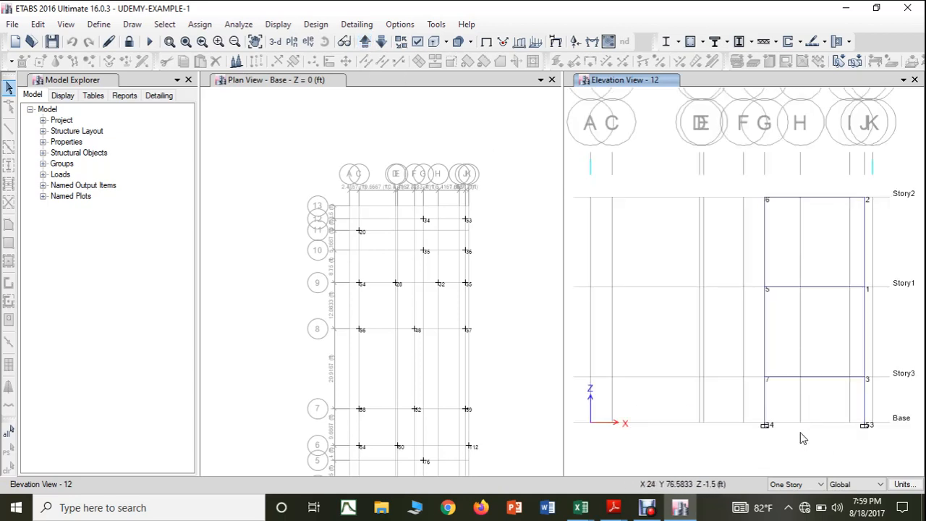
left_click_drag(801, 437, 748, 444)
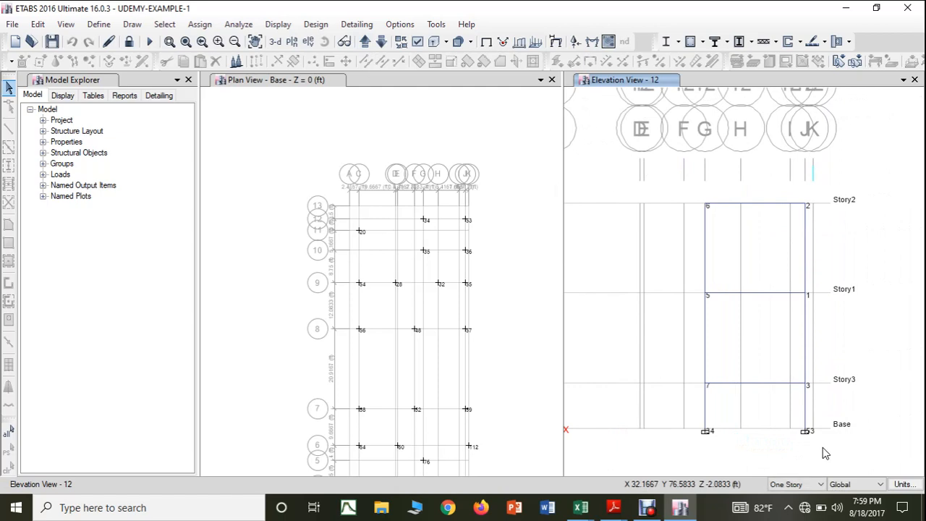
left_click(806, 332)
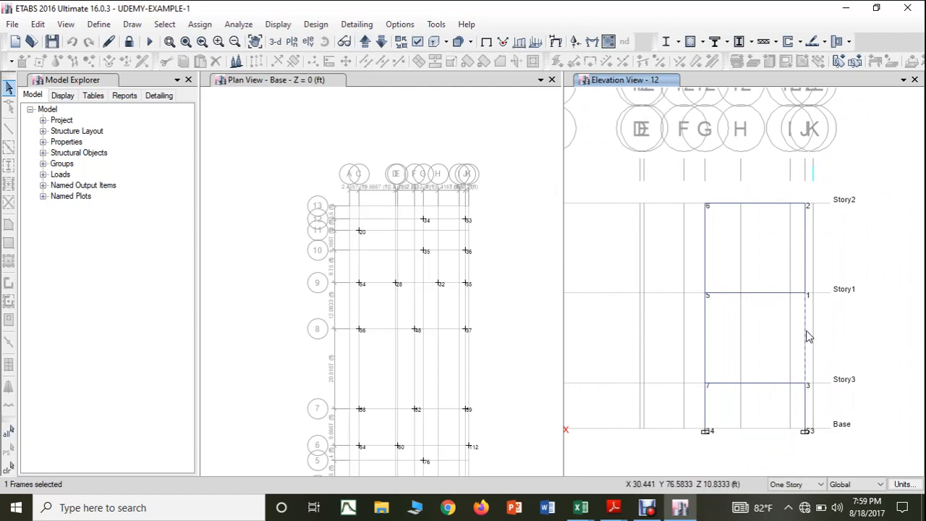
right_click(807, 336)
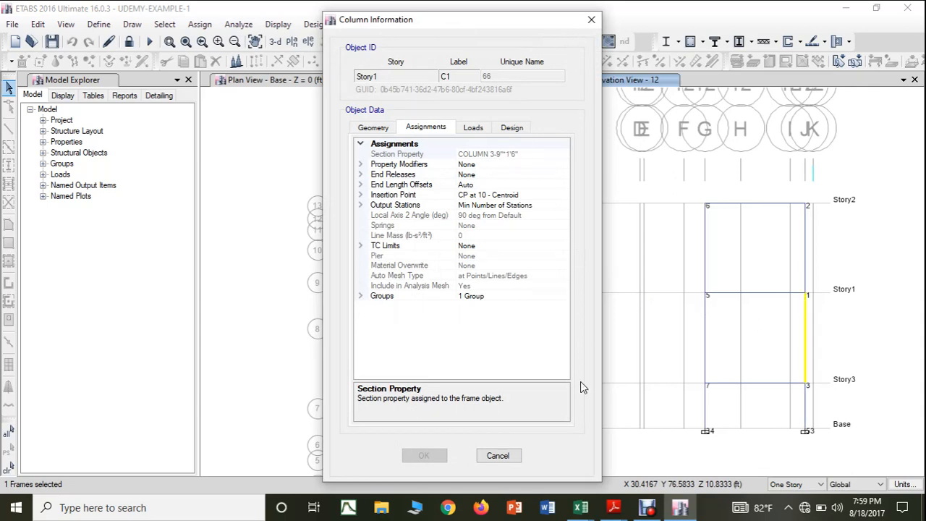
Step: Switch to the SUPPORT REACTIONS workbook in Excel, insert a blank column between FZ and MX on the DL+LL sheet, and widen it
left_click(580, 507)
left_click(625, 479)
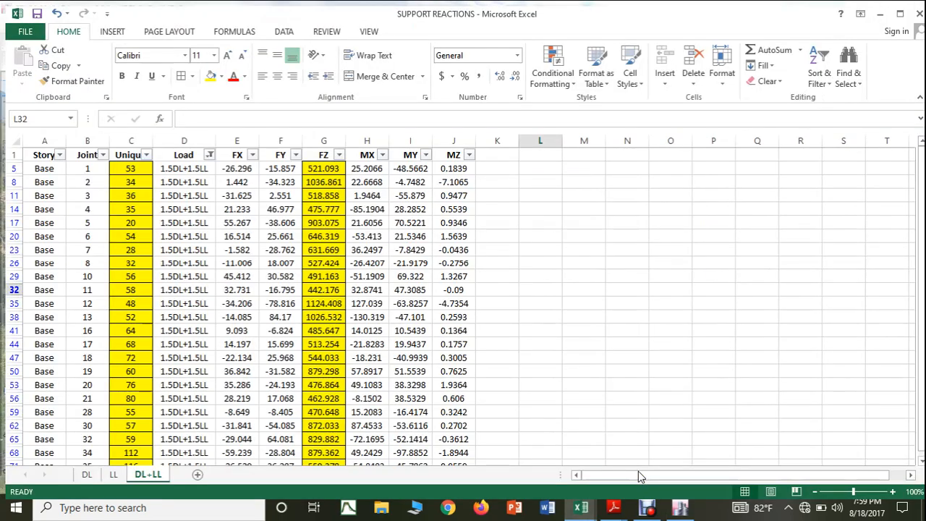
left_click(353, 135)
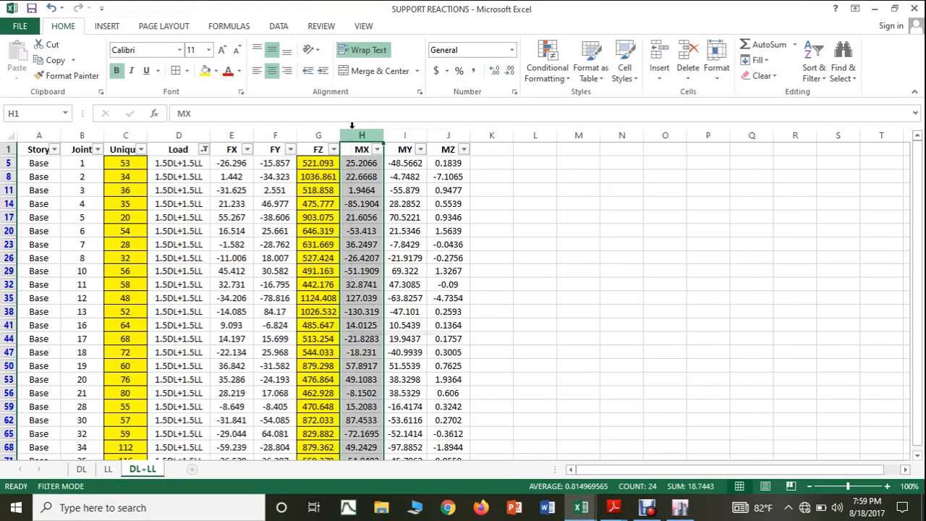
right_click(353, 132)
left_click(389, 230)
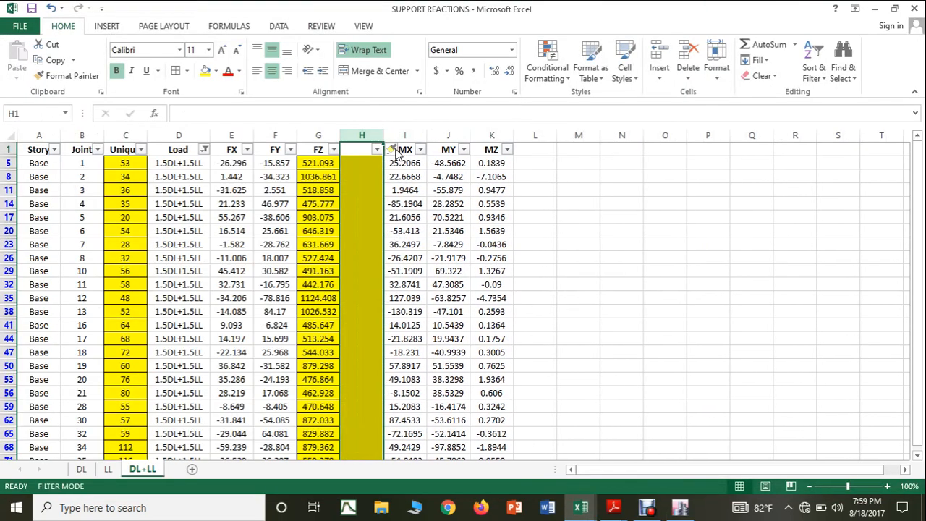
left_click_drag(384, 136, 426, 135)
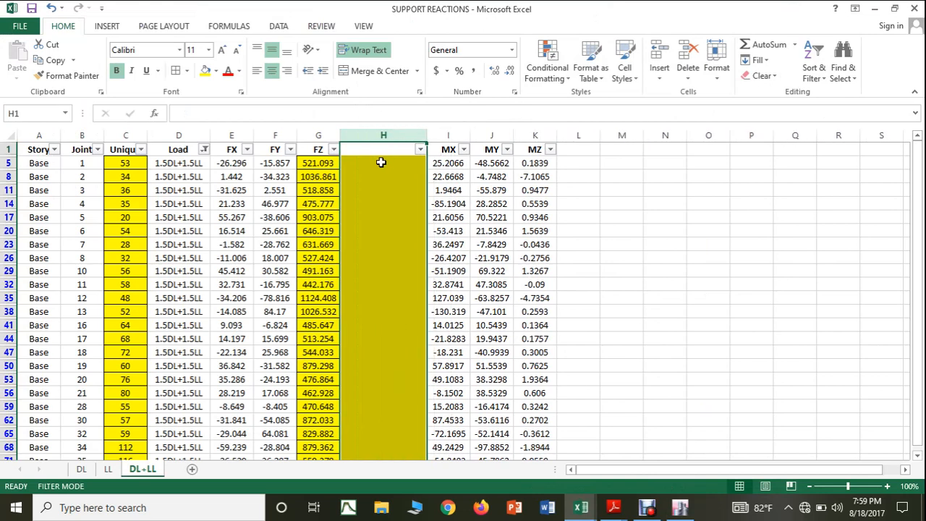
Step: Remove the yellow fill from the whole inserted column H
left_click(372, 151)
left_click(382, 135)
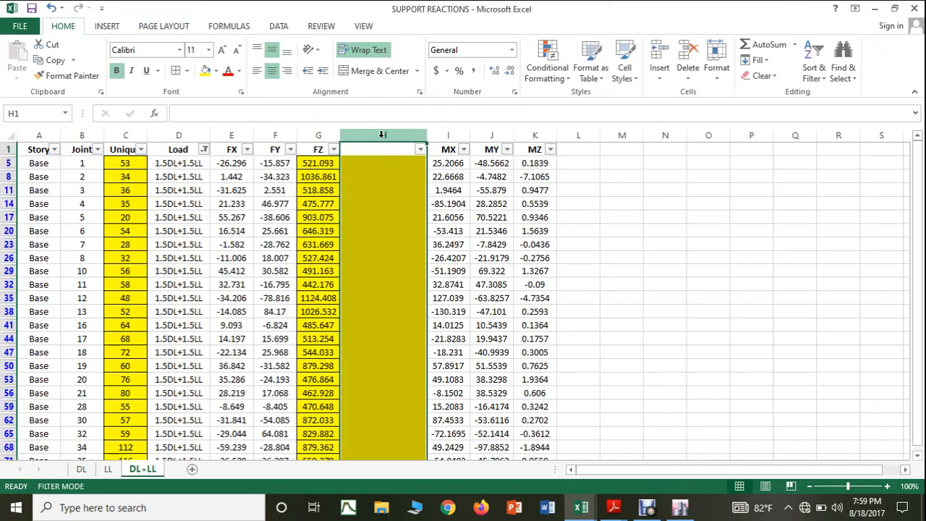
left_click(215, 70)
left_click(232, 190)
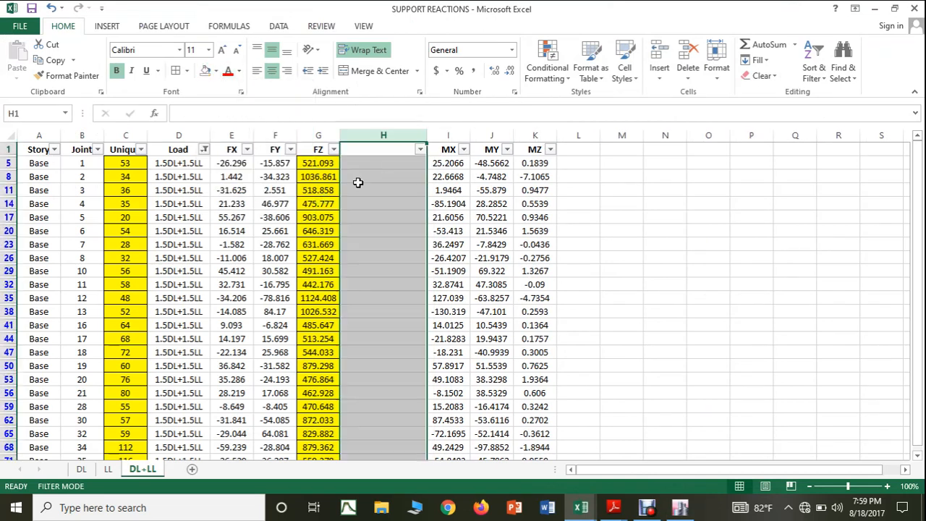
Step: Recheck the column section in ETABS and start entering its size, beginning with 9, in cell H5 for joint 53
left_click(383, 162)
left_click(684, 508)
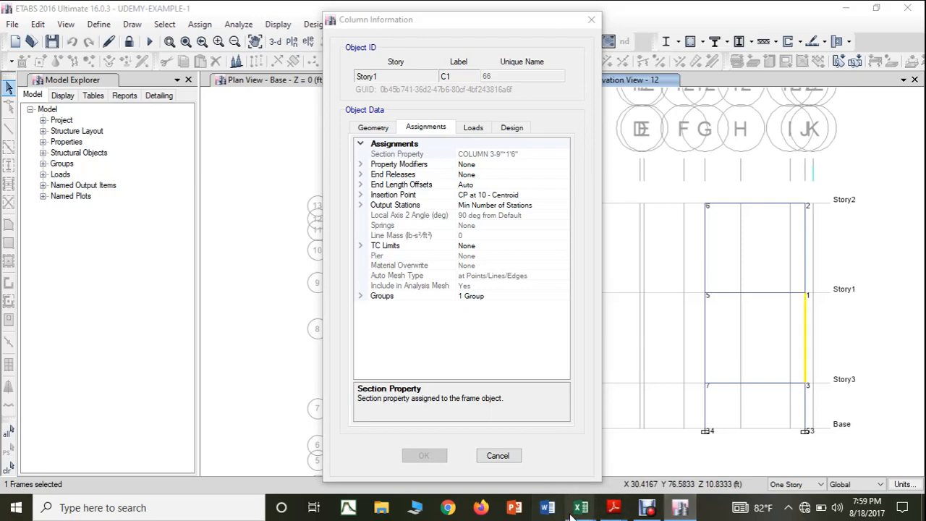
mouse_move(571, 512)
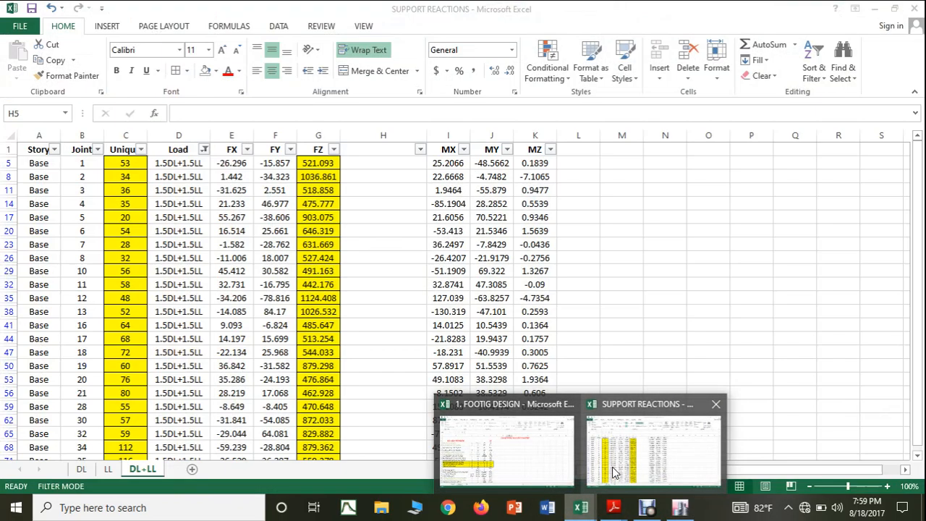
left_click(653, 449)
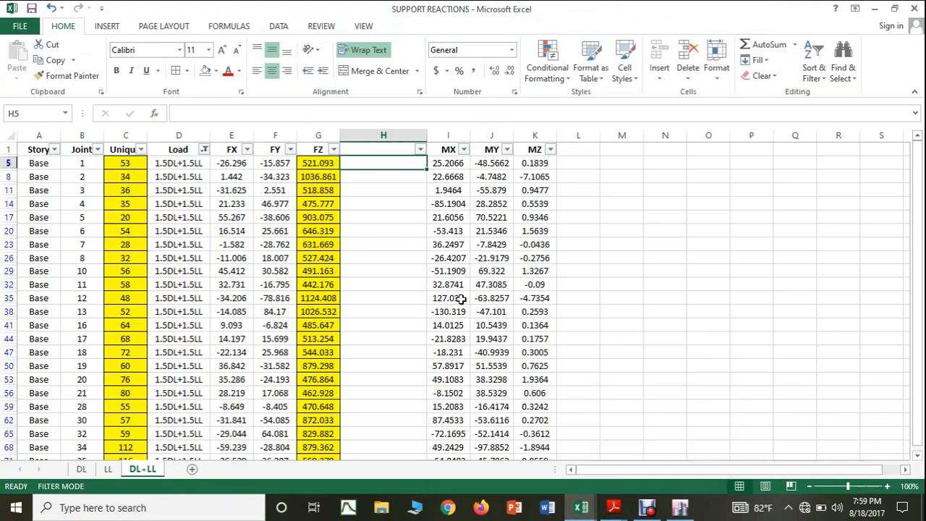
type("9X1'6\"")
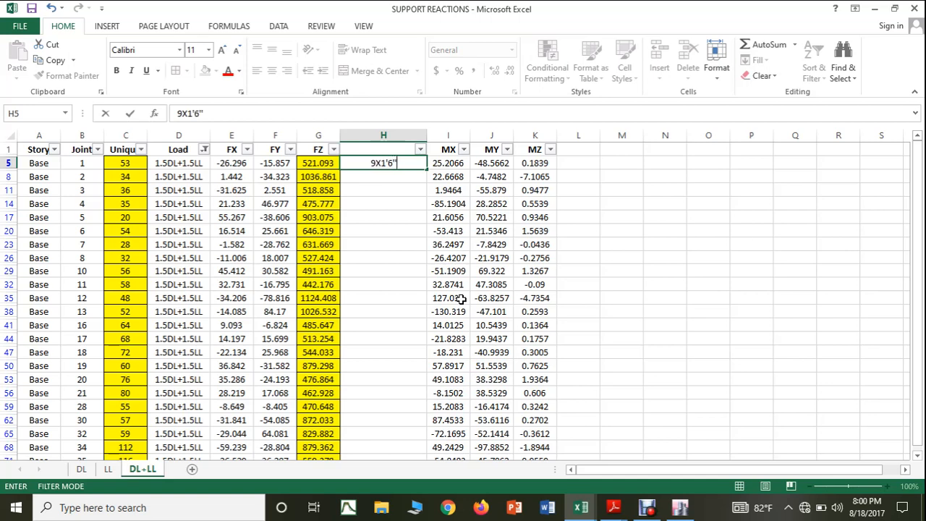
Step: Commit the size 9X1'6" in H5, and switch to ETABS to check the section of the Story3 column above base joint 34
left_click(732, 296)
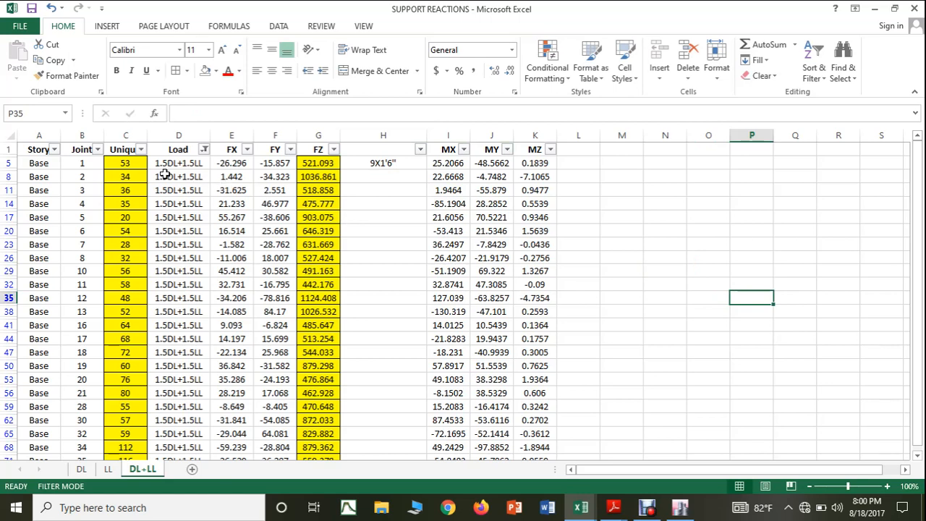
left_click(679, 508)
left_click(591, 20)
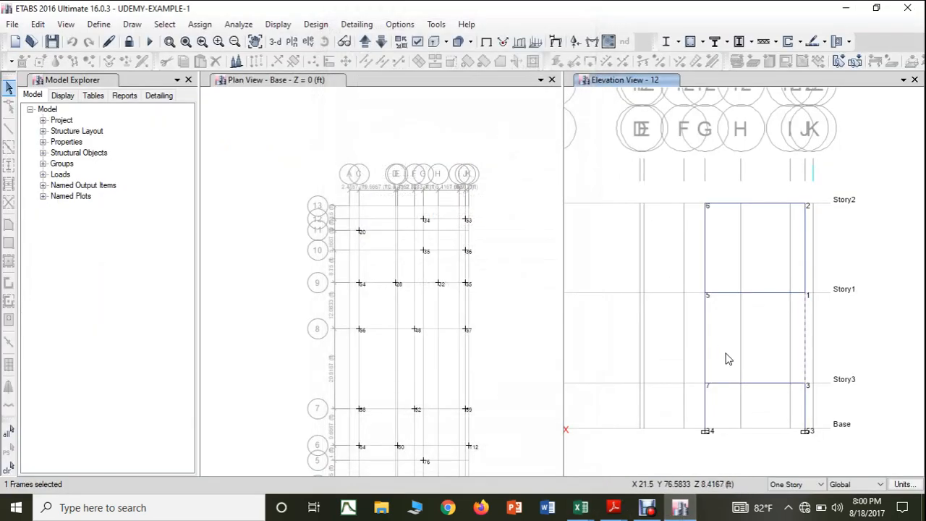
key("Escape")
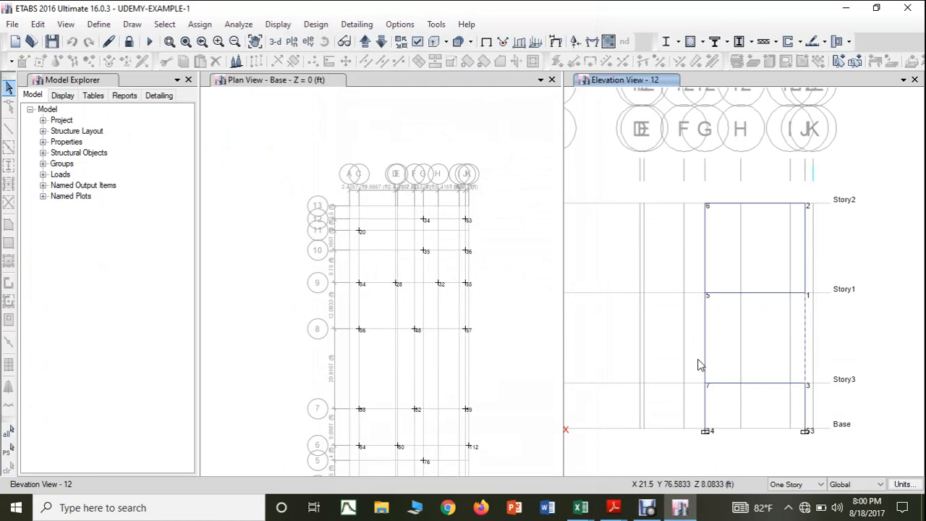
left_click(709, 410)
right_click(709, 410)
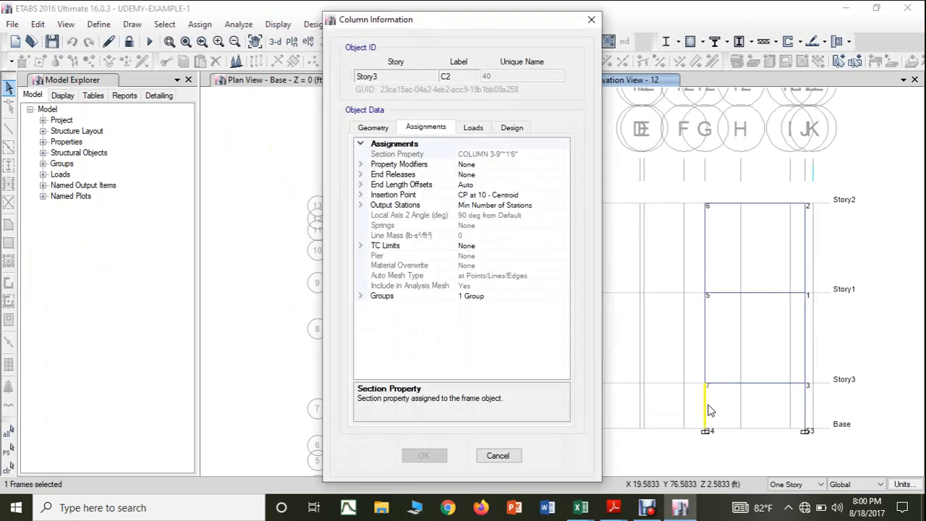
left_click(591, 24)
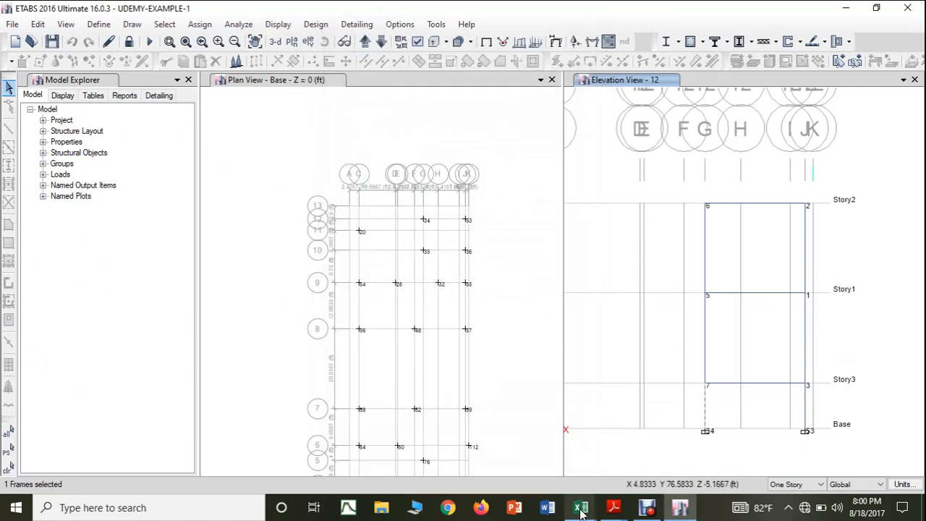
Step: Switch to the SUPPORT REACTIONS workbook and copy the column size from H5 down to H8 for joint 34
mouse_move(581, 512)
left_click(650, 448)
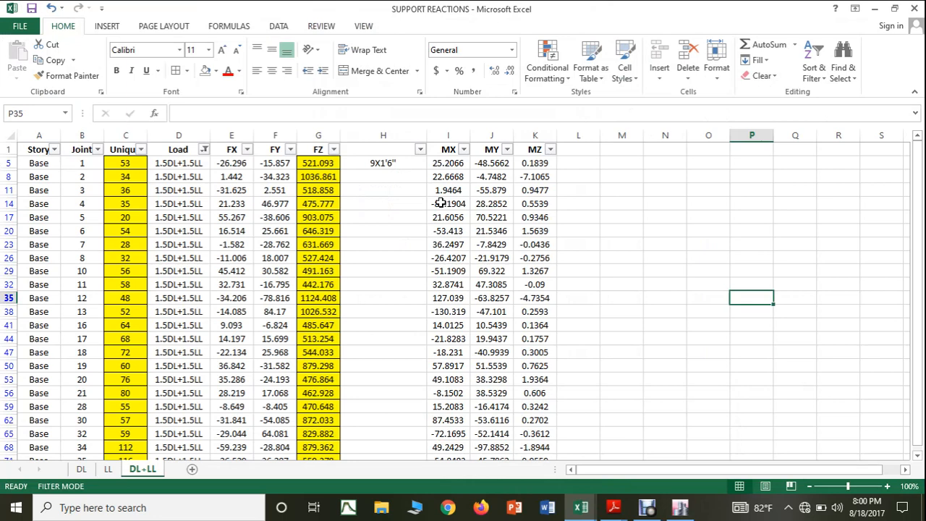
left_click(400, 162)
left_click_drag(423, 168, 434, 192)
left_click(743, 272)
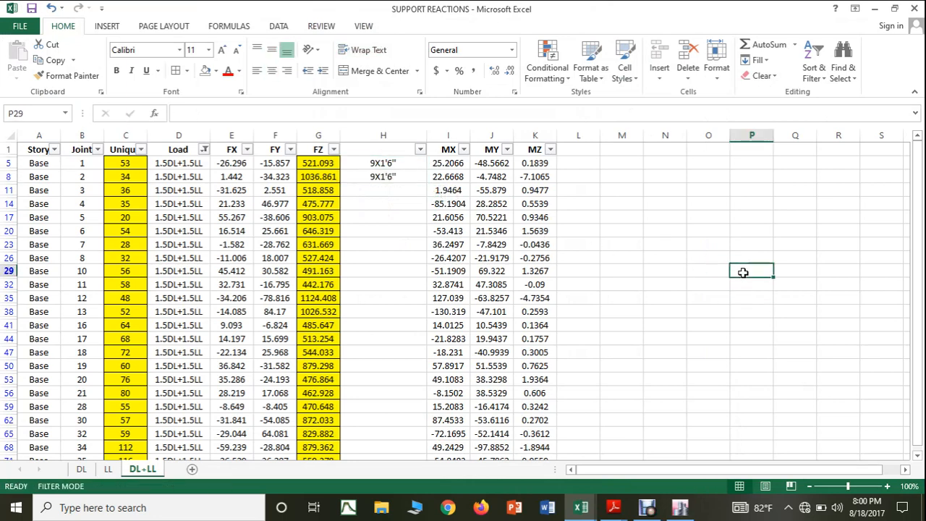
Step: Switch to ETABS, show elevation 11, and open the Column Information of the Story3 column above base joint 20
mouse_move(660, 507)
left_click(669, 454)
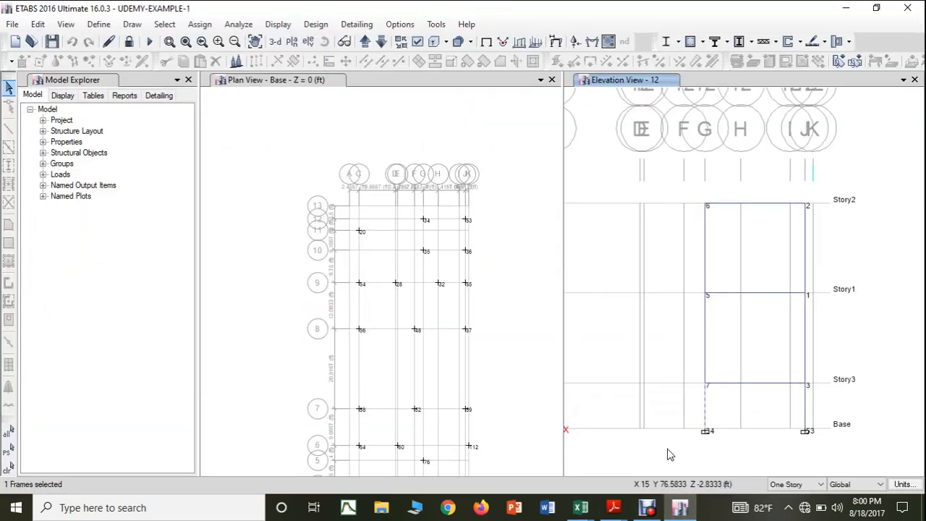
key("Escape")
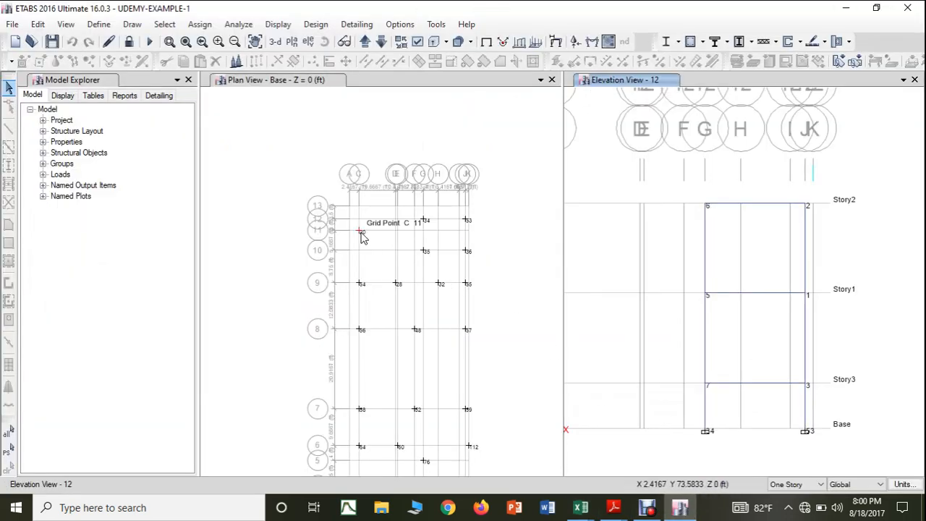
left_click(382, 42)
left_click_drag(661, 321, 759, 319)
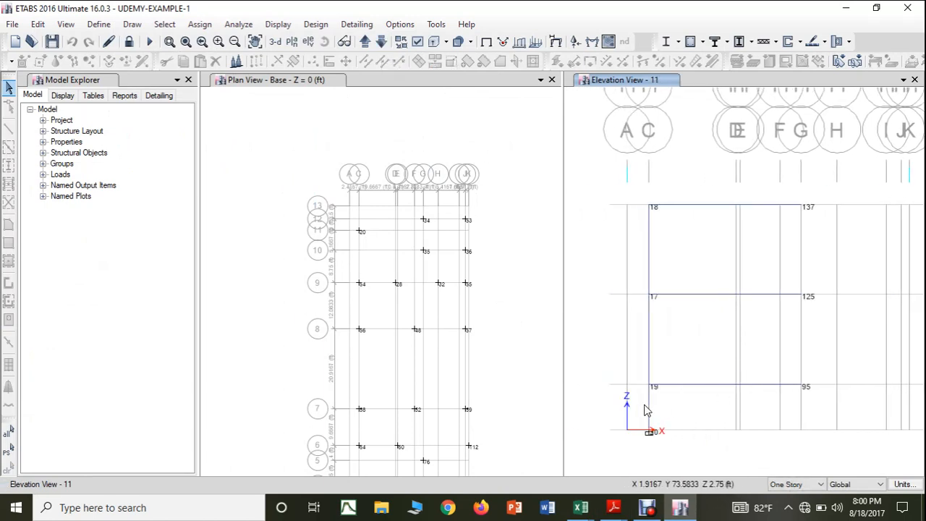
scroll(645, 412, "up", 3)
left_click_drag(668, 425, 672, 367)
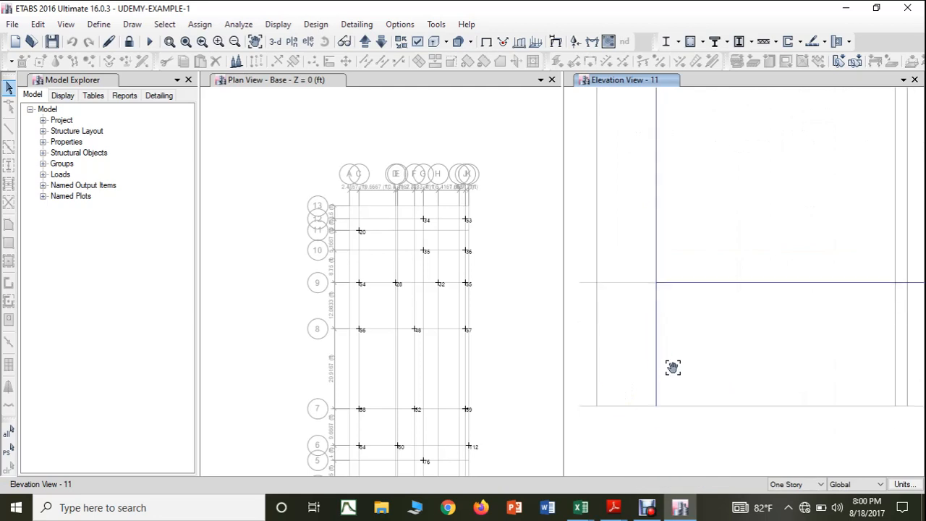
scroll(659, 357, "down", 3)
left_click(666, 359)
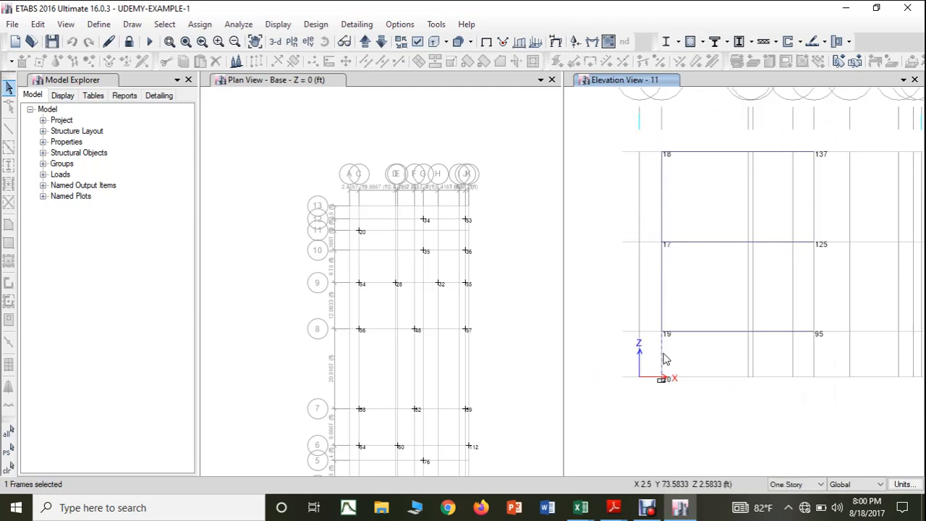
right_click(665, 360)
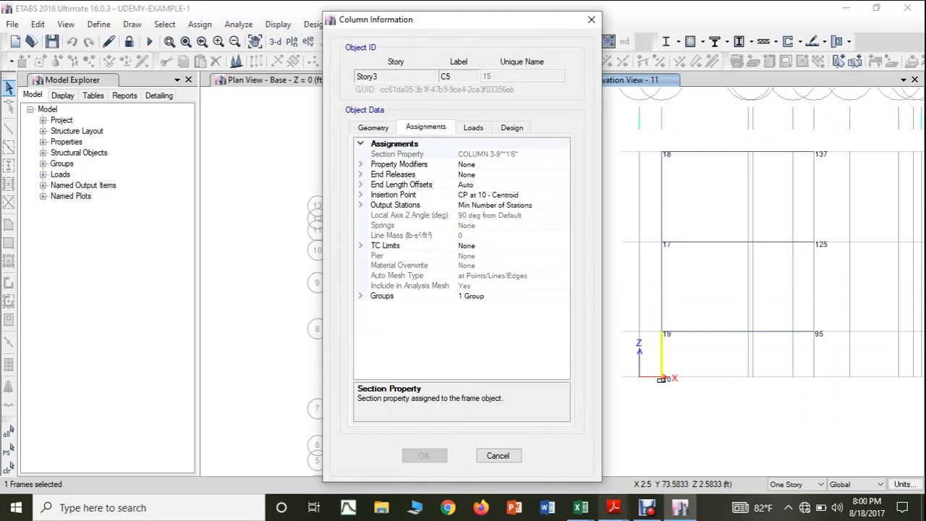
Step: Return to the SUPPORT REACTIONS workbook in Excel and copy the column size from H8 down to H11
mouse_move(586, 510)
left_click(673, 455)
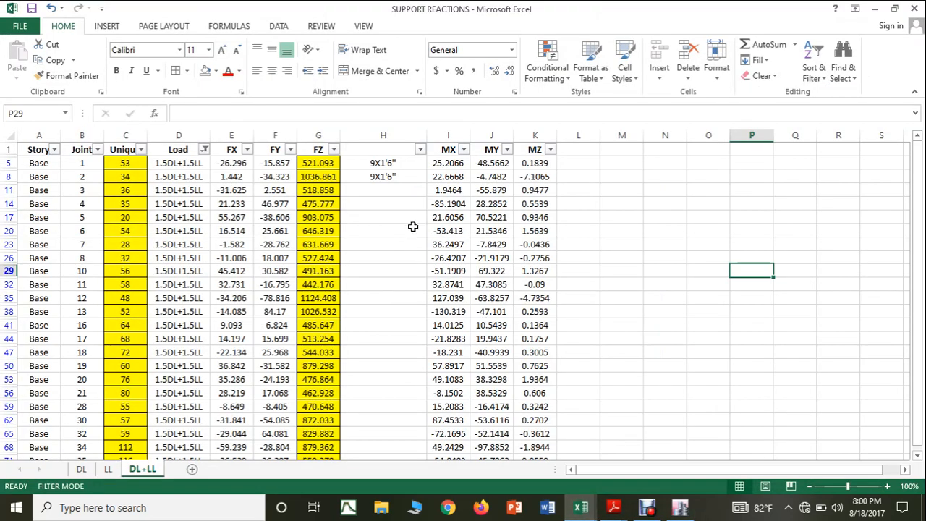
left_click(416, 177)
left_click_drag(426, 182, 426, 195)
Step: Correct the size in H5 to 9"X1'6" and fill it down through H11
double_click(377, 162)
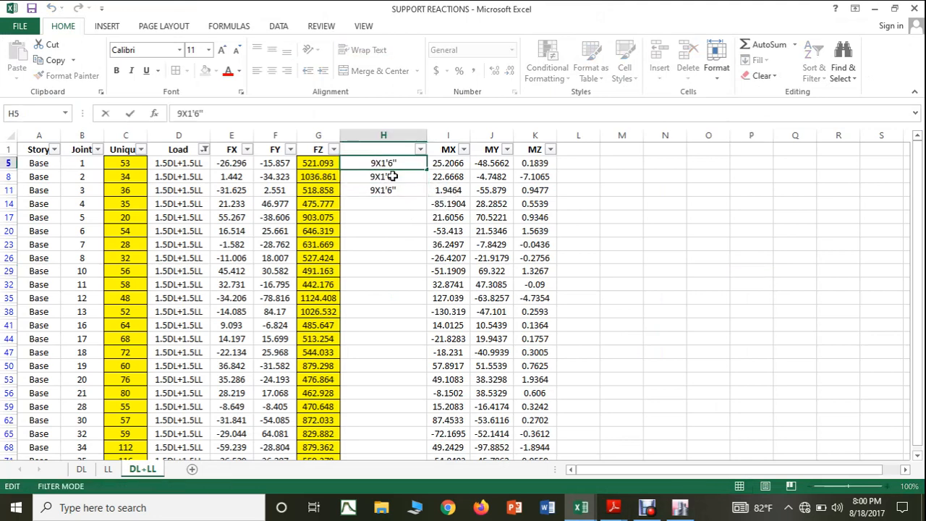
type("\"")
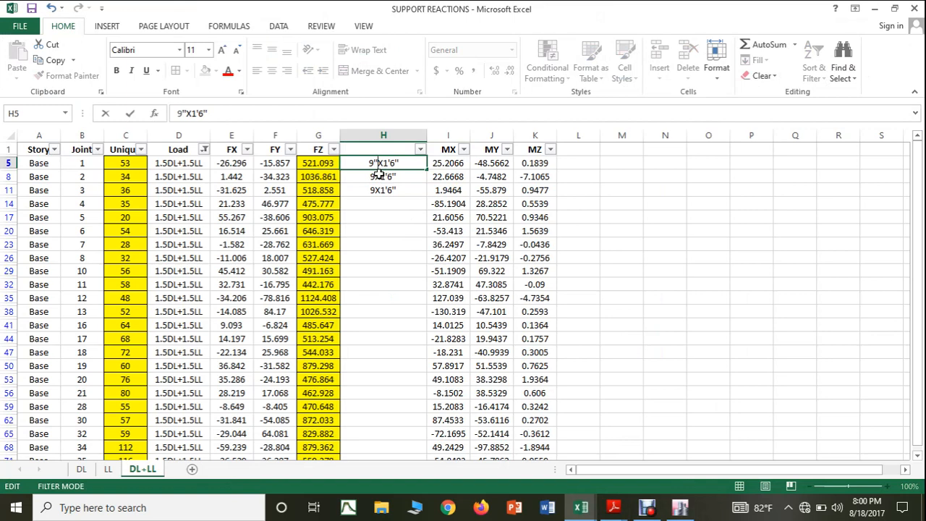
left_click(422, 191)
left_click(420, 166)
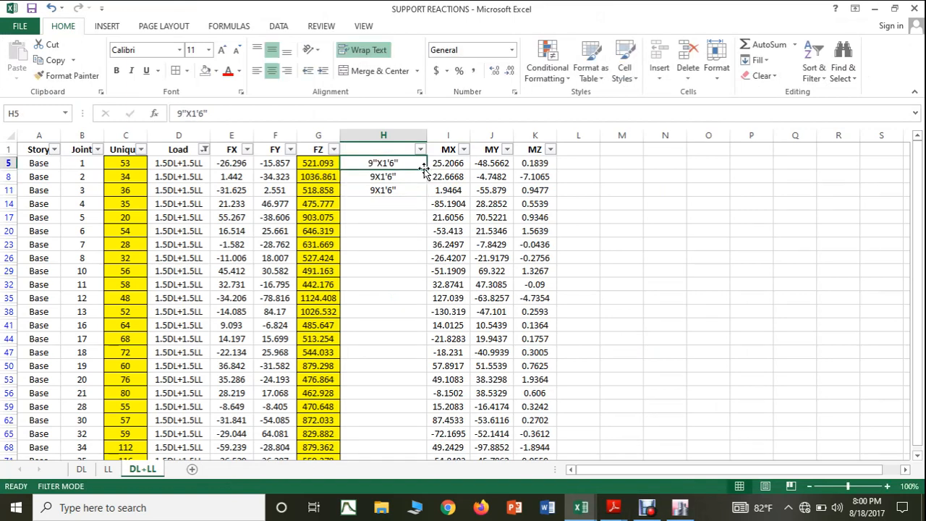
left_click_drag(428, 169, 426, 197)
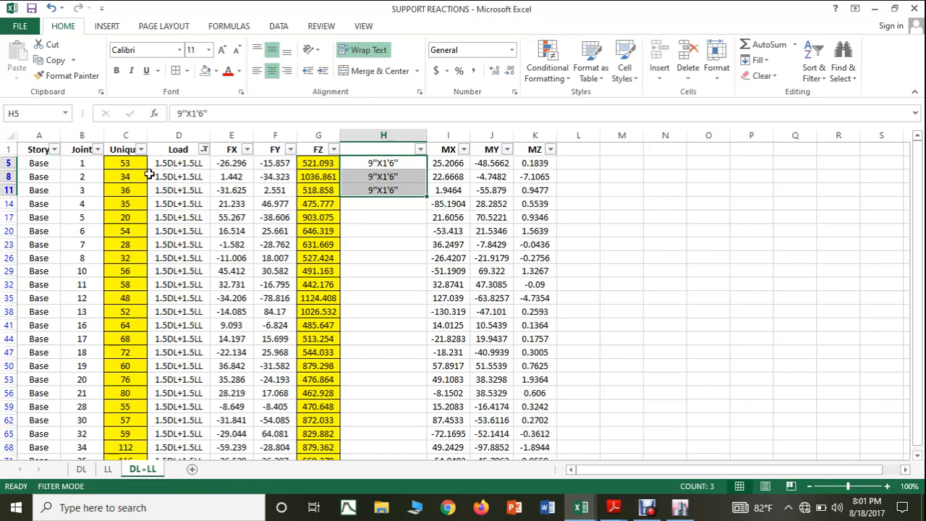
Step: Move the column size from H11 to H17, the row of joint 20
left_click(390, 188)
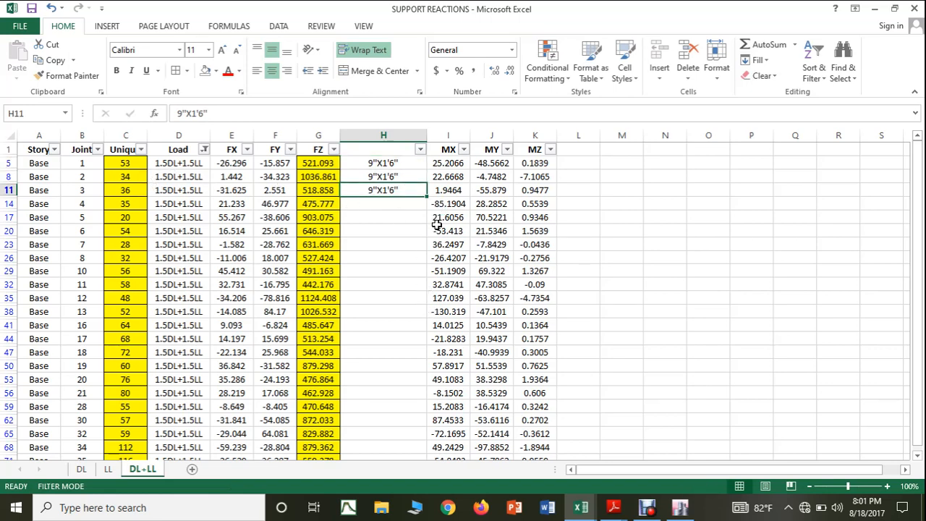
right_click(383, 189)
left_click(414, 211)
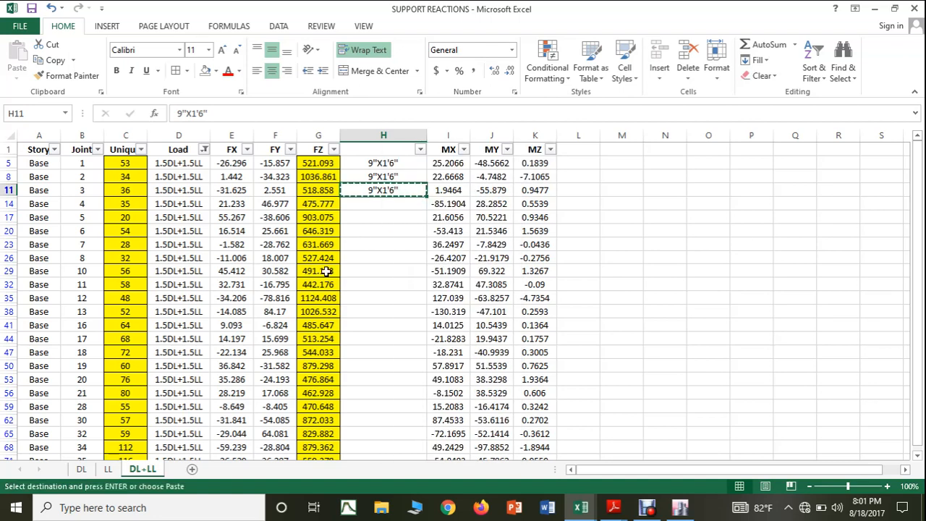
left_click(370, 217)
key("Return")
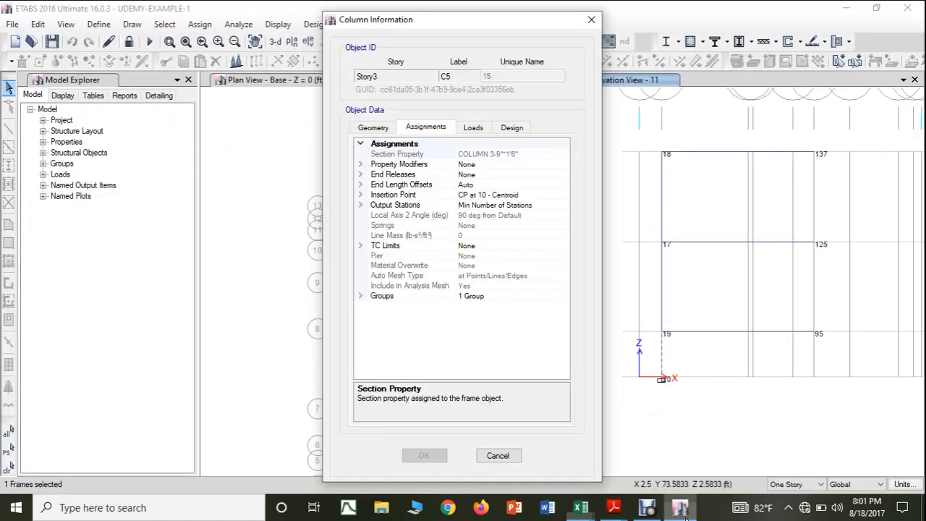
Step: Switch to ETABS, show elevation 10, and open the Column Information of the Story3 column above base joint 36
left_click(679, 507)
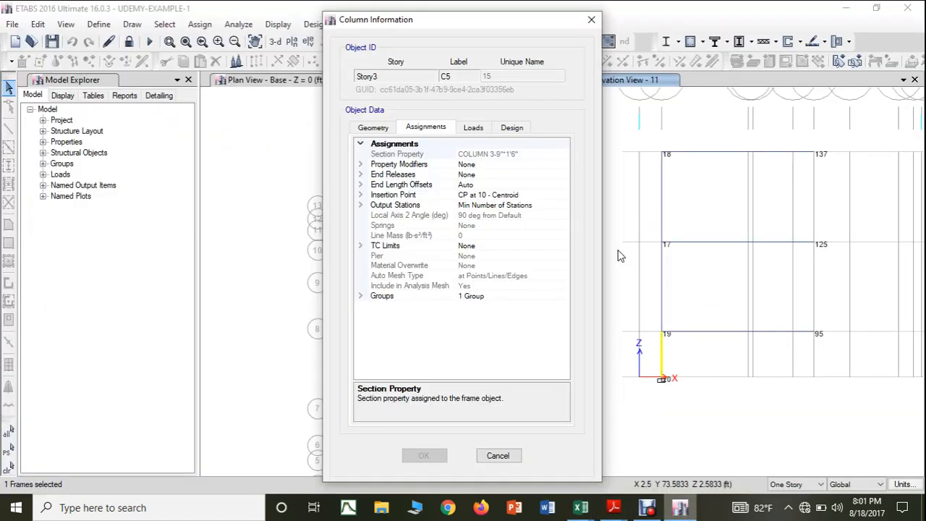
left_click(591, 19)
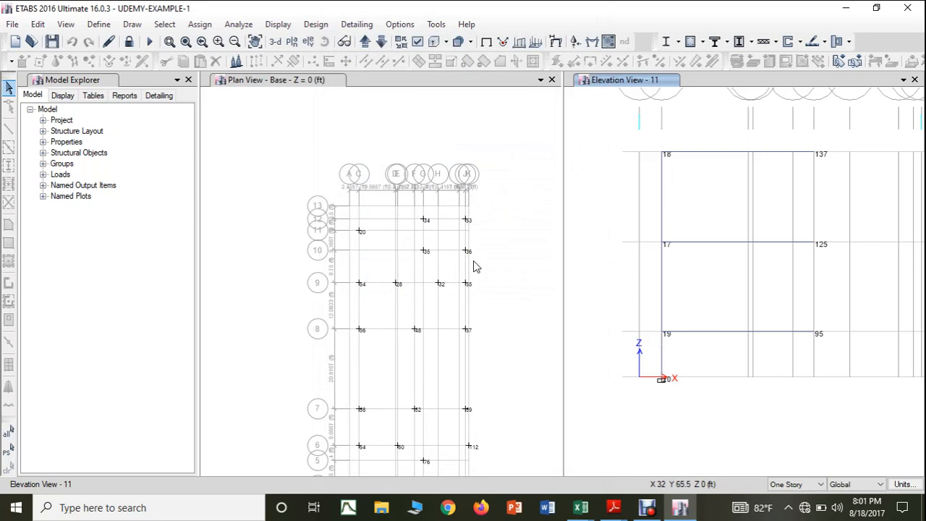
left_click(382, 41)
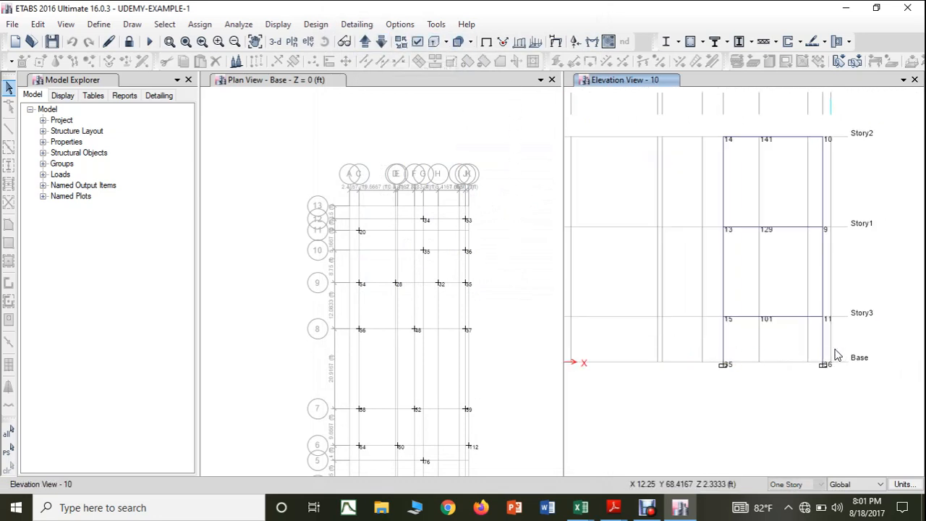
left_click(825, 345)
right_click(825, 346)
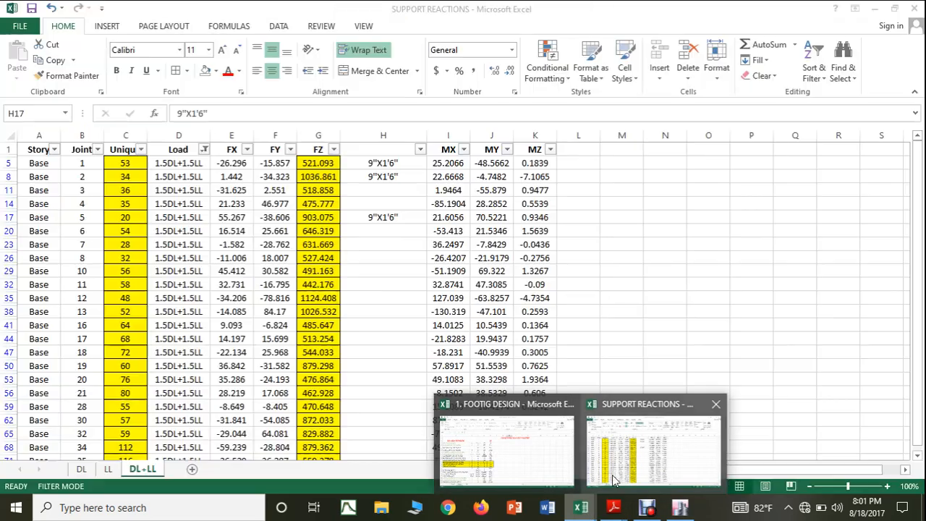
Step: Switch to the SUPPORT REACTIONS workbook and copy the size from H8 down to H11 for joint 36
left_click(658, 434)
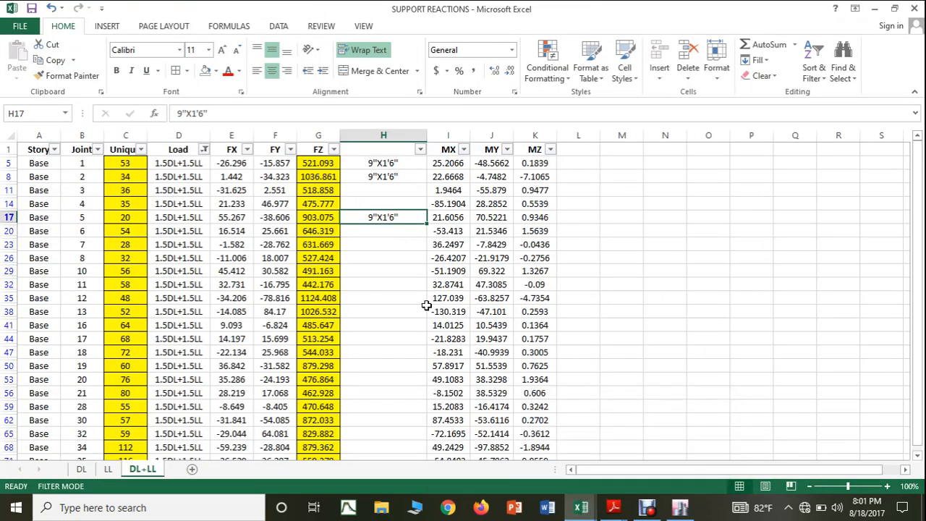
left_click(382, 178)
left_click_drag(430, 183, 431, 196)
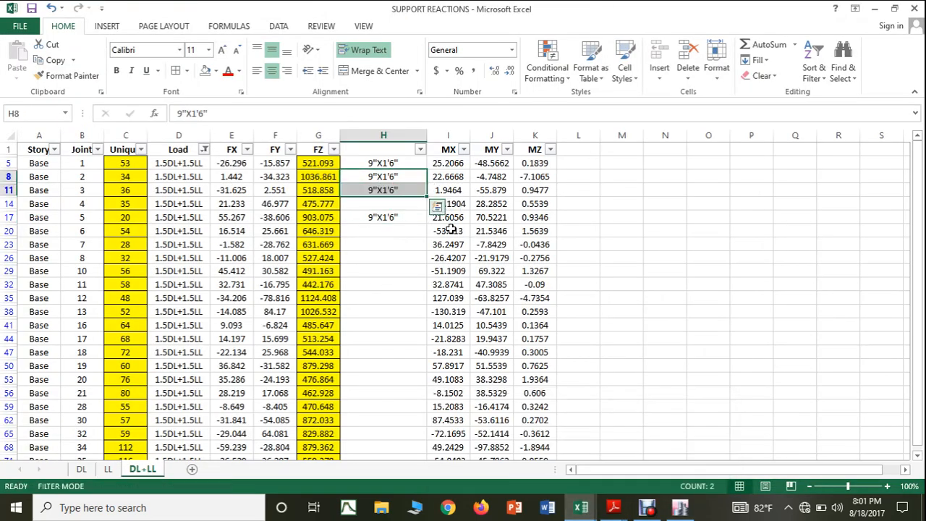
Step: Switch to ETABS and check the section property of the Story3 column above base joint 35 in elevation 10
left_click(680, 507)
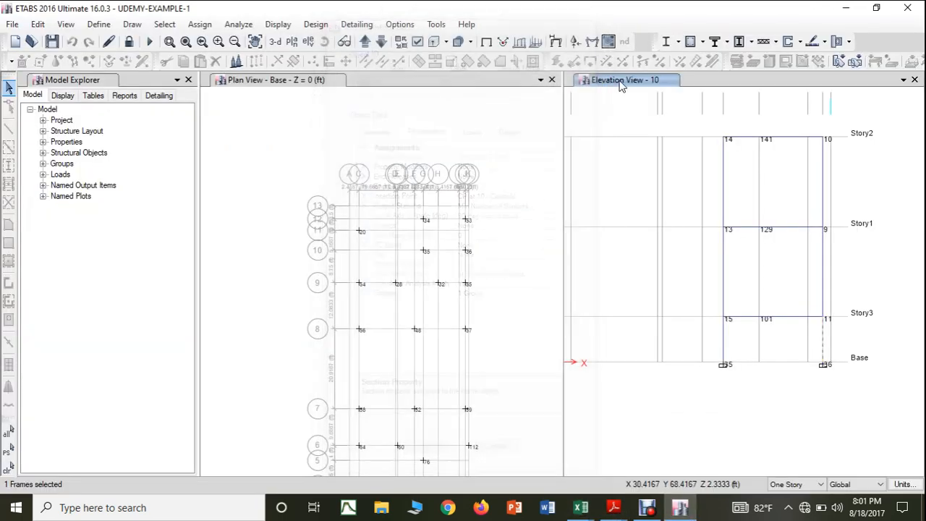
left_click(591, 21)
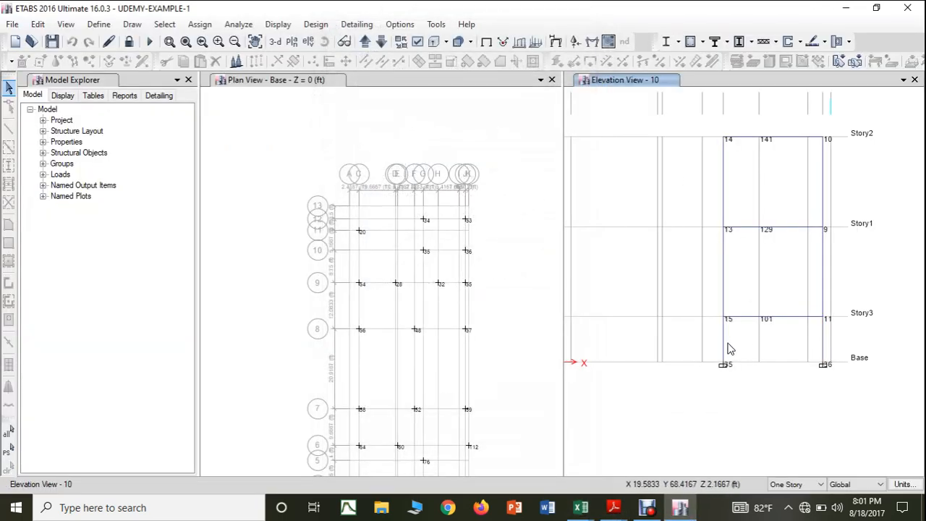
right_click(725, 343)
right_click(729, 348)
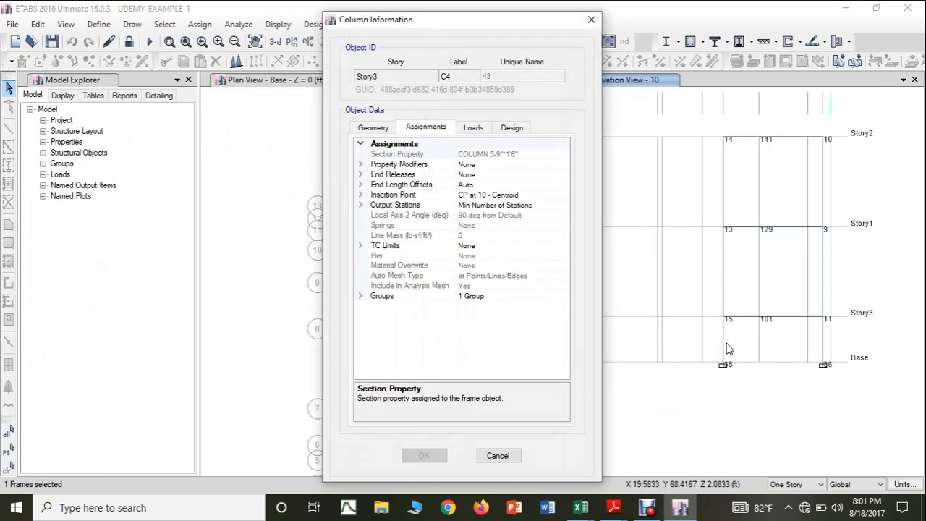
left_click(591, 20)
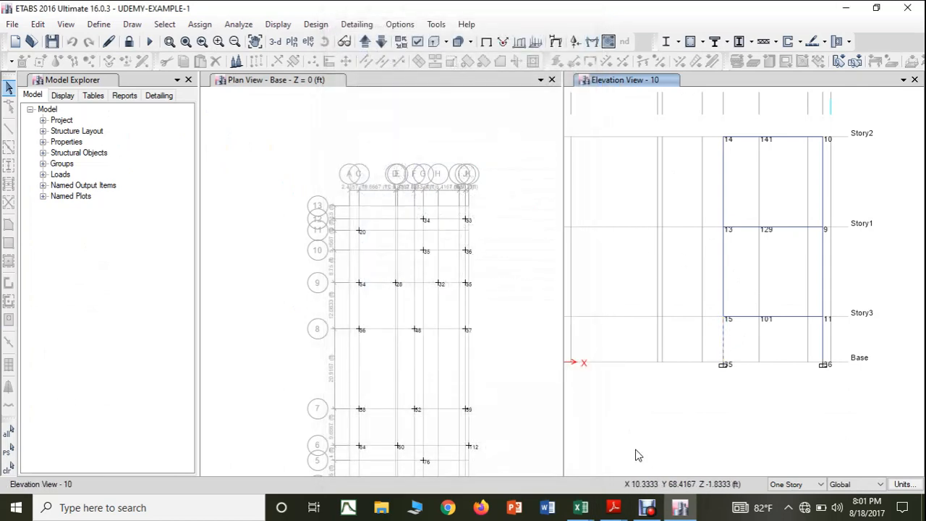
Step: Return to the SUPPORT REACTIONS workbook and fill the column size from H8:H11 down through H17, covering joint 35
mouse_move(581, 507)
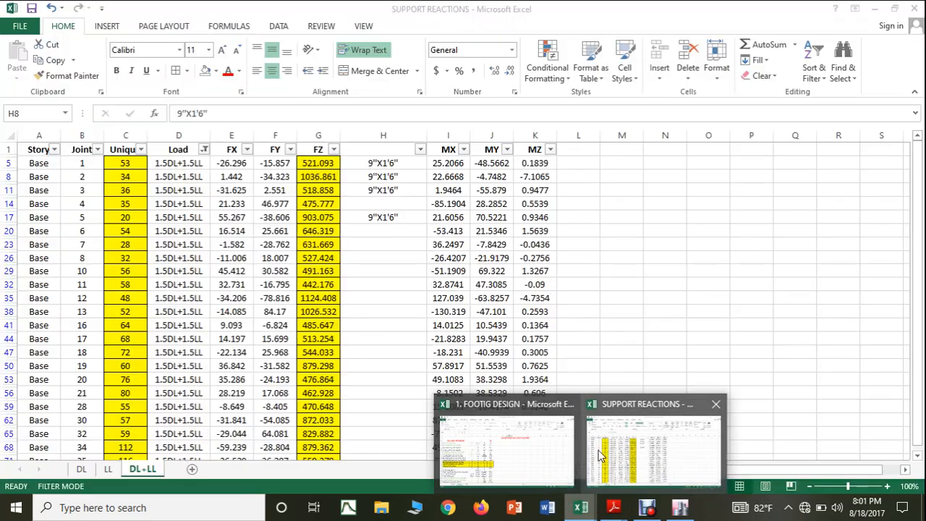
left_click(598, 455)
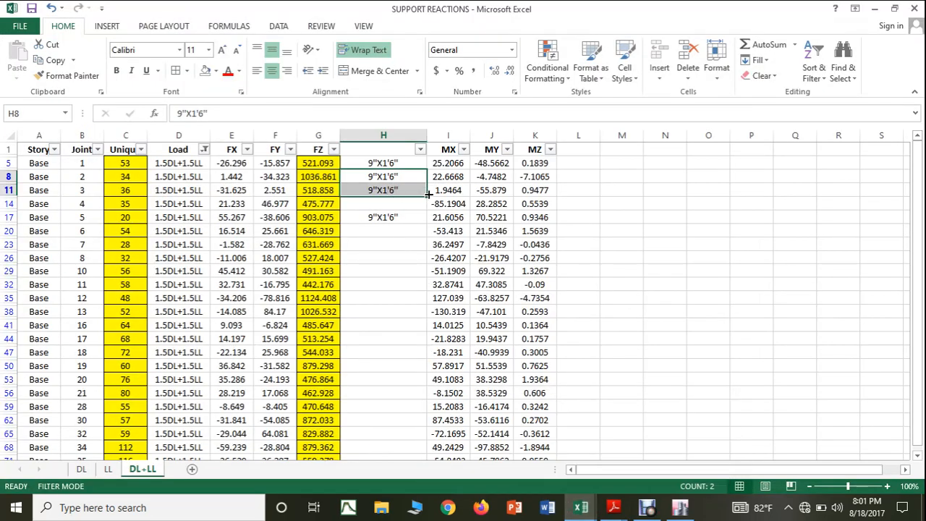
left_click_drag(428, 194, 428, 223)
left_click(622, 253)
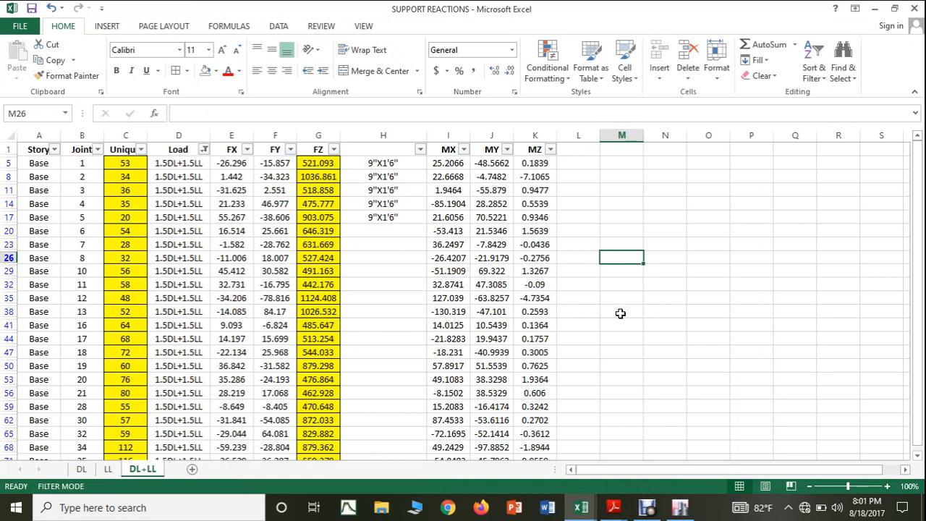
Step: Switch to ETABS, show elevation 9, and check the section property of the Story3 column above base joint 54
left_click(678, 504)
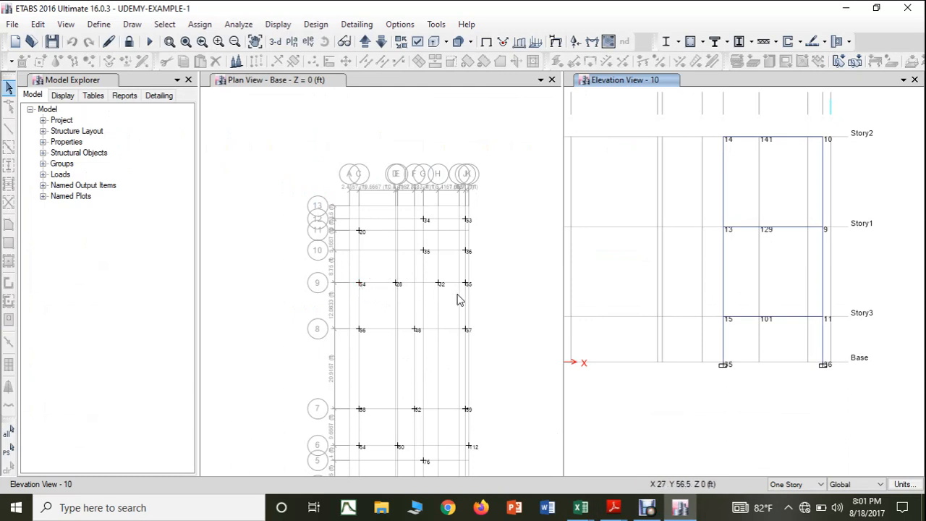
left_click(382, 44)
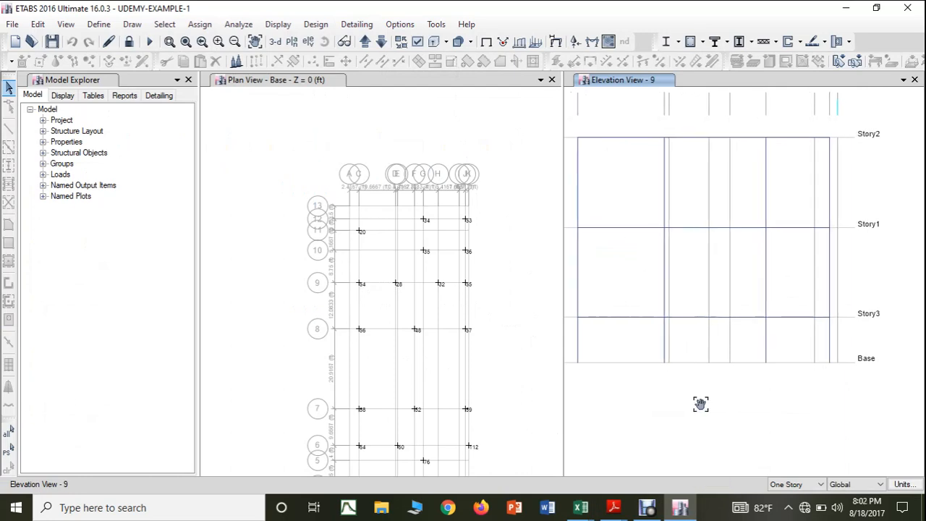
scroll(590, 349, "down", 2)
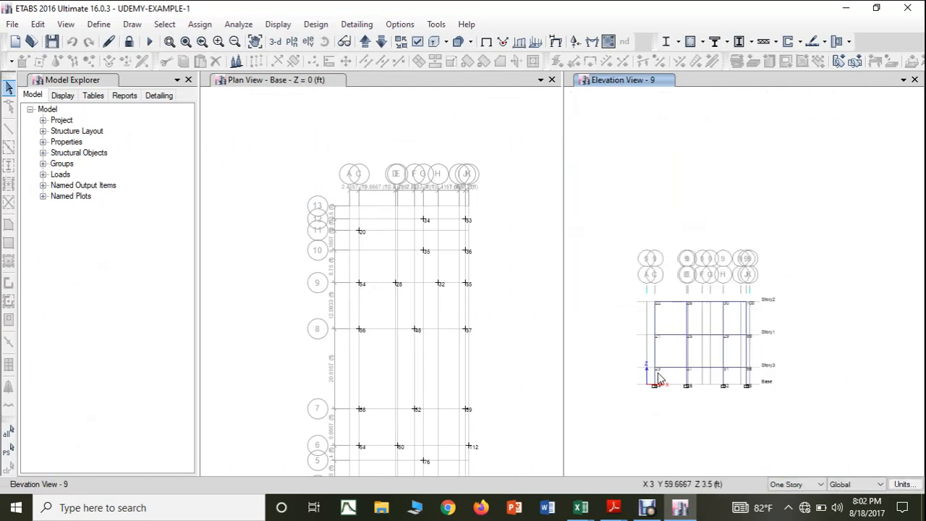
scroll(658, 377, "up", 3)
left_click(653, 381)
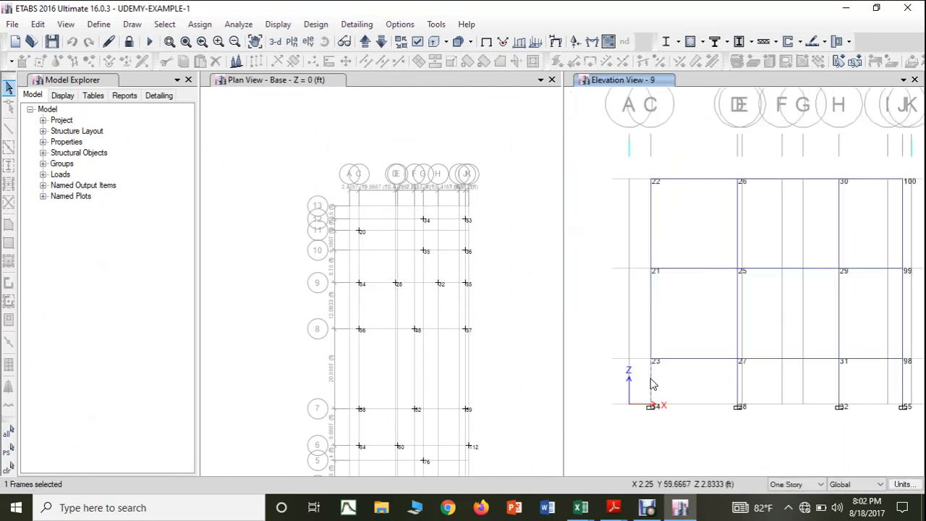
right_click(650, 384)
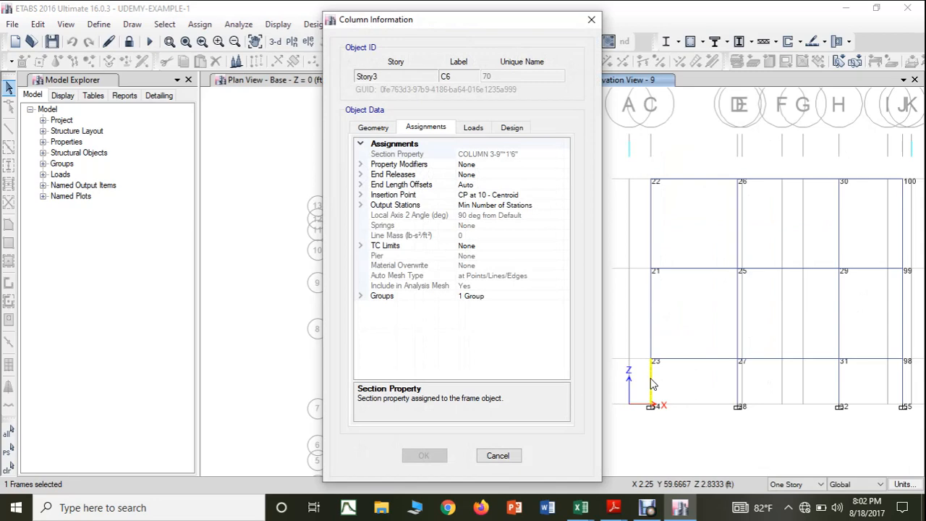
left_click(591, 20)
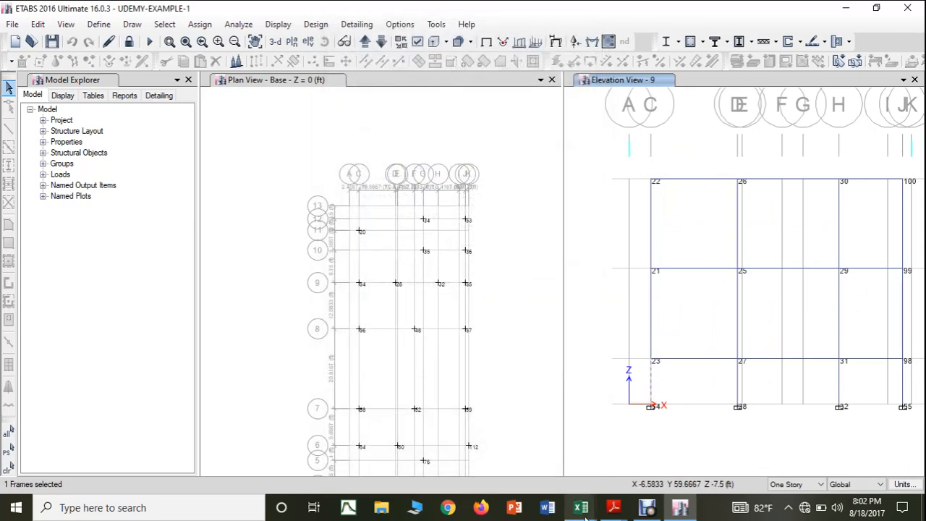
Step: Return to the SUPPORT REACTIONS workbook and fill the column size from H17 down to H20 for joint 54
mouse_move(578, 507)
mouse_move(555, 497)
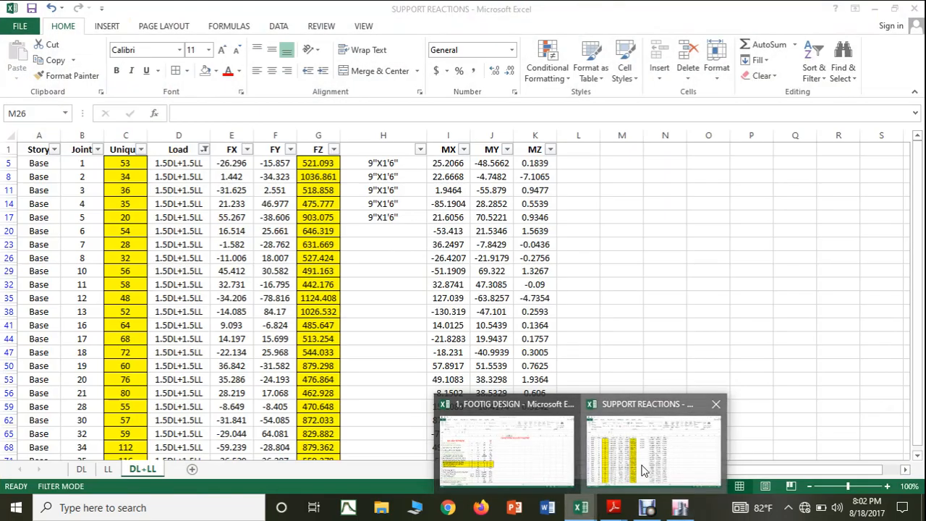
left_click(600, 474)
left_click(405, 220)
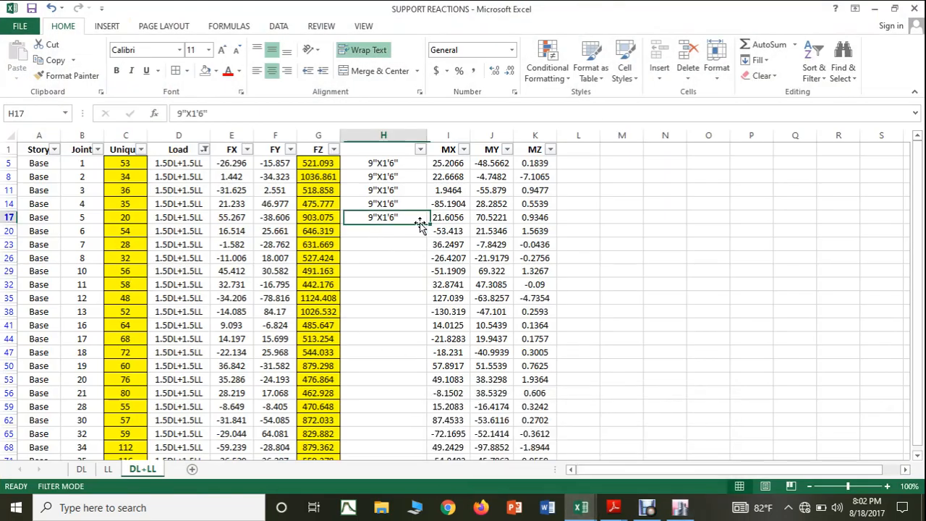
left_click_drag(426, 224, 429, 235)
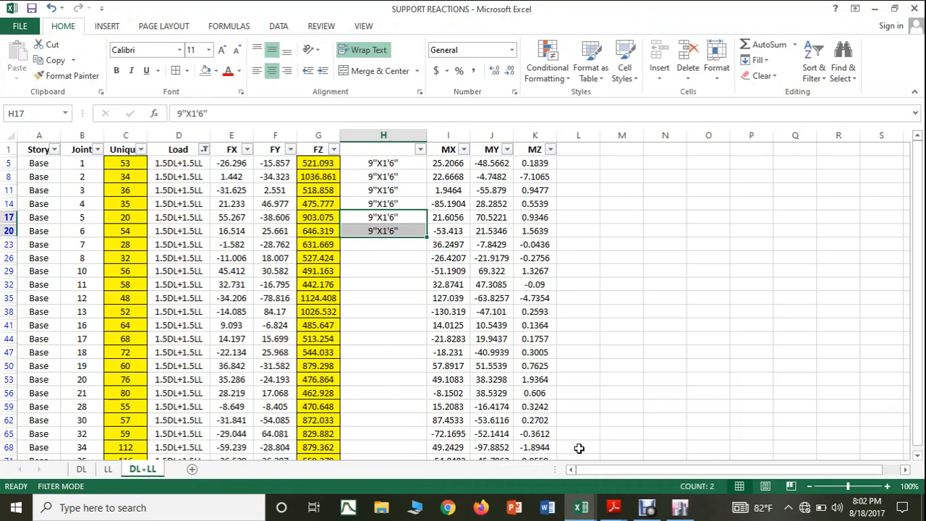
Step: Switch to ETABS and check the section property of the Story3 column above base joint 28 in elevation 9
left_click(693, 513)
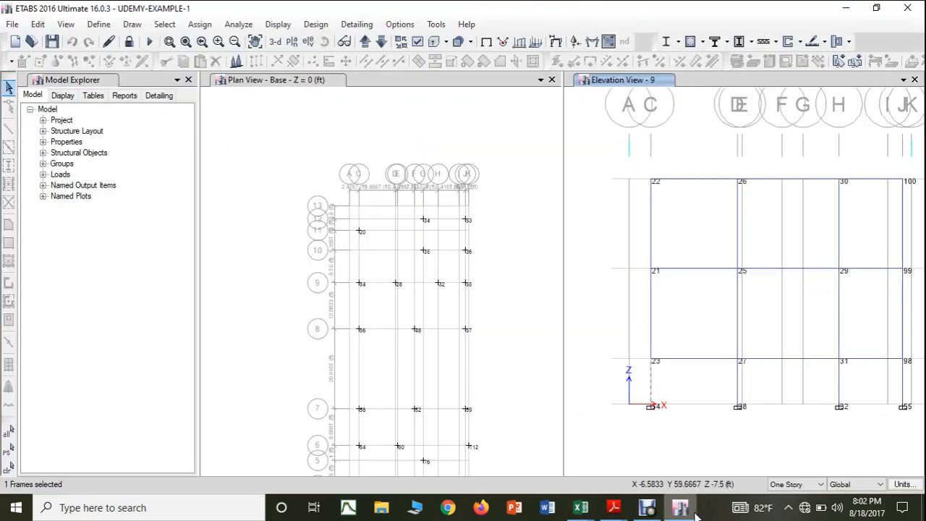
key("Escape")
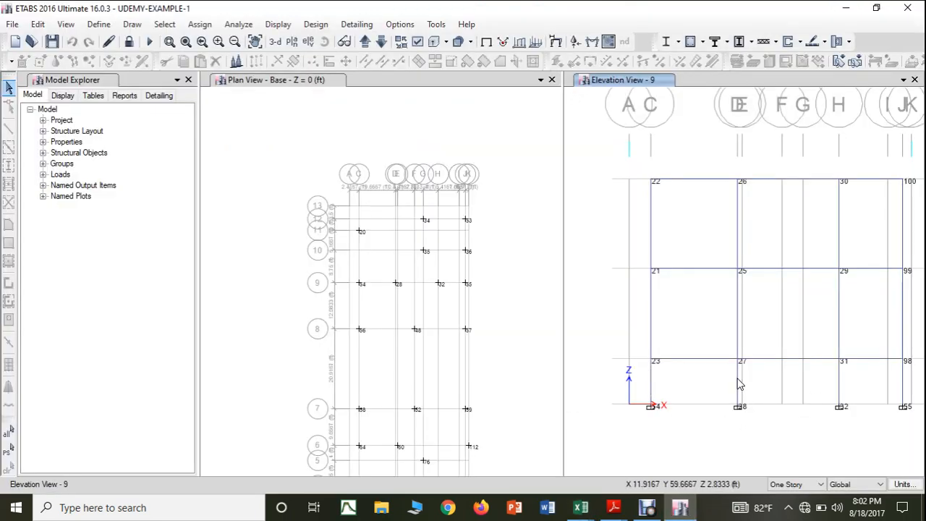
left_click(737, 384)
right_click(738, 384)
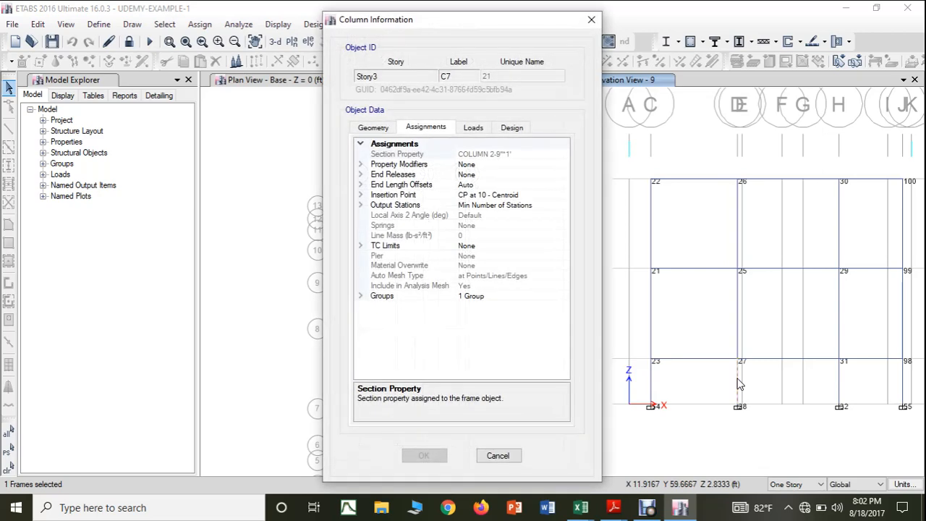
left_click(586, 25)
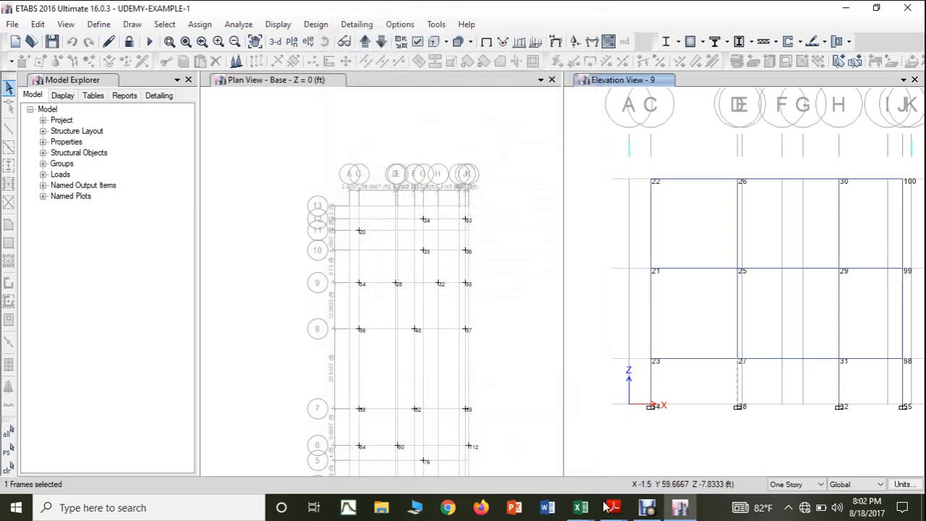
Step: Return to the SUPPORT REACTIONS workbook and enter the column size 9"X1' in H23 for joint 28
mouse_move(596, 515)
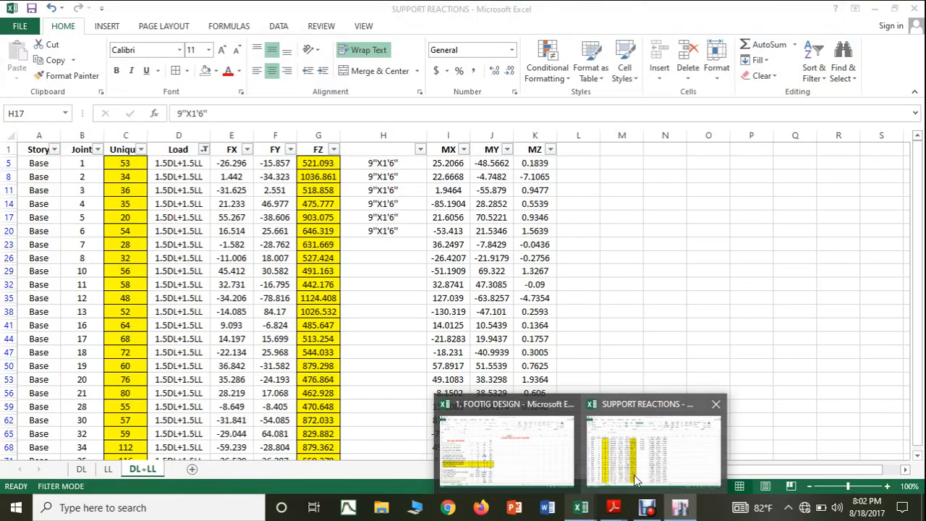
left_click(633, 475)
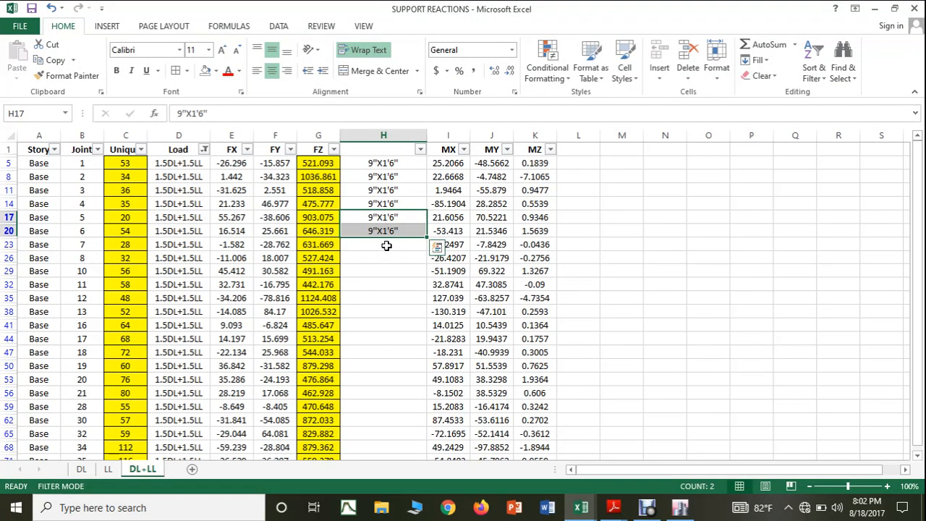
left_click(386, 246)
type("9")
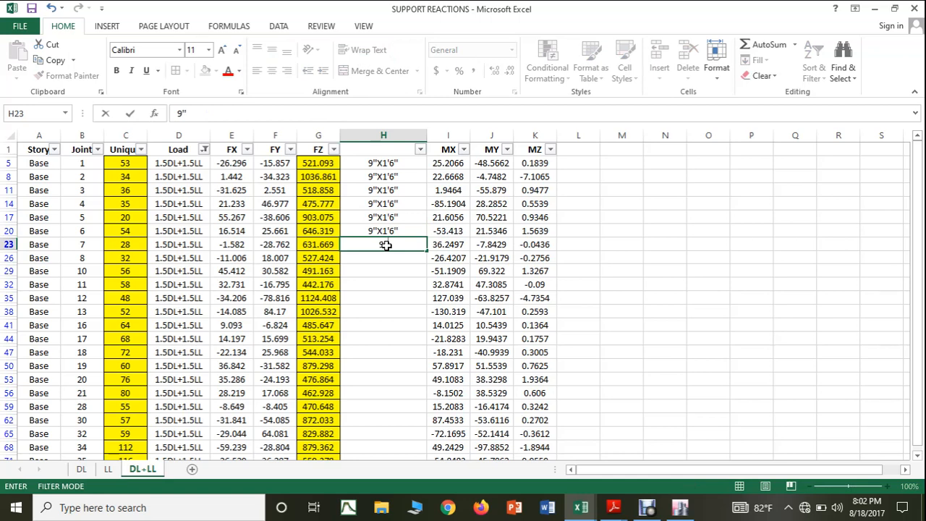
type("\"X")
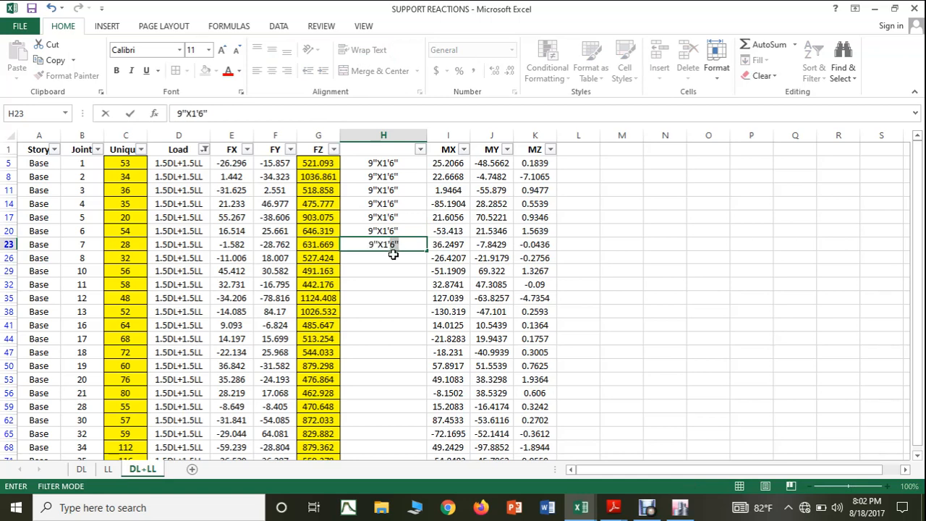
type("1'")
key("Return")
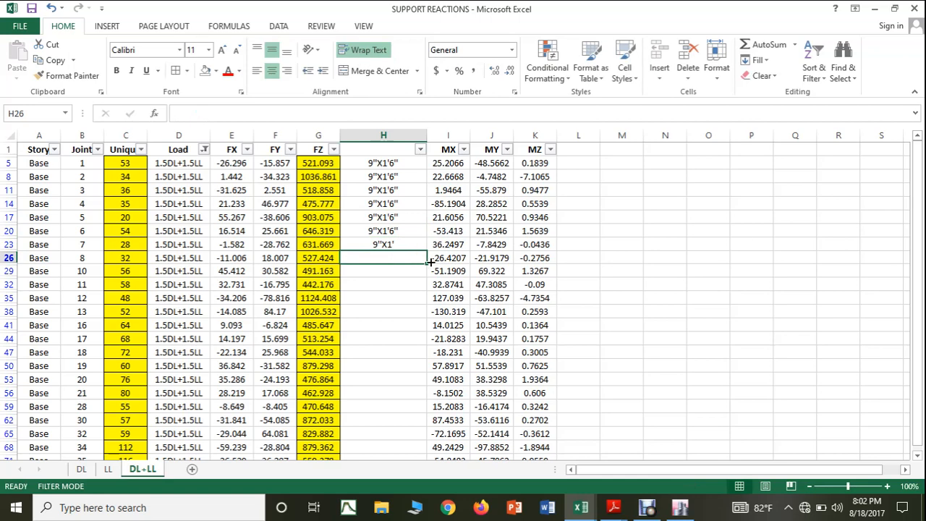
Step: Switch to ETABS and check the section properties of the Story3 columns above base joints 32 and 55 in elevation 9
left_click(680, 508)
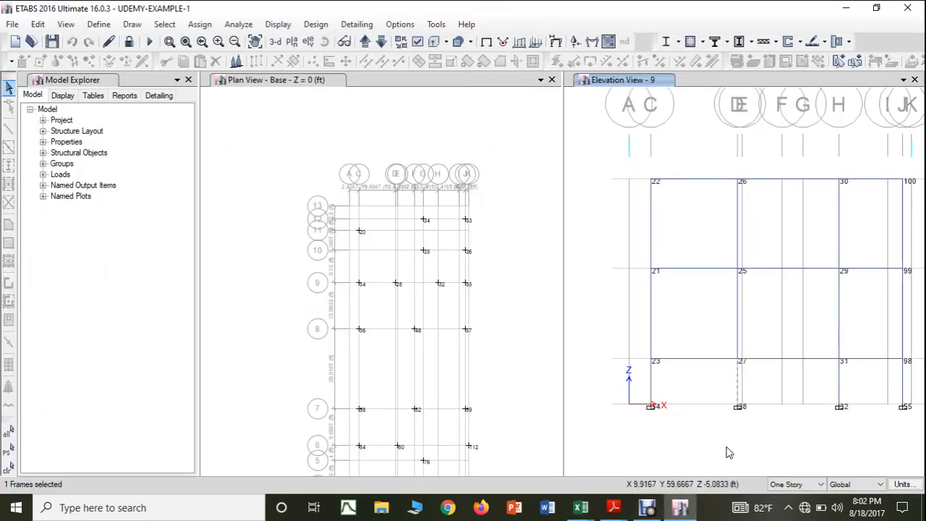
key("Escape")
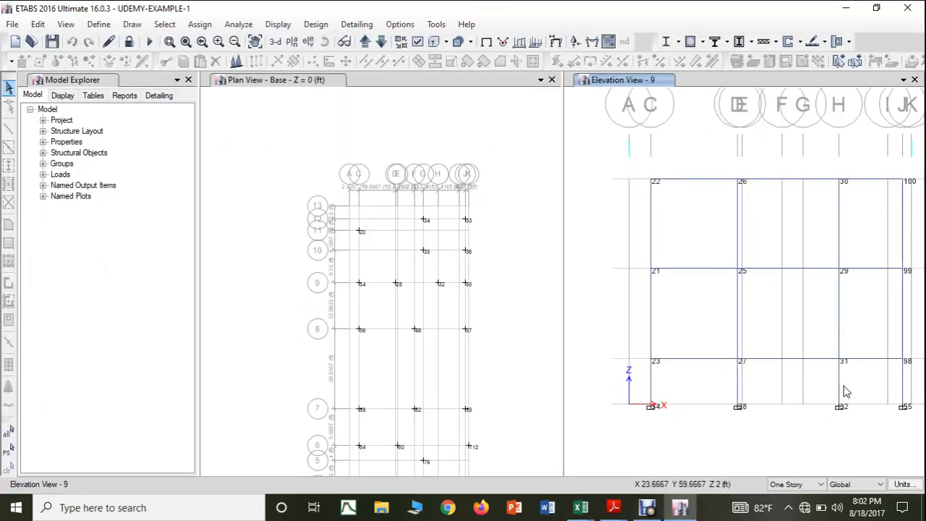
left_click(841, 386)
right_click(841, 386)
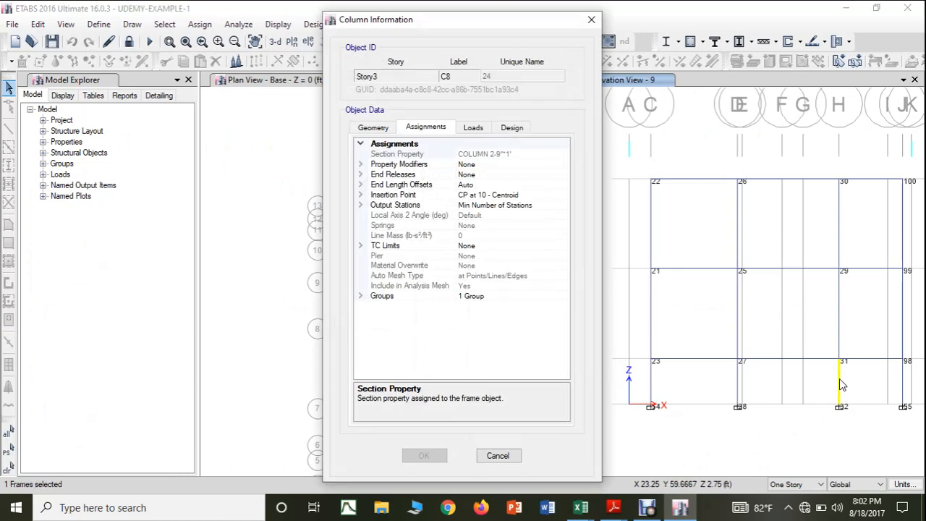
left_click(591, 21)
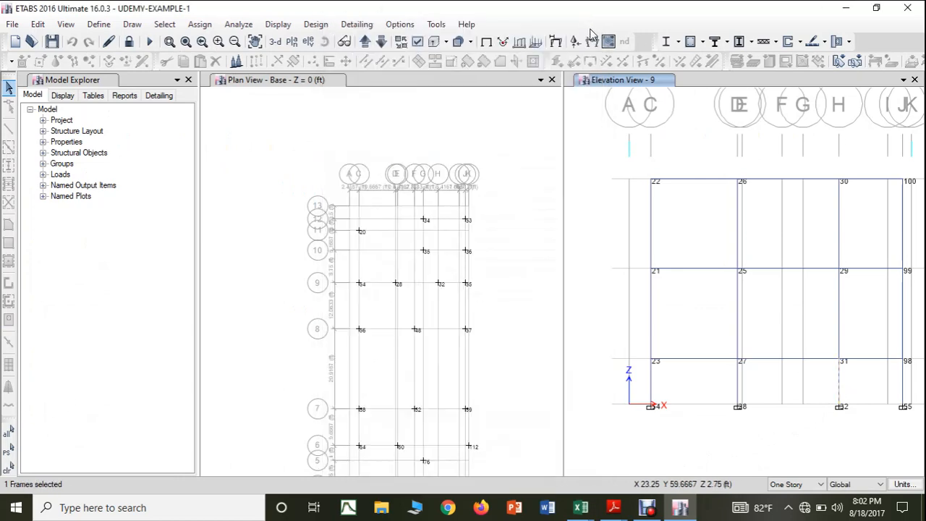
left_click(904, 387)
right_click(906, 389)
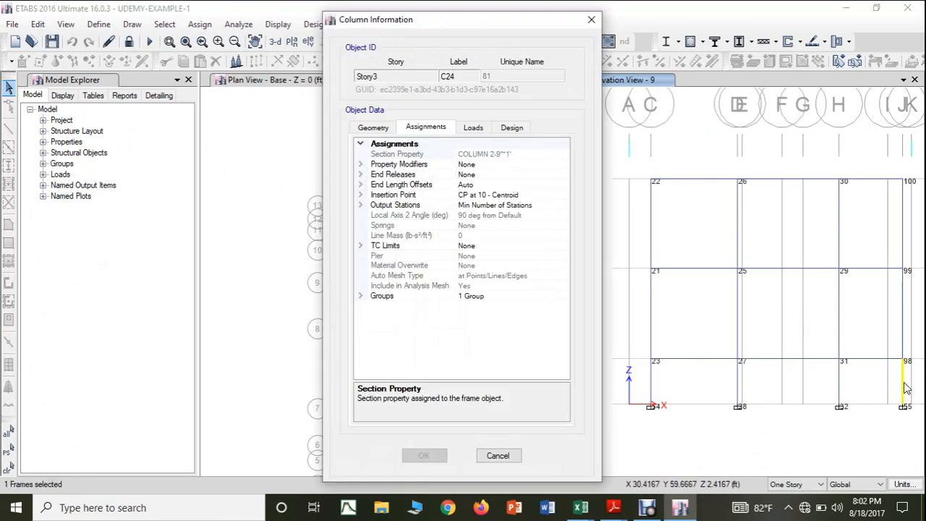
left_click(592, 20)
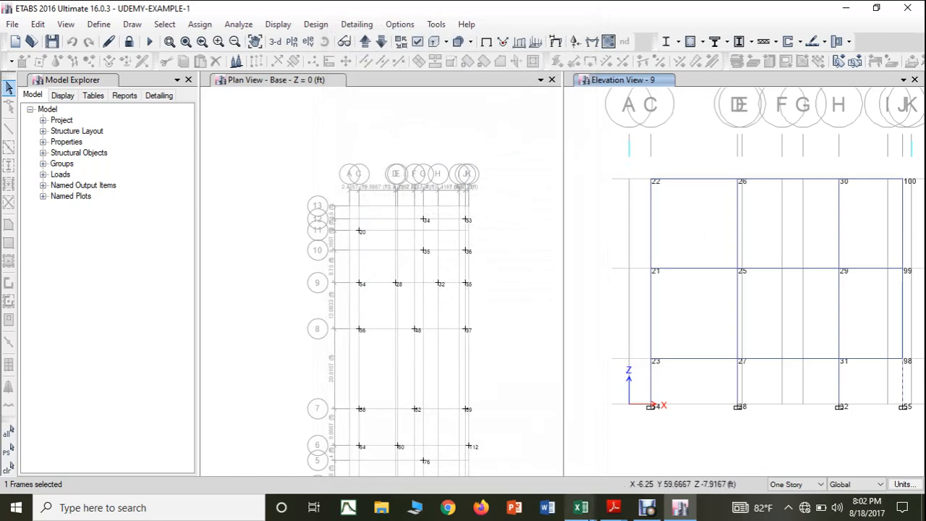
Step: Return to the SUPPORT REACTIONS workbook and fill the column size from H23 down to H26 for joint 32
mouse_move(582, 509)
left_click(622, 473)
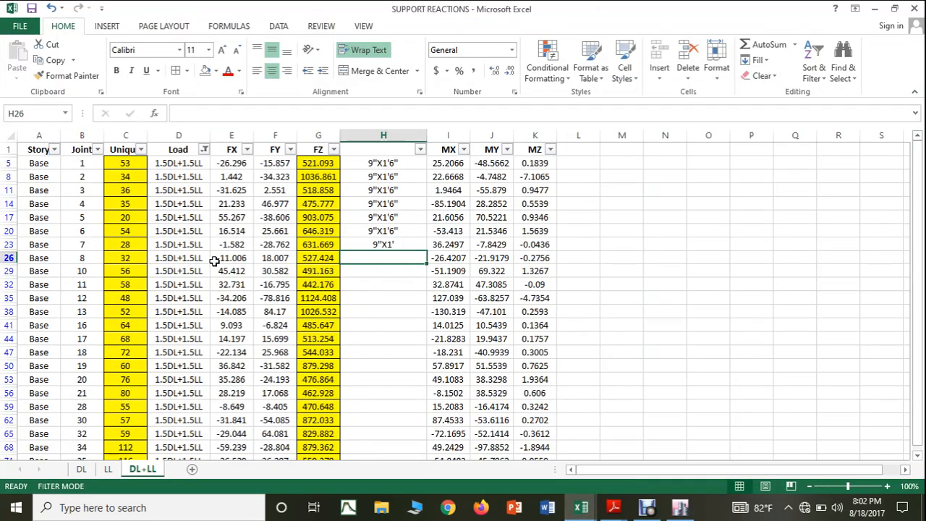
left_click(412, 244)
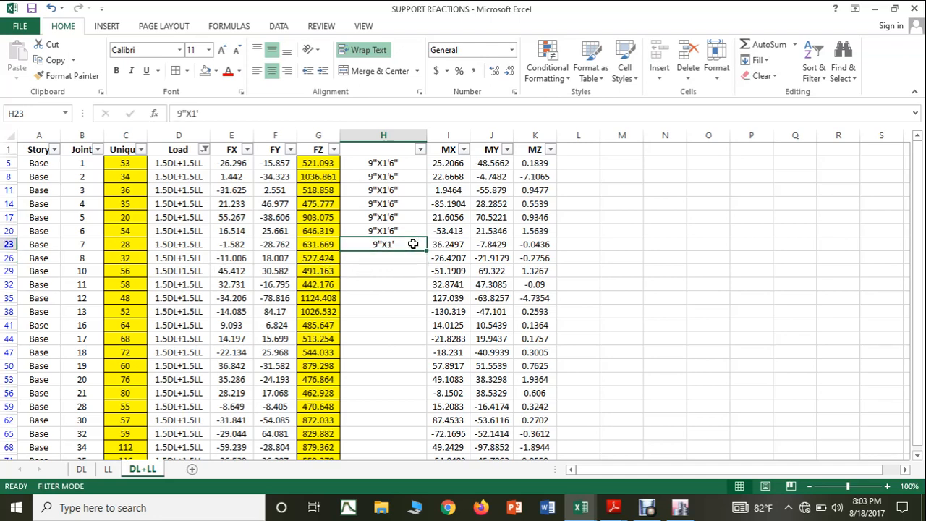
left_click_drag(427, 248, 430, 265)
Step: Check the joint labels on the ETABS base plan, and copy the size from H26 to H59 for joint 55 in the SUPPORT REACTIONS workbook
left_click(684, 510)
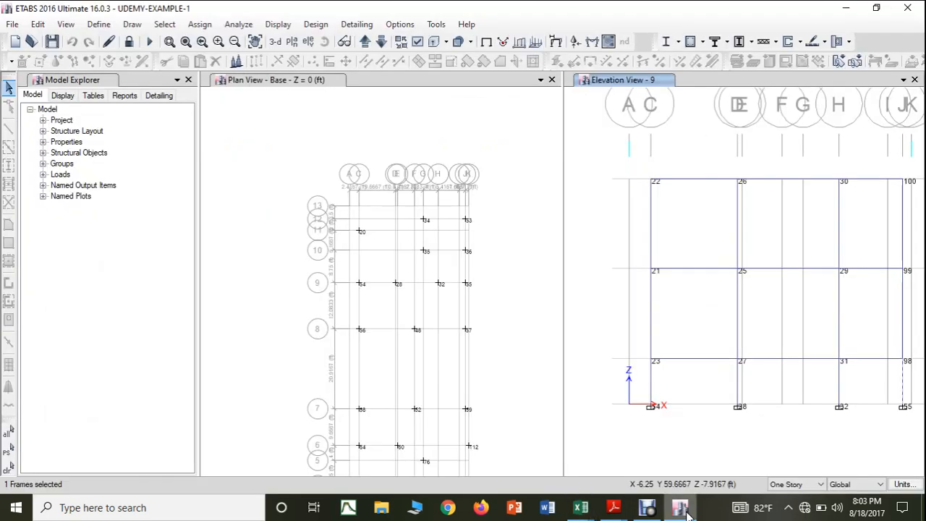
scroll(465, 302, "up", 3)
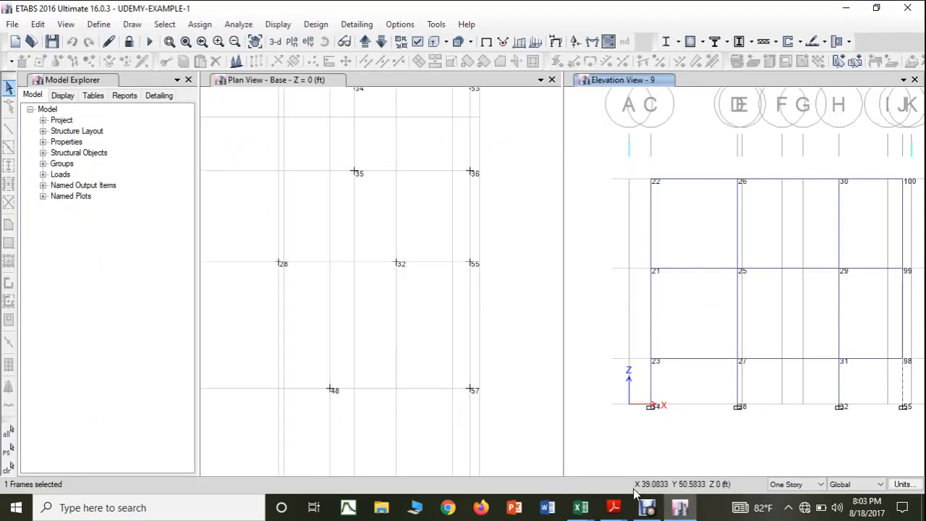
mouse_move(583, 509)
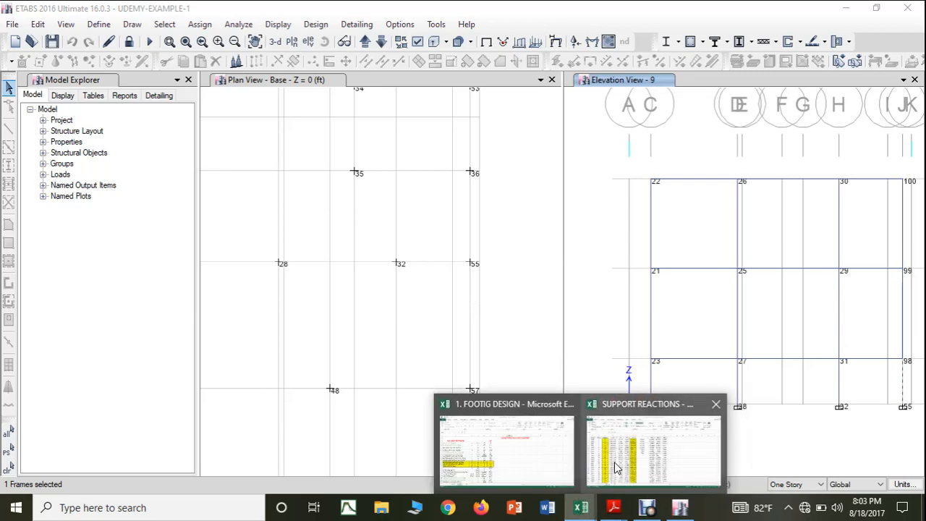
left_click(636, 452)
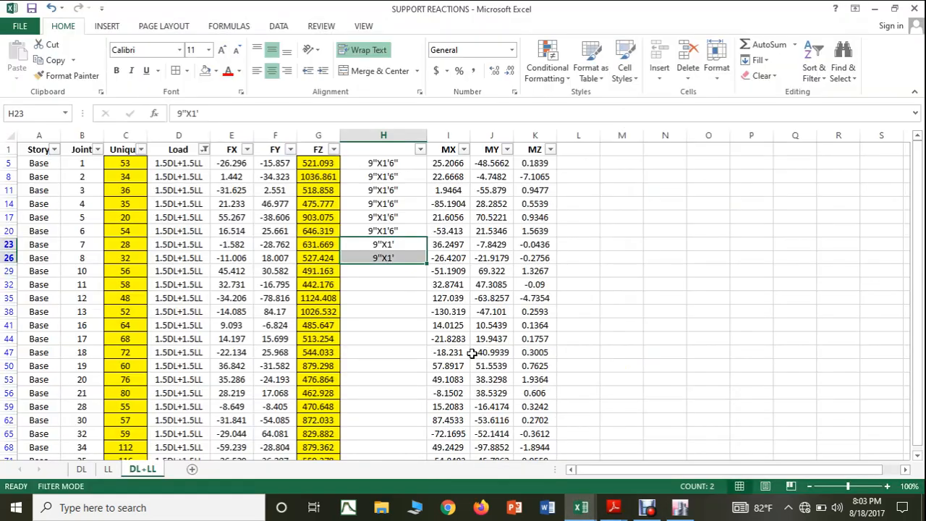
left_click(376, 258)
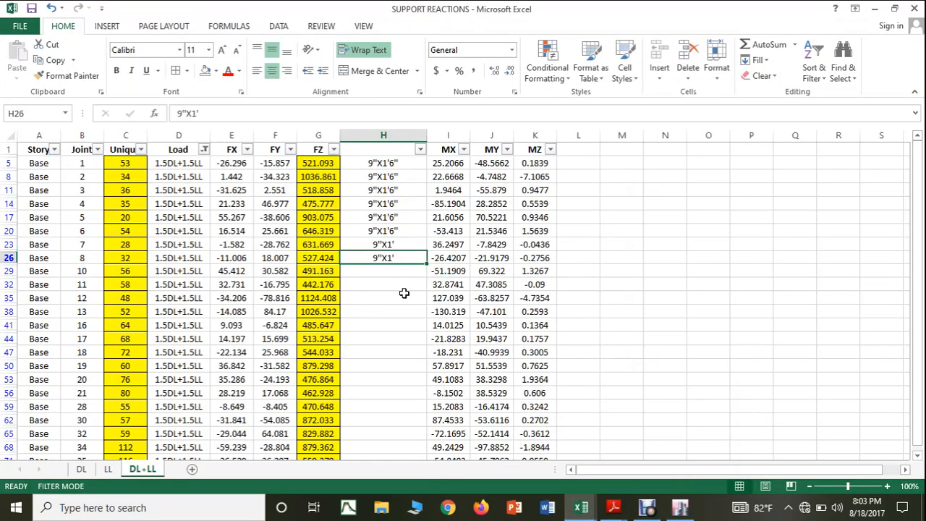
key("ctrl+c")
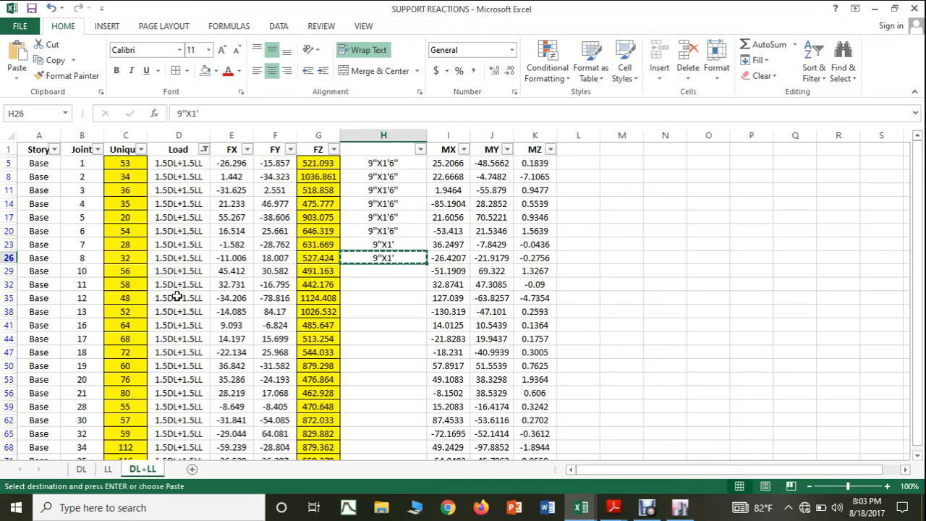
left_click(382, 410)
key("ctrl+v")
key("Escape")
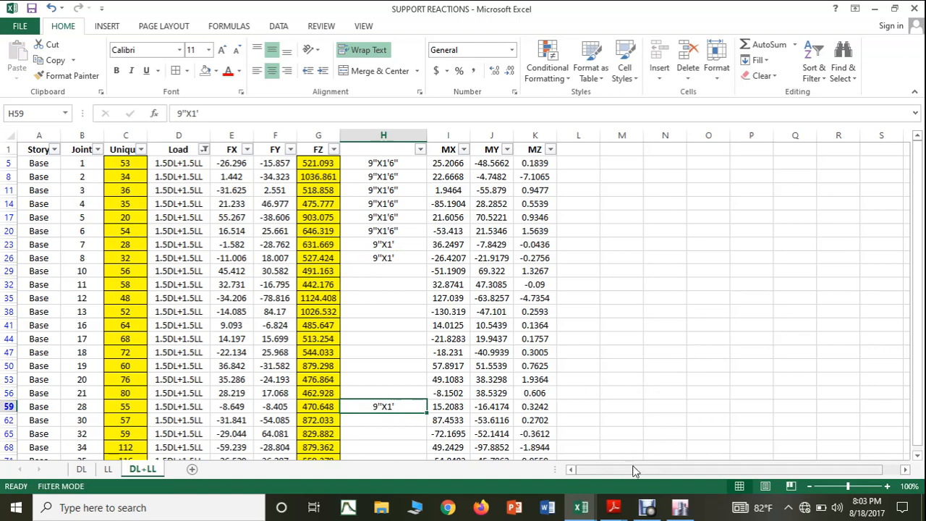
Step: Switch to ETABS, show elevation 8, and check the section property of the Story3 column above base joint 56
left_click(680, 507)
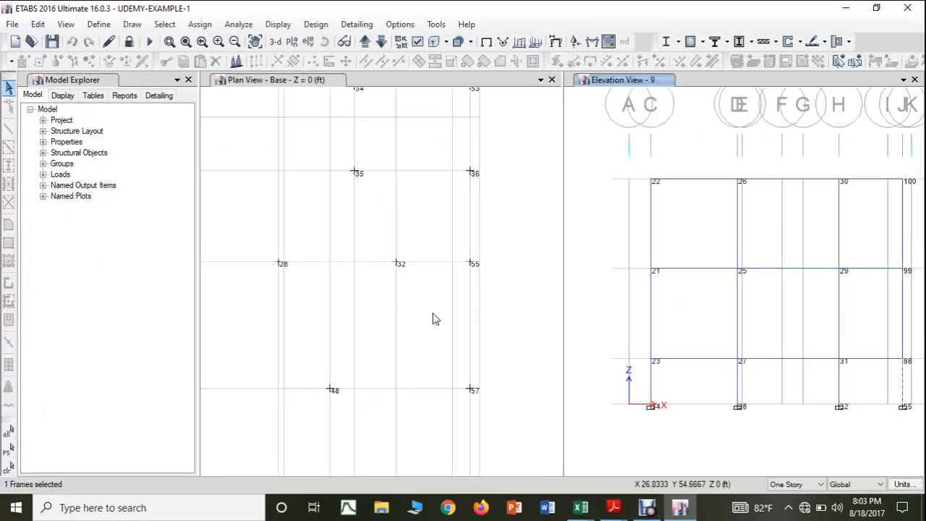
scroll(434, 319, "down", 3)
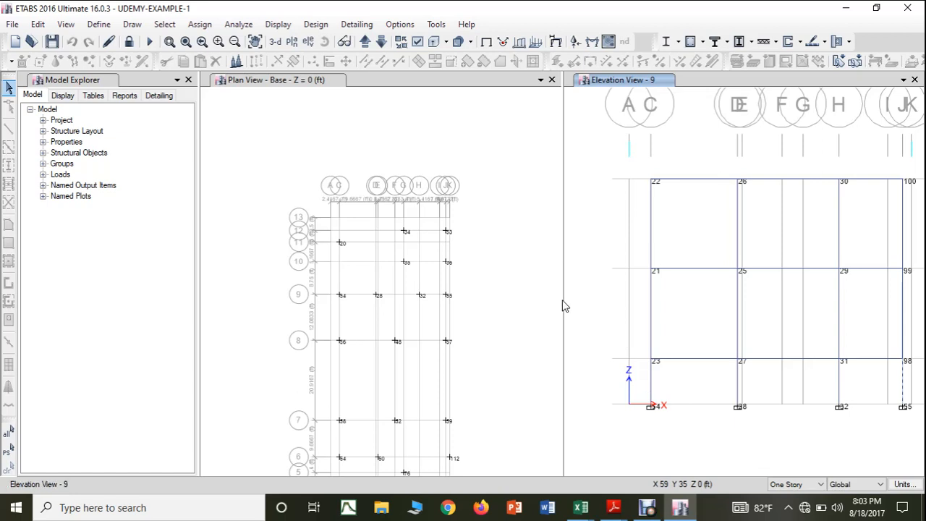
left_click(381, 44)
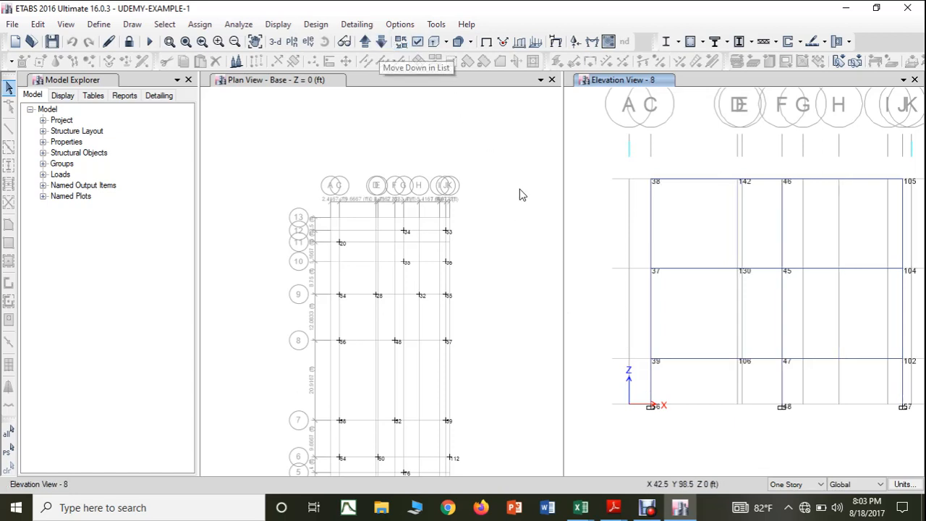
right_click(653, 389)
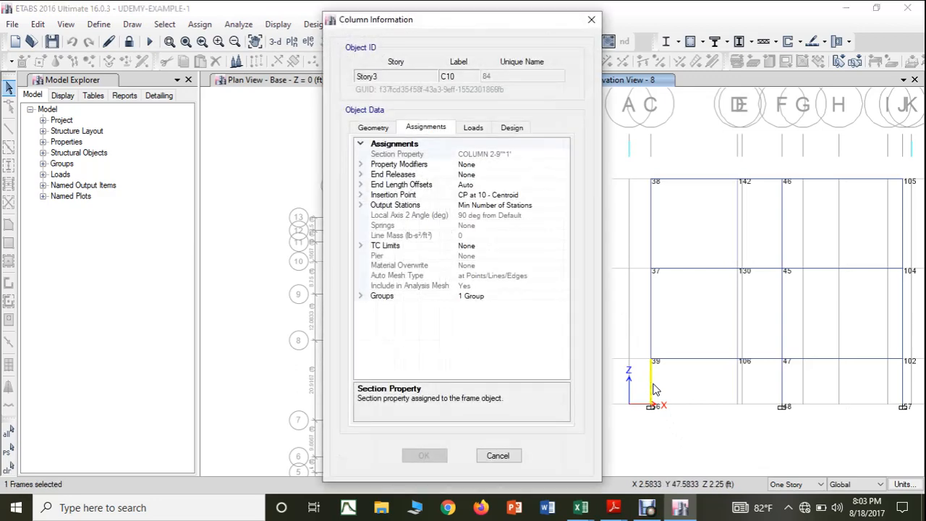
left_click(591, 20)
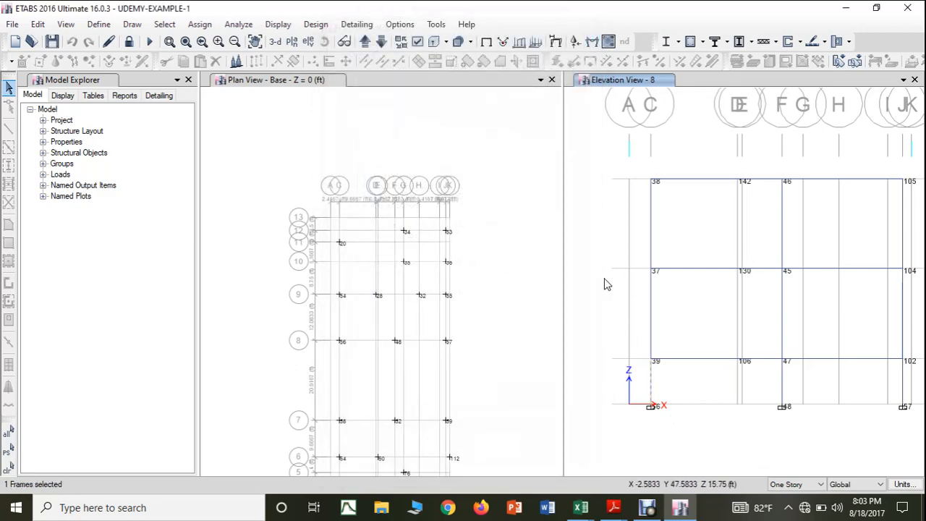
Step: Return to the SUPPORT REACTIONS workbook and fill the column size 9"X1' from H26 down to H29 for joint 56
mouse_move(581, 507)
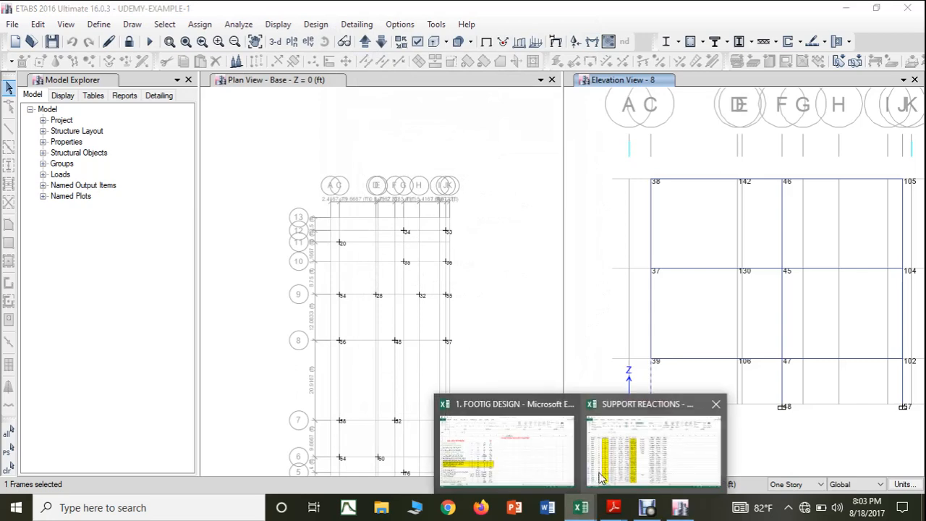
left_click(651, 442)
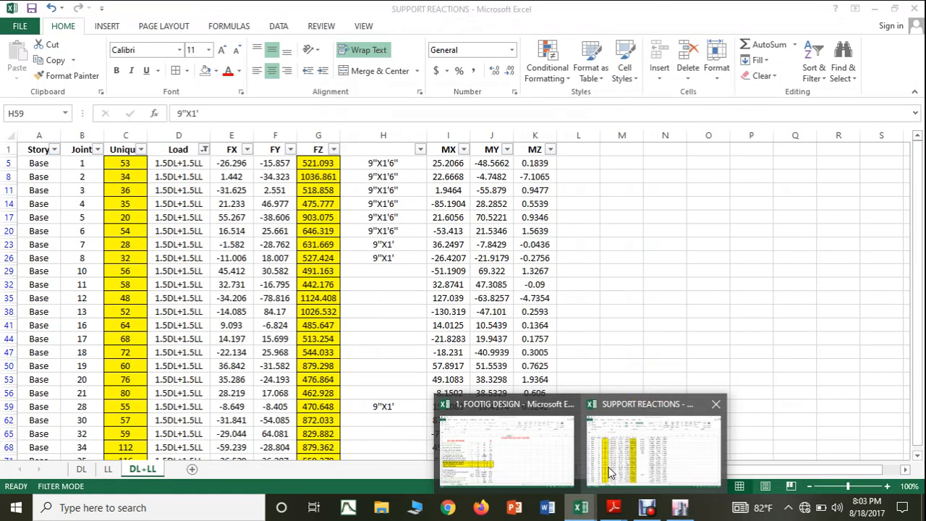
left_click(421, 259)
left_click_drag(426, 263, 434, 281)
Step: Switch to ETABS and check the section property of the Story3 column above base joint 48 in elevation 8
left_click(682, 508)
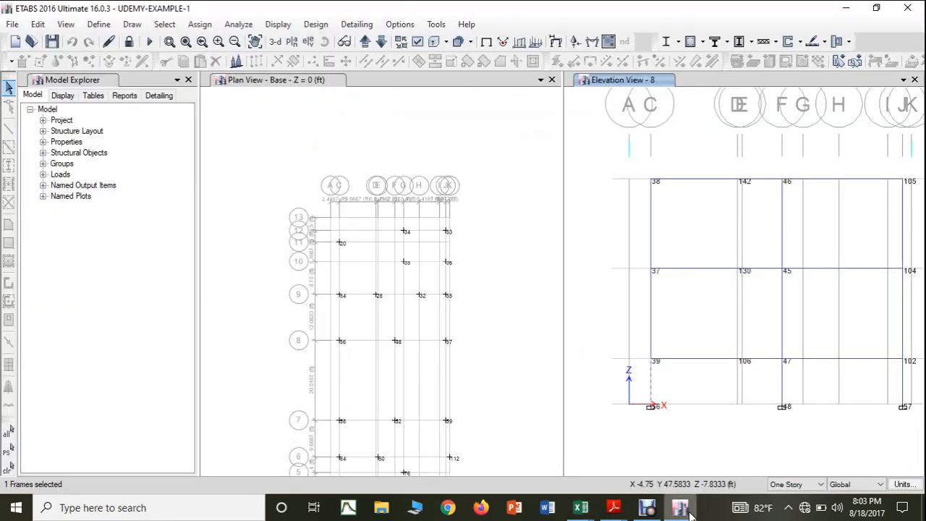
right_click(786, 387)
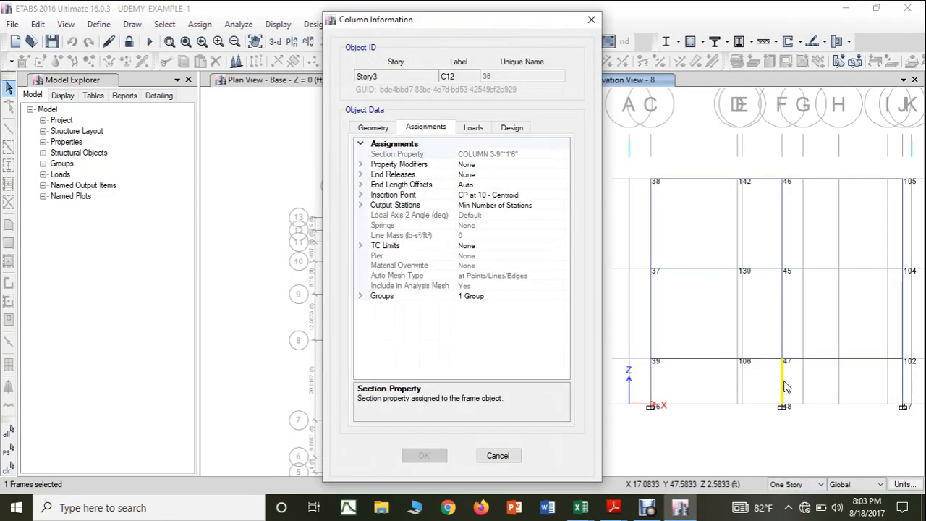
left_click(592, 19)
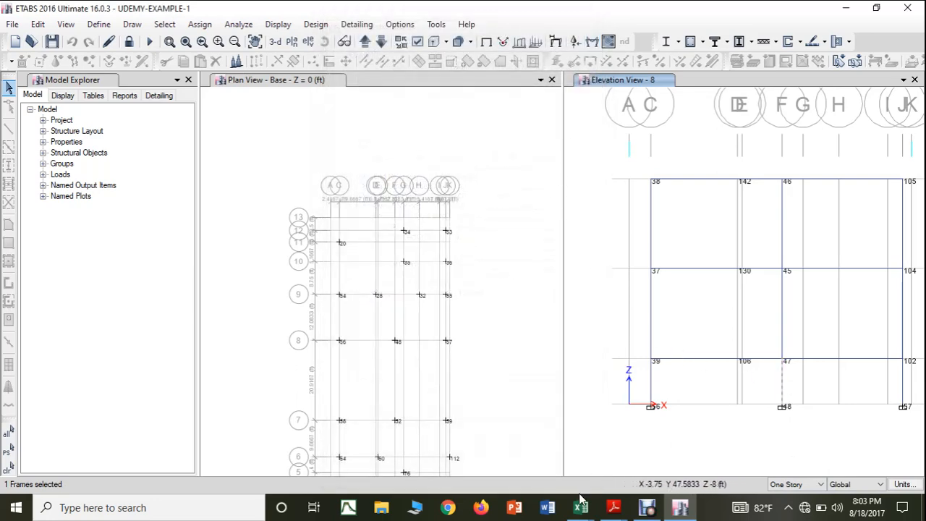
Step: Return to the SUPPORT REACTIONS workbook and copy the column size 9"X1'6" from H20 to H35 for joint 48
mouse_move(580, 507)
left_click(636, 441)
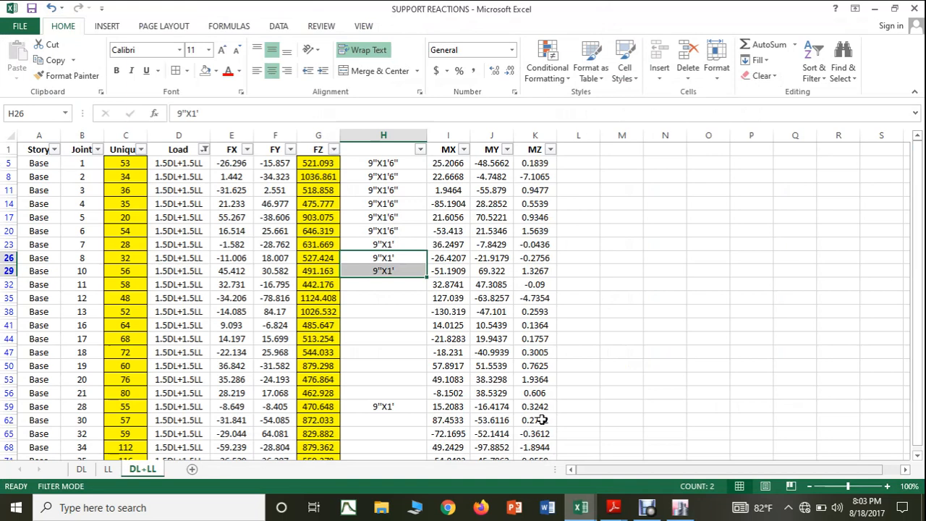
left_click(380, 231)
key("ctrl+c")
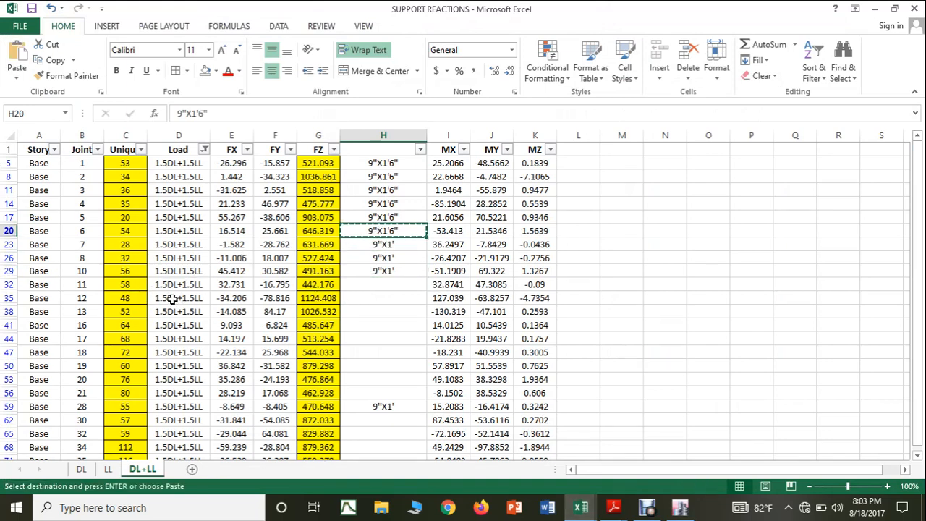
left_click(372, 297)
key("ctrl+v")
key("Escape")
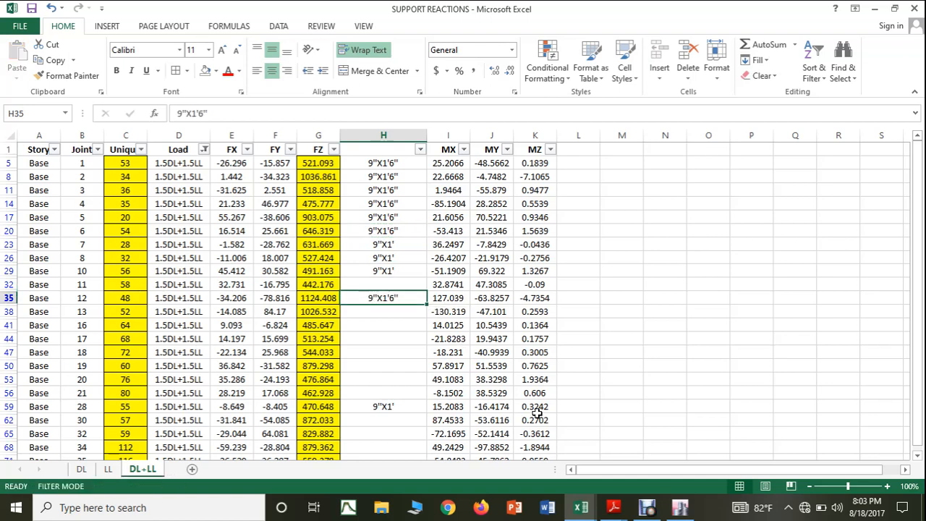
Step: Switch to ETABS and check the section property of the Story3 column above base joint 57 in elevation 8
left_click(679, 506)
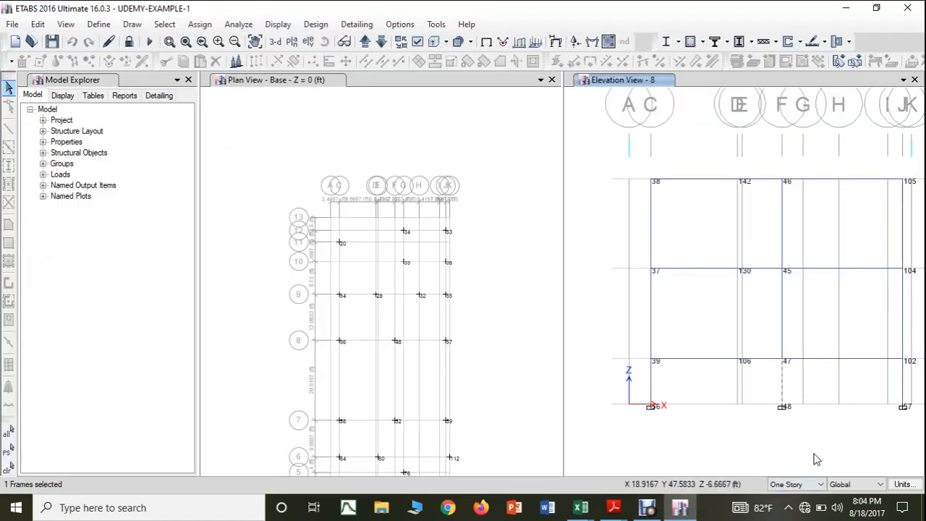
left_click(903, 385)
right_click(902, 384)
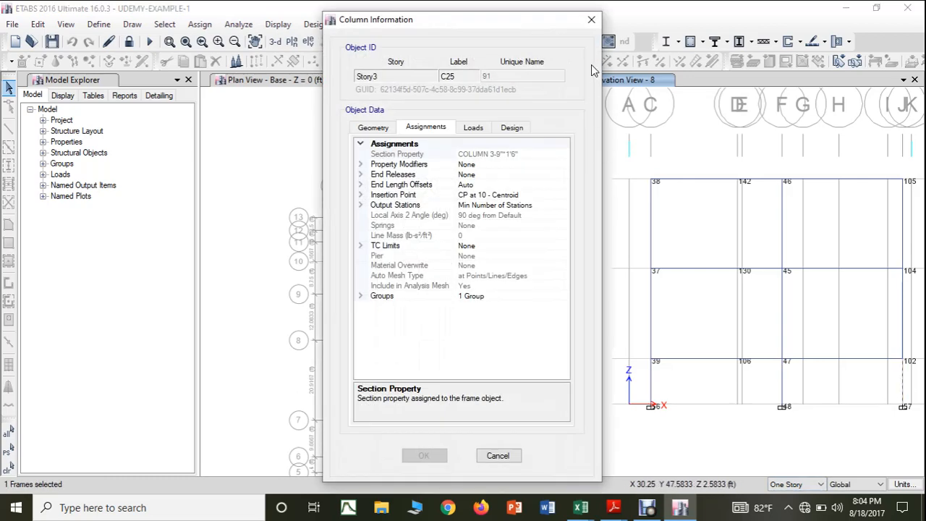
left_click(591, 19)
Step: Return to the SUPPORT REACTIONS workbook and copy the column size 9"X1'6" from H35 to H62 for joint 57
mouse_move(576, 500)
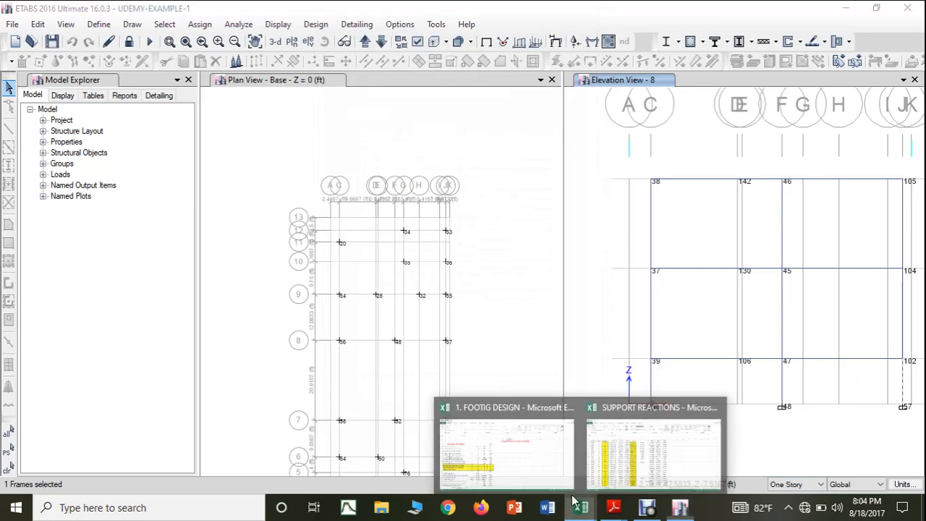
left_click(648, 463)
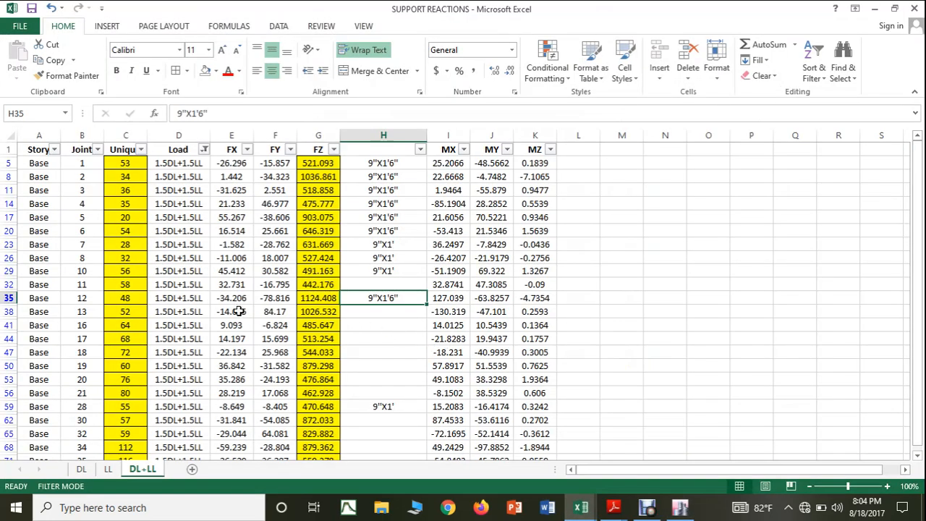
key("ctrl+c")
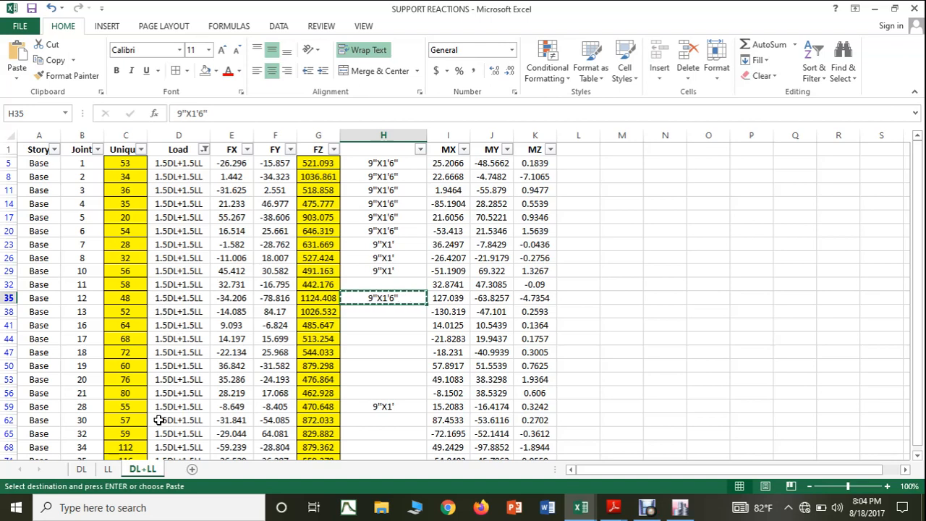
left_click(397, 418)
key("ctrl+v")
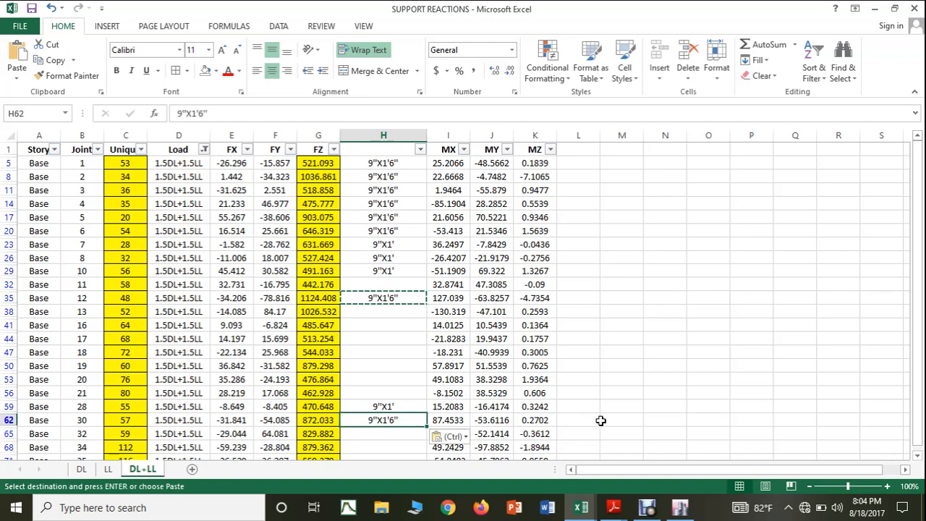
key("Escape")
left_click(674, 389)
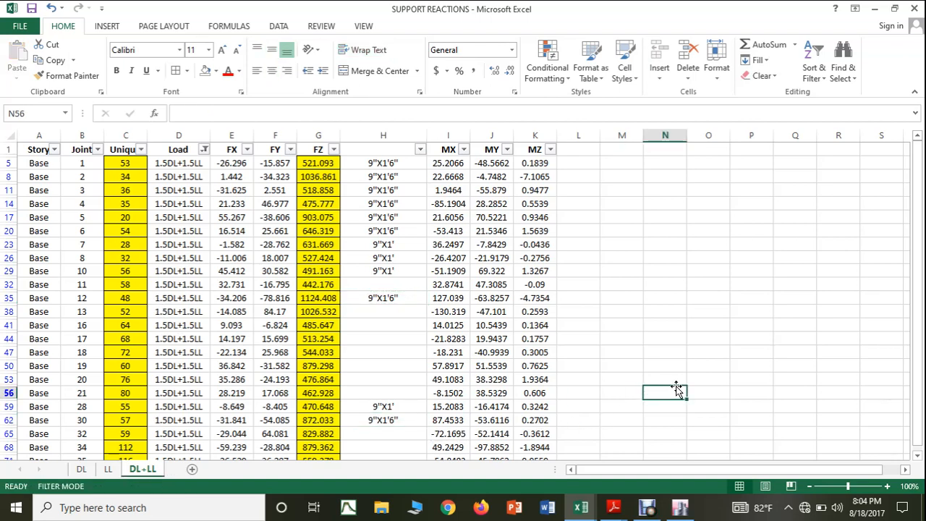
Step: Switch to ETABS, show elevation 7, and check the section property of the Story3 column above base joint 58
left_click(647, 507)
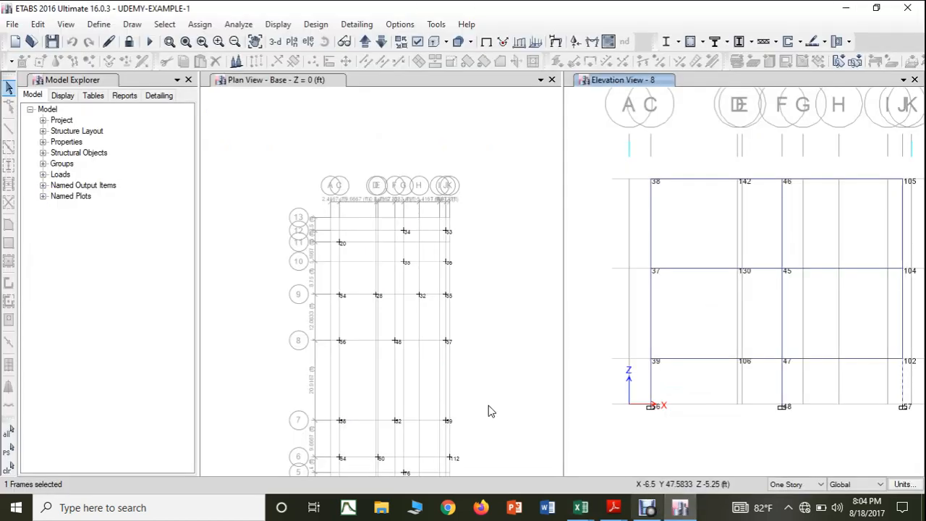
scroll(345, 433, "up", 2)
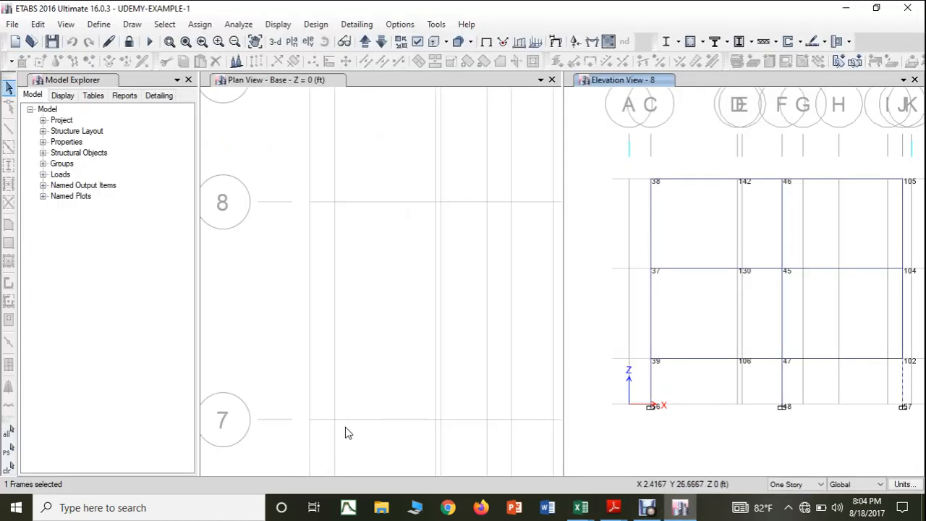
scroll(355, 437, "down", 3)
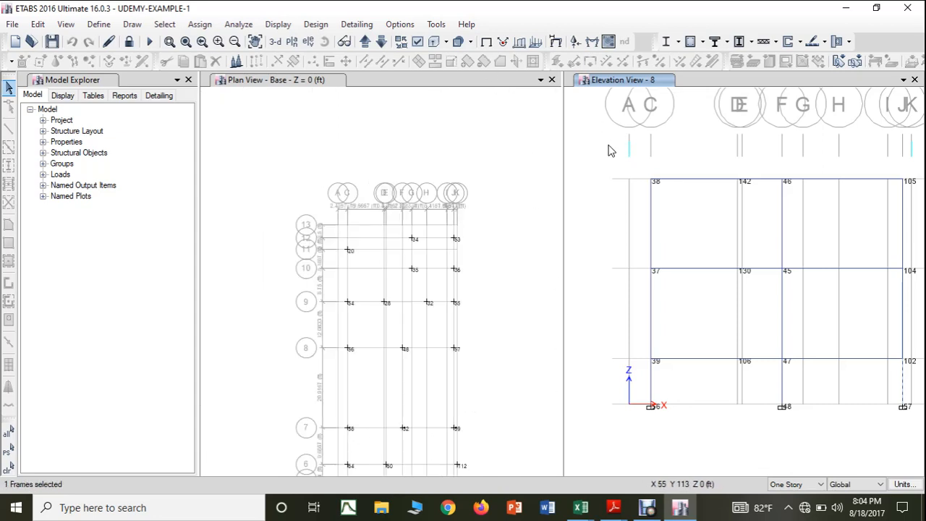
left_click(382, 42)
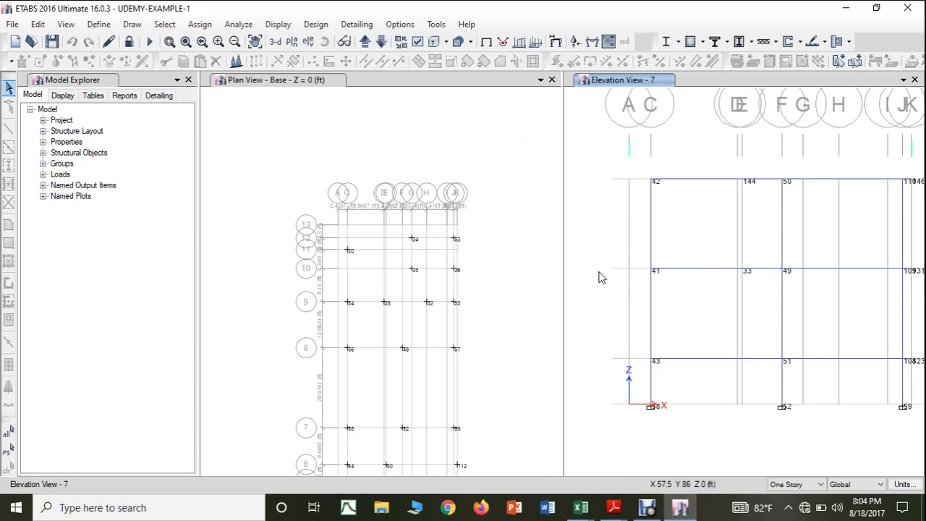
left_click(653, 382)
right_click(653, 381)
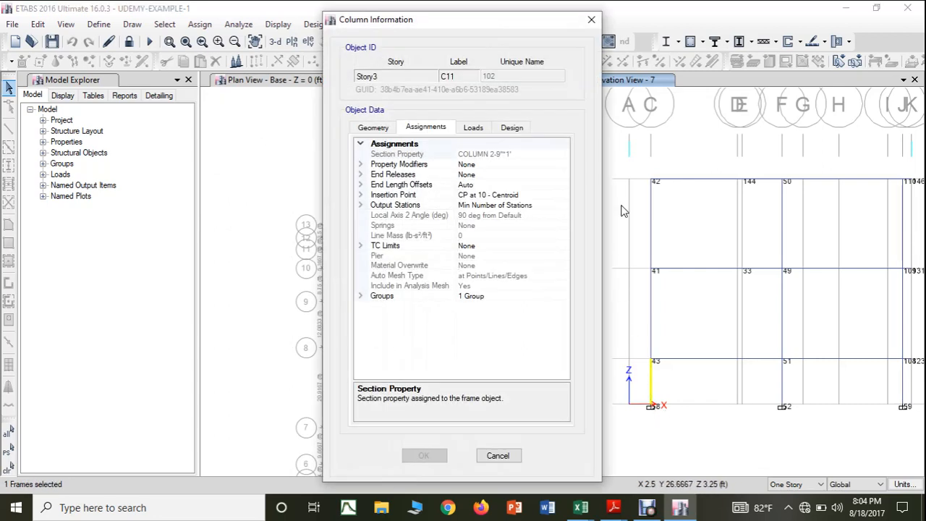
left_click(591, 19)
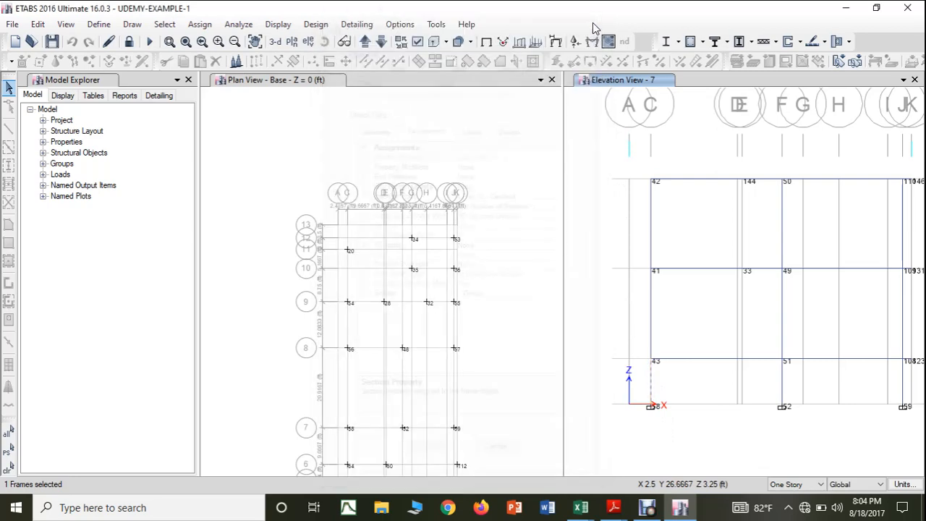
Step: Return to the SUPPORT REACTIONS workbook and fill the column size 9"X1' from H29 down to H32 for joint 58
mouse_move(580, 510)
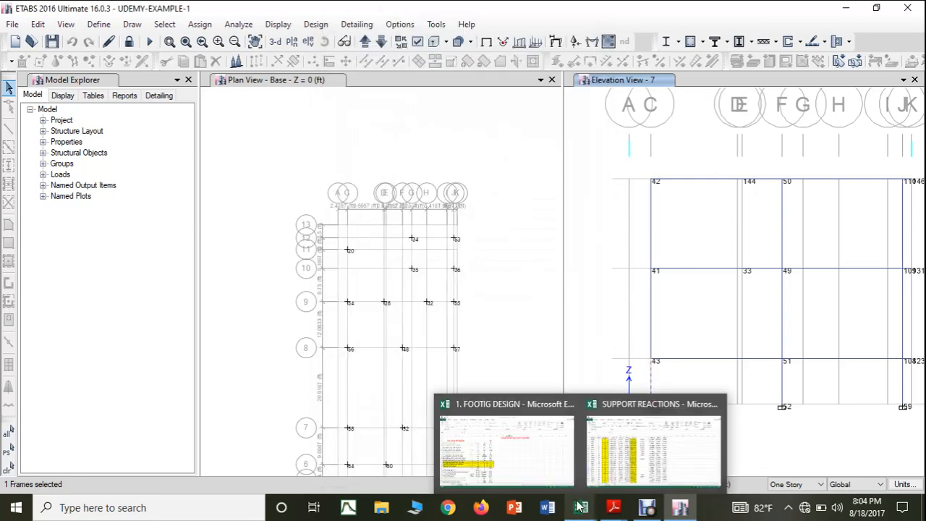
left_click(601, 469)
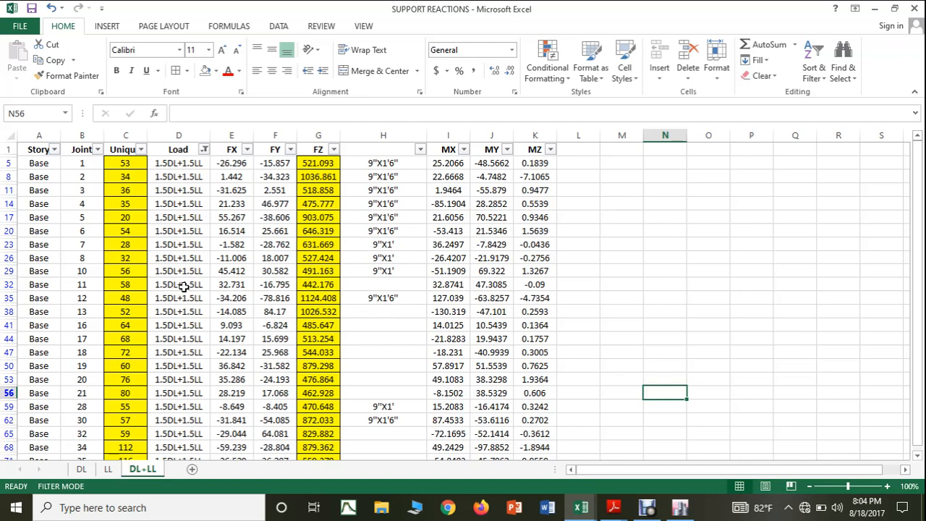
left_click(406, 272)
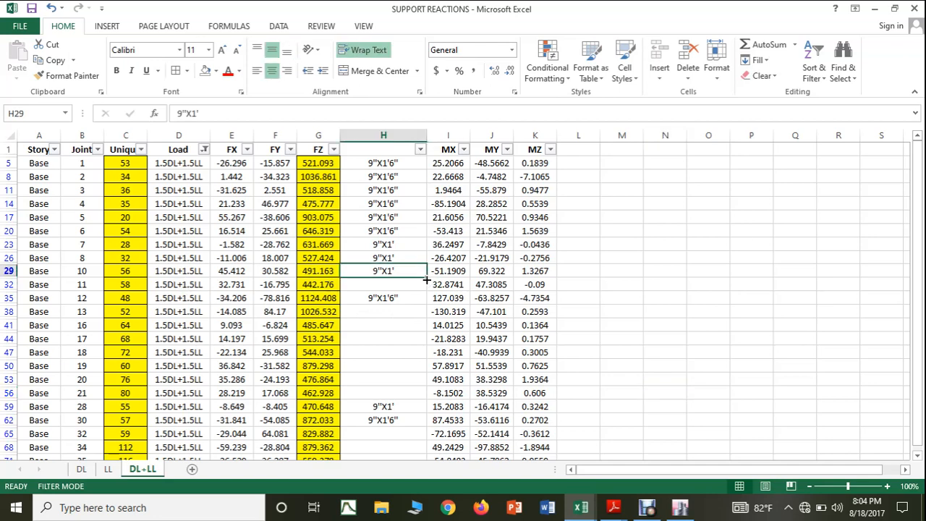
left_click_drag(426, 279, 428, 290)
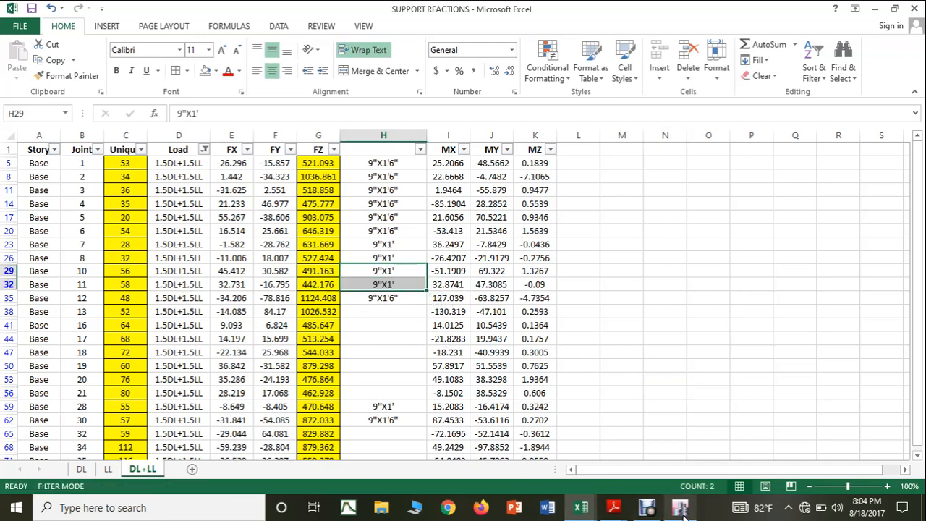
Step: Switch to ETABS, locate joint 52 on the base plan, and check the section property of the Story3 column above it in elevation 7
left_click(683, 515)
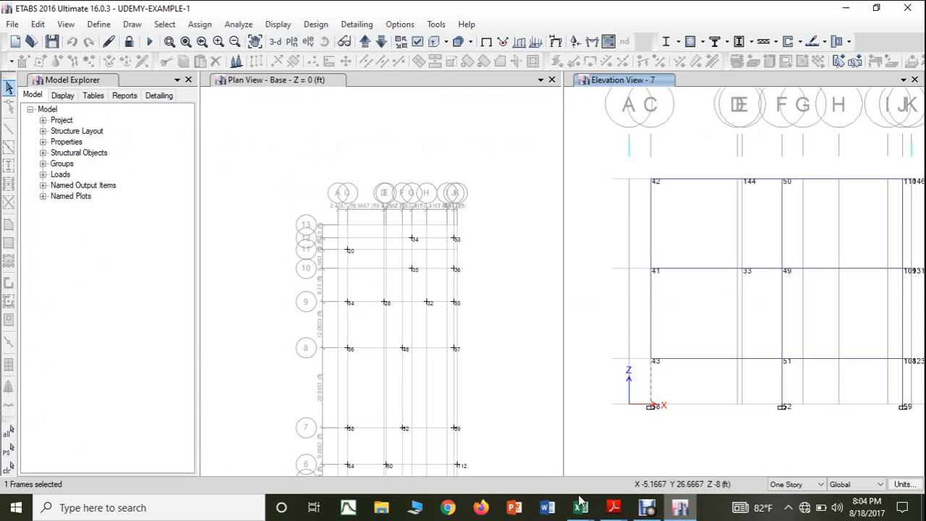
scroll(406, 438, "up", 3)
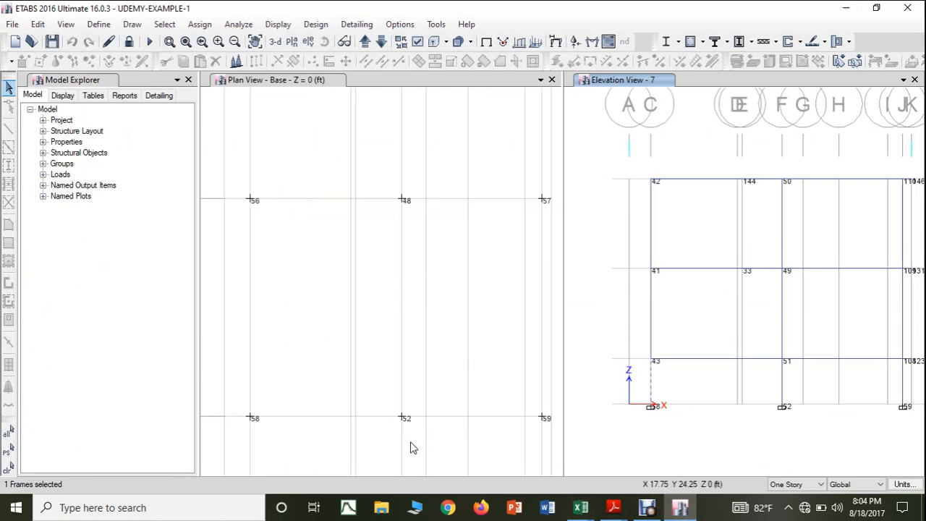
scroll(775, 389, "up", 1)
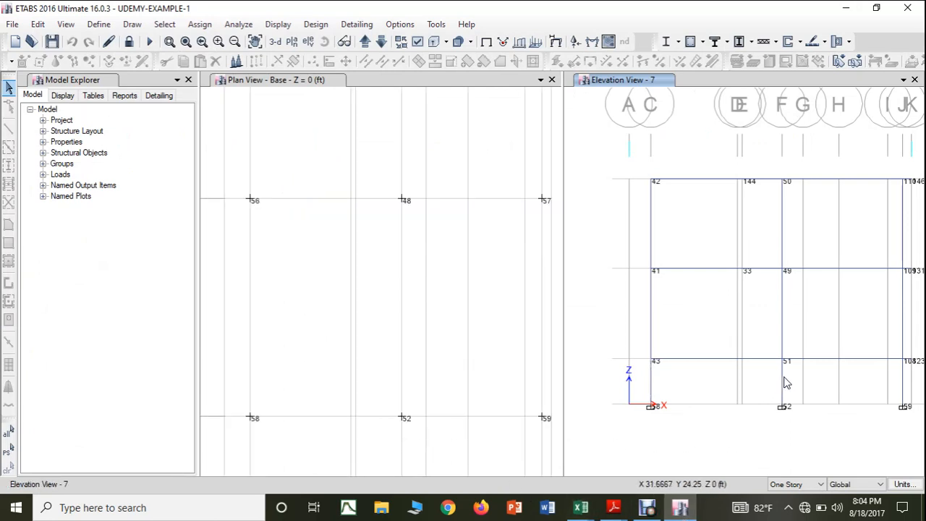
left_click(784, 383)
right_click(784, 383)
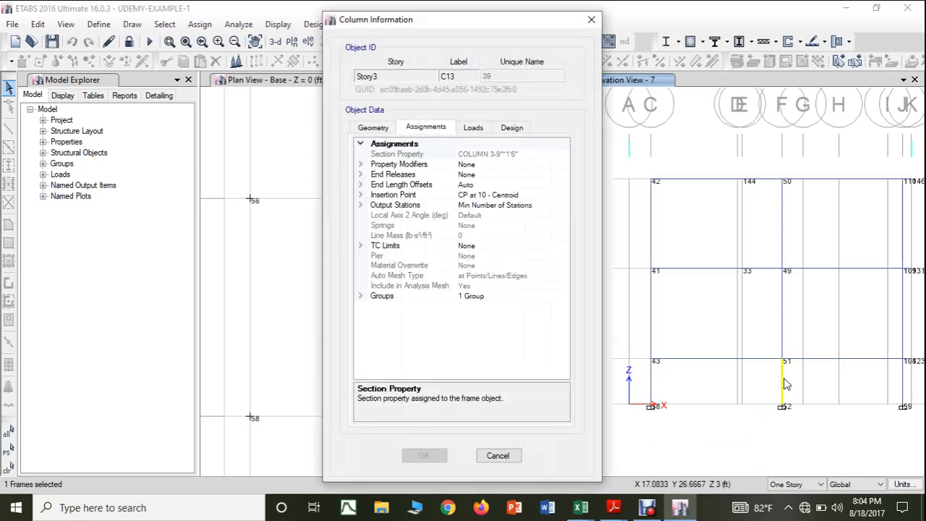
left_click(591, 21)
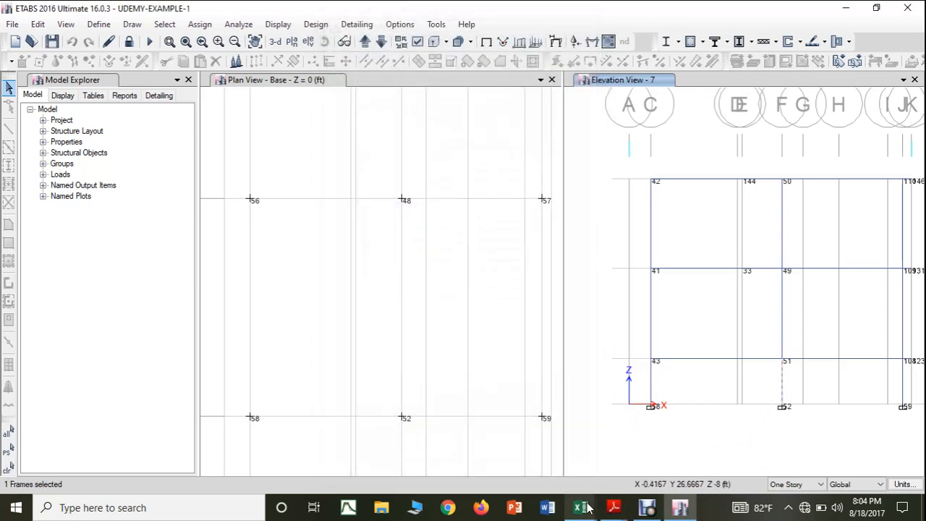
Step: Return to the SUPPORT REACTIONS workbook and fill the column size 9"X1'6" from H35 down to H38 for joint 52
mouse_move(587, 508)
left_click(651, 444)
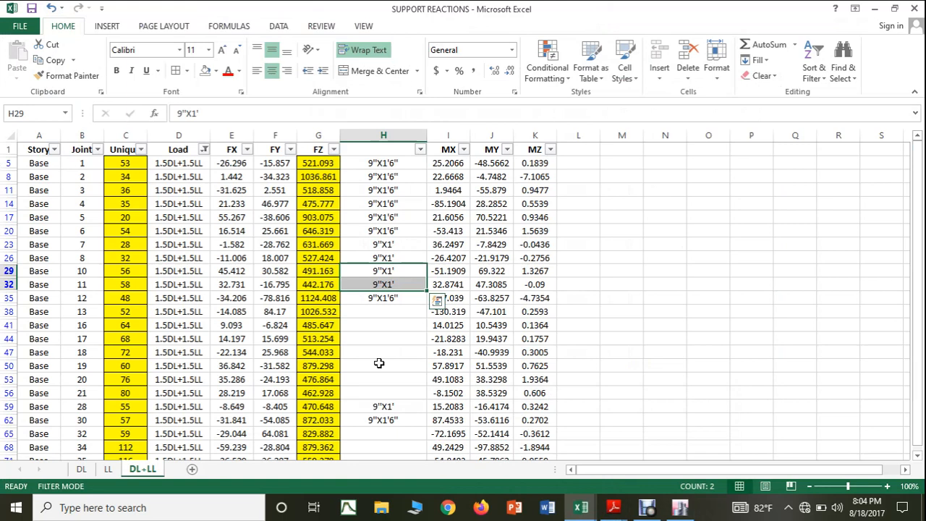
left_click(397, 301)
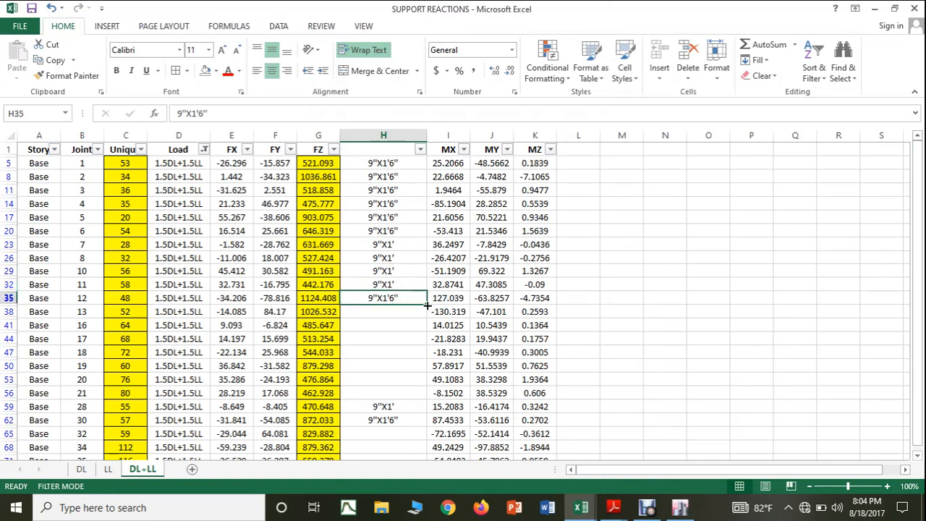
left_click_drag(428, 306, 425, 319)
Step: Switch to ETABS and check the section property of the Story3 column above base joint 59 in elevation 7
left_click(679, 509)
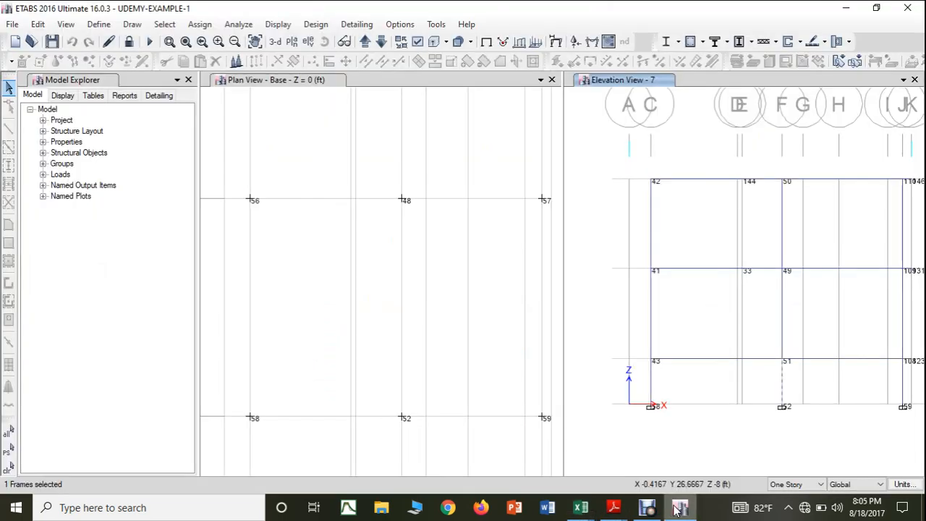
left_click(846, 440)
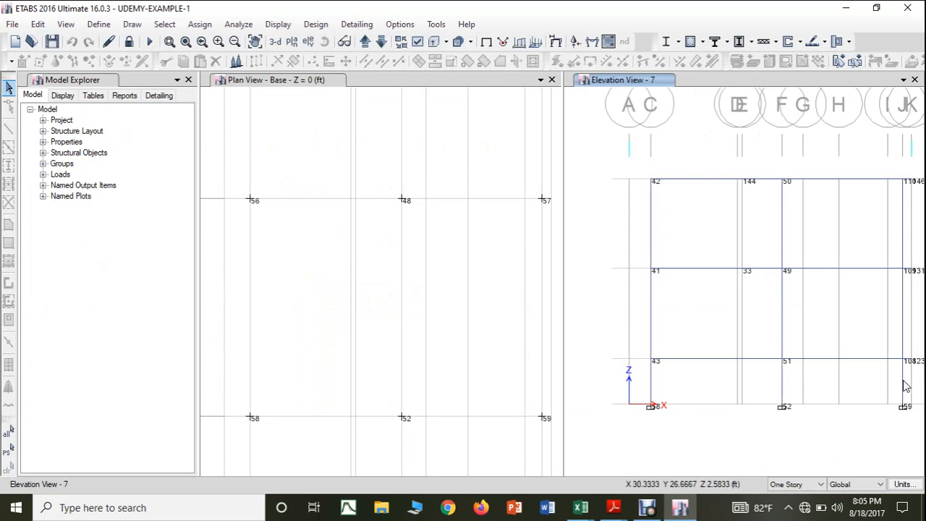
right_click(904, 385)
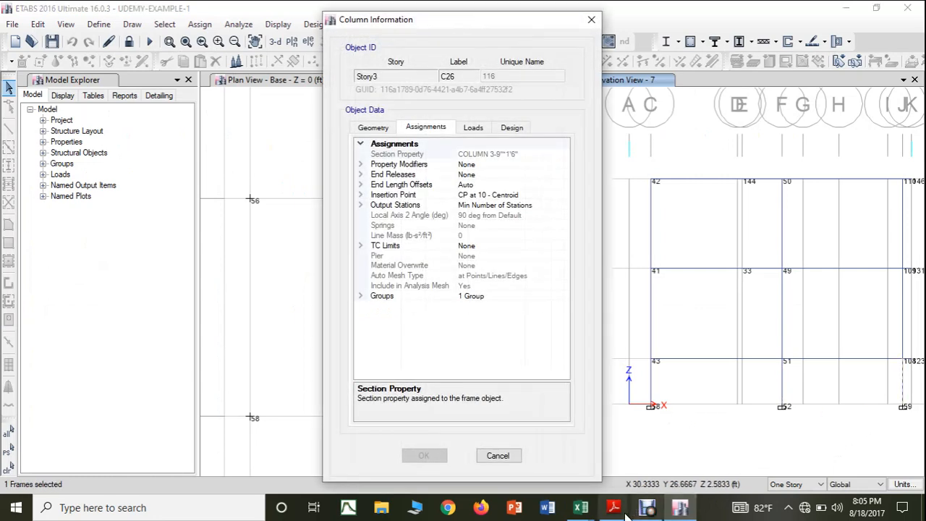
Step: Return to the SUPPORT REACTIONS workbook and copy the column size 9"X1'6" from H38 to H65 for joint 59
left_click(581, 508)
left_click(637, 477)
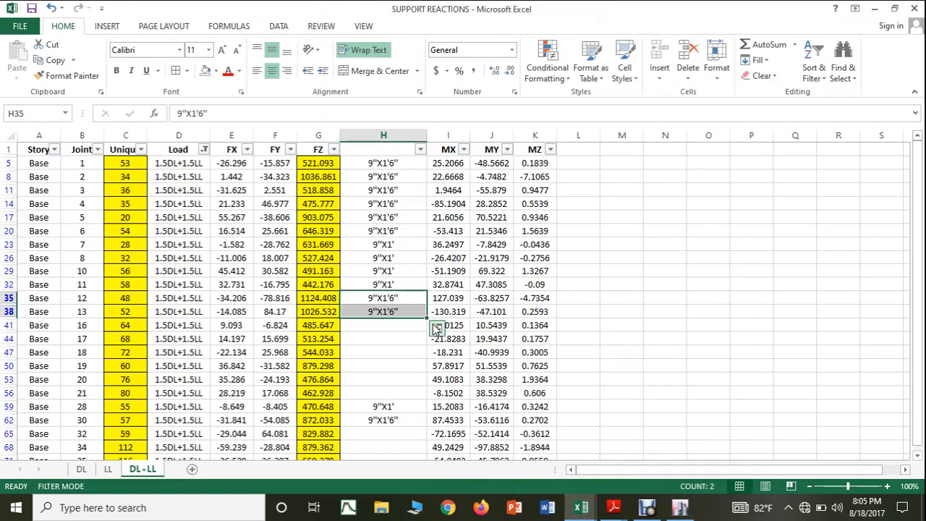
left_click(410, 315)
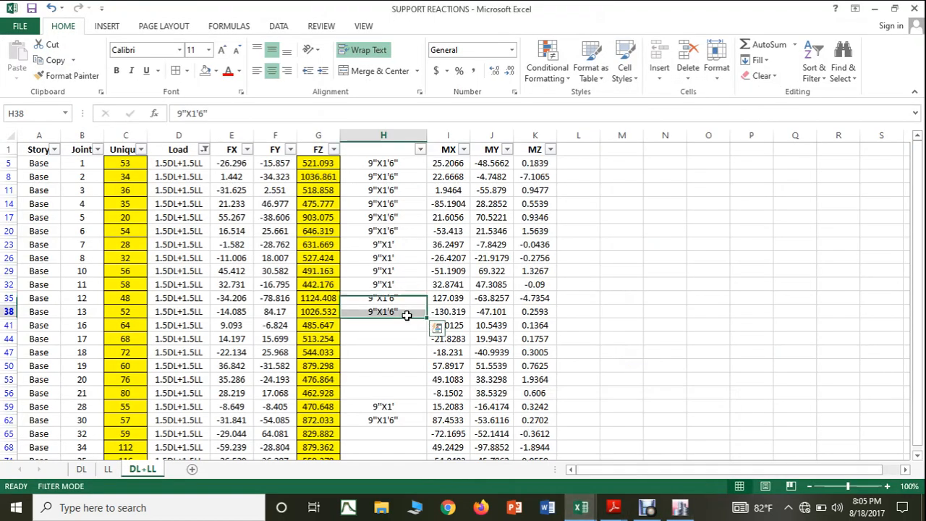
key("ctrl+c")
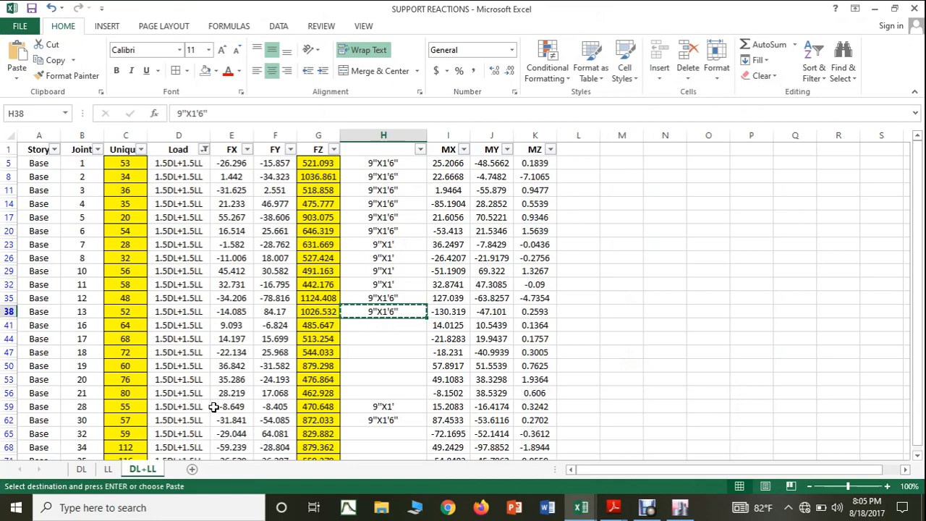
left_click(384, 434)
key("ctrl+v")
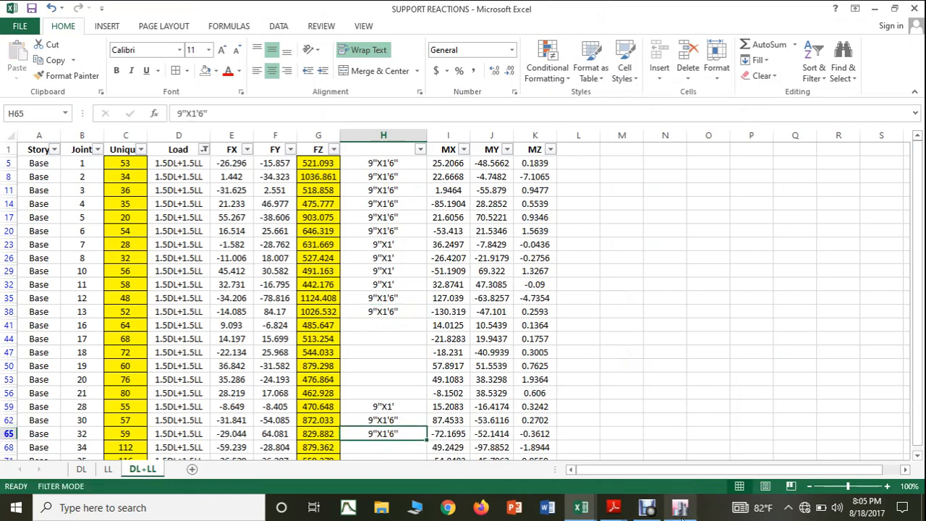
Step: Switch to ETABS, close the column information, show elevation 6, and locate joint 64 on the base plan
left_click(680, 507)
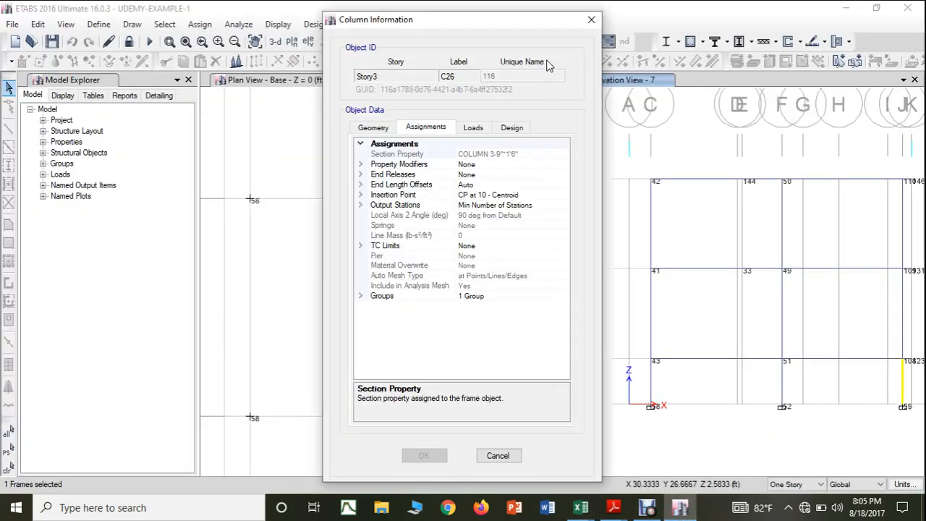
left_click(592, 21)
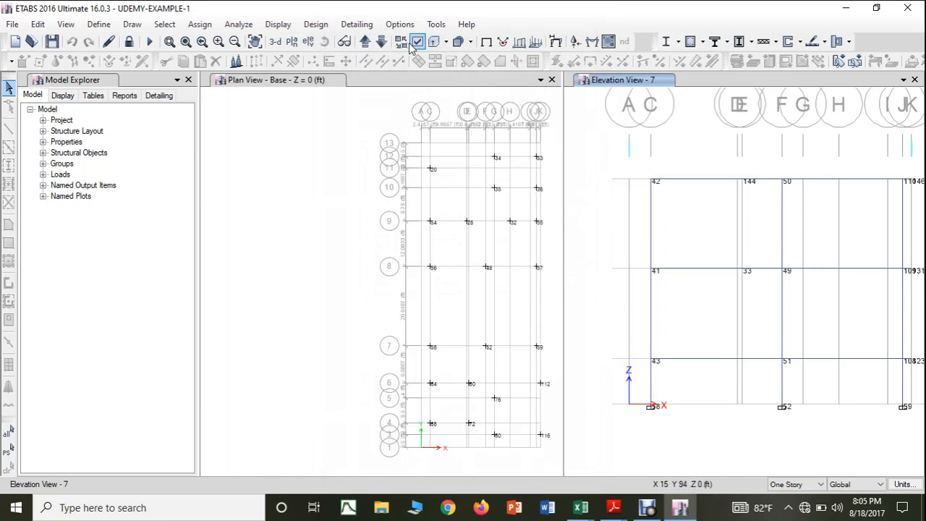
left_click(382, 43)
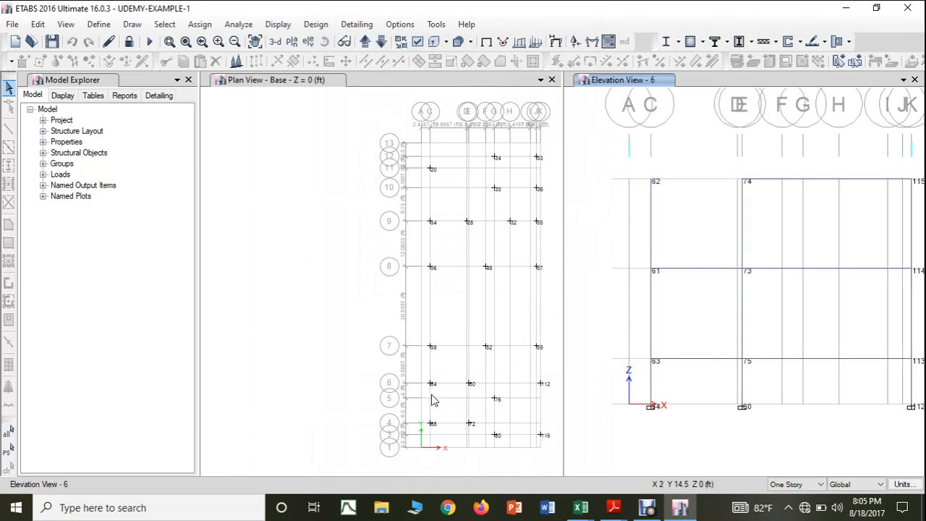
scroll(432, 400, "up", 3)
left_click_drag(432, 398, 274, 372)
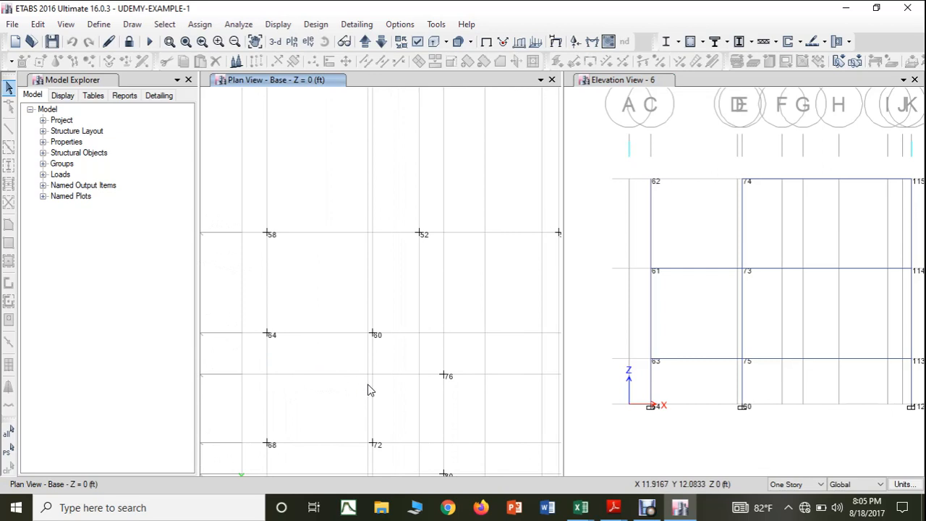
scroll(369, 384, "down", 3)
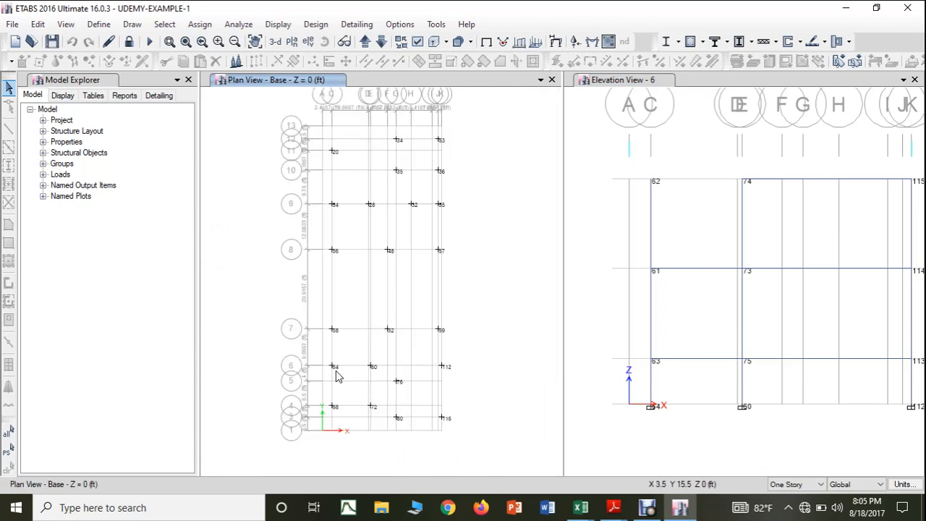
scroll(338, 375, "up", 3)
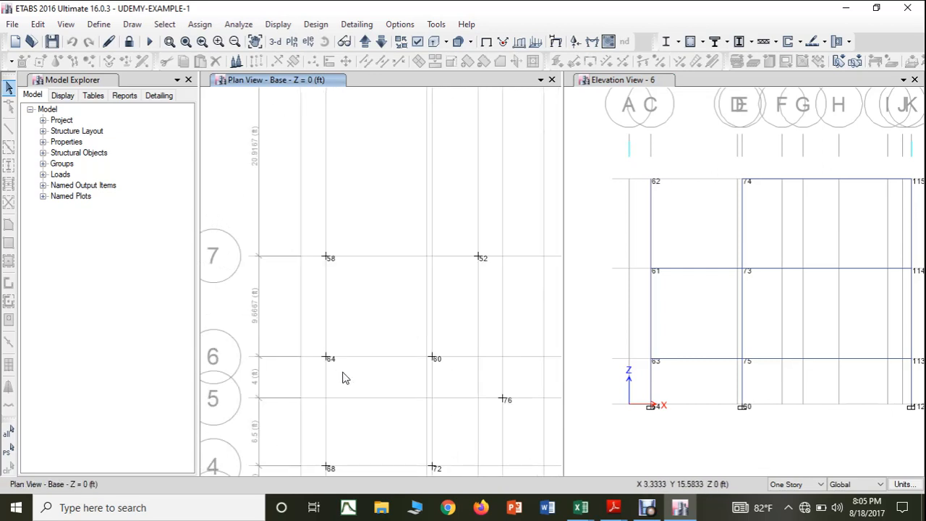
Step: Check the section property of the Story3 column above base joint 64 in elevation 6
left_click(653, 385)
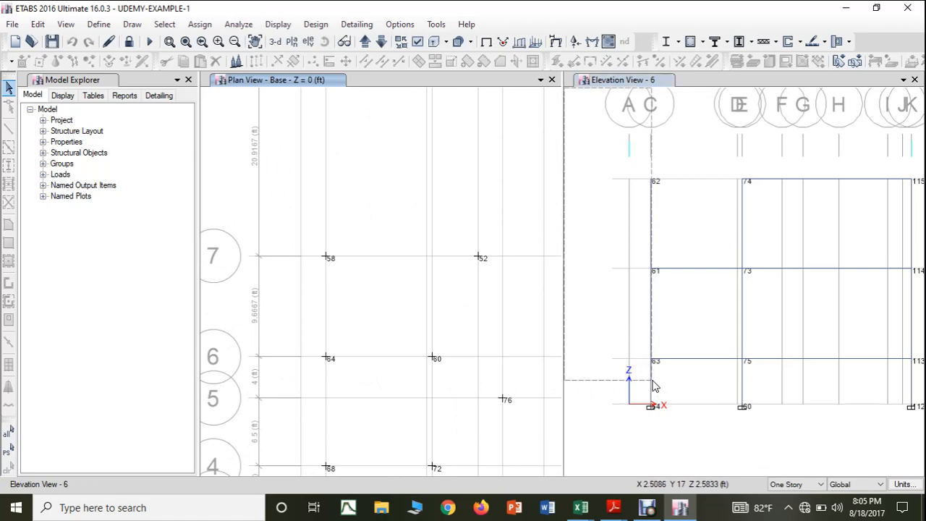
double_click(654, 385)
key("Escape")
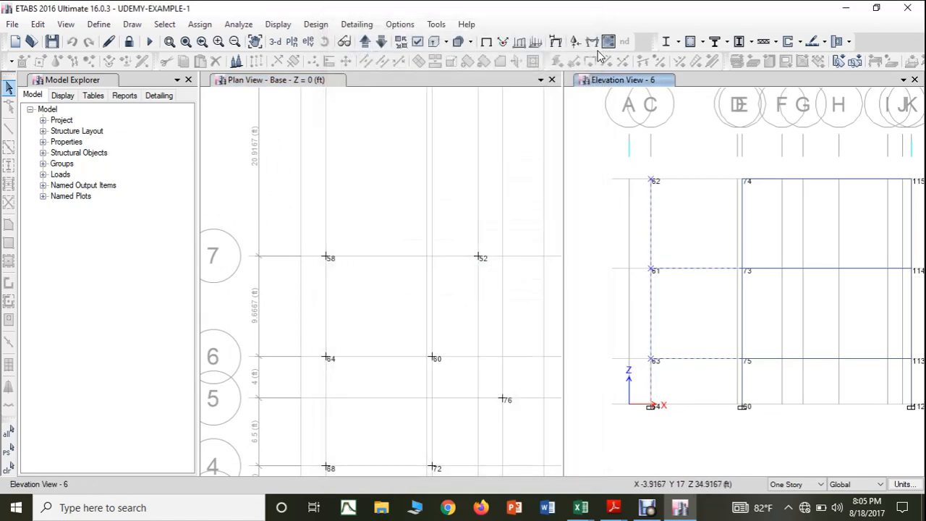
double_click(653, 385)
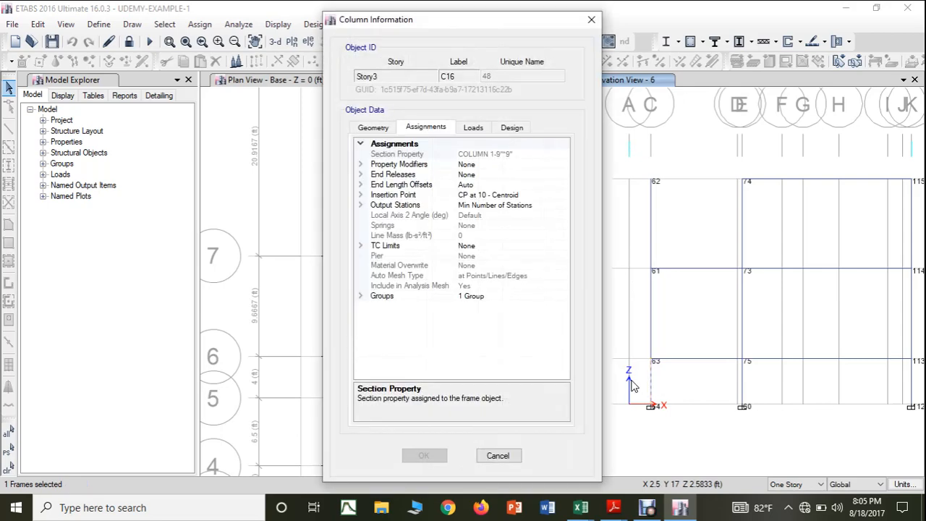
left_click(590, 22)
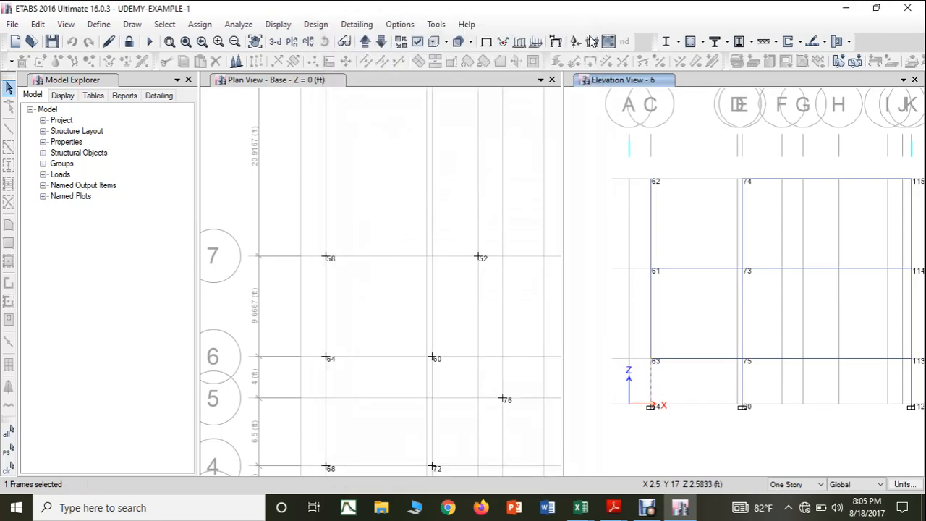
Step: Return to the SUPPORT REACTIONS workbook and enter the column size 9"X9" in H41 for joint 64
mouse_move(585, 509)
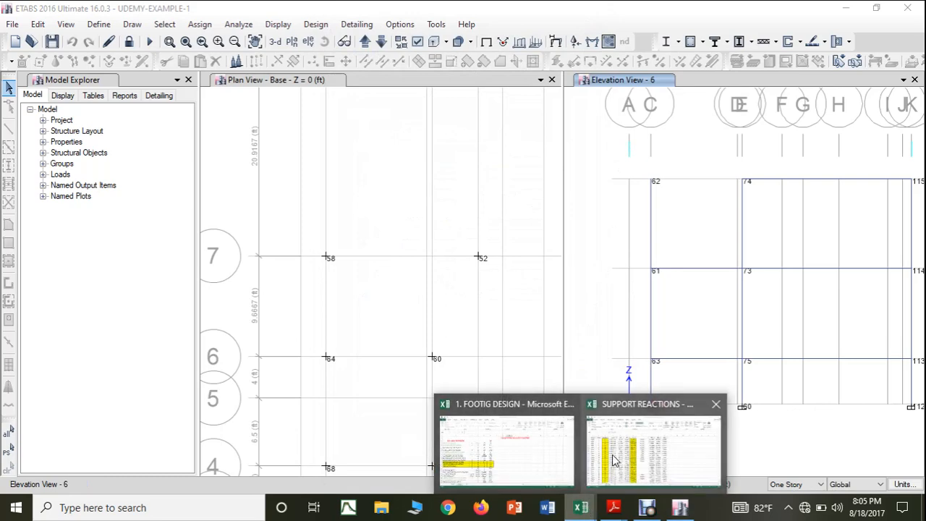
left_click(631, 445)
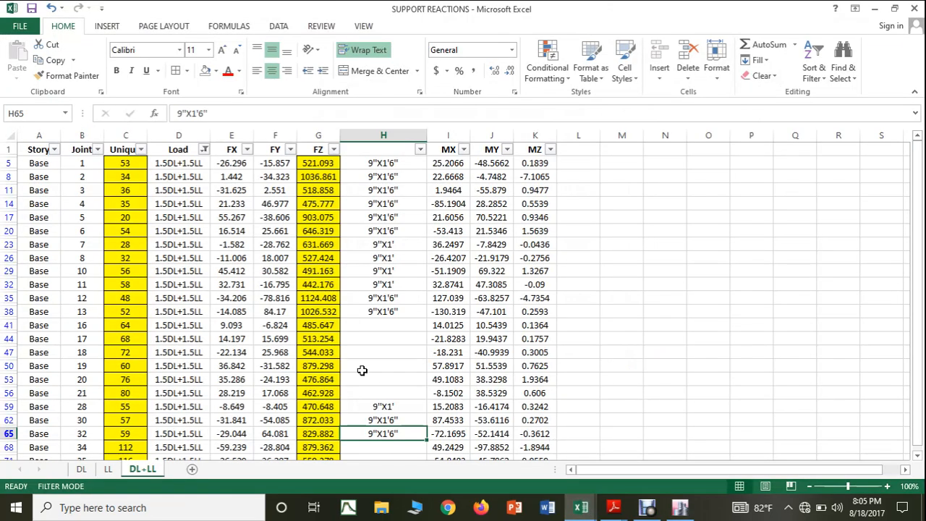
left_click(385, 324)
type("9\"X9")
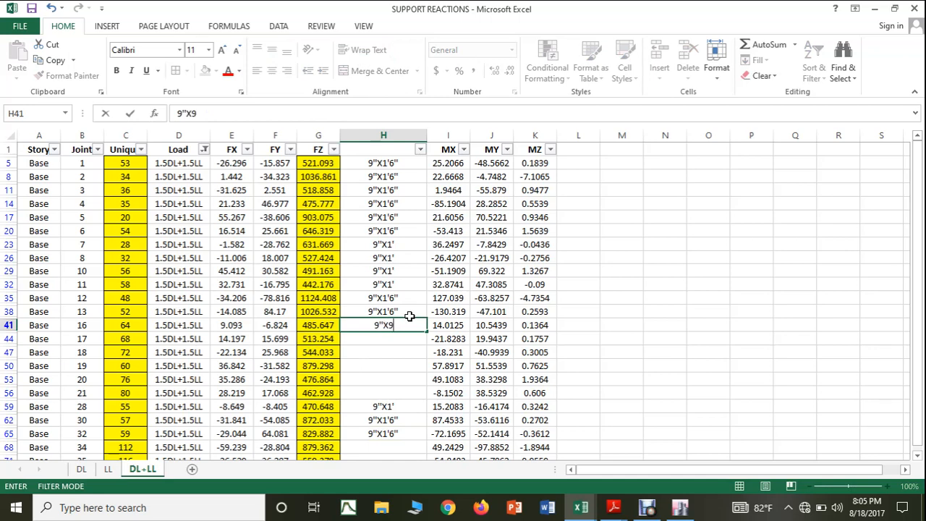
left_click(677, 363)
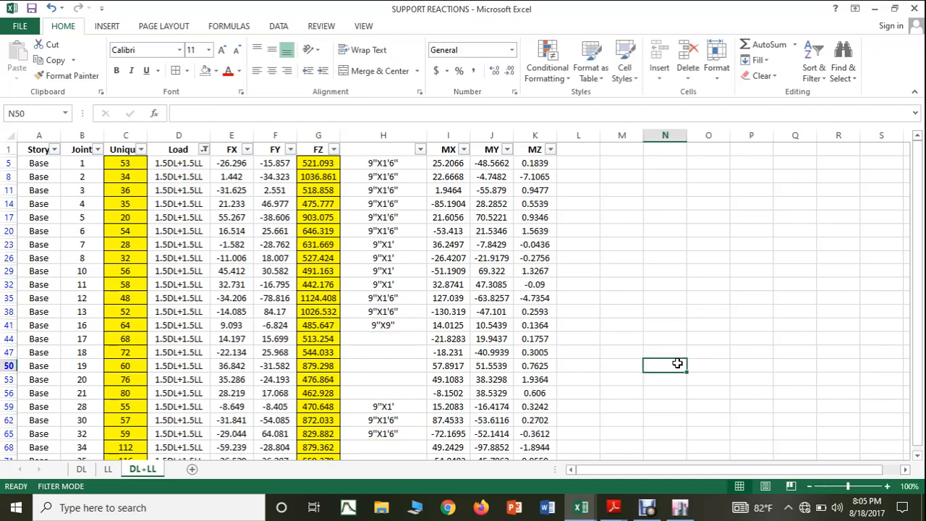
Step: Switch to ETABS and check the section property of the Story3 column above base joint 60 in elevation 6
left_click(680, 507)
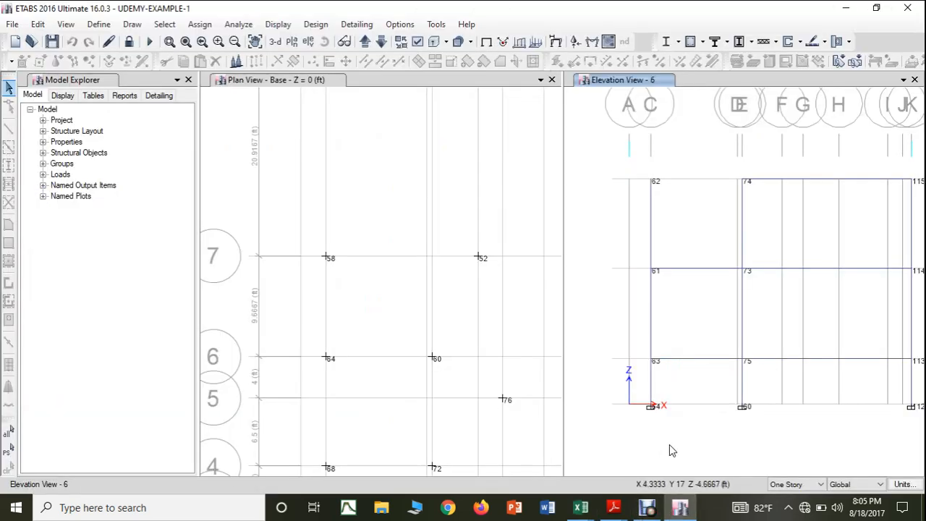
right_click(741, 381)
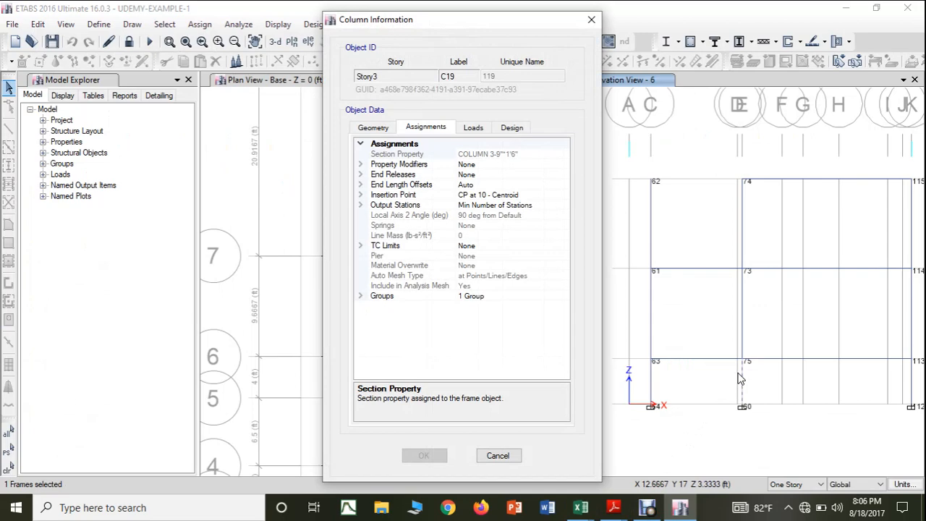
left_click(591, 21)
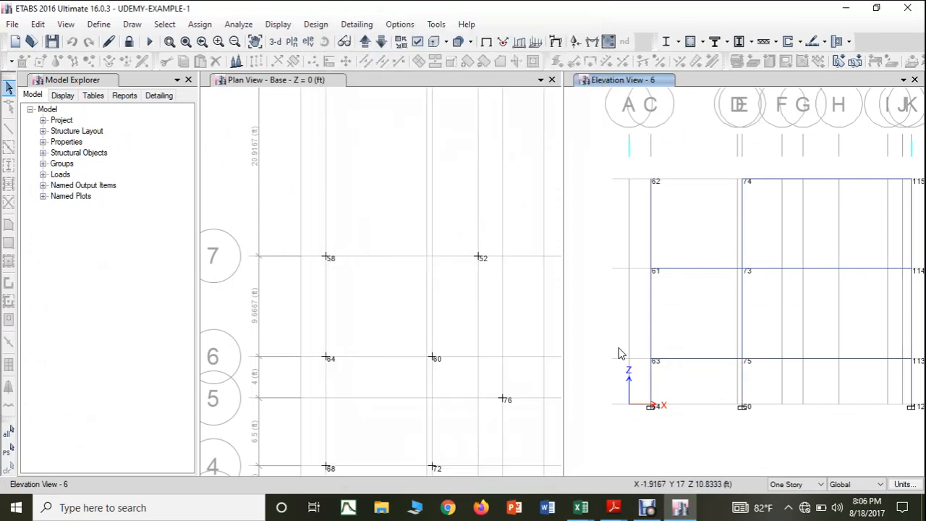
Step: Return to the SUPPORT REACTIONS workbook and copy the column size 9"X1'6" from H38 to H50 for joint 60
mouse_move(614, 508)
mouse_move(555, 481)
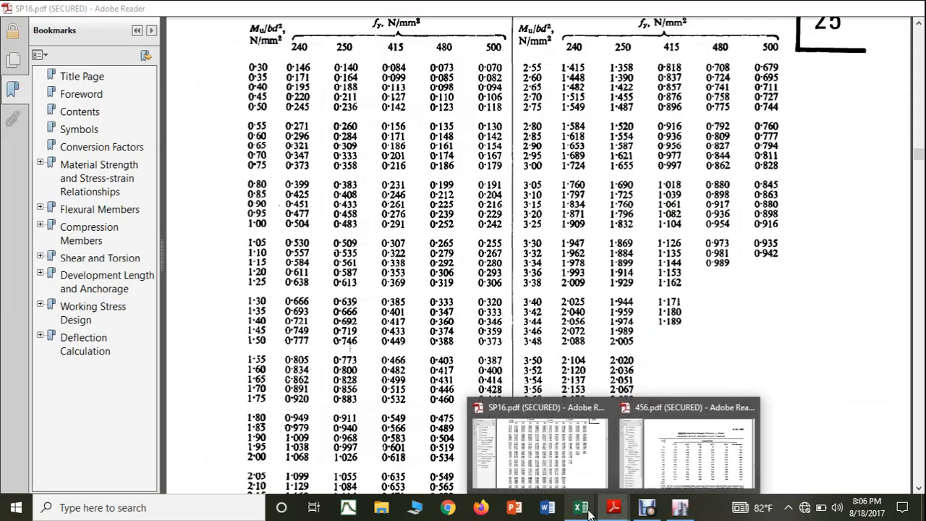
mouse_move(581, 507)
left_click(636, 470)
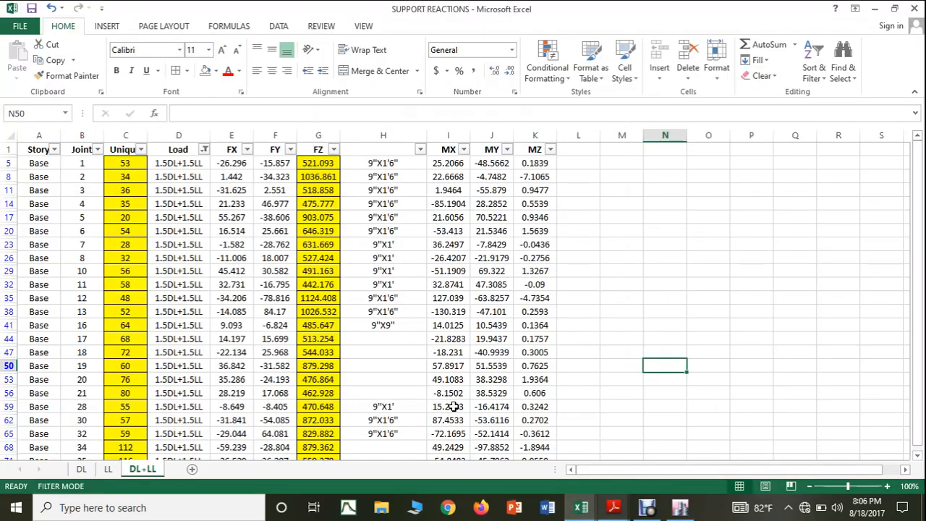
left_click(392, 311)
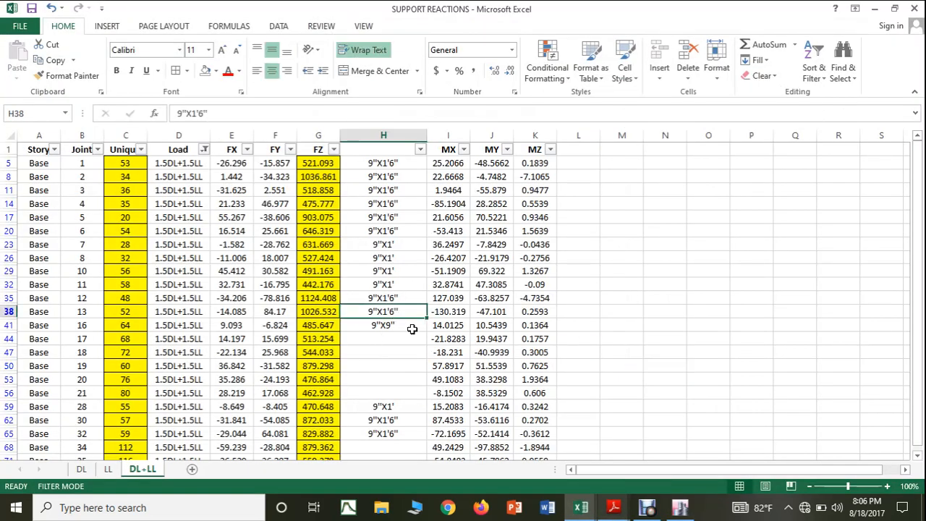
key("ctrl+c")
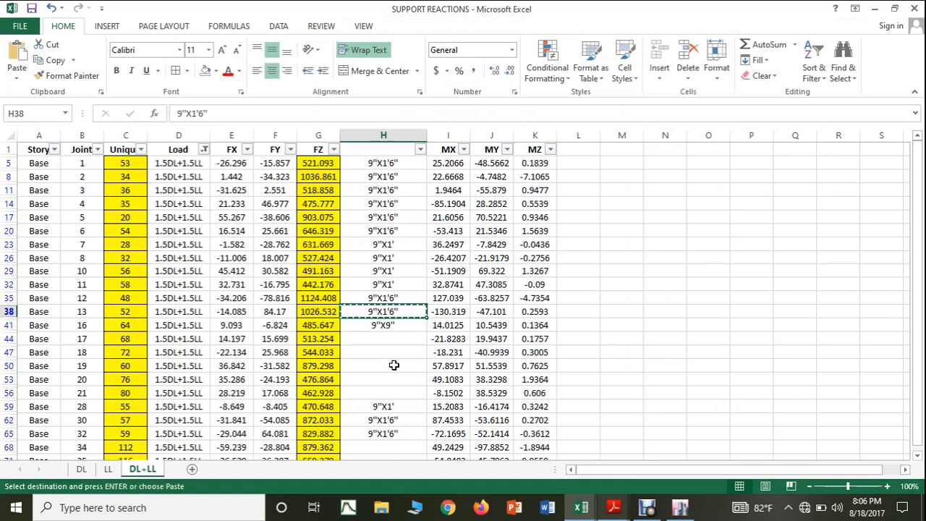
left_click(394, 366)
key("ctrl+v")
key("Escape")
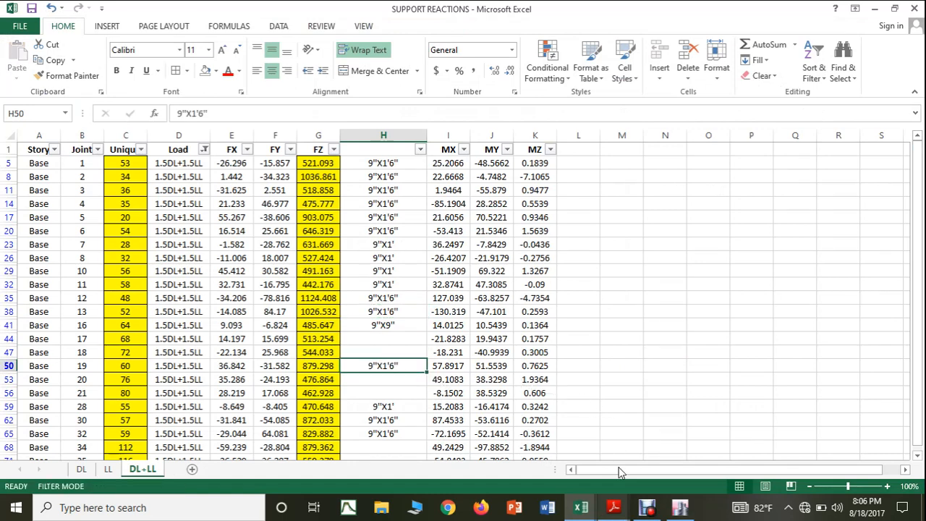
Step: Switch to ETABS and check the section property of the Story3 column above base joint 112 in elevation 6
left_click(679, 509)
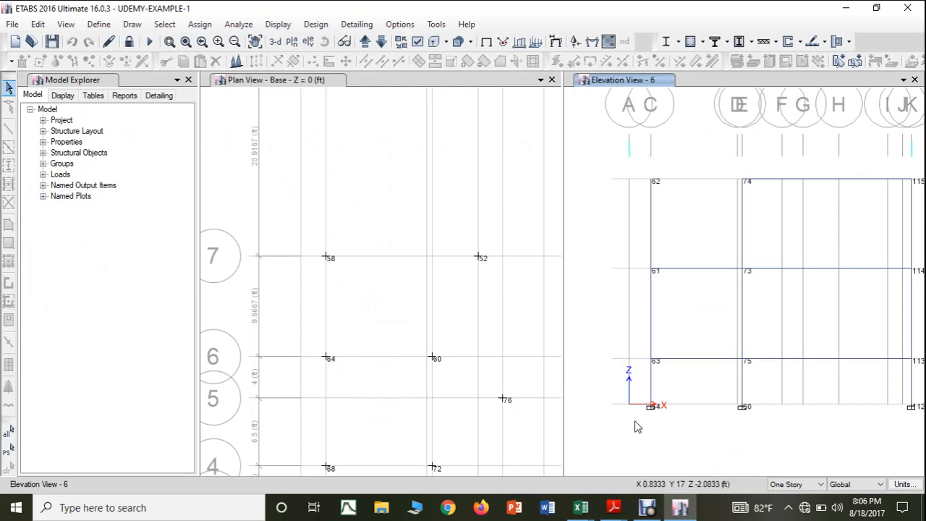
left_click(529, 399)
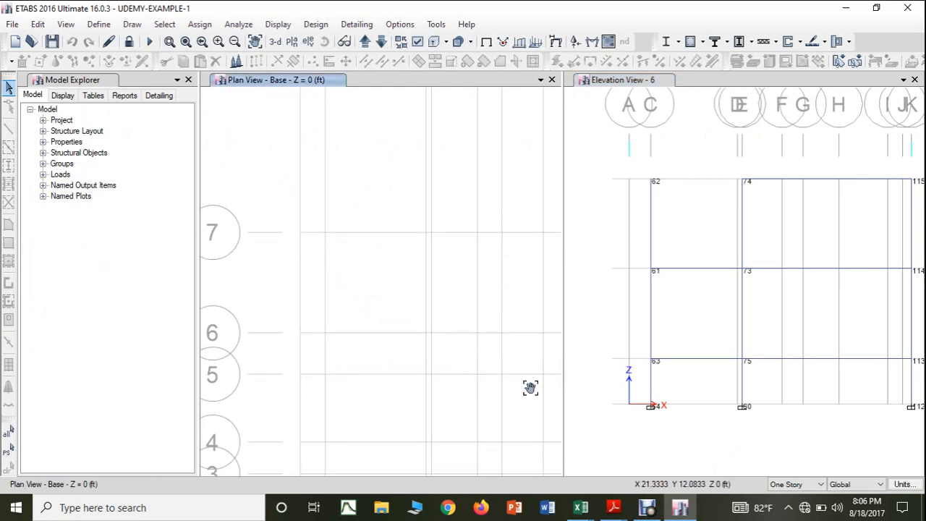
scroll(516, 377, "down", 5)
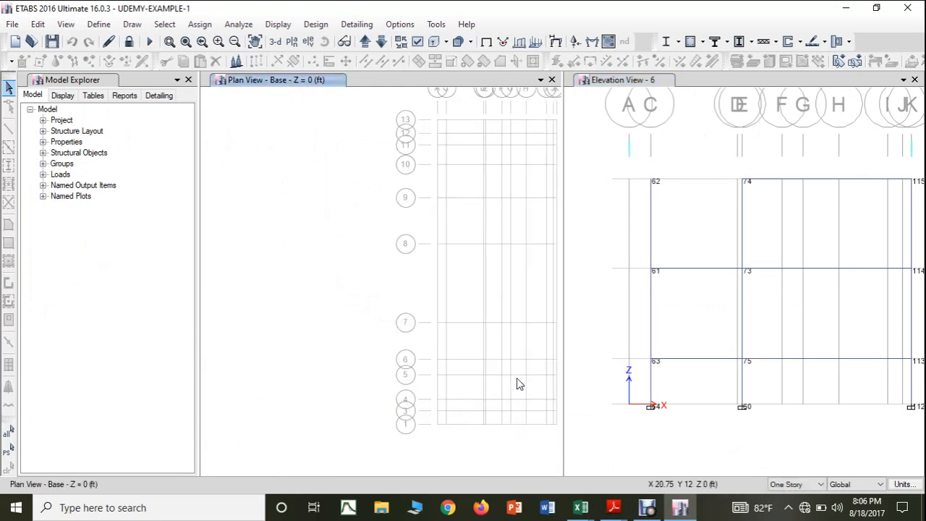
left_click_drag(516, 377, 453, 392)
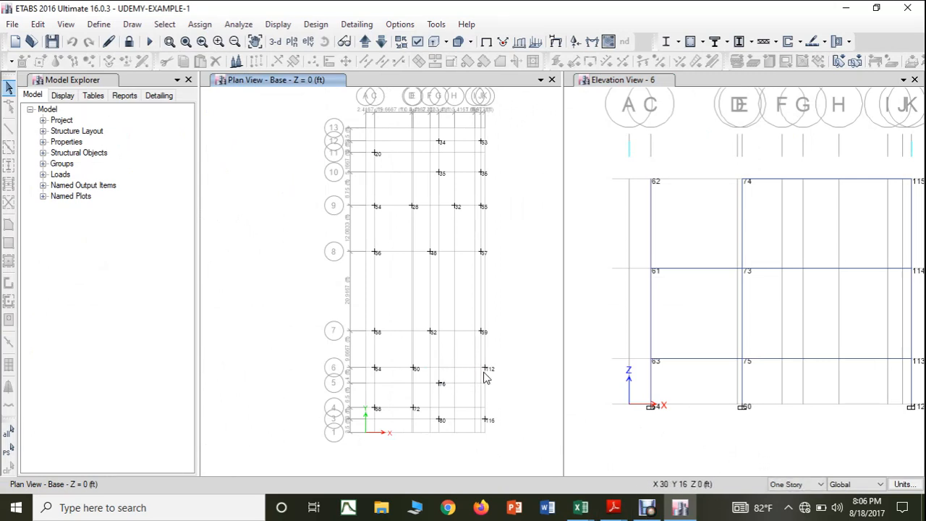
scroll(487, 373, "up", 3)
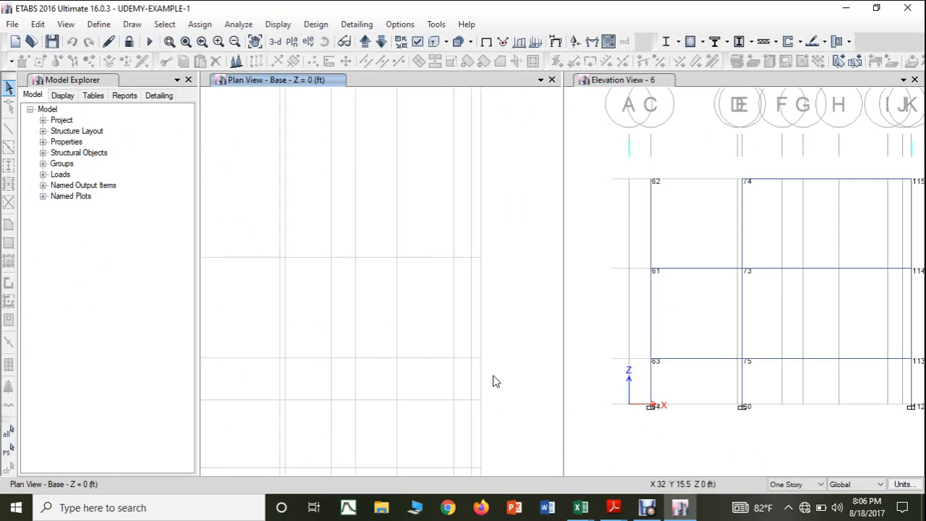
left_click(770, 414)
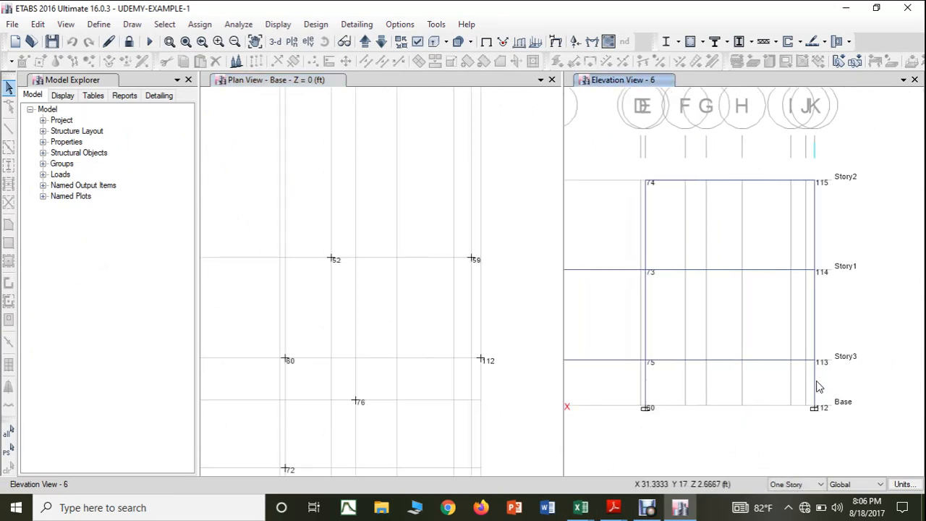
left_click(815, 390)
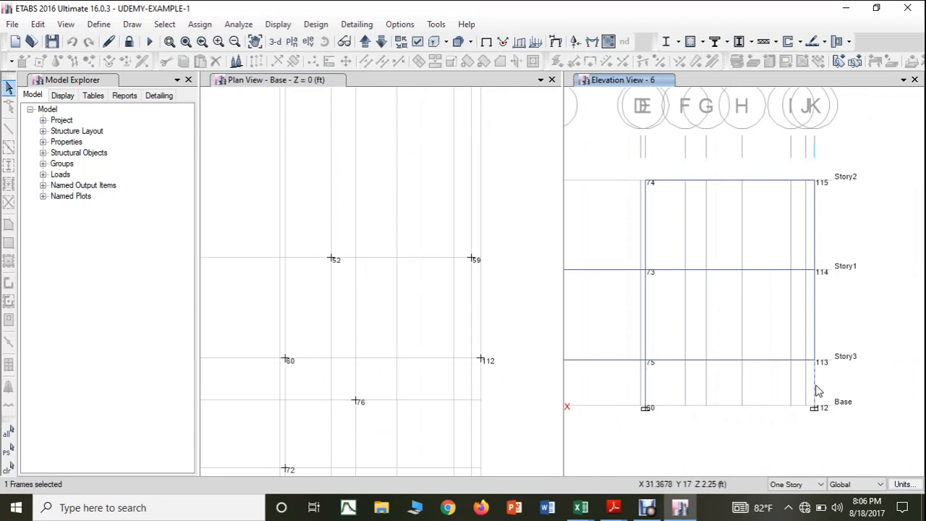
right_click(816, 391)
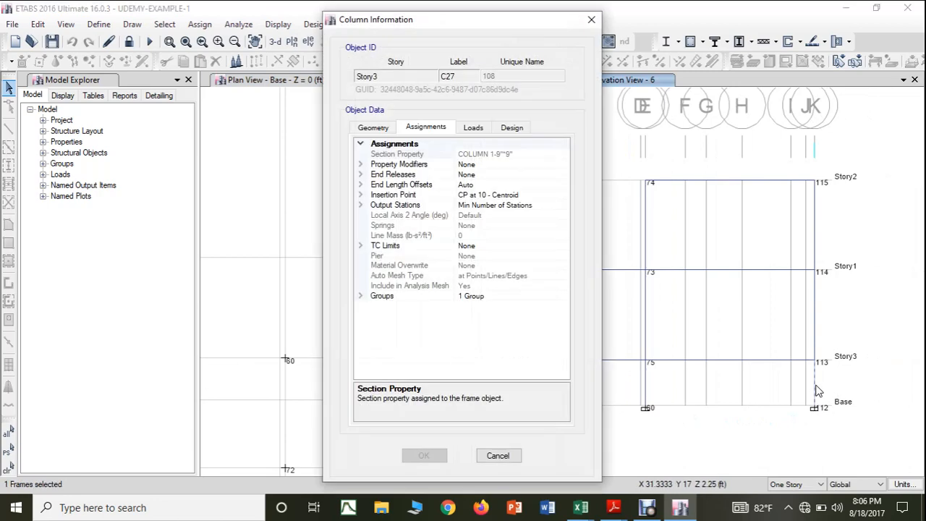
left_click(591, 20)
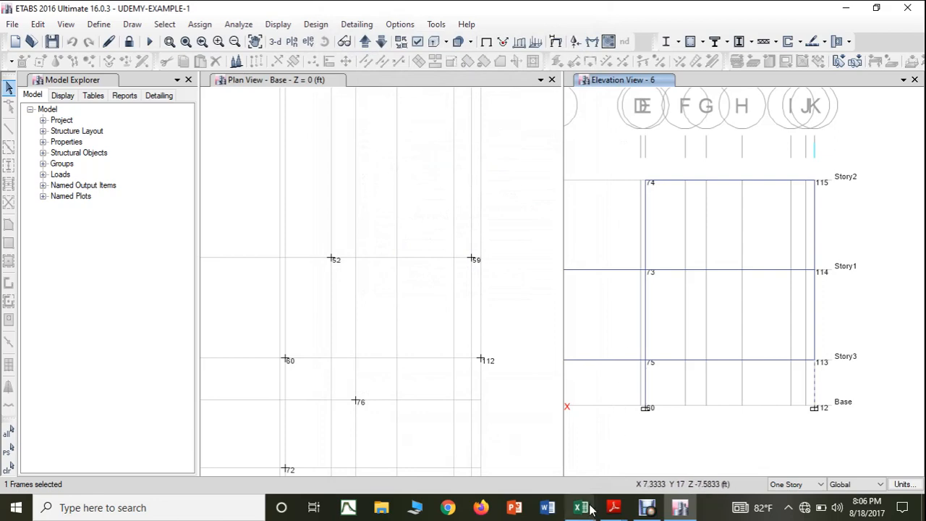
Step: Return to the SUPPORT REACTIONS workbook and copy the column size 9"X9" from H41 to H68 for joint 112
mouse_move(581, 507)
left_click(627, 469)
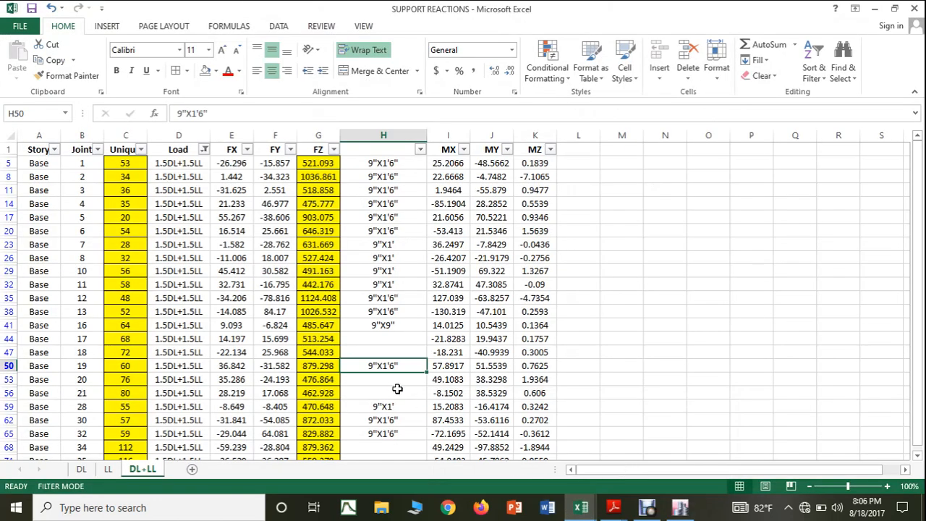
left_click(394, 326)
key("ctrl+c")
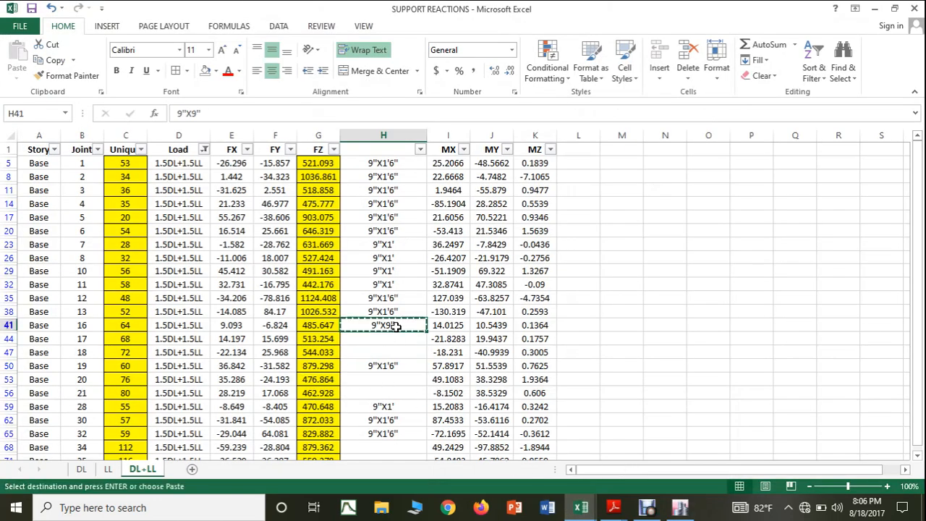
left_click(380, 447)
key("ctrl+v")
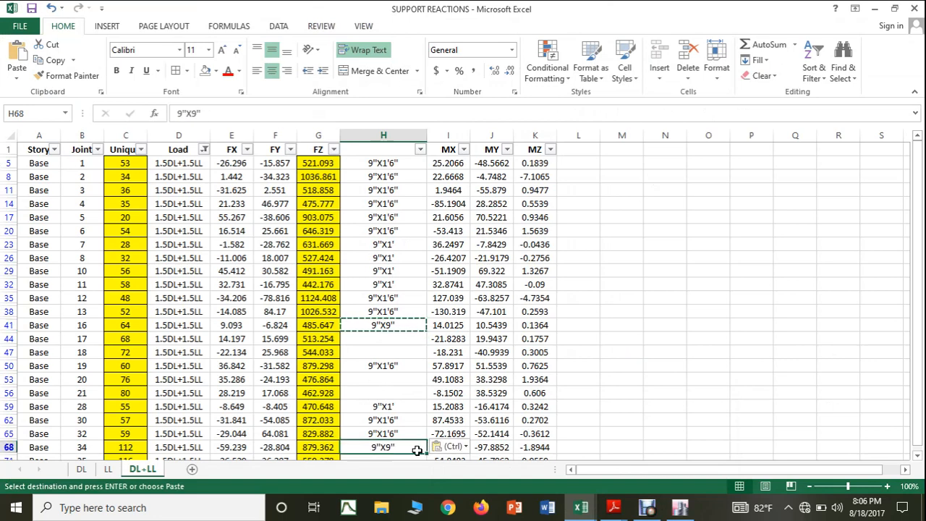
key("Escape")
Step: Switch to ETABS, show elevation 5 and check the section property of the Story3 column above base joint 76
left_click(680, 507)
scroll(415, 366, "down", 2)
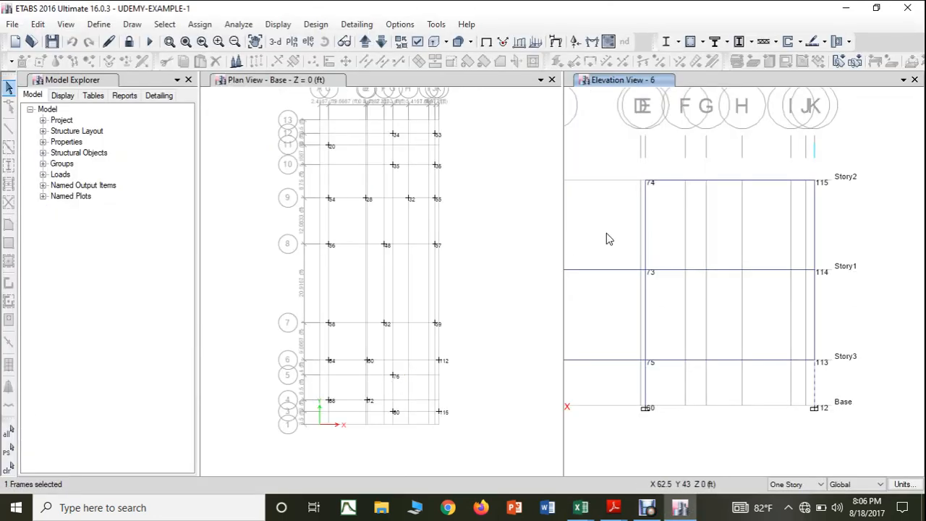
left_click(384, 42)
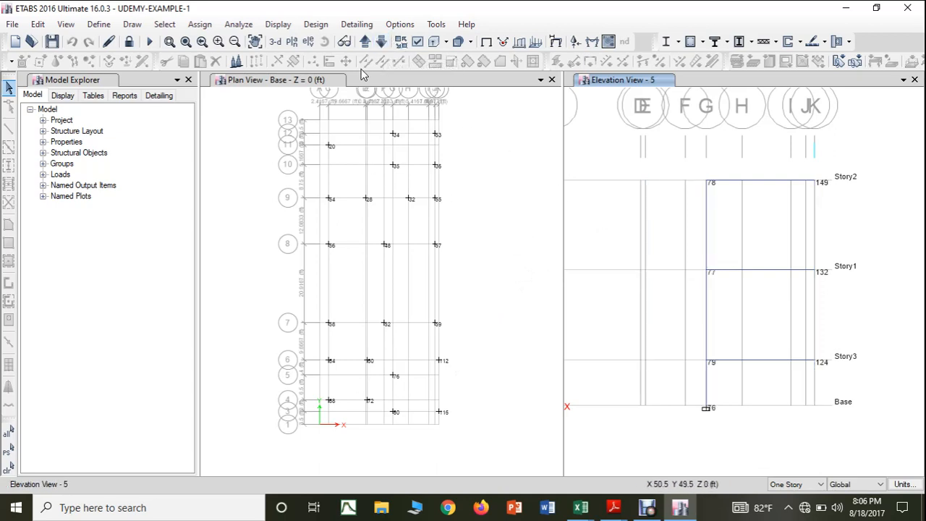
left_click(365, 42)
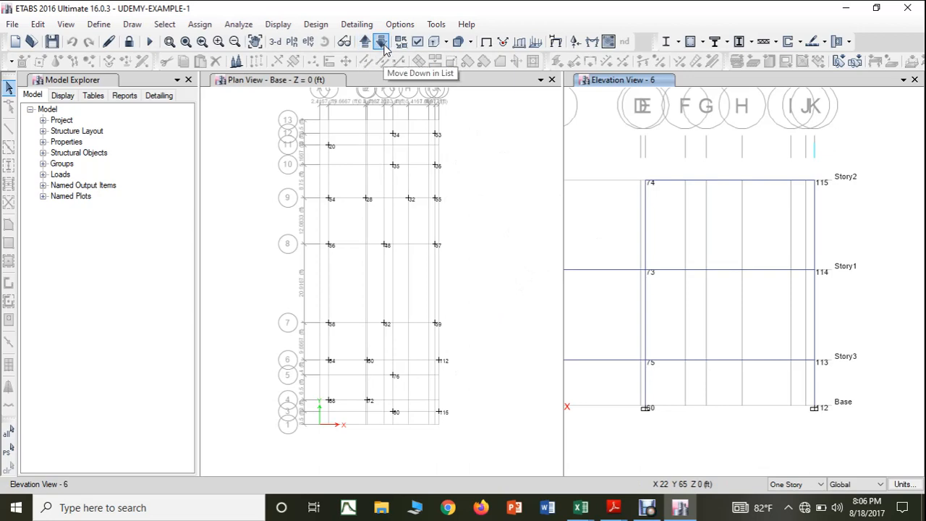
left_click(384, 43)
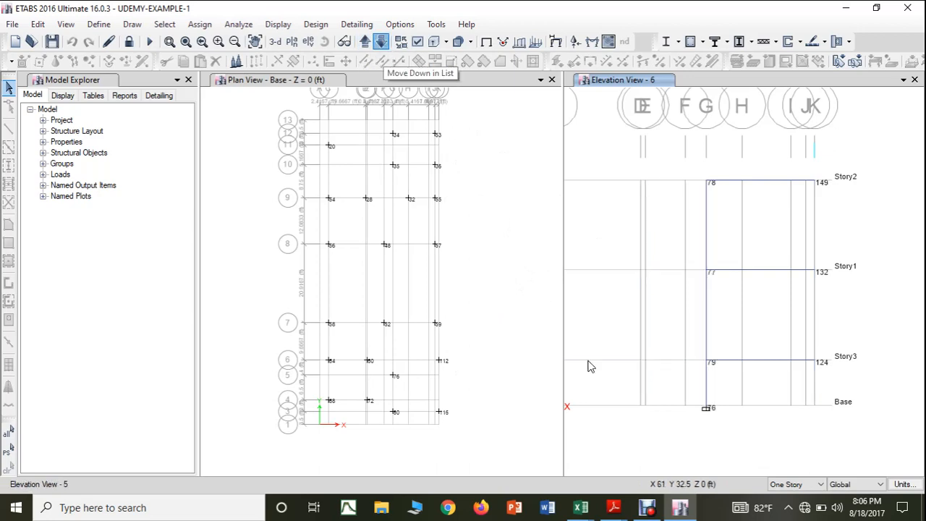
left_click(706, 385)
right_click(706, 385)
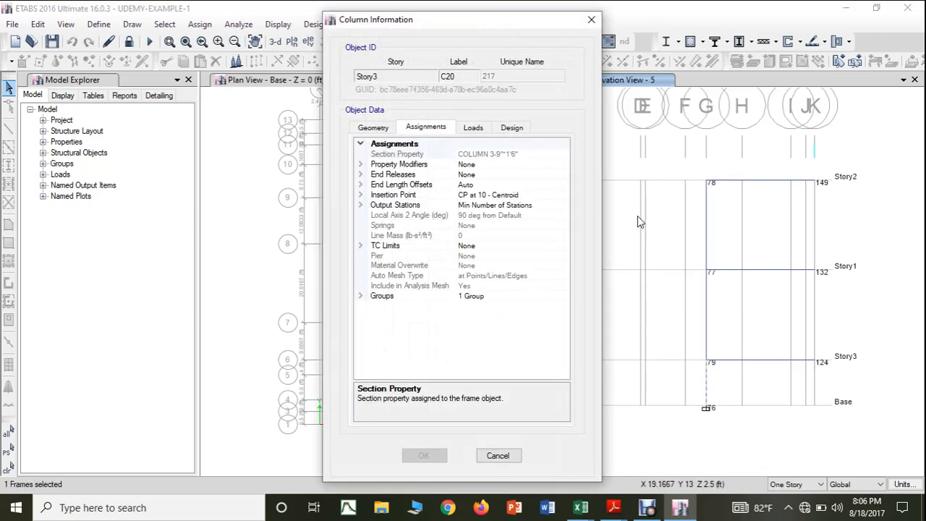
left_click(591, 19)
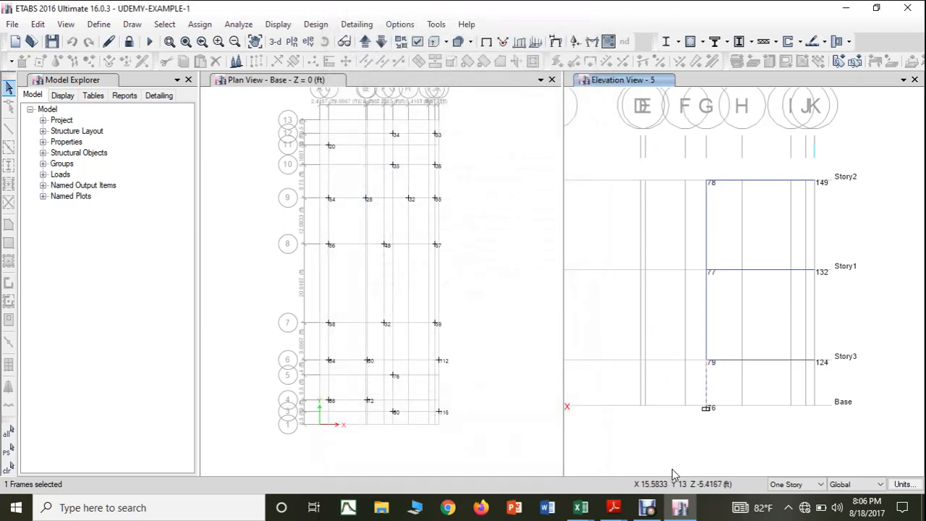
Step: Return to the SUPPORT REACTIONS workbook and copy the column size 9"X1'6" from H38 to H53 for joint 76
left_click(614, 511)
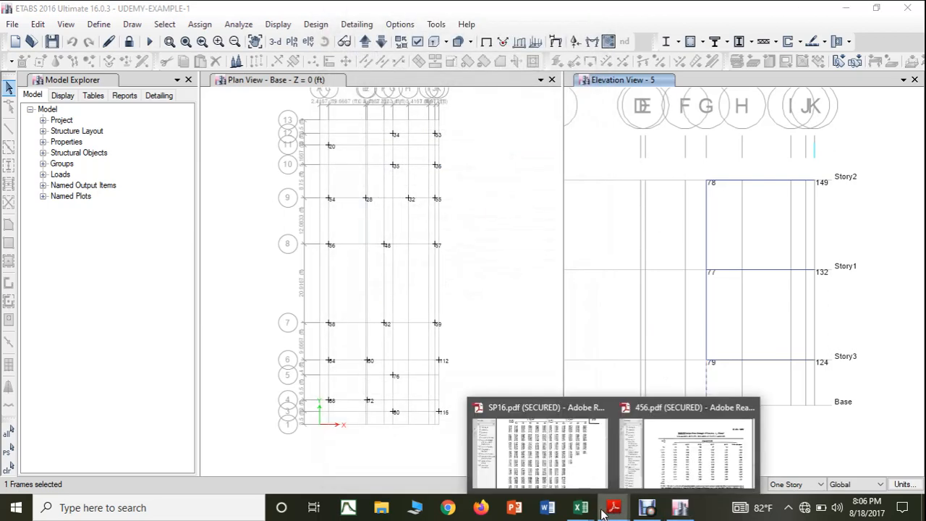
left_click(634, 466)
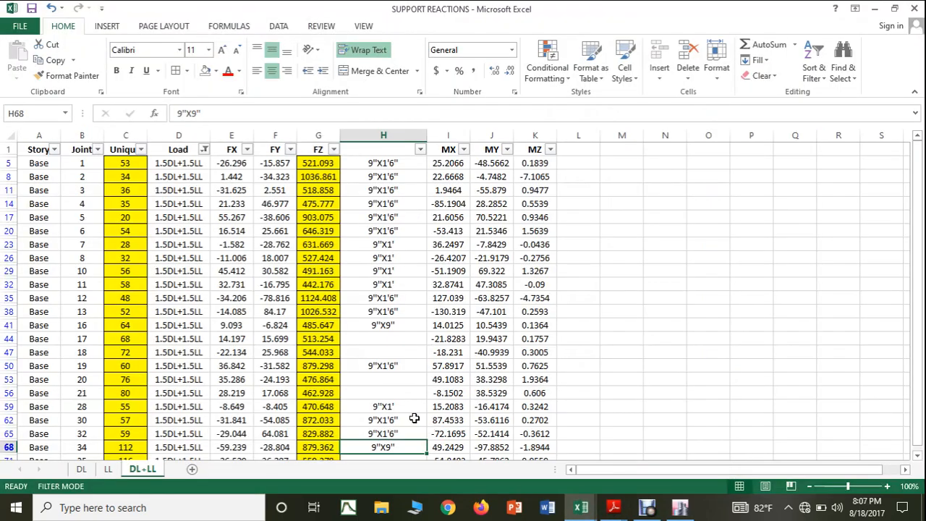
left_click(680, 510)
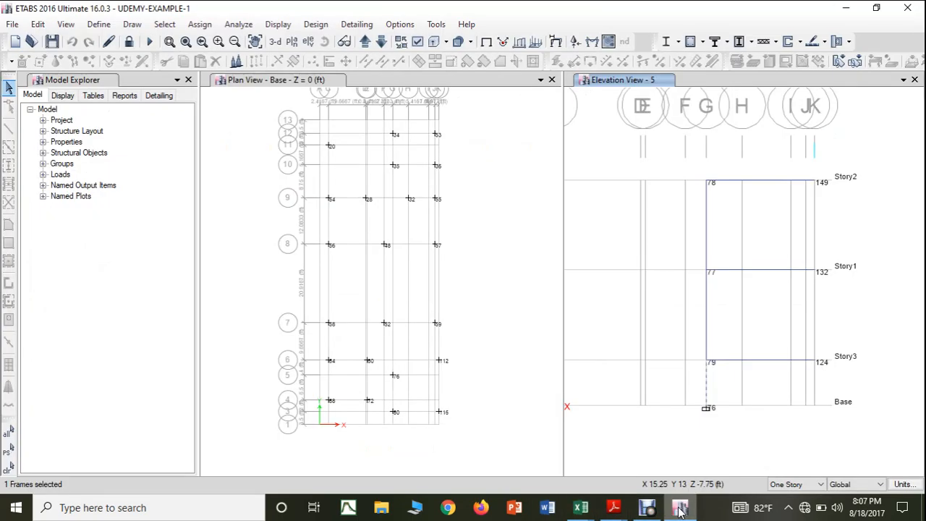
left_click(680, 510)
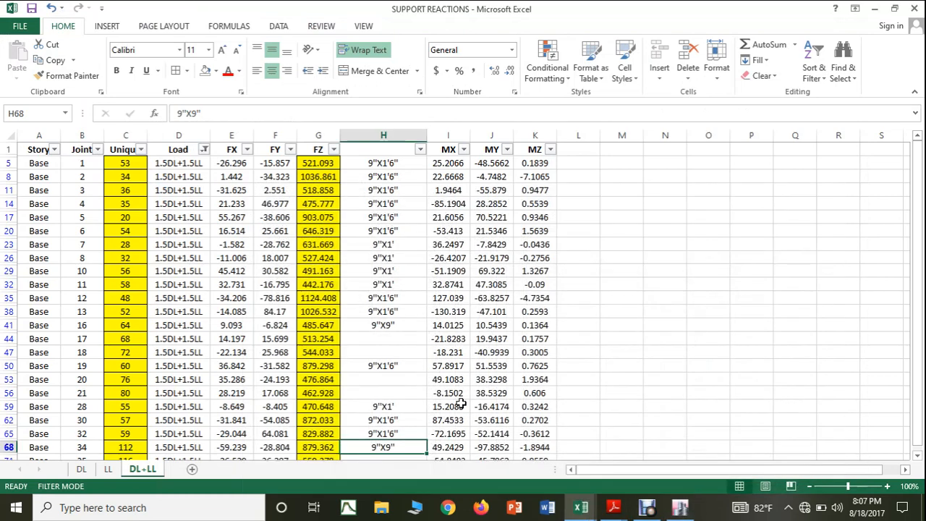
left_click(392, 309)
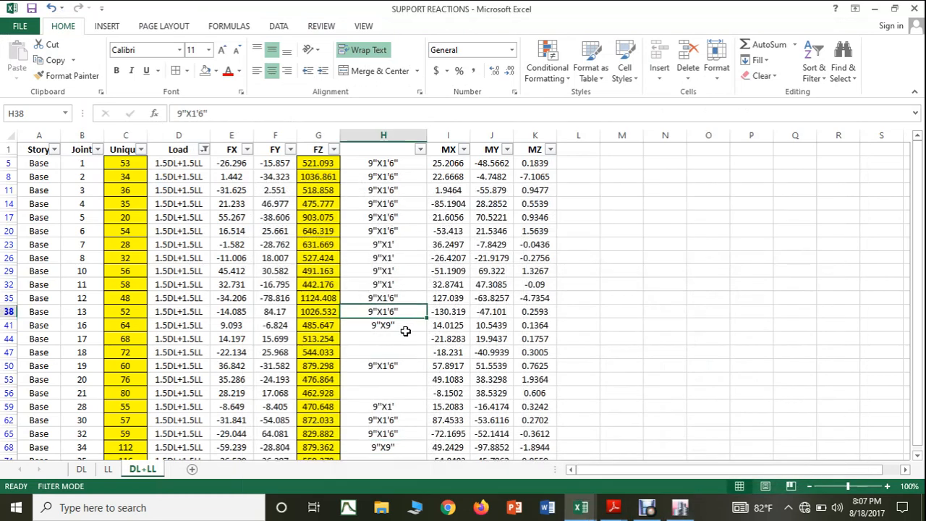
key("ctrl+c")
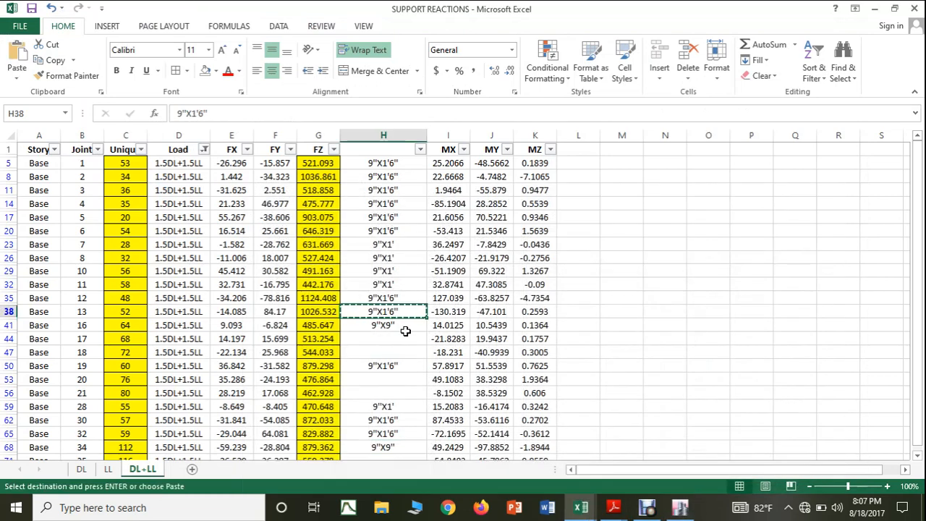
left_click(395, 378)
key("ctrl+v")
key("Escape")
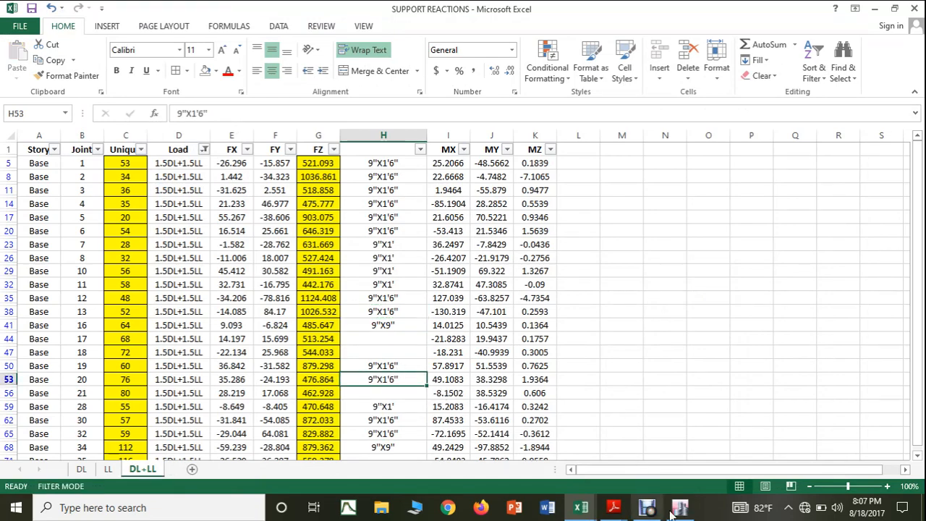
Step: Switch to ETABS, show elevation 4 and check the section properties of the Story3 columns above base joints 68 and 72
left_click(680, 509)
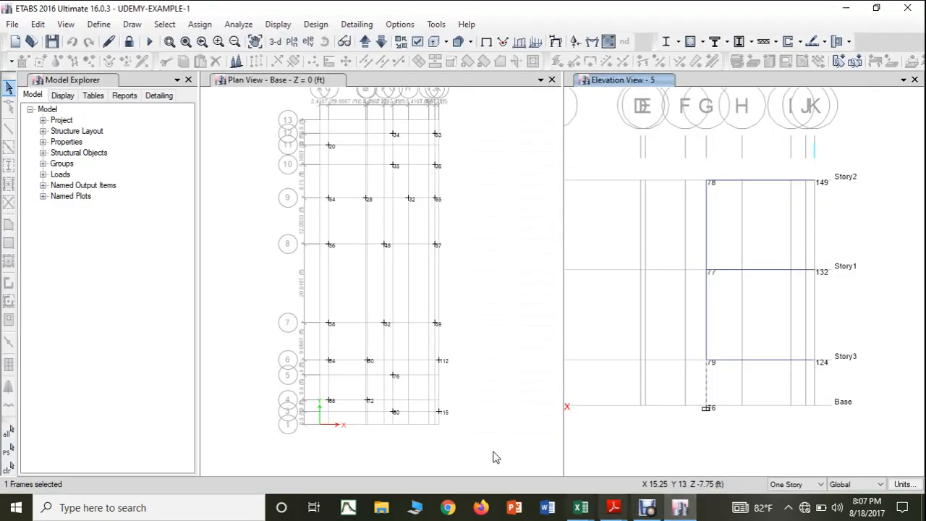
scroll(335, 407, "up", 3)
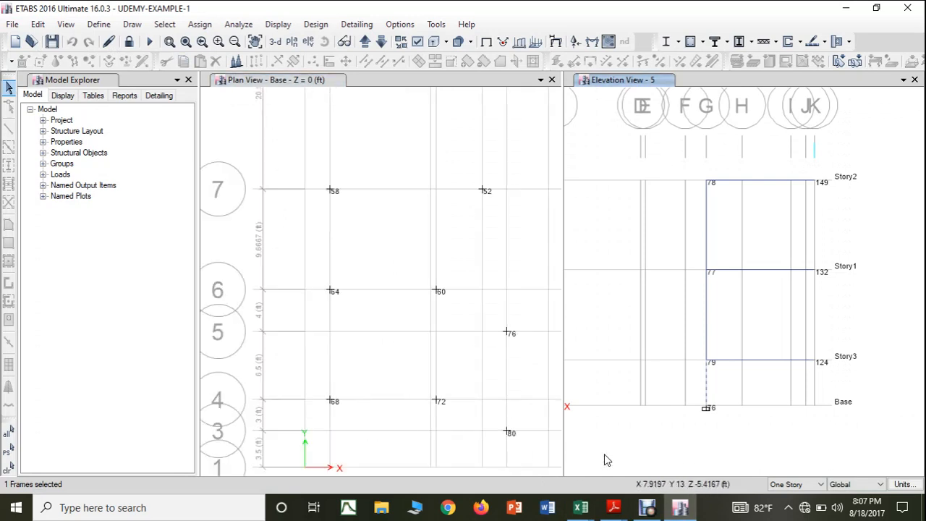
left_click(381, 42)
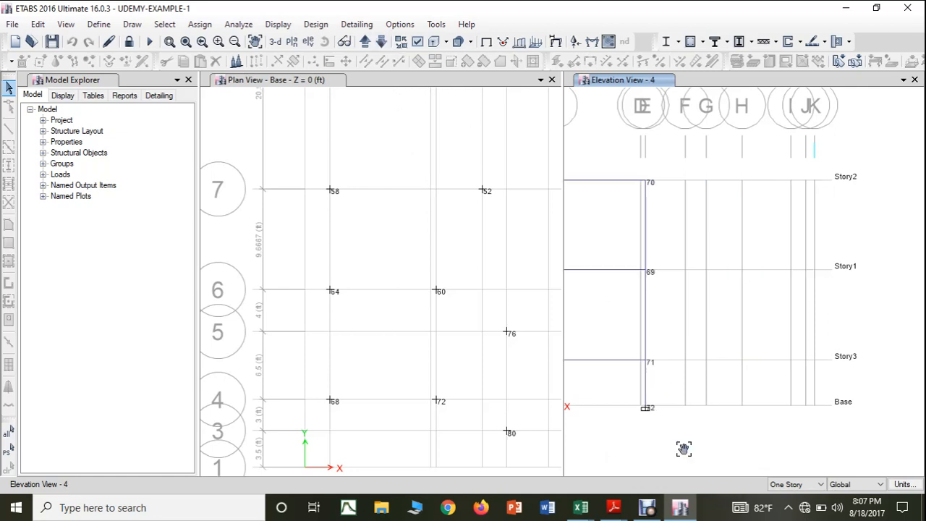
left_click_drag(682, 446, 760, 440)
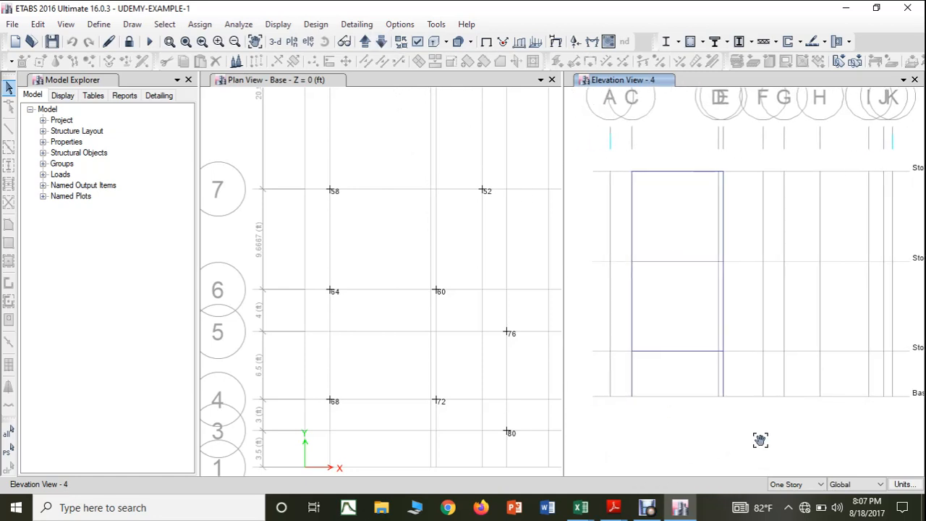
right_click(633, 376)
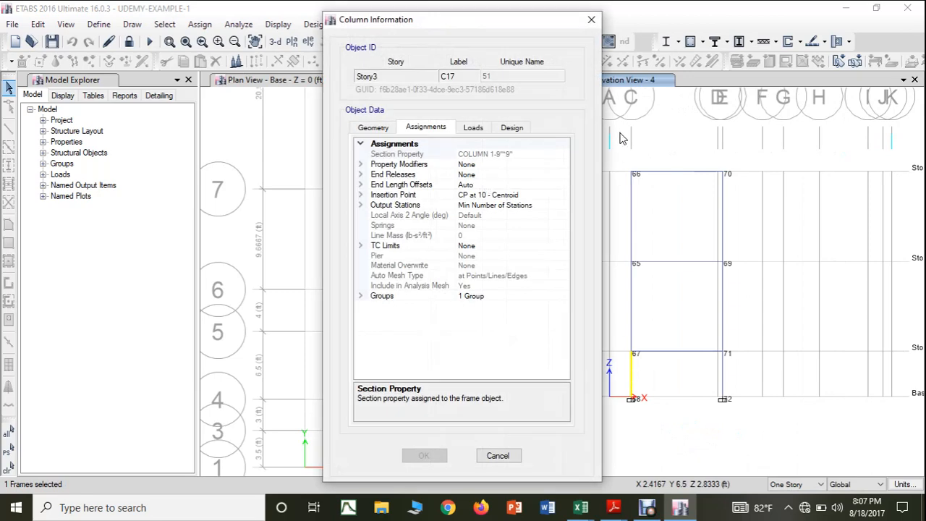
left_click(590, 20)
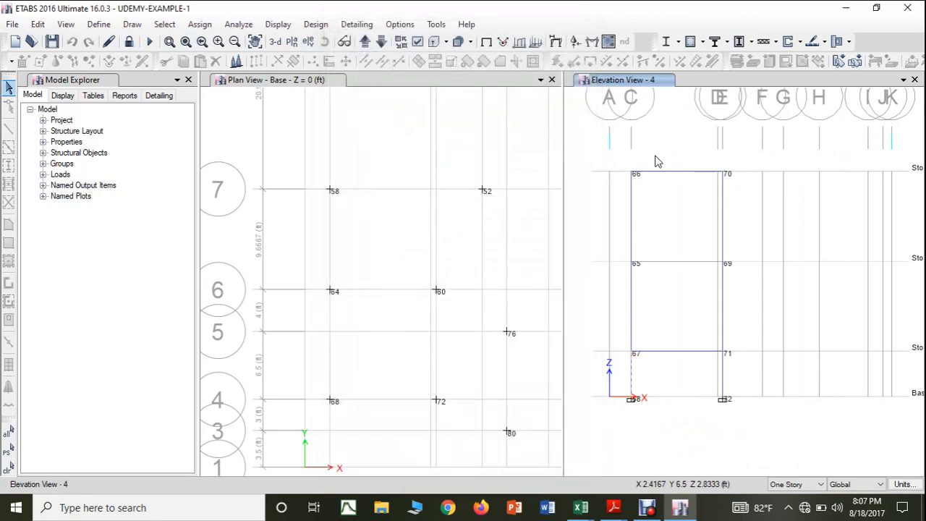
right_click(724, 376)
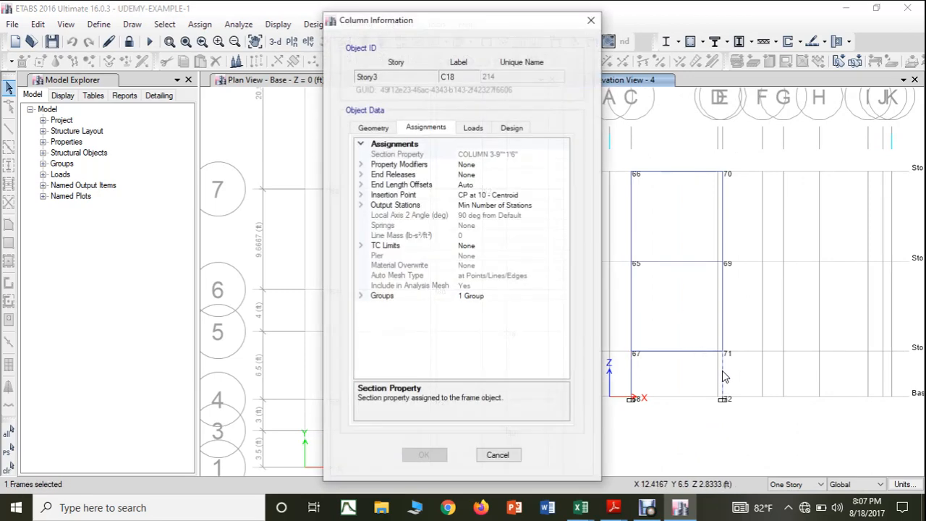
left_click(591, 19)
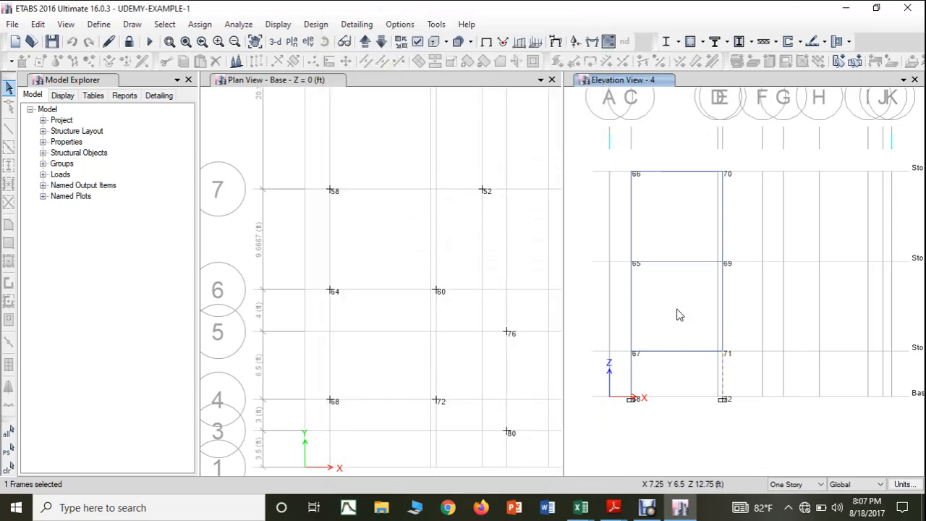
Step: Return to the SUPPORT REACTIONS workbook and fill the column size 9"X9" from H41 down to H44 for joint 68
left_click(588, 509)
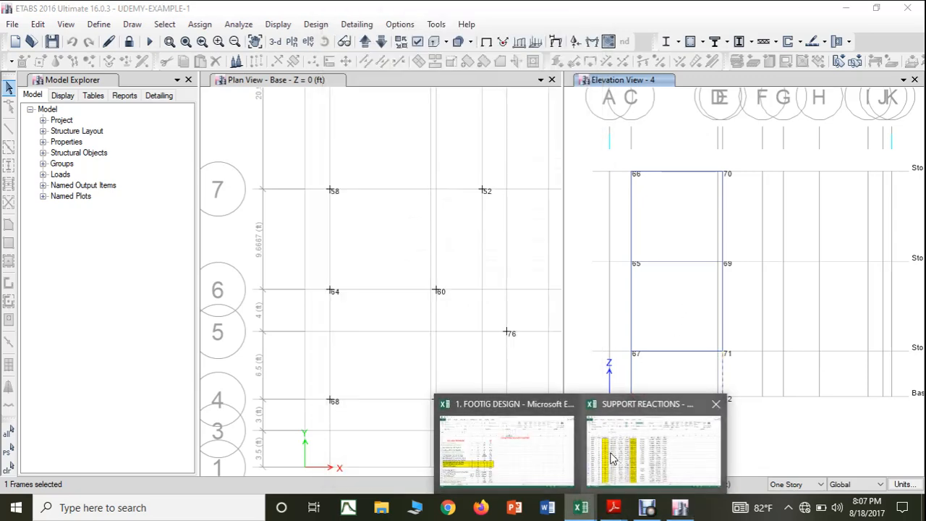
left_click(611, 452)
left_click(392, 326)
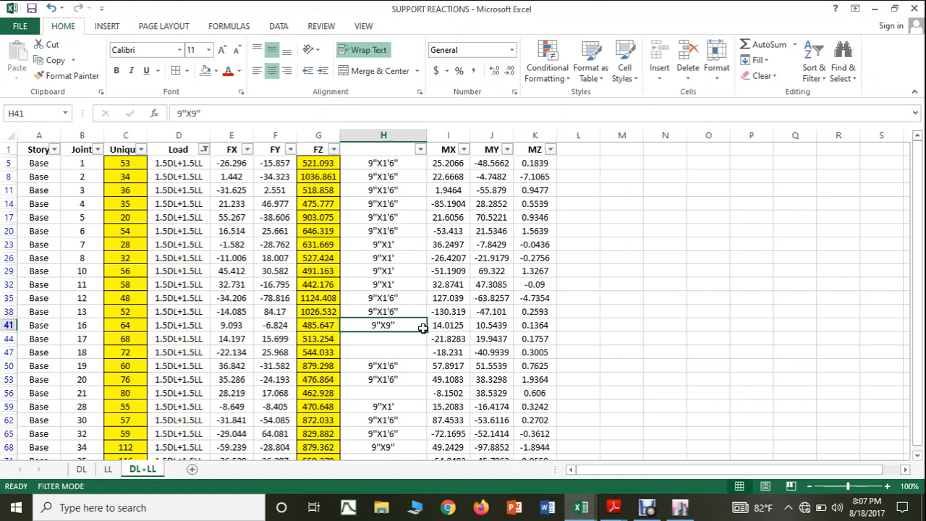
left_click_drag(427, 330, 427, 343)
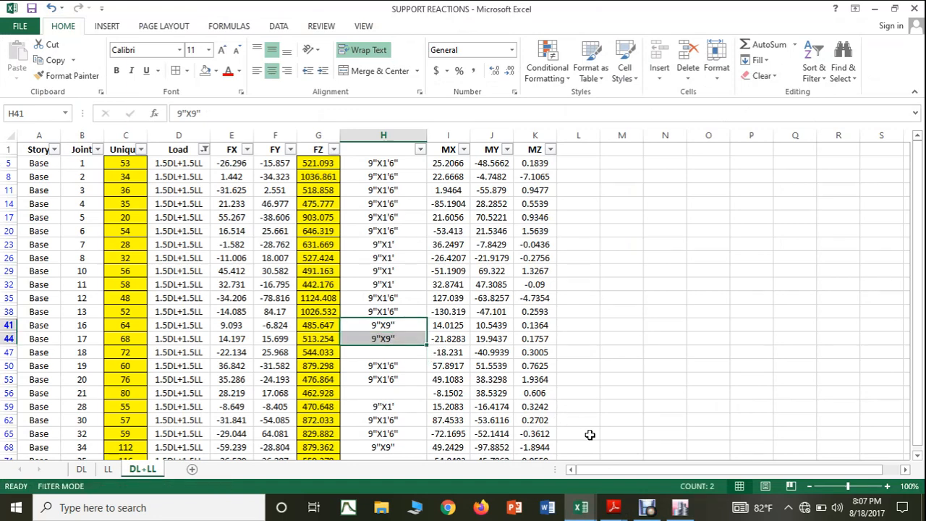
Step: Switch to ETABS and recheck the section property of the Story3 column above base joint 72 in elevation 4
left_click(680, 507)
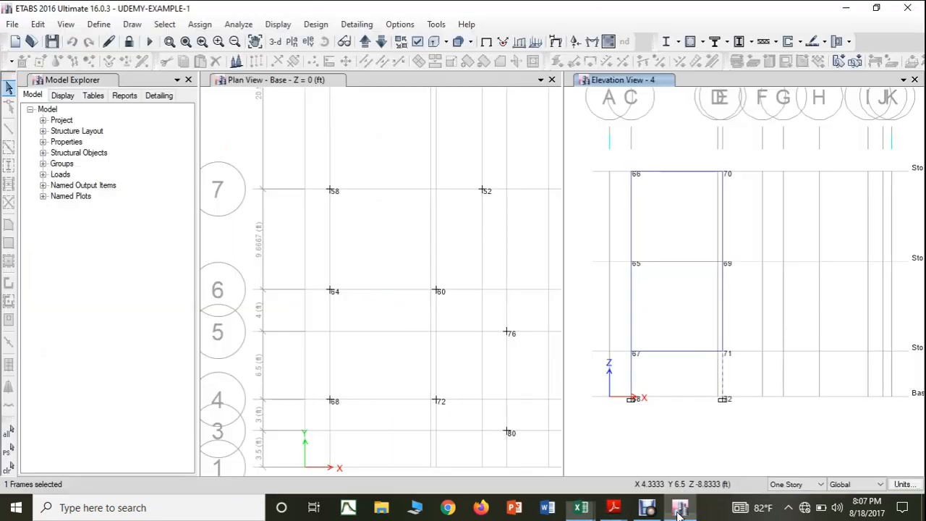
left_click(726, 380)
right_click(726, 380)
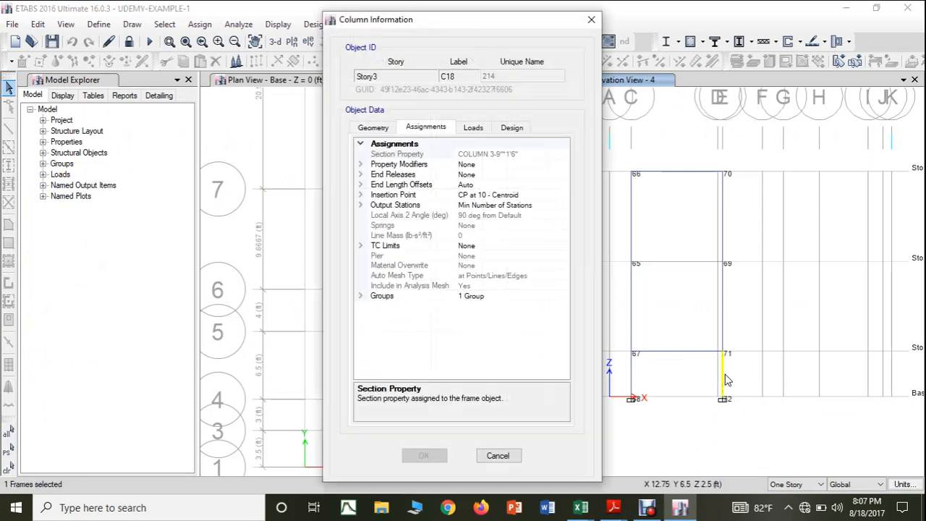
left_click(591, 19)
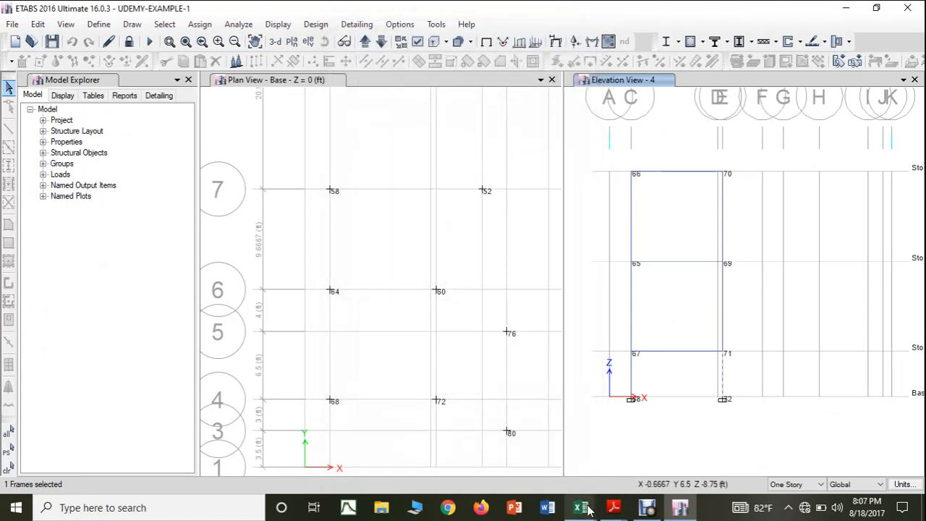
Step: Return to the SUPPORT REACTIONS workbook and copy the column size 9"X1'6" from H38 to H47 for joint 72
mouse_move(588, 510)
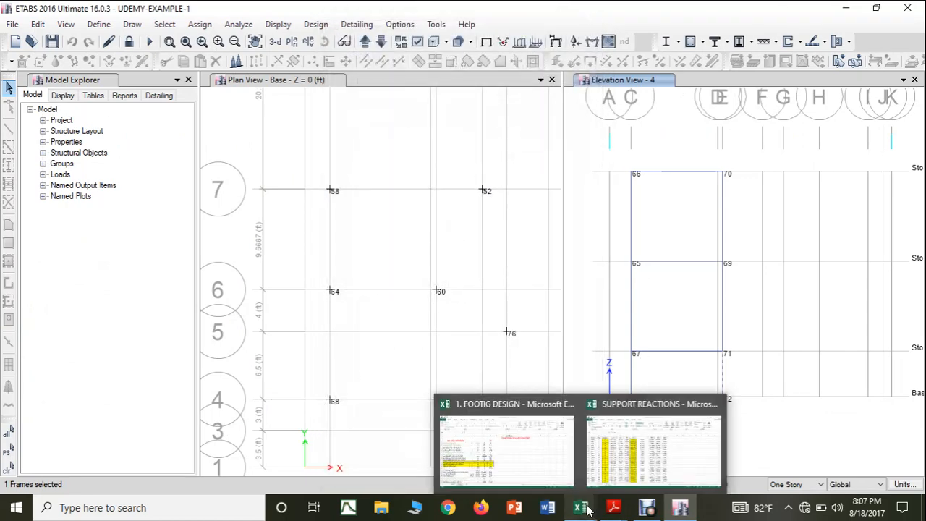
left_click(600, 454)
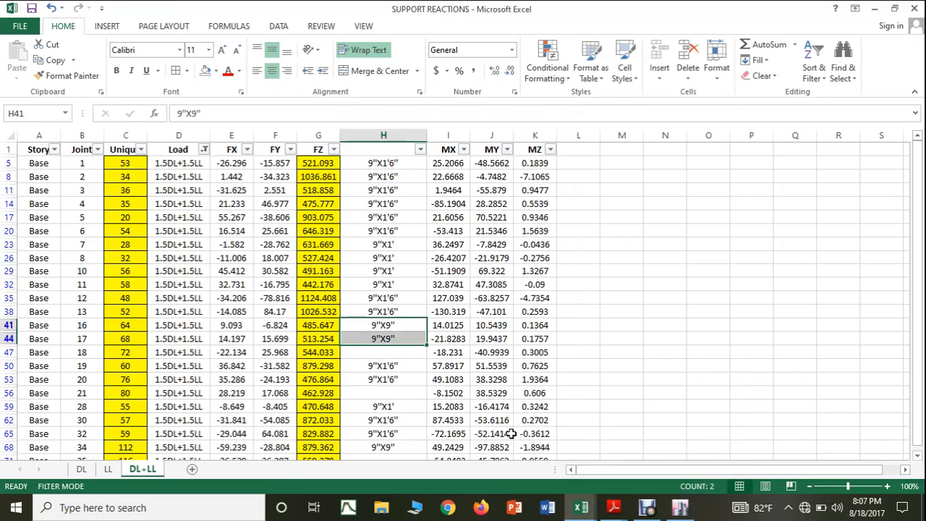
left_click(398, 311)
key("ctrl+c")
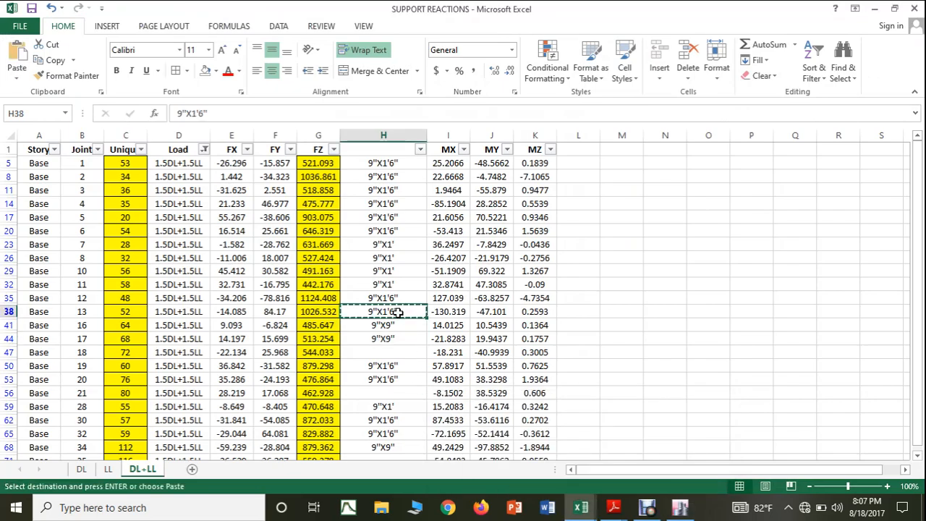
left_click(396, 351)
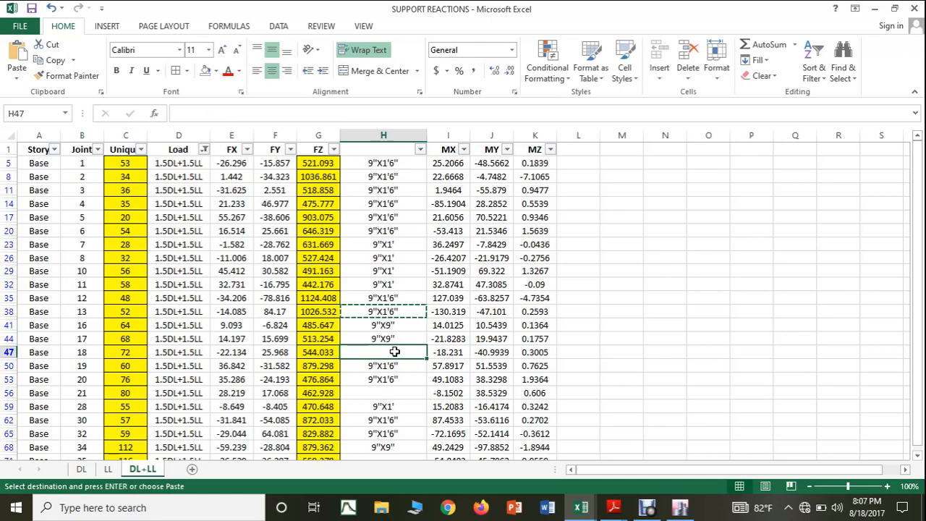
key("ctrl+v")
left_click(741, 407)
key("Escape")
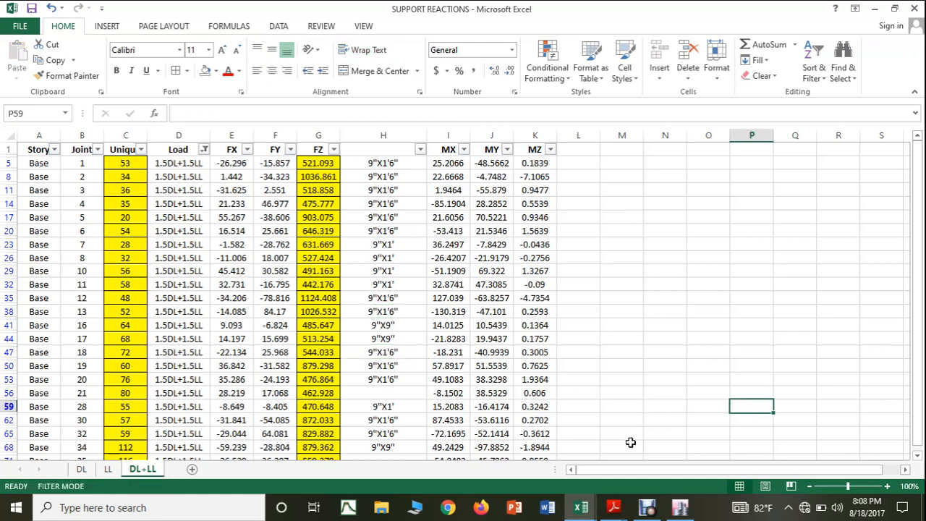
Step: Switch to ETABS, show elevation 3 and check the section property of the Story3 column above base joint 80
left_click(680, 507)
scroll(470, 402, "down", 2)
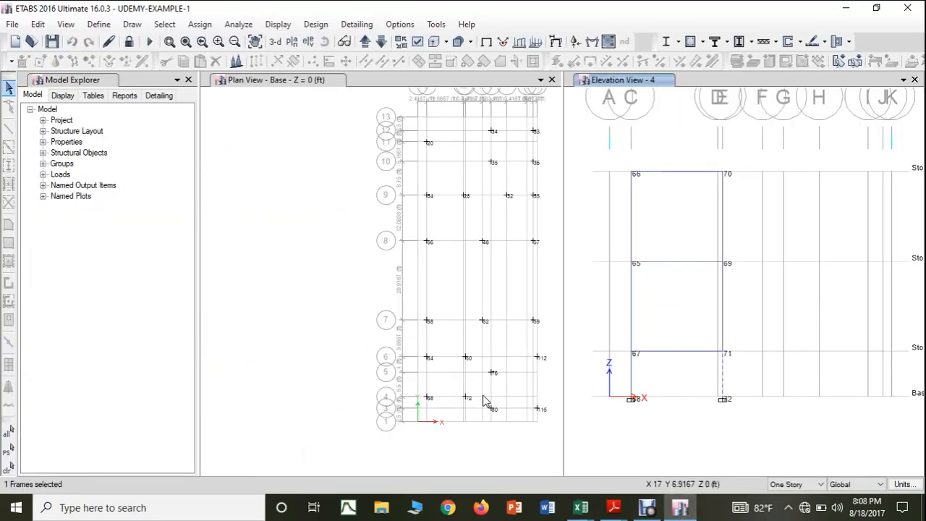
left_click_drag(483, 396, 445, 339)
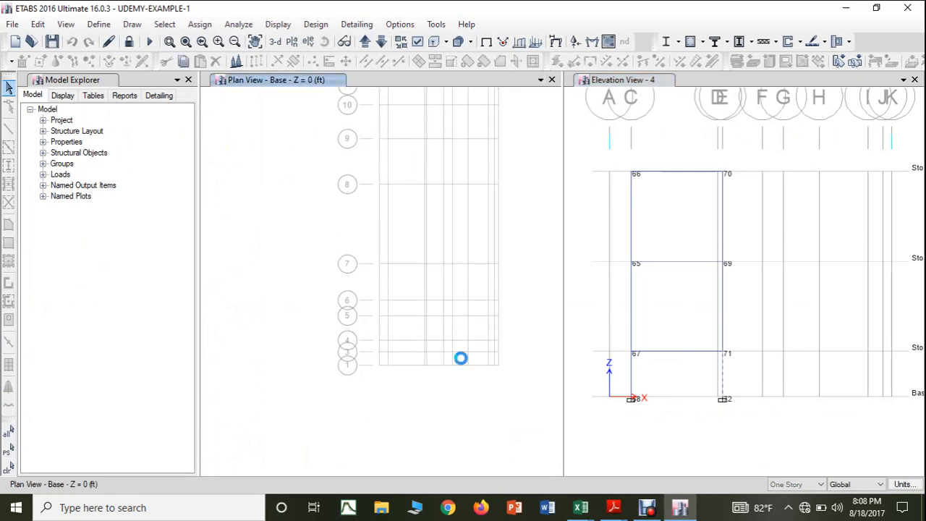
left_click(591, 324)
left_click(381, 41)
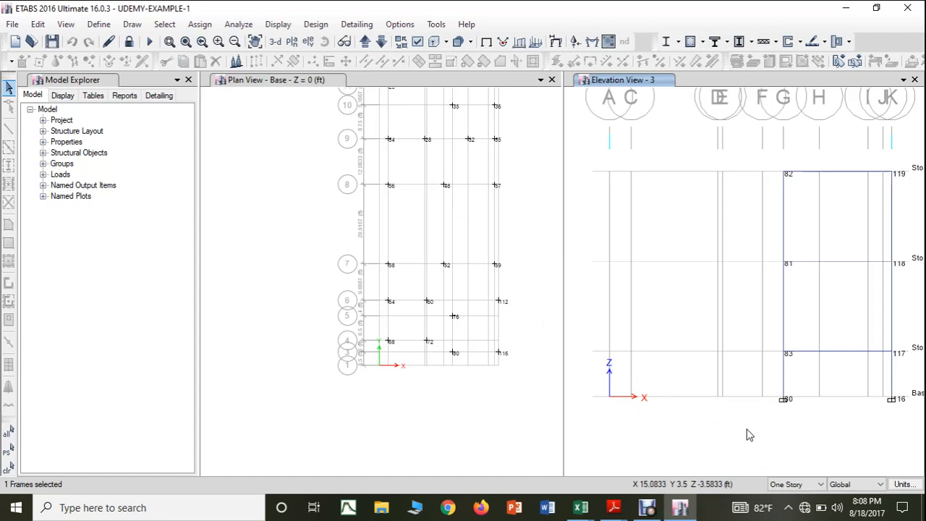
scroll(792, 391, "up", 2)
left_click(783, 389)
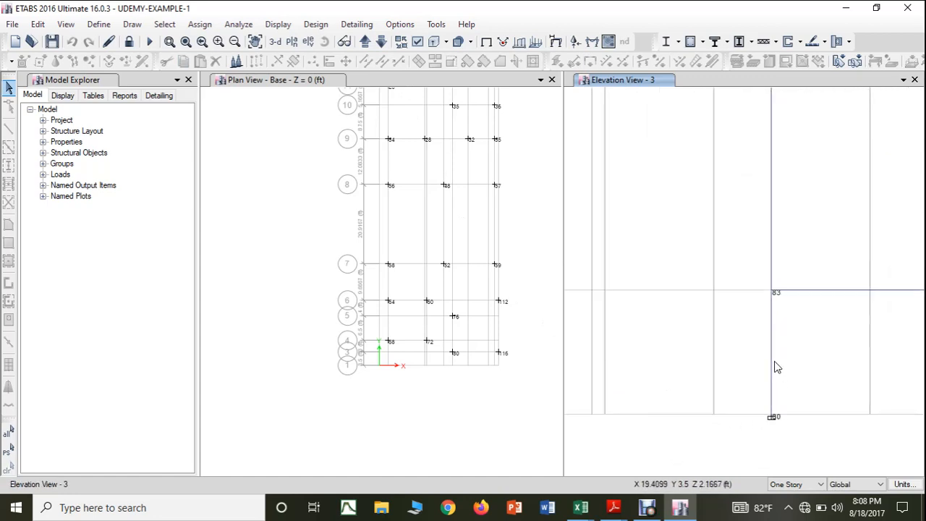
right_click(776, 366)
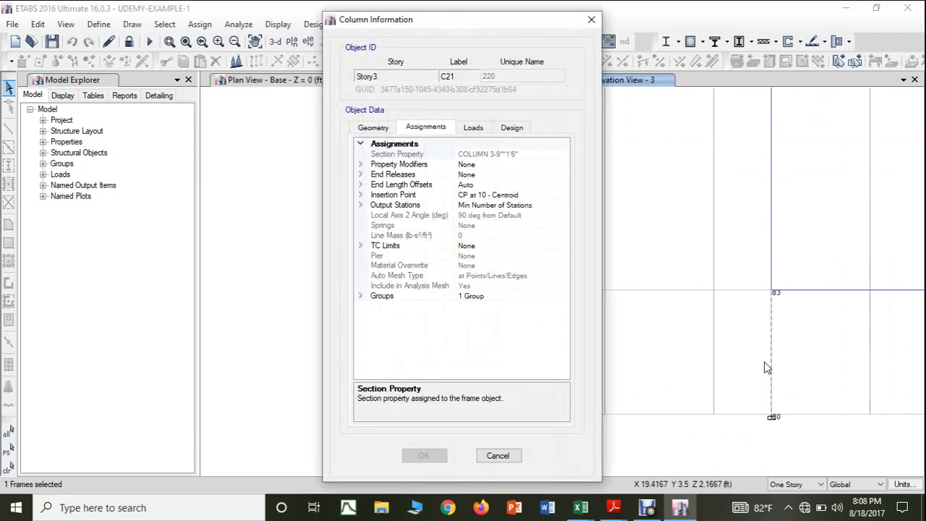
Step: Return to the SUPPORT REACTIONS workbook and fill the column size 9"X1'6" from H53 down to H56 for joint 80
left_click(581, 507)
left_click(633, 456)
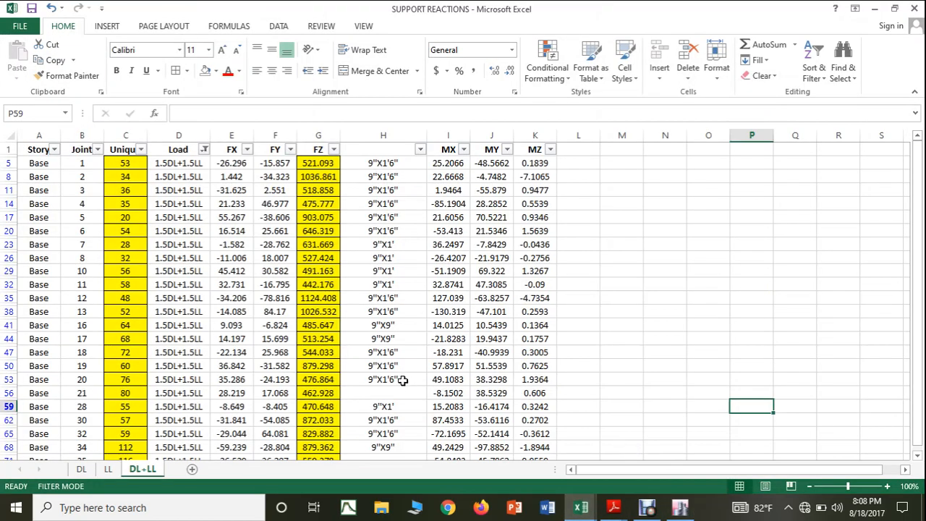
left_click(403, 381)
left_click_drag(427, 385, 427, 397)
scroll(414, 366, "down", 1)
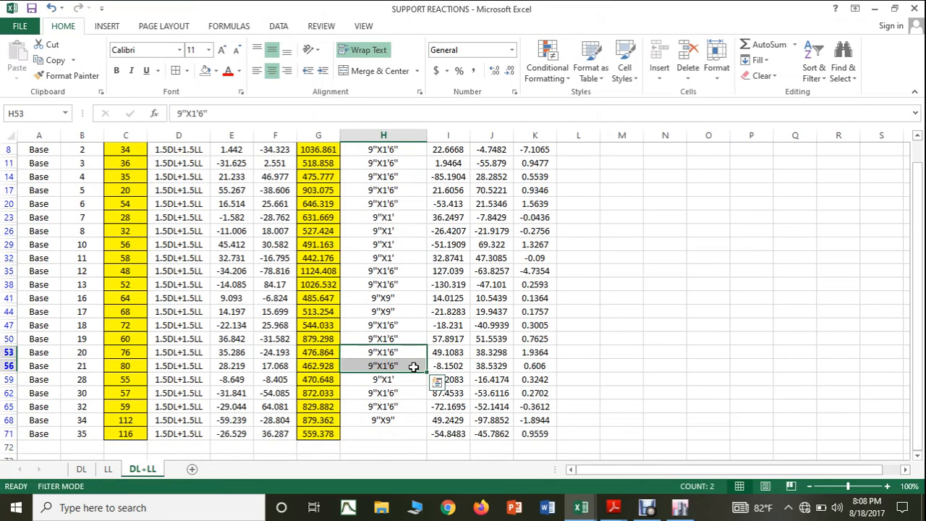
Step: Switch to ETABS and check the section property of the Story3 column above base joint 116 in elevation 3
left_click(679, 507)
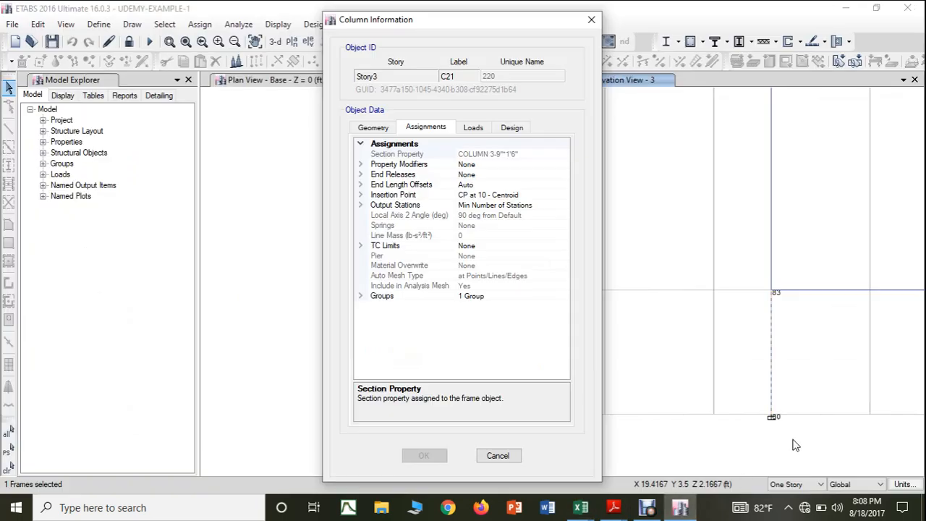
left_click(591, 20)
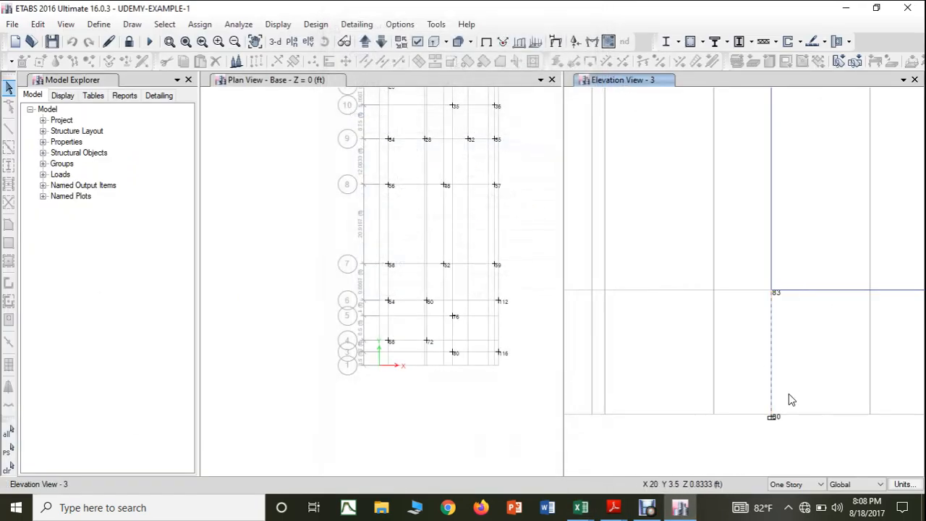
left_click_drag(796, 403, 713, 393)
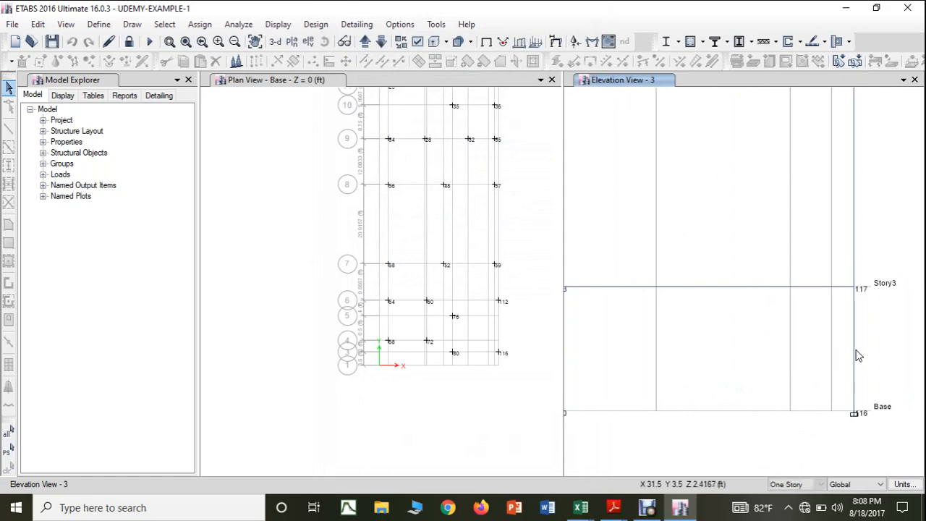
left_click(855, 353)
right_click(855, 353)
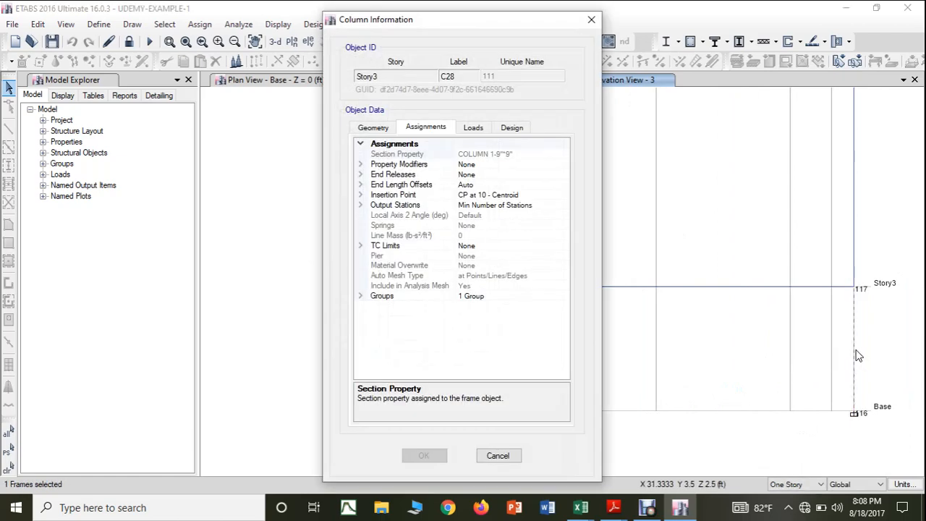
left_click(591, 19)
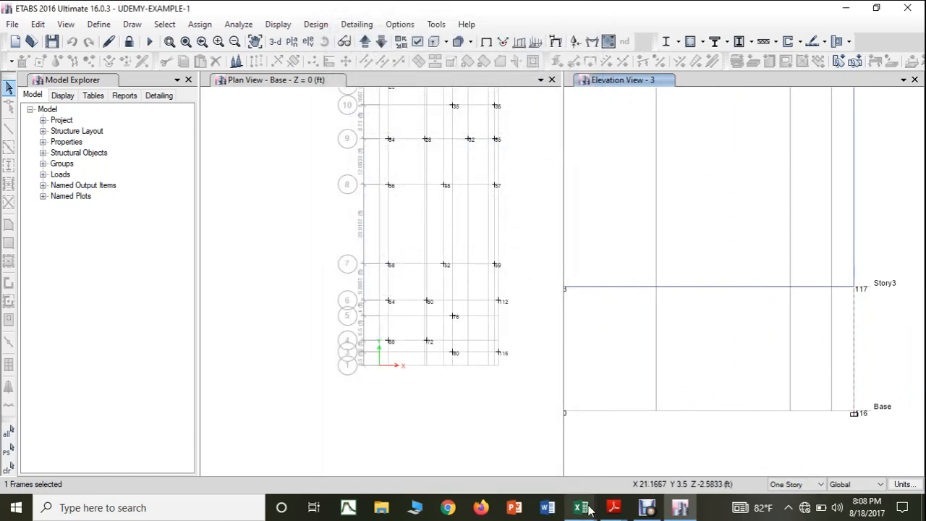
Step: Return to the SUPPORT REACTIONS workbook and copy the column size 9"X9" from H44 to H71 for joint 116
mouse_move(580, 506)
left_click(629, 463)
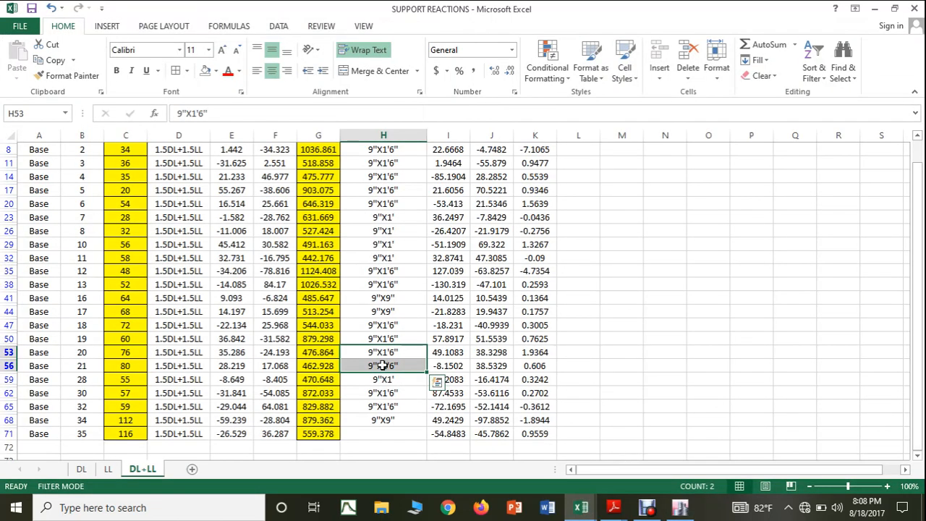
left_click(390, 311)
key("ctrl+c")
left_click(389, 433)
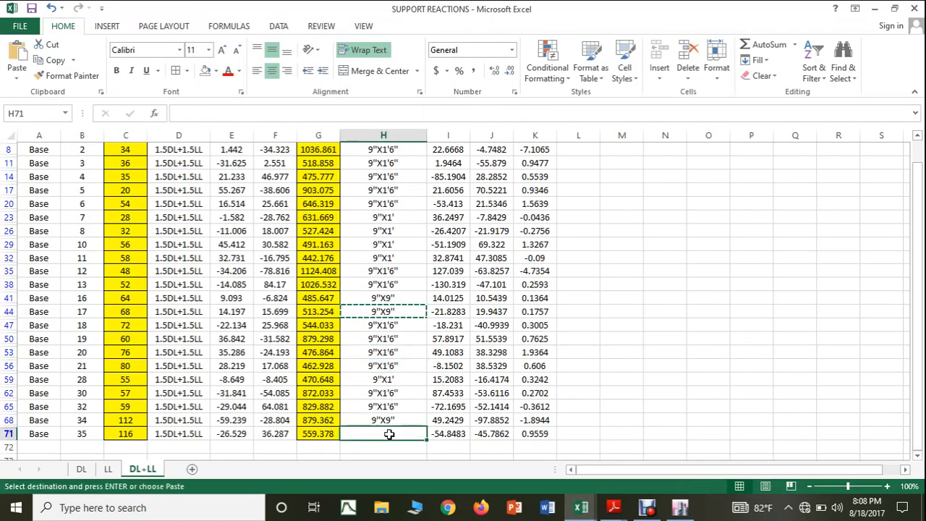
key("ctrl+v")
key("Escape")
left_click(691, 352)
scroll(441, 339, "up", 1)
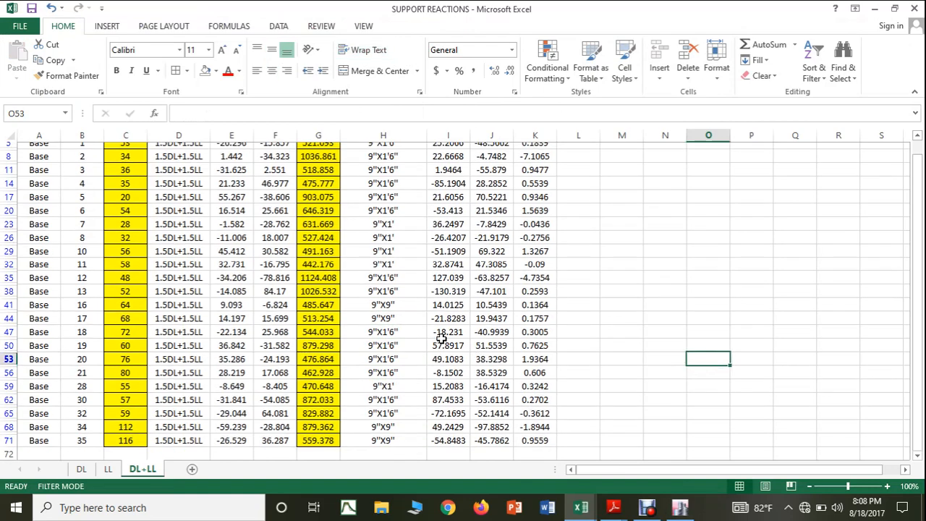
Step: Insert a blank column I between the column sizes and the MX values
scroll(441, 339, "up", 1)
left_click(442, 135)
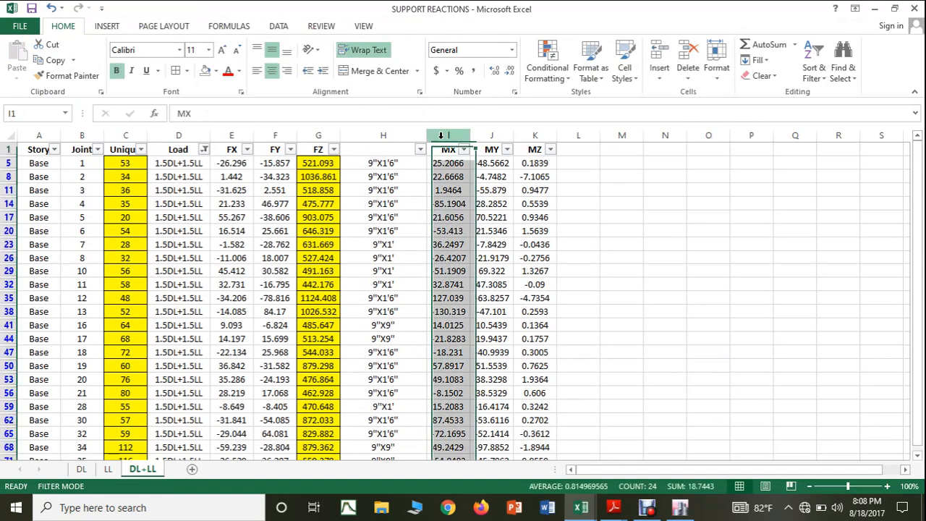
right_click(440, 135)
left_click(472, 235)
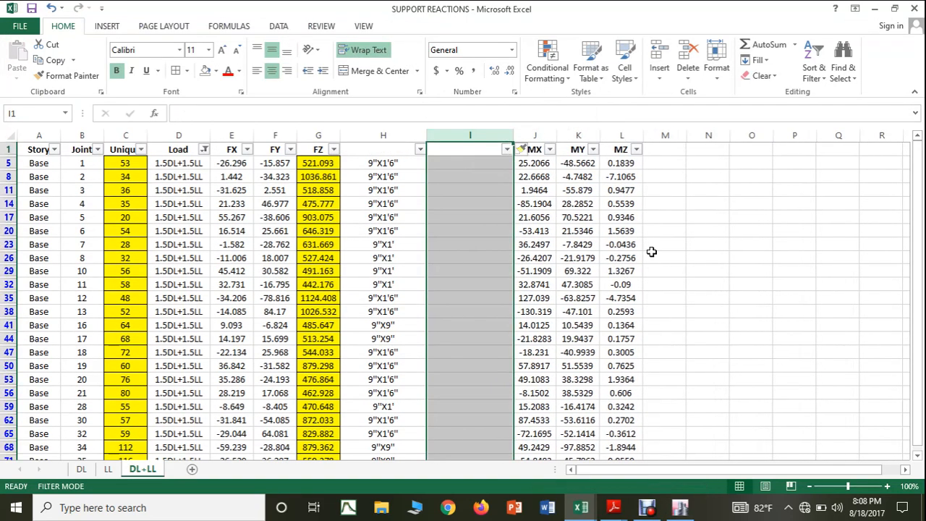
left_click(708, 257)
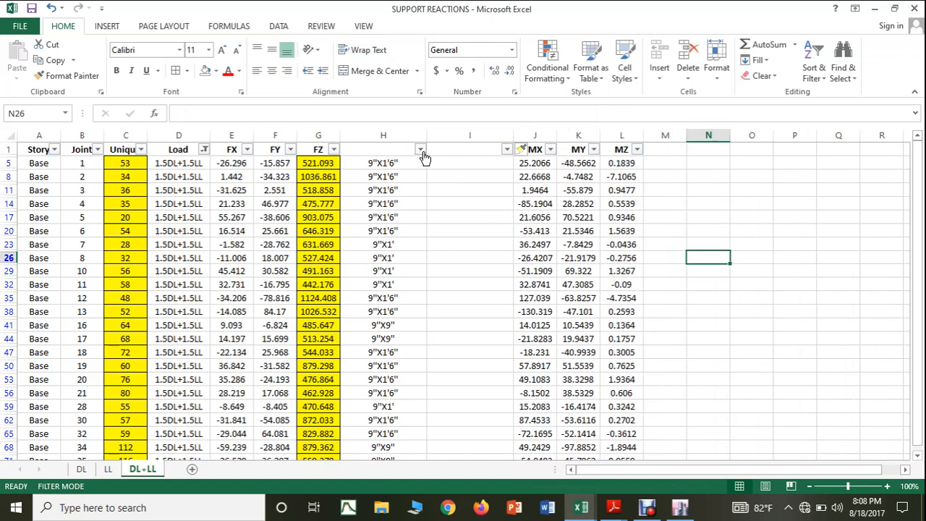
Step: Try turning off the filter on the support reactions table, and undo the change
left_click(403, 145)
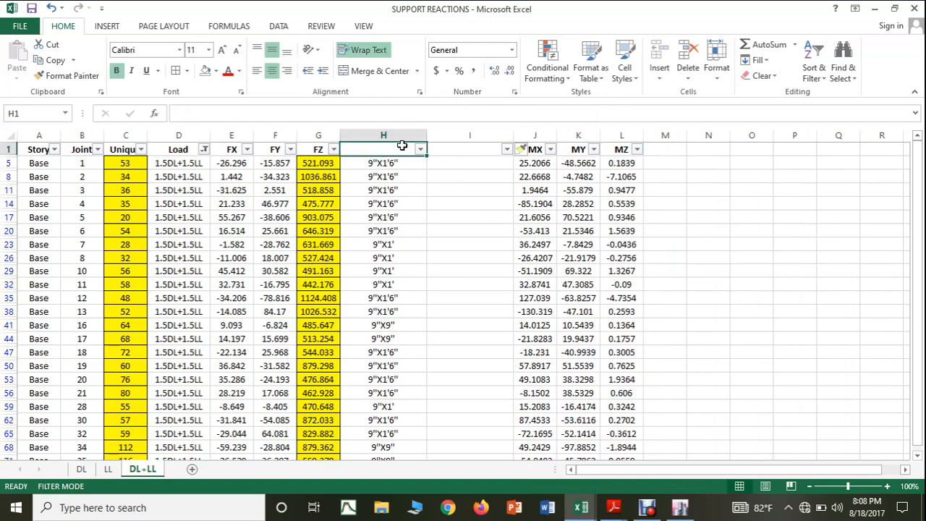
key("ctrl+space")
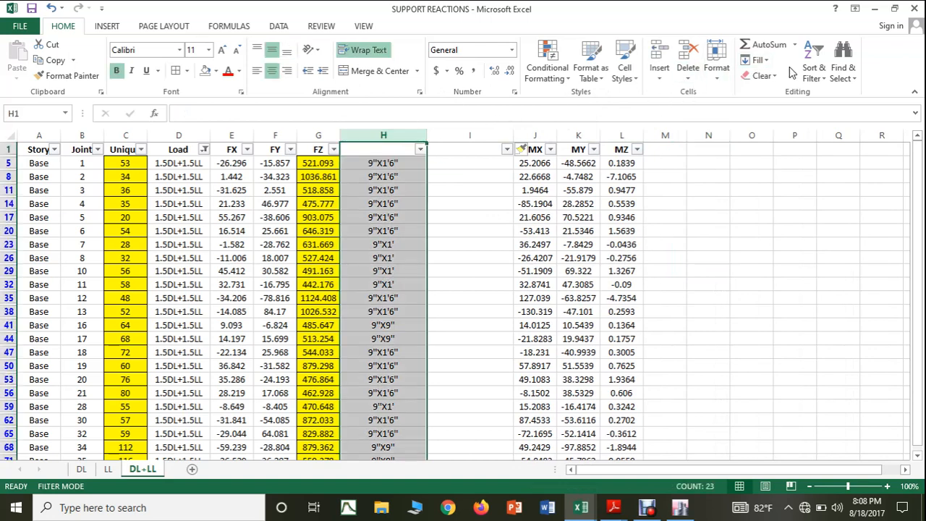
left_click(813, 72)
left_click(828, 144)
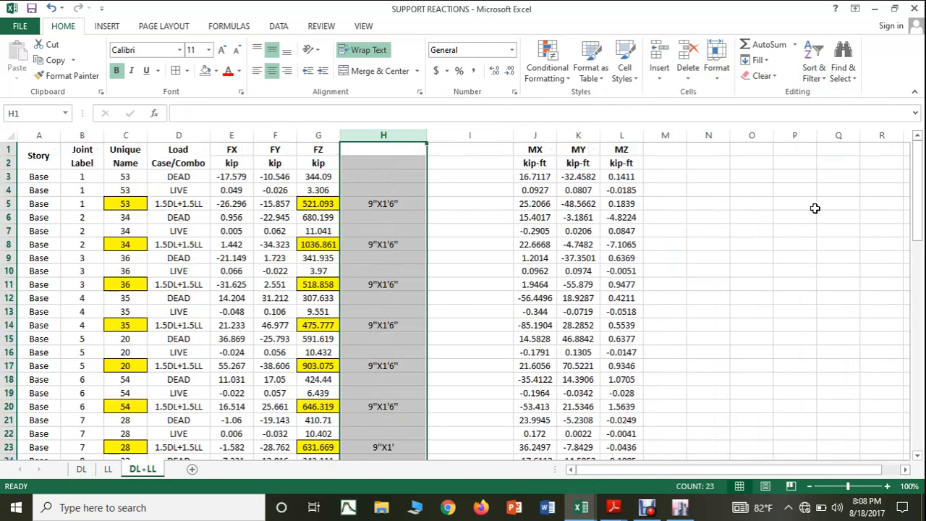
left_click(816, 75)
left_click(788, 224)
key("ctrl+z")
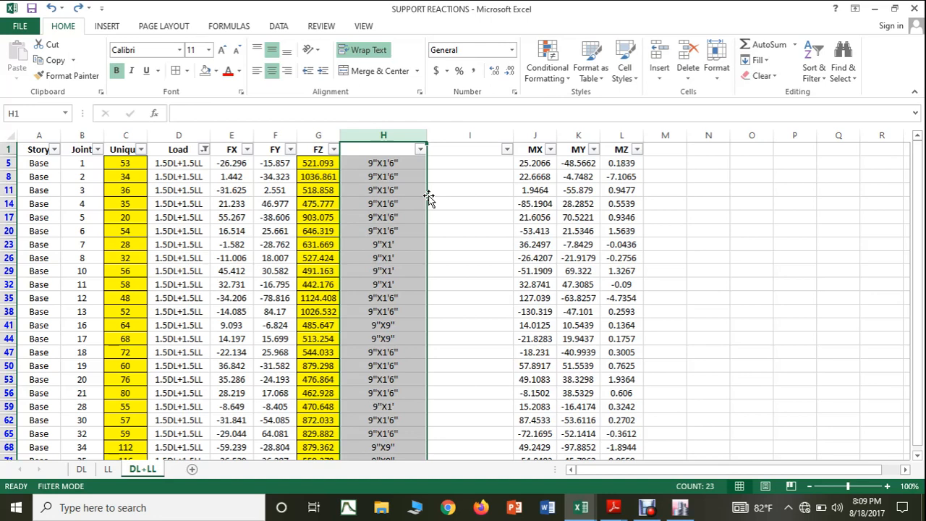
Step: Enter the metric column size 230X458 in cell I5 beside the 9"X1'6" size for joint 53
left_click(447, 164)
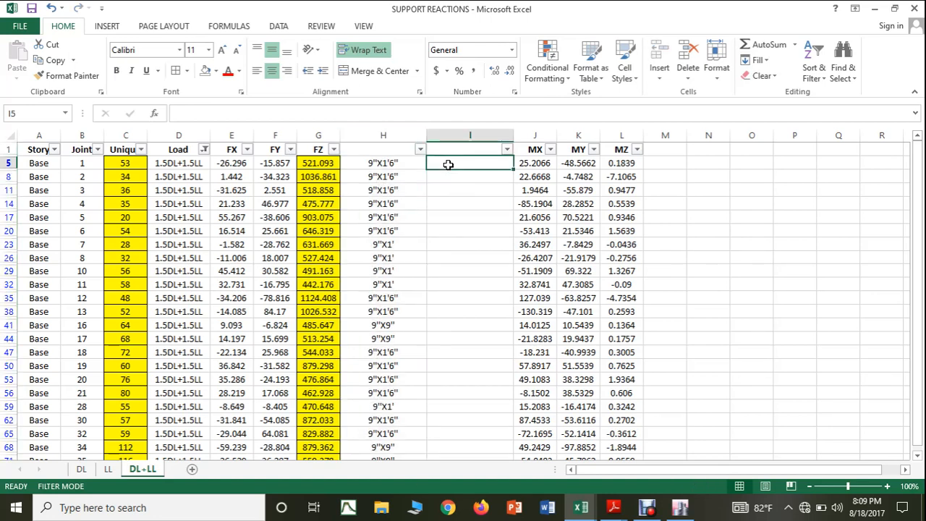
type("230")
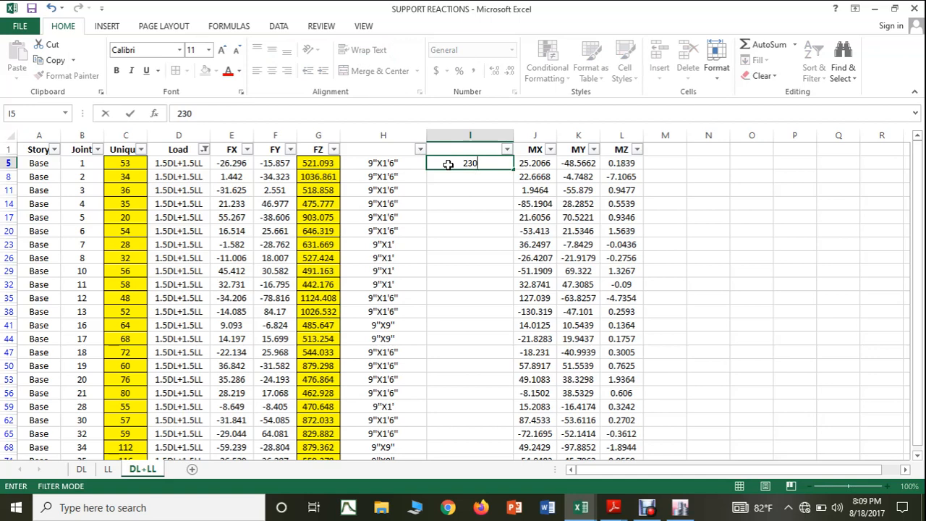
type("X")
type("458")
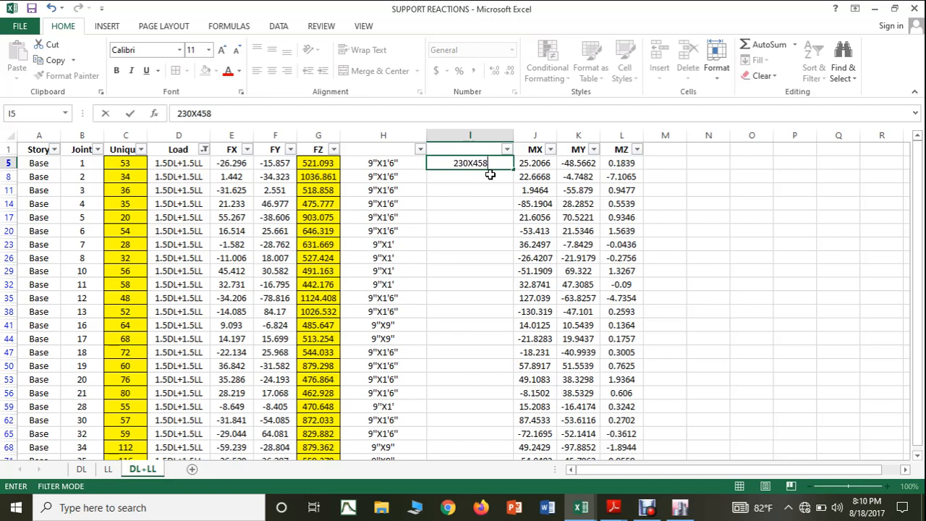
left_click(454, 227)
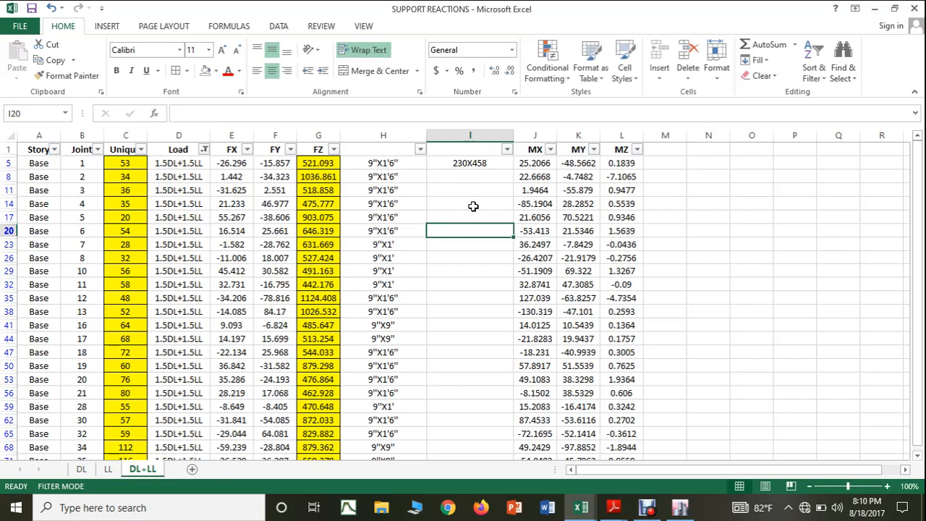
Step: Copy the size 230X458 from I5 to I8, I11, I14, I17 and I20
left_click(486, 163)
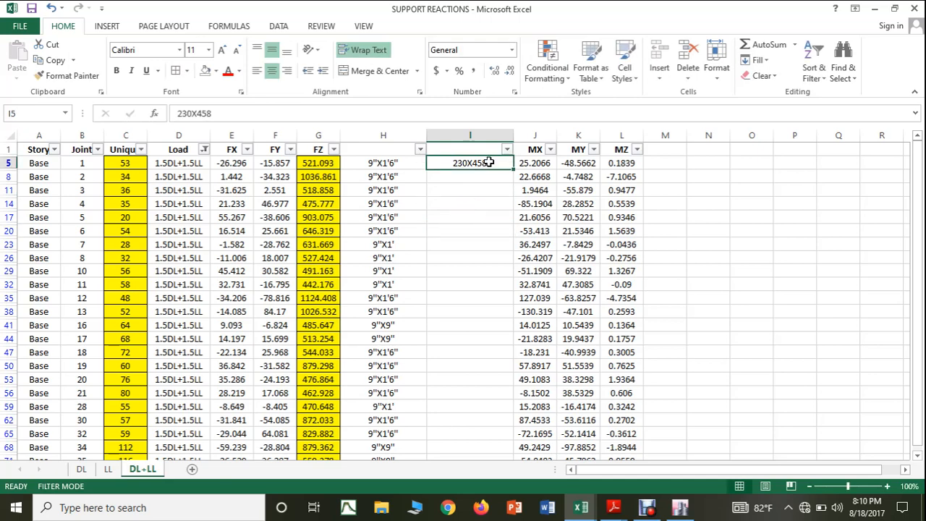
key("ctrl+c")
left_click(476, 172)
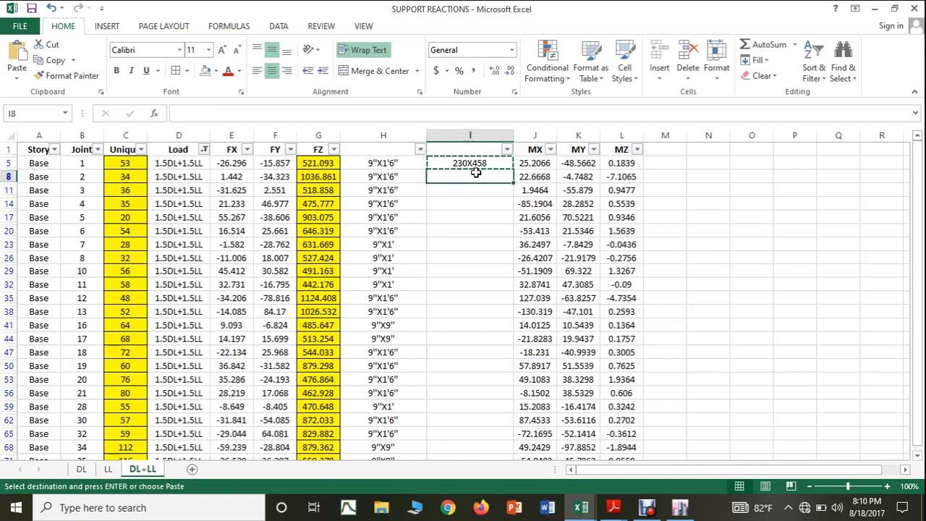
key("ctrl+v")
left_click(475, 190)
key("ctrl+v")
left_click(475, 203)
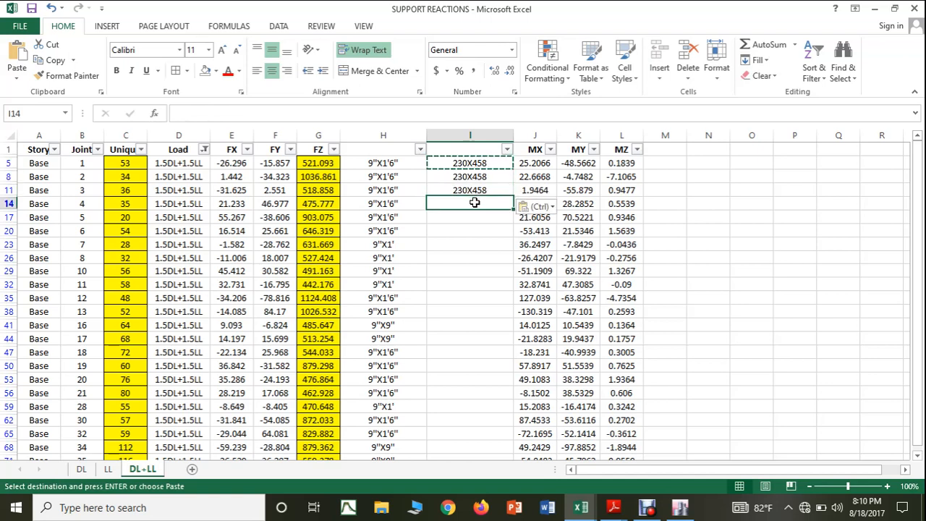
key("ctrl+v")
left_click(471, 216)
key("ctrl+v")
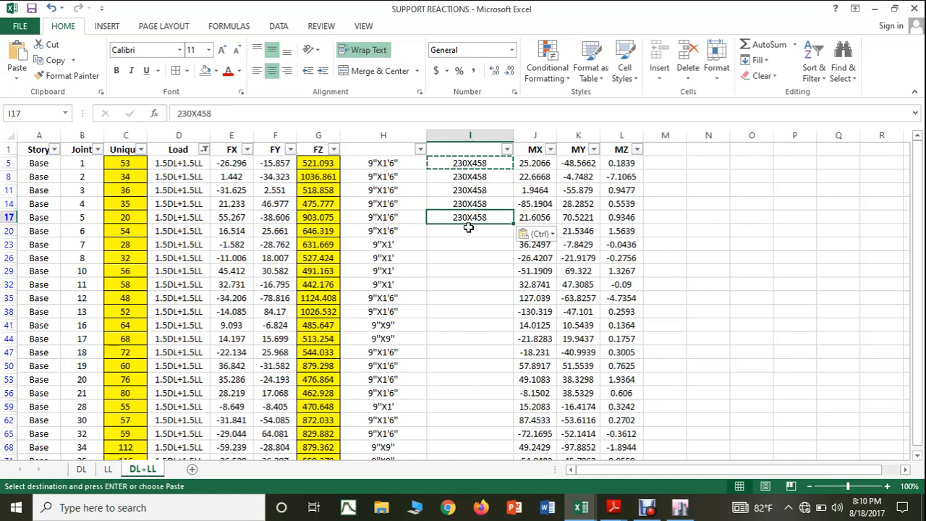
left_click(469, 230)
key("ctrl+v")
Step: Paste 230X458 into column I for the remaining 9"X1'6" columns in rows 35, 38, 47 to 56, 62 and 65
left_click_drag(441, 292, 439, 307)
key("ctrl+v")
left_click(433, 354)
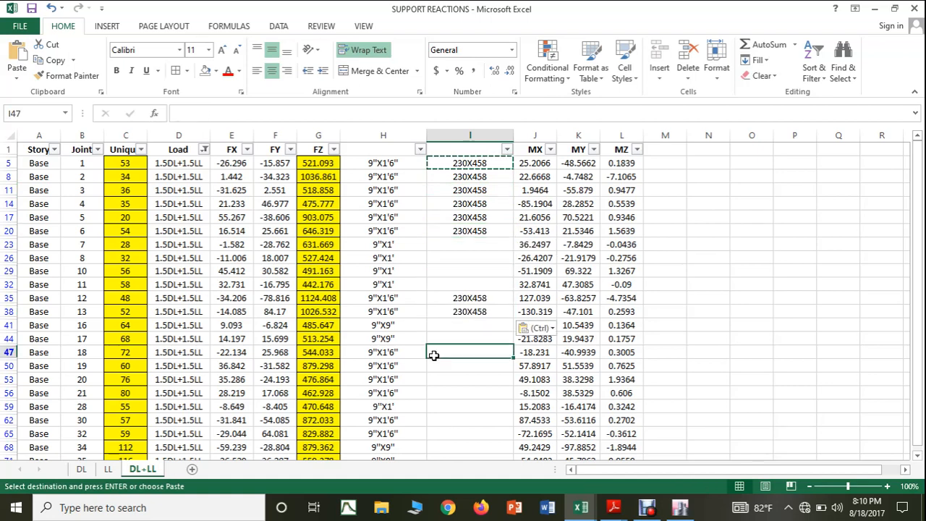
left_click_drag(434, 355, 433, 389)
key("ctrl+v")
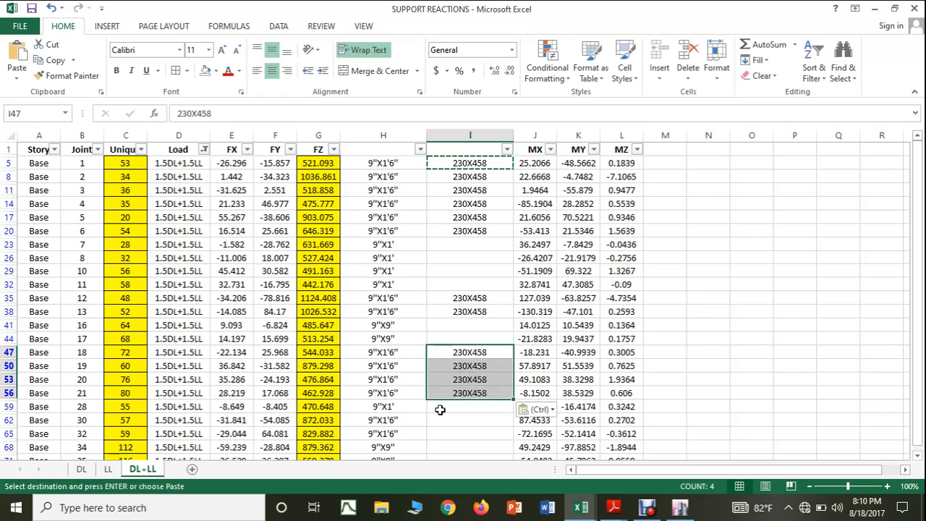
scroll(440, 409, "down", 1)
left_click_drag(440, 393, 440, 405)
key("ctrl+v")
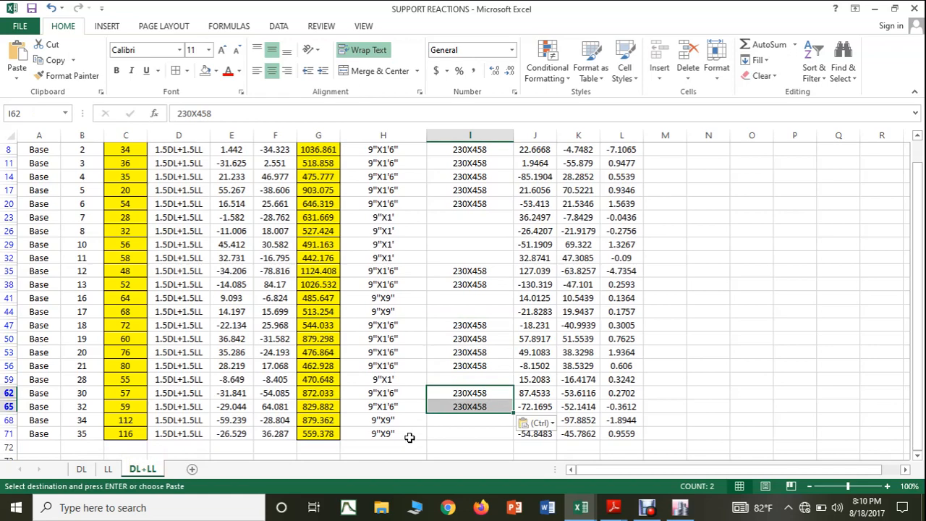
scroll(410, 436, "up", 2)
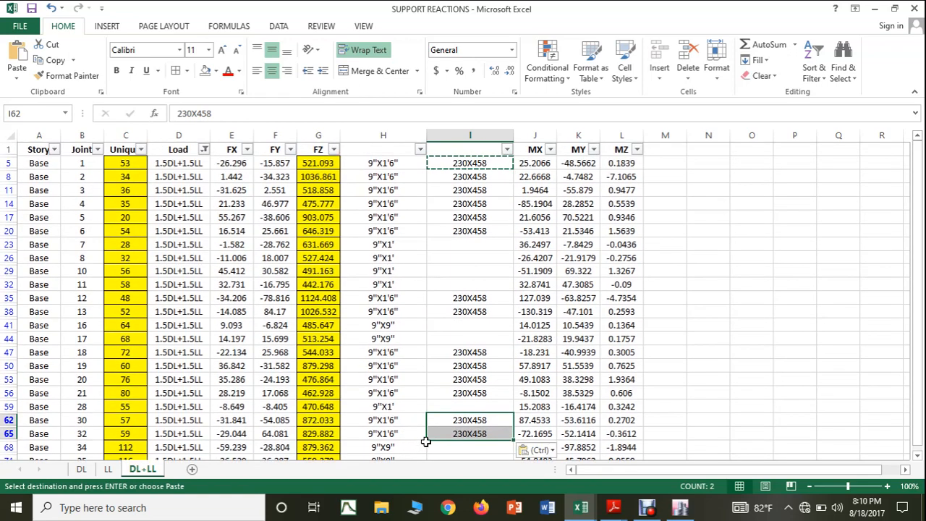
scroll(456, 448, "down", 2)
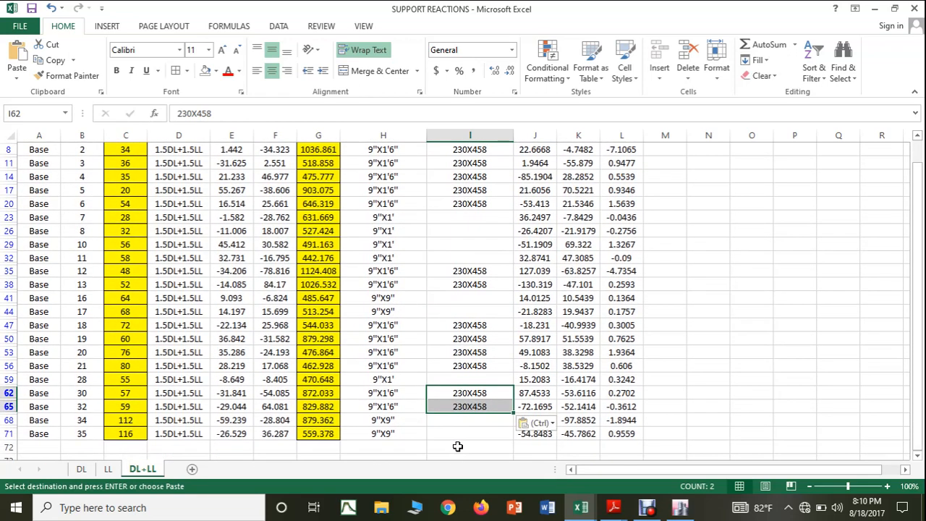
key("Escape")
left_click(460, 433)
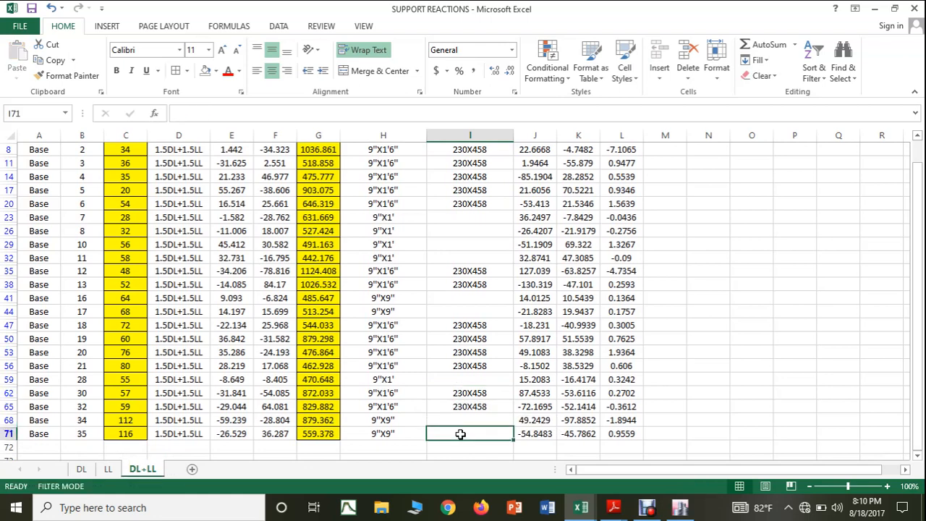
type("230")
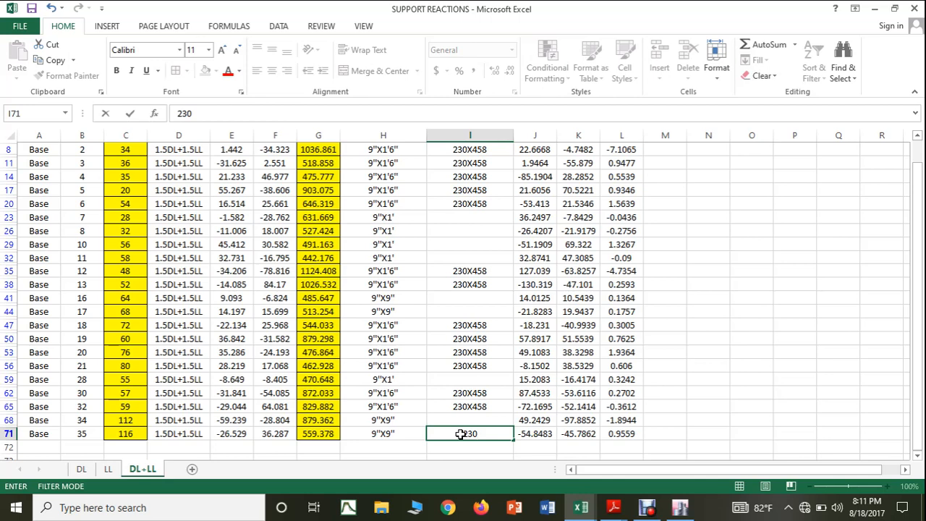
type("X230")
key("Escape")
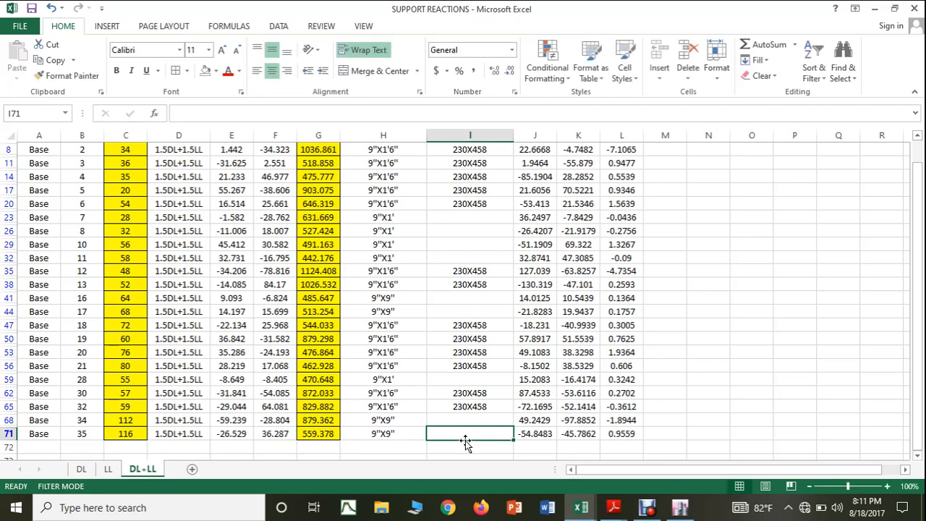
Step: Enter the metric size 230X230 in I71 for the 9"X9" column at joint 116, and copy it to I68
type("23")
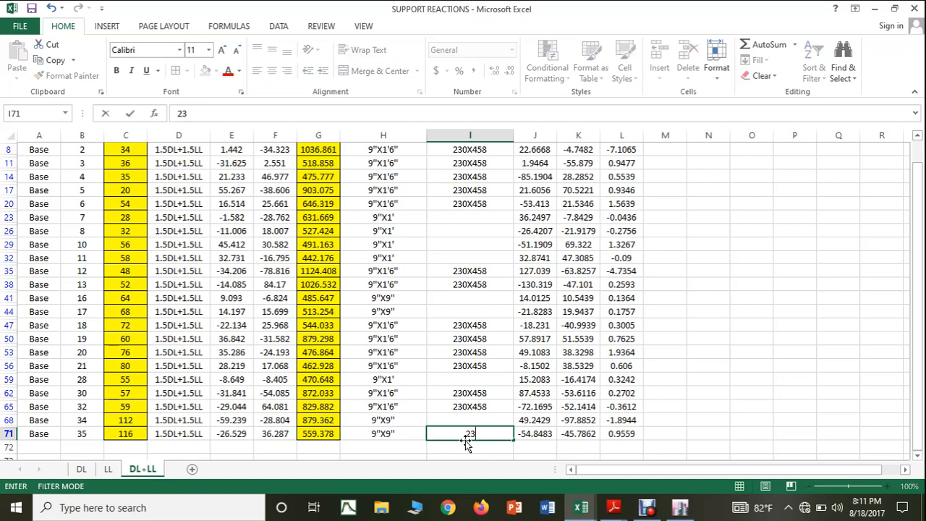
type("0X230")
key("Return")
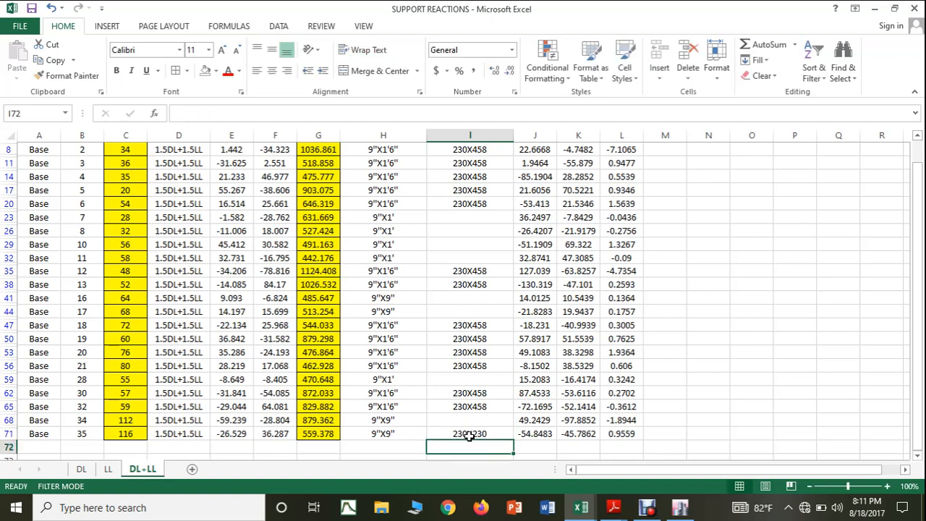
left_click(468, 435)
key("ctrl+c")
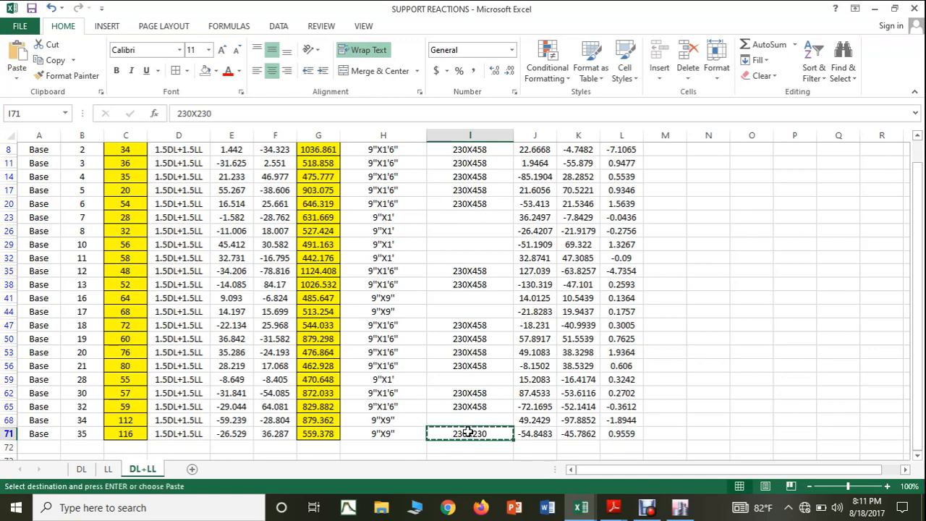
left_click(472, 421)
key("ctrl+v")
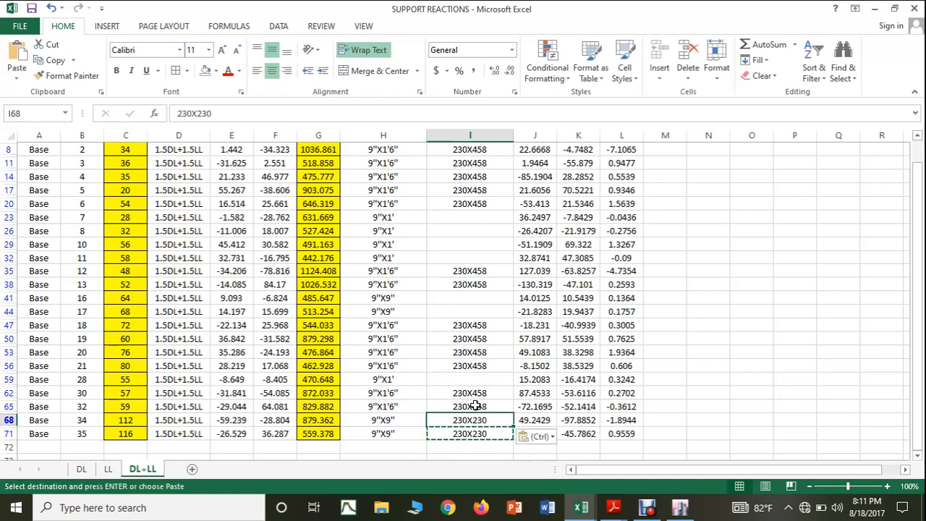
scroll(475, 404, "up", 1)
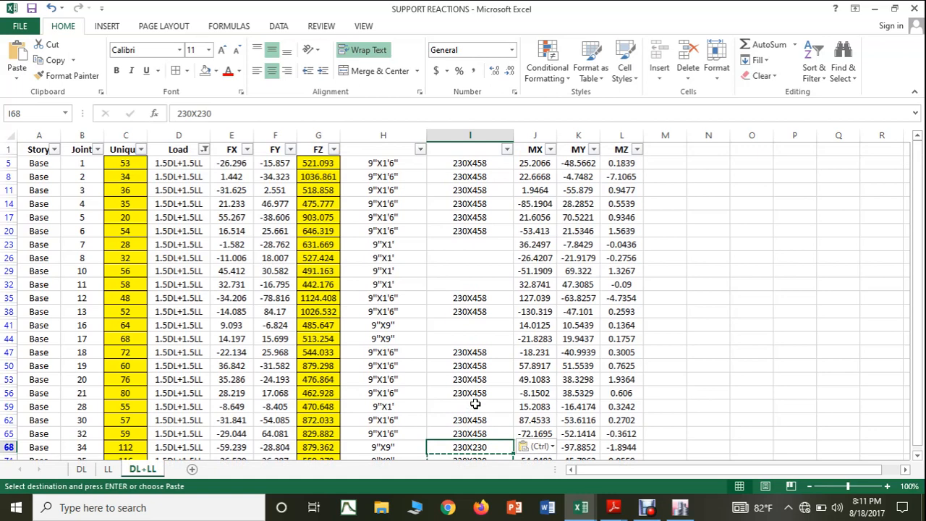
key("Escape")
Step: Select the blank cell I23 beside the 9"X1' column size of joint 28
left_click(461, 248)
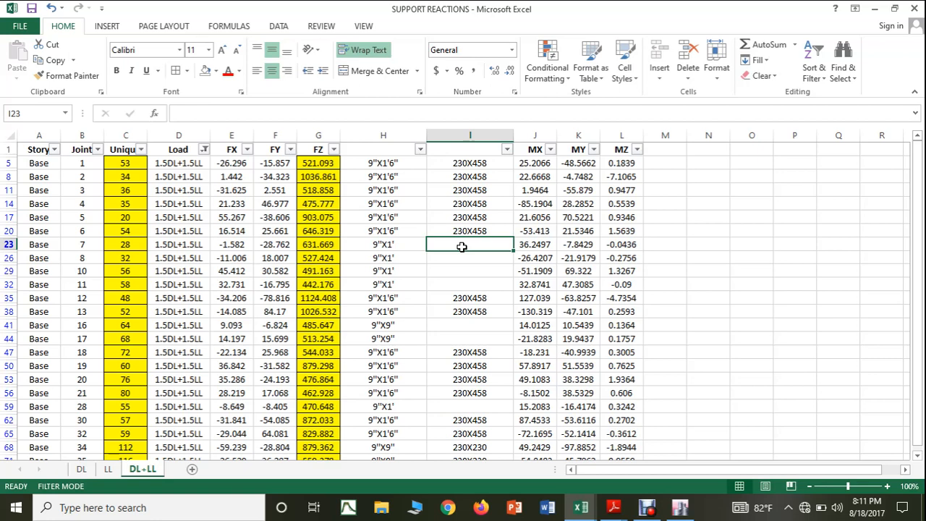
Step: Enter the metric size 230X300 in I23 for the 9"X1' column at joint 28
type("230")
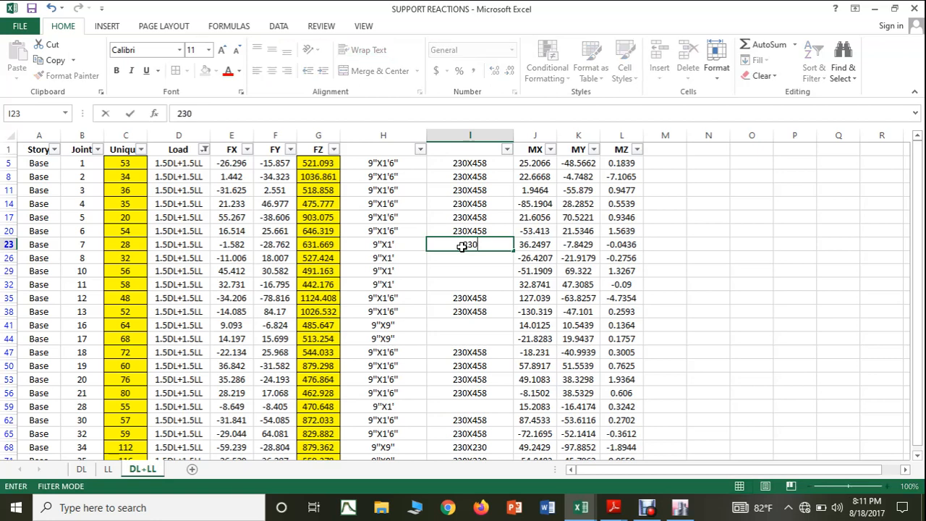
type("X300")
left_click(494, 281)
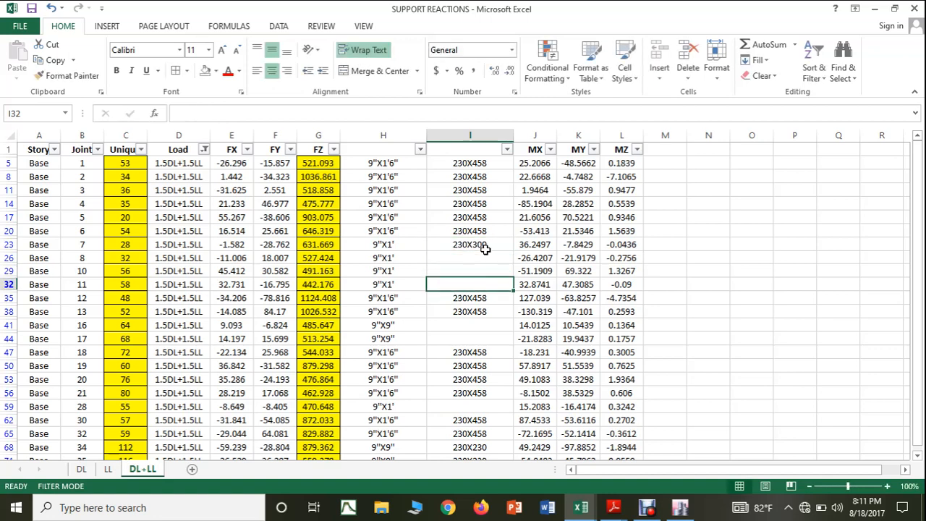
Step: Copy the size 230X300 from I23 to the other 9"X1' columns in I26, I29 and I32
left_click(482, 244)
key("ctrl+c")
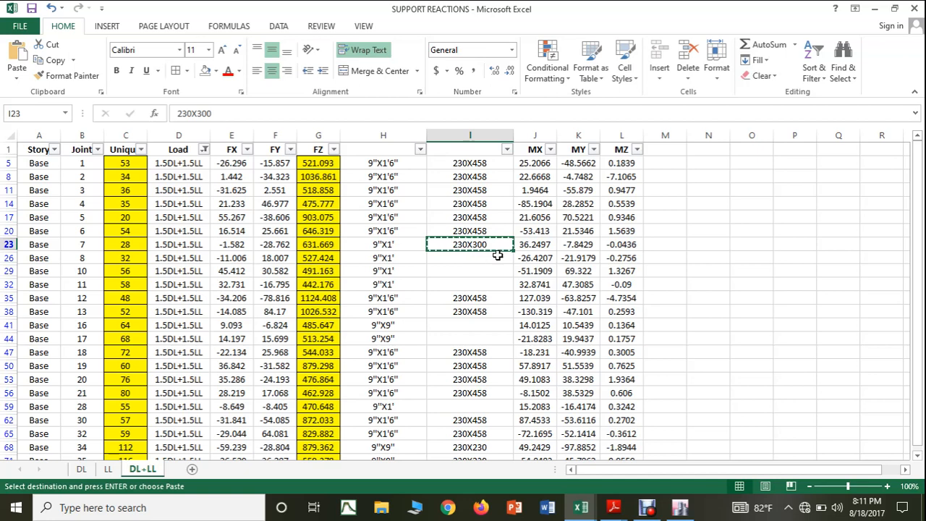
left_click(491, 259)
key("ctrl+v")
left_click(490, 270)
key("ctrl+v")
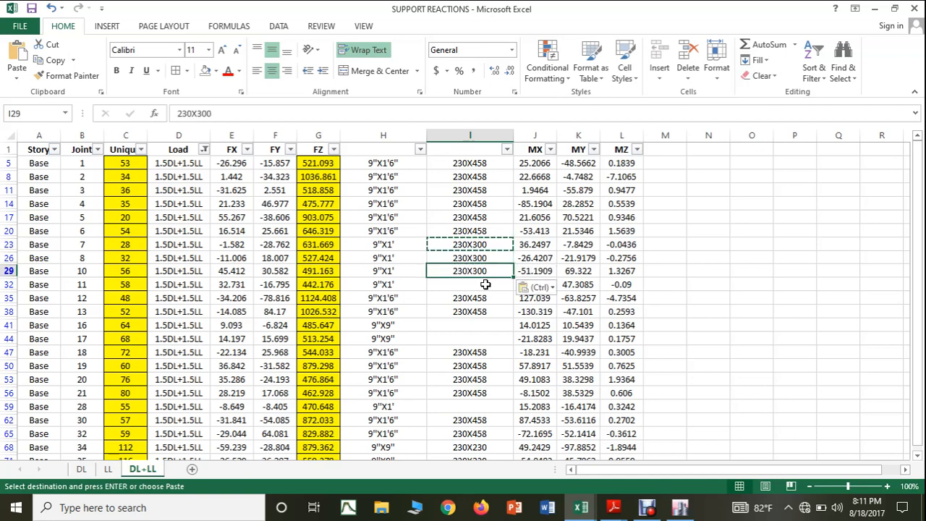
left_click(486, 285)
key("ctrl+v")
Step: Paste 230X300 into I41, I44 and I59, and end the copy mode
left_click_drag(485, 325, 487, 337)
key("ctrl+v")
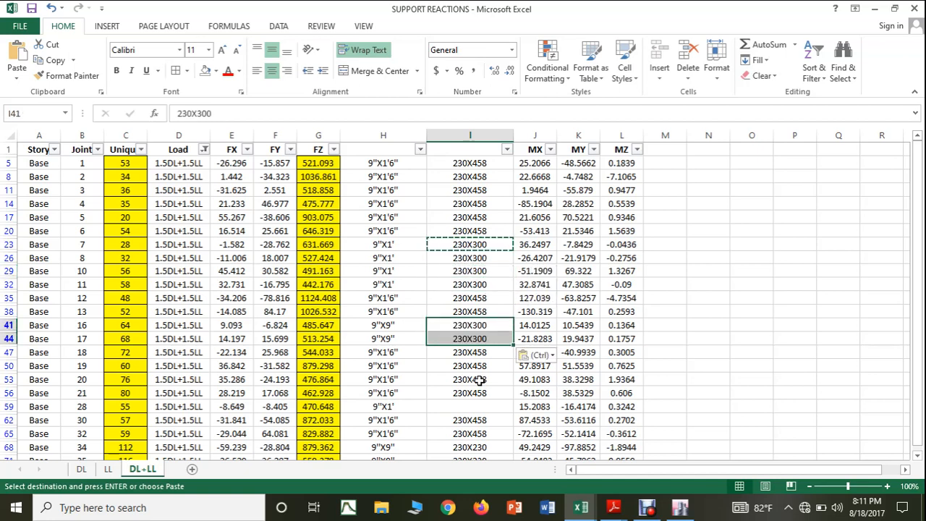
left_click(479, 379)
left_click(484, 406)
key("ctrl+v")
scroll(499, 392, "down", 2)
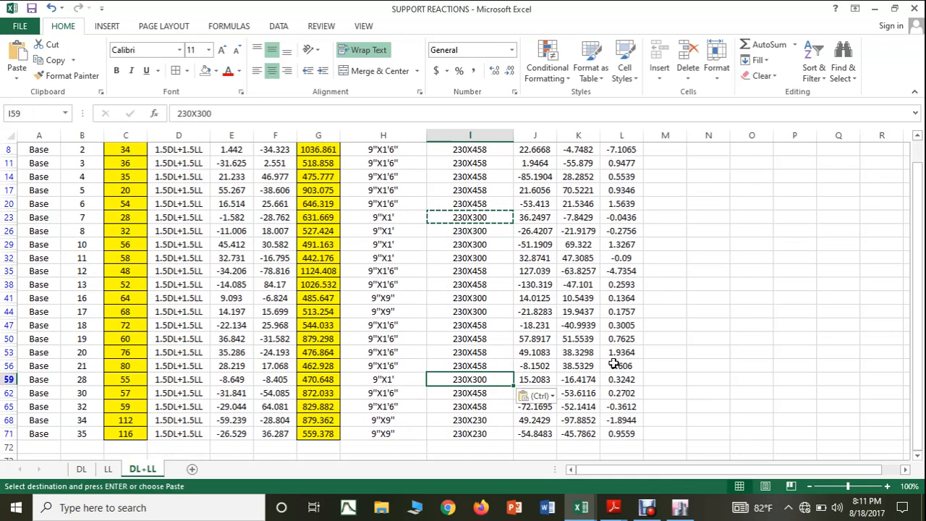
left_click(626, 360)
key("Escape")
scroll(571, 330, "up", 2)
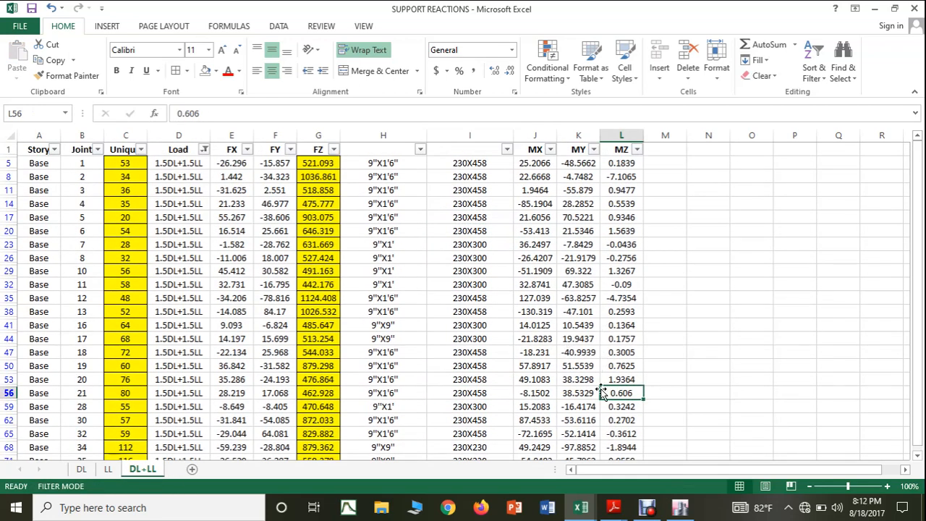
Step: Switch to the FOOTIG DESIGN workbook and set column 53's shorter column dimension in E20 to 0.230 m, checking the size in SUPPORT REACTIONS
left_click(580, 507)
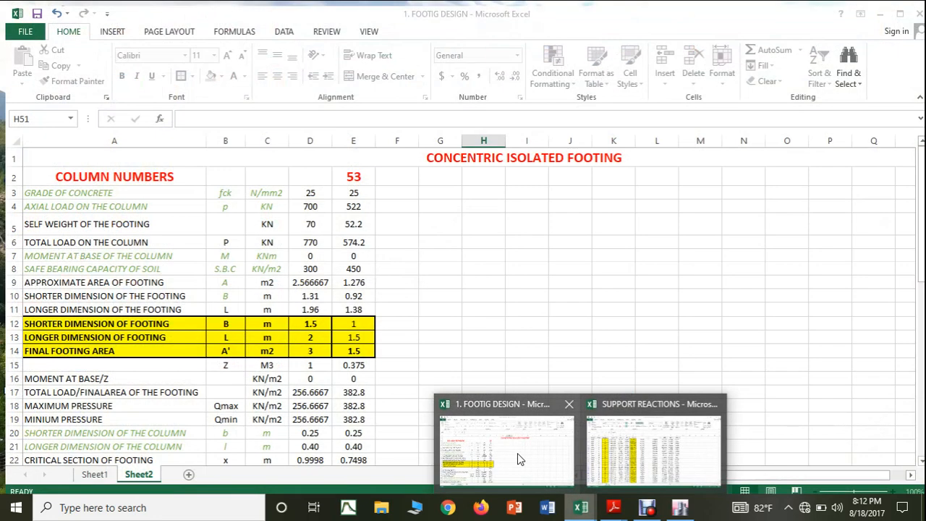
left_click(517, 453)
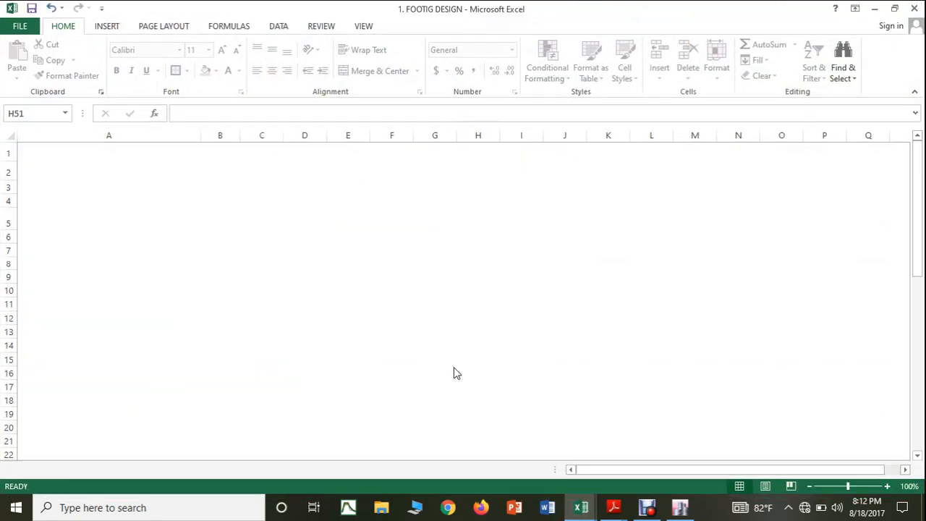
scroll(466, 359, "down", 1)
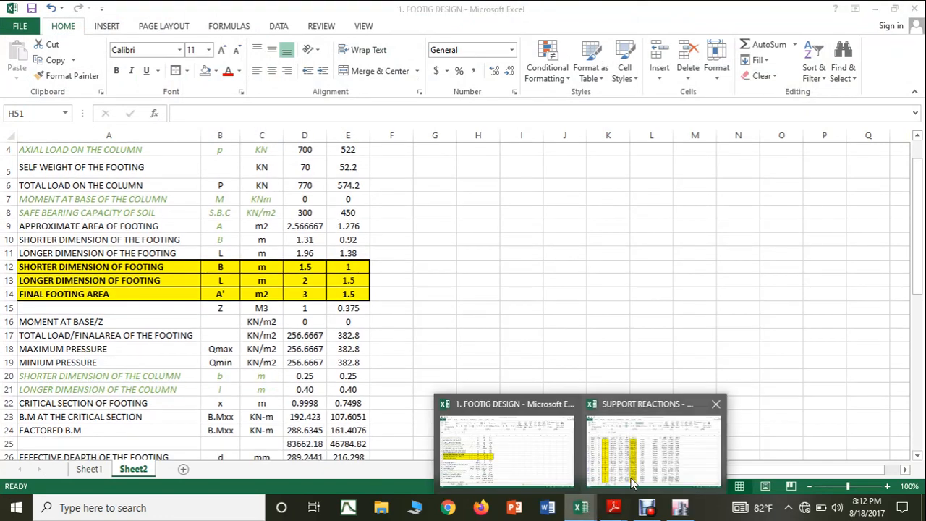
left_click(636, 456)
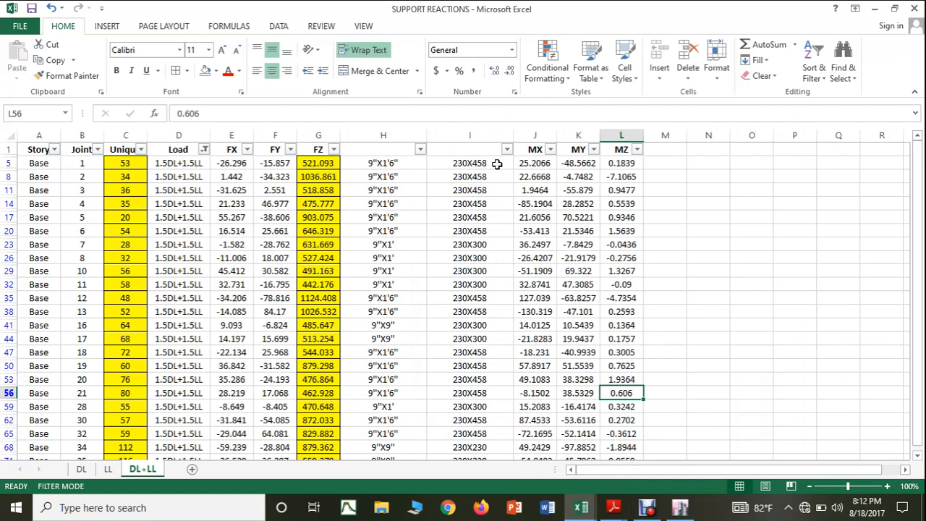
left_click(583, 511)
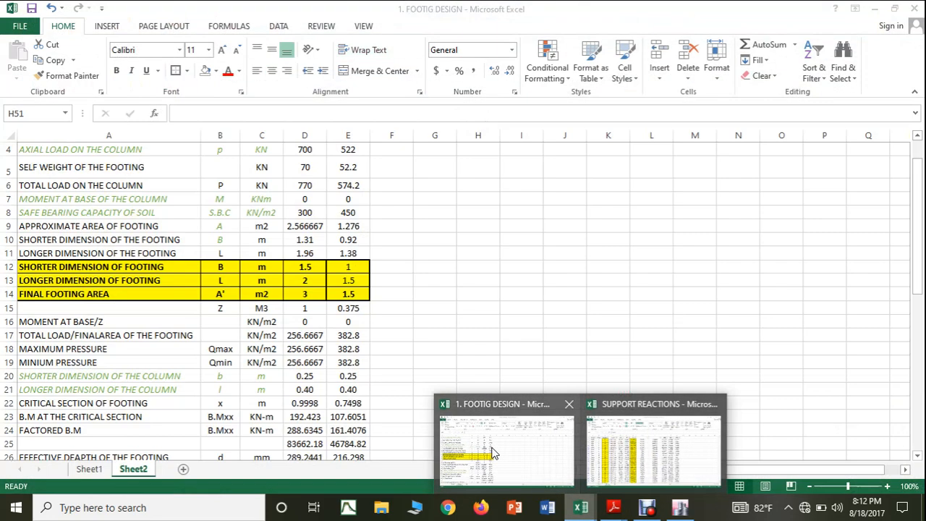
left_click(506, 434)
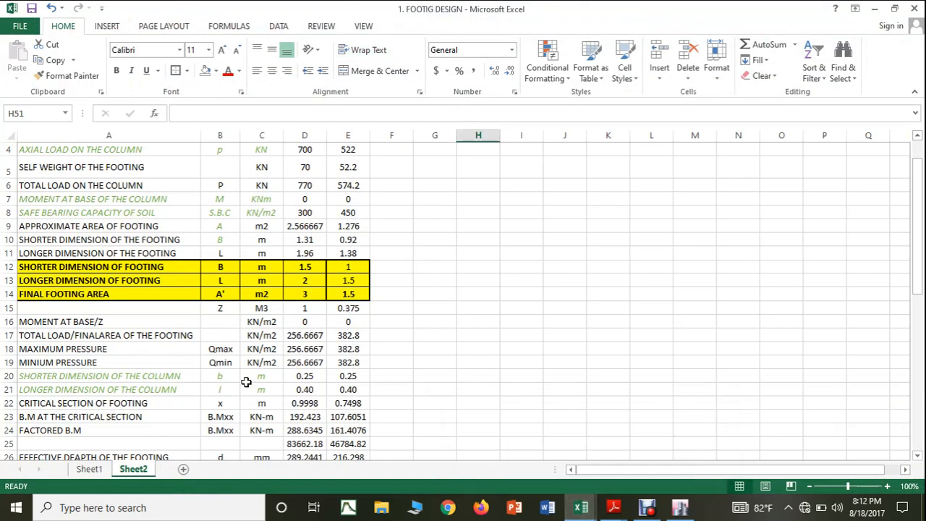
left_click(348, 375)
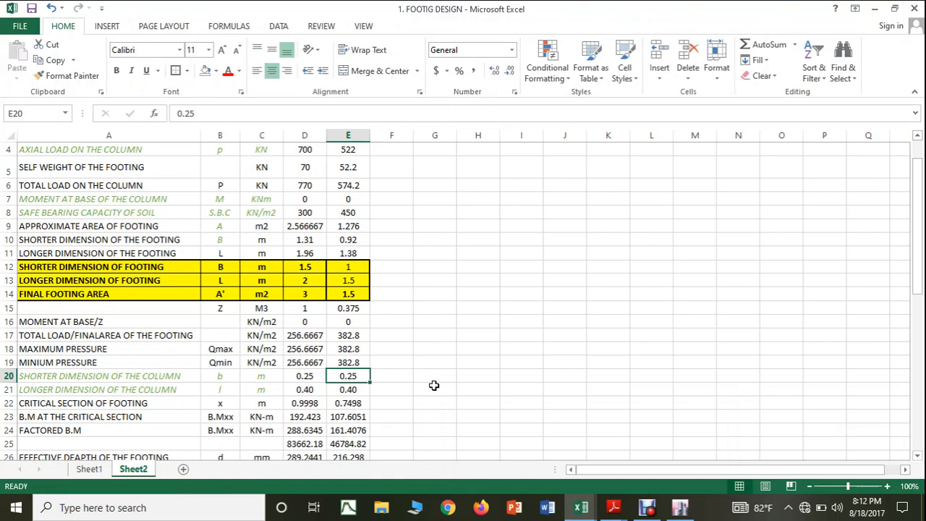
type("0.230")
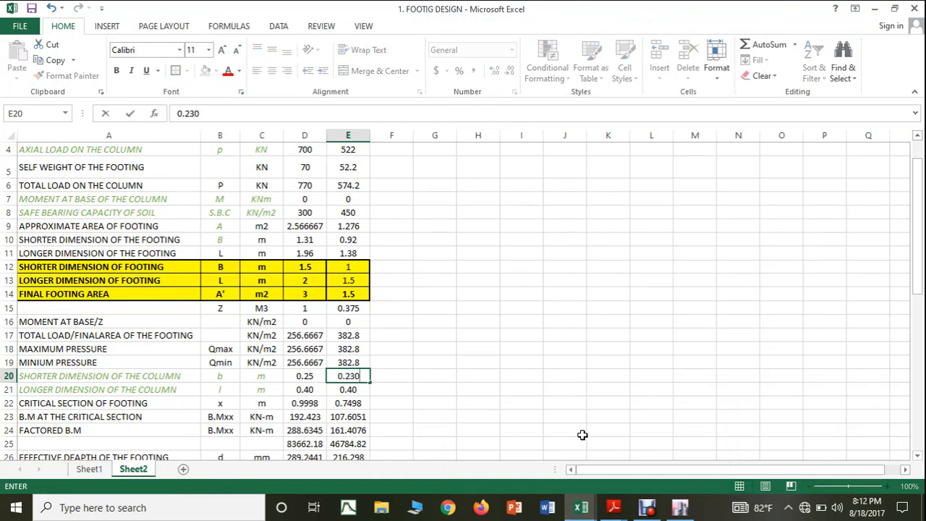
left_click(581, 506)
mouse_move(619, 470)
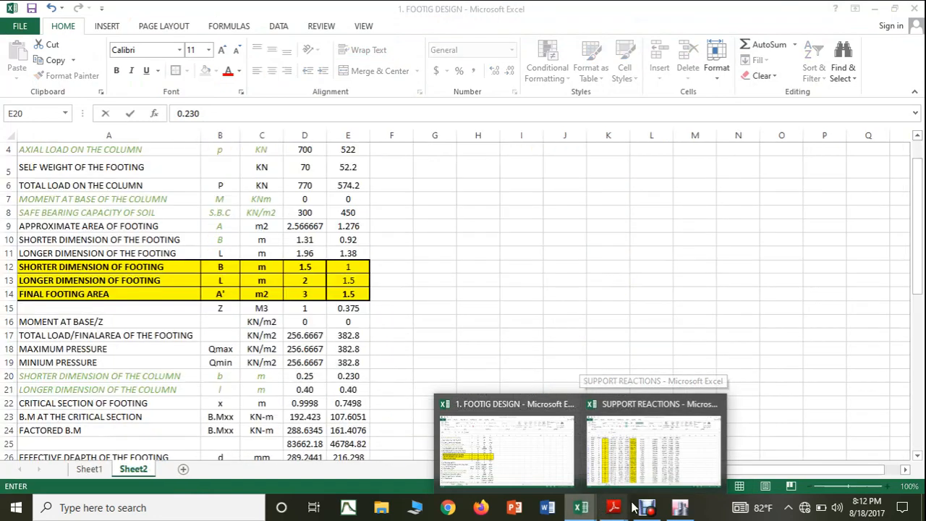
left_click(548, 465)
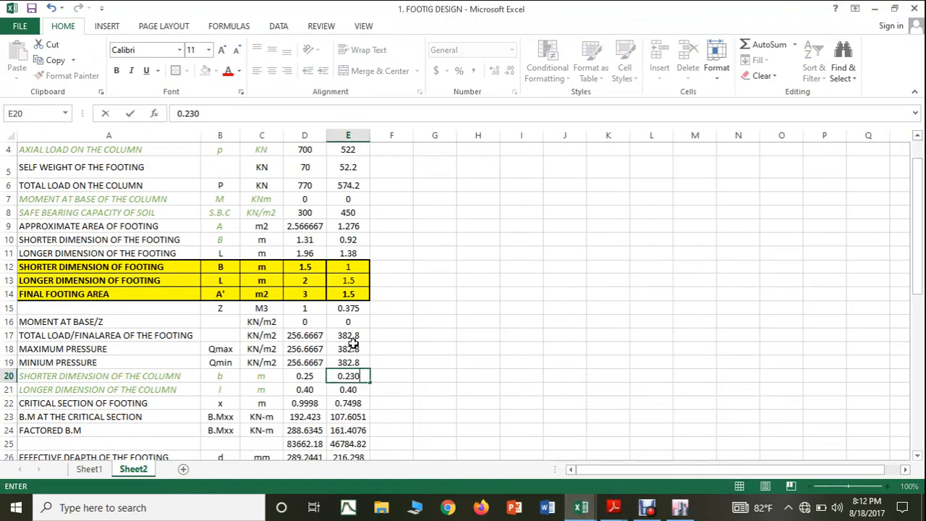
Step: Set column 53's longer column dimension in E21 to 0.460 m
left_click(357, 391)
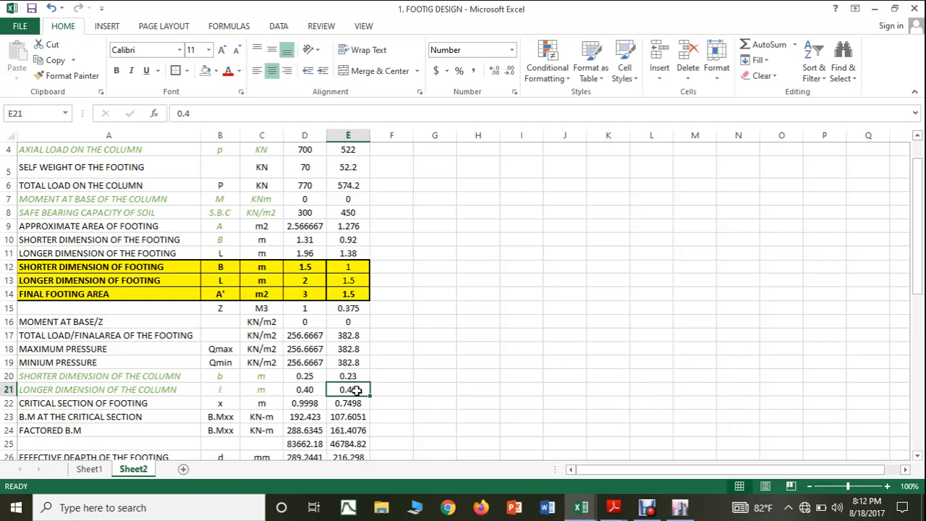
type("0.460")
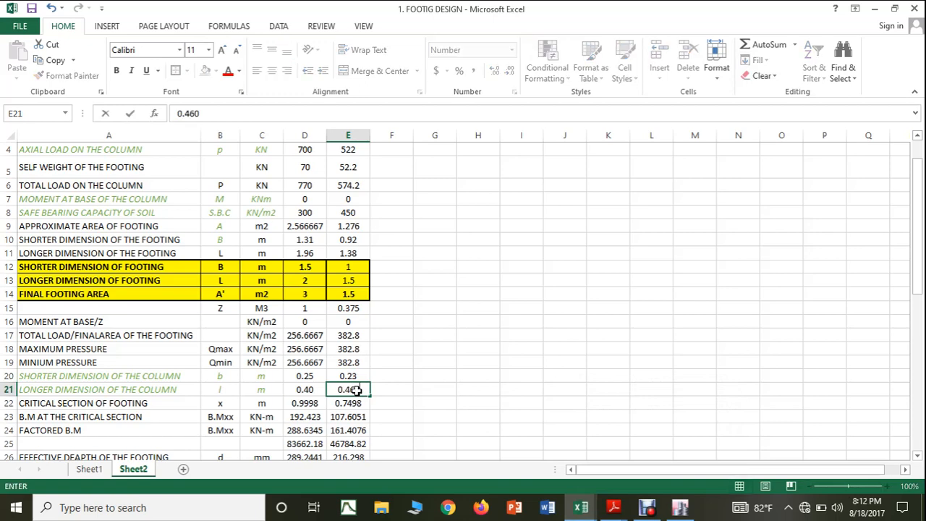
left_click(456, 361)
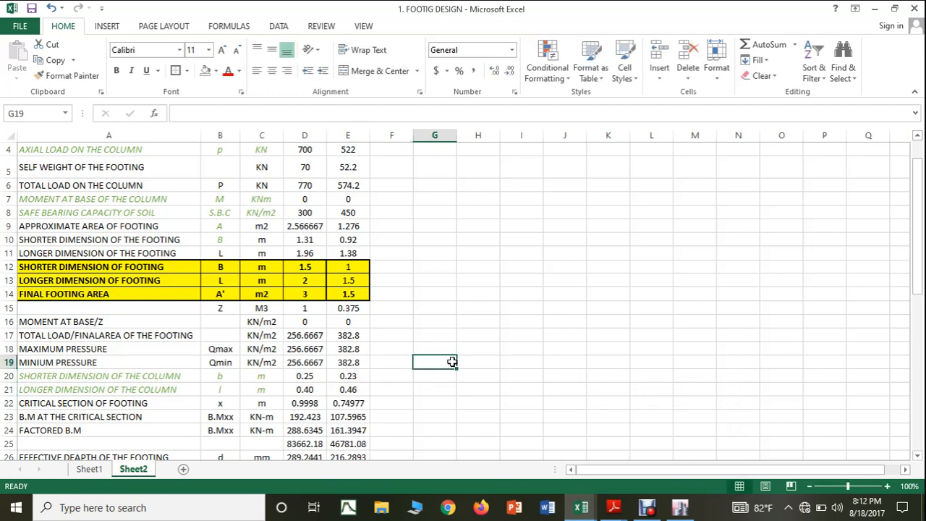
Step: Review column 53's footing size, depth, reinforcement spacing, punching shear and one way shear results in the design sheet
scroll(452, 362, "down", 1)
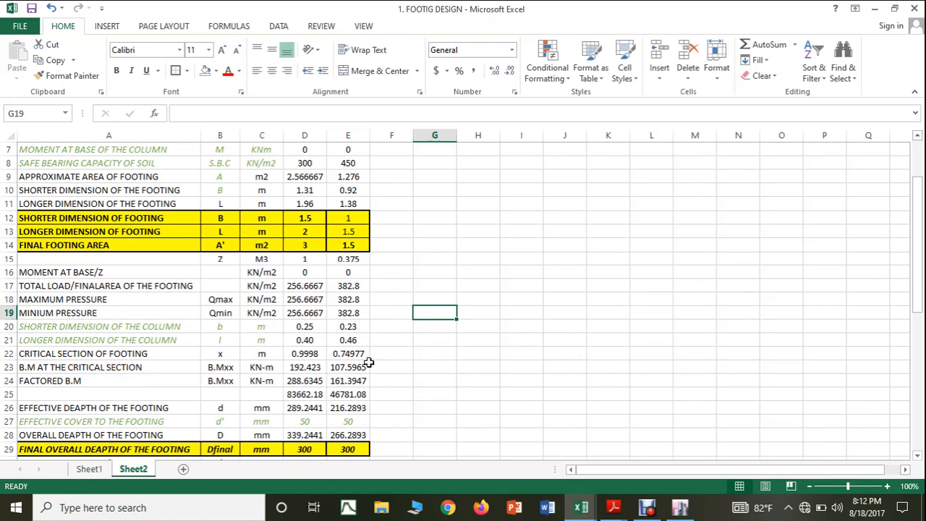
scroll(384, 419, "down", 1)
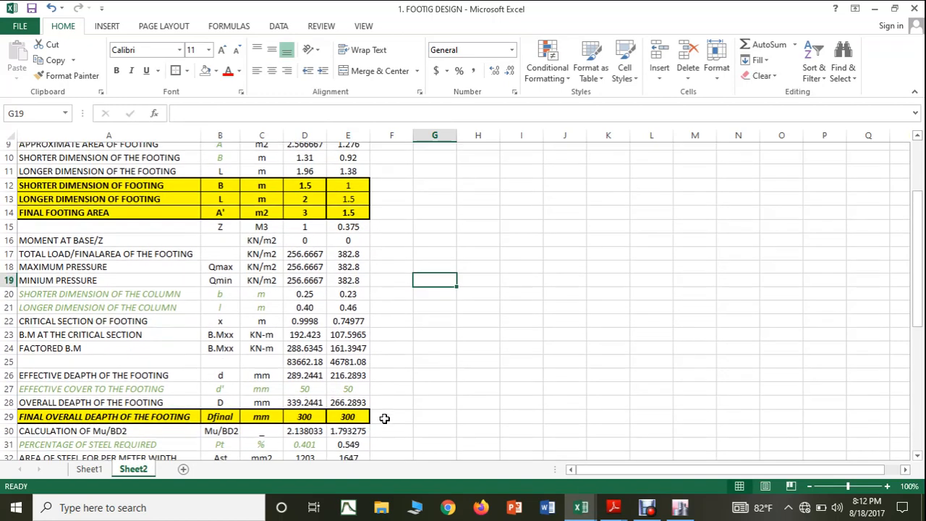
scroll(381, 411, "down", 2)
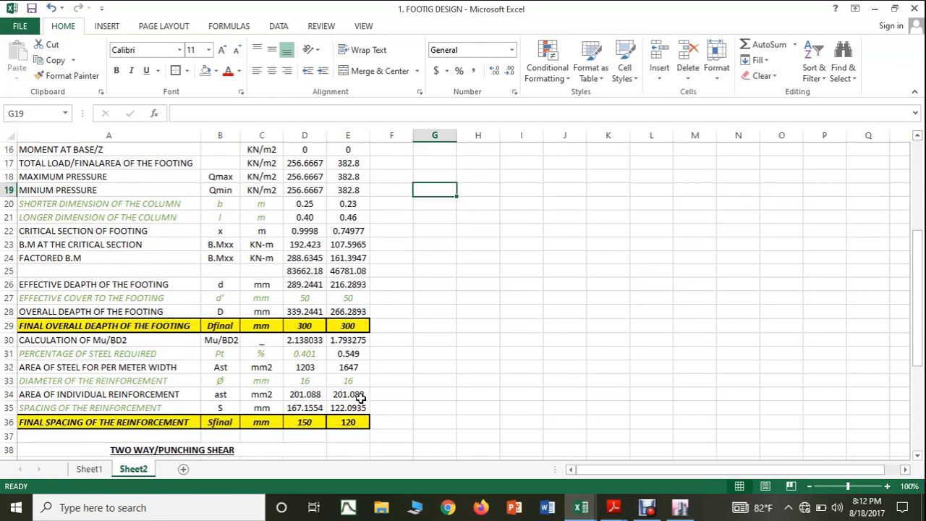
scroll(367, 416, "down", 2)
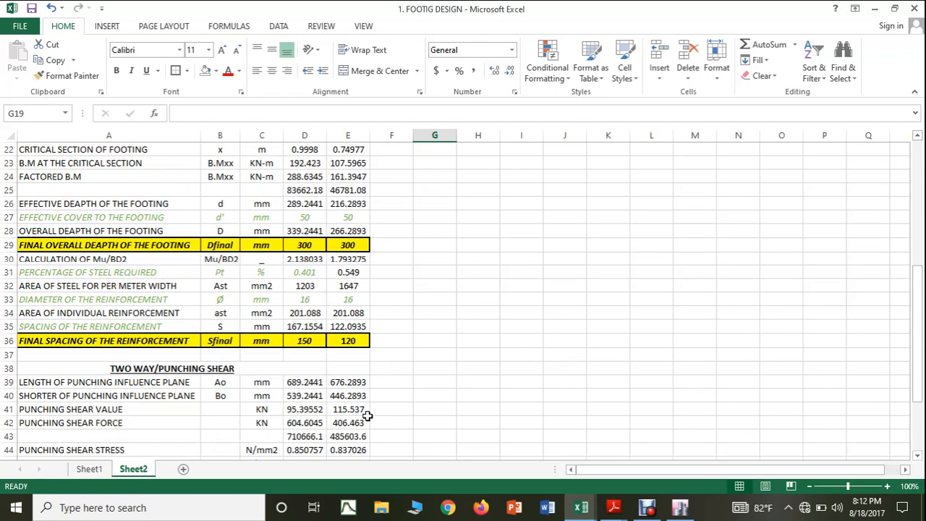
scroll(368, 415, "down", 1)
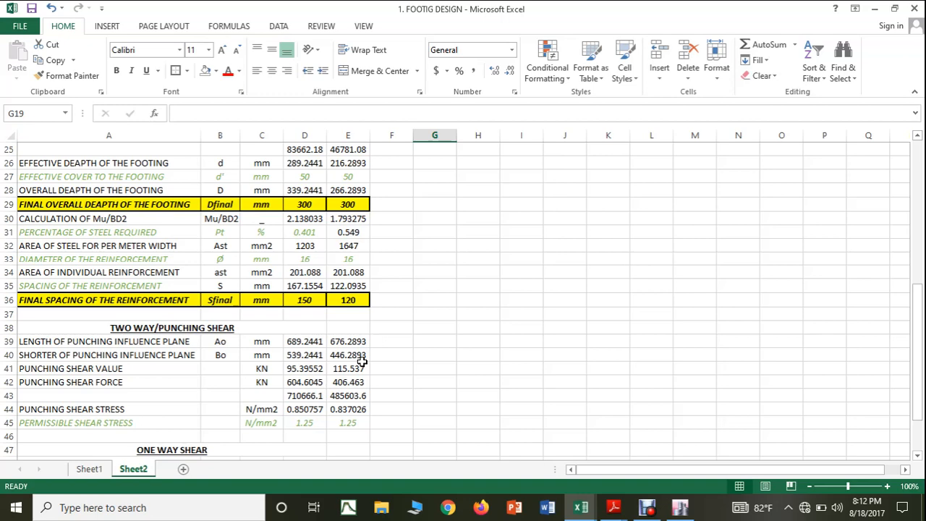
scroll(354, 368, "down", 3)
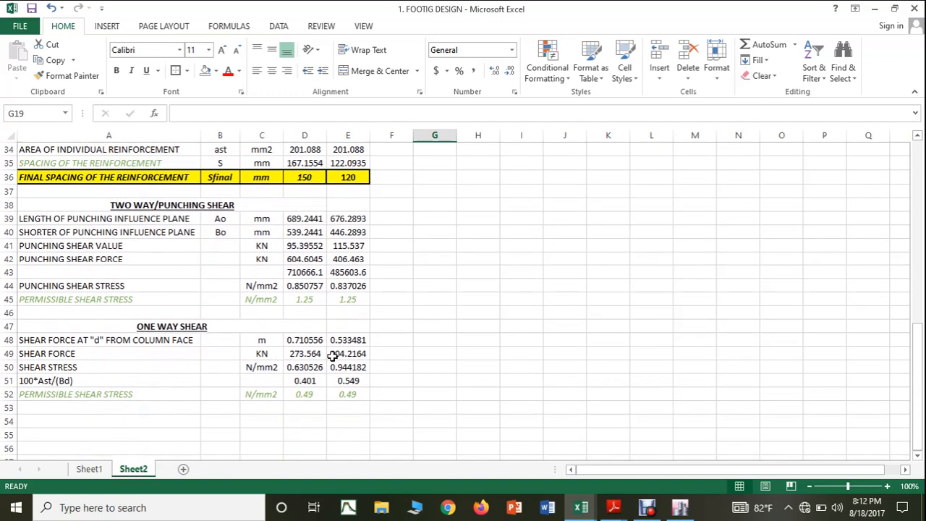
scroll(434, 388, "up", 11)
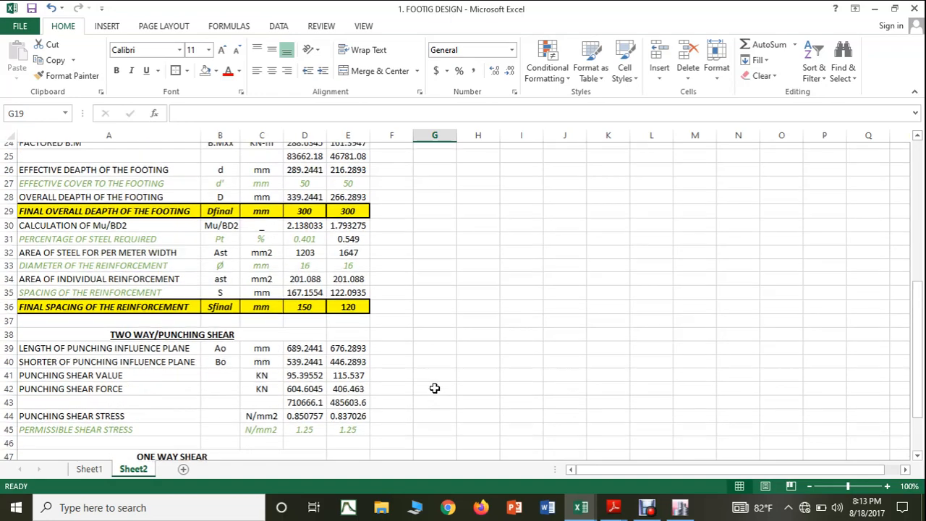
scroll(434, 388, "down", 4)
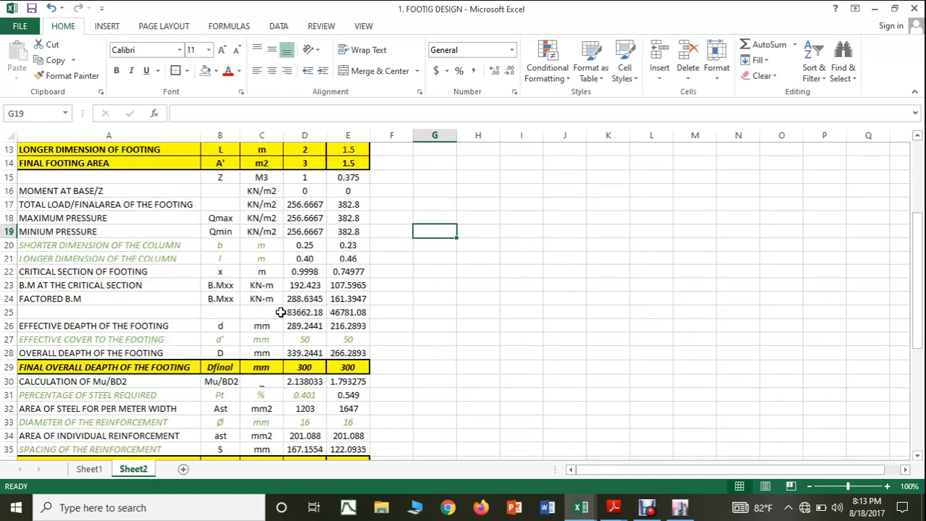
scroll(405, 367, "up", 4)
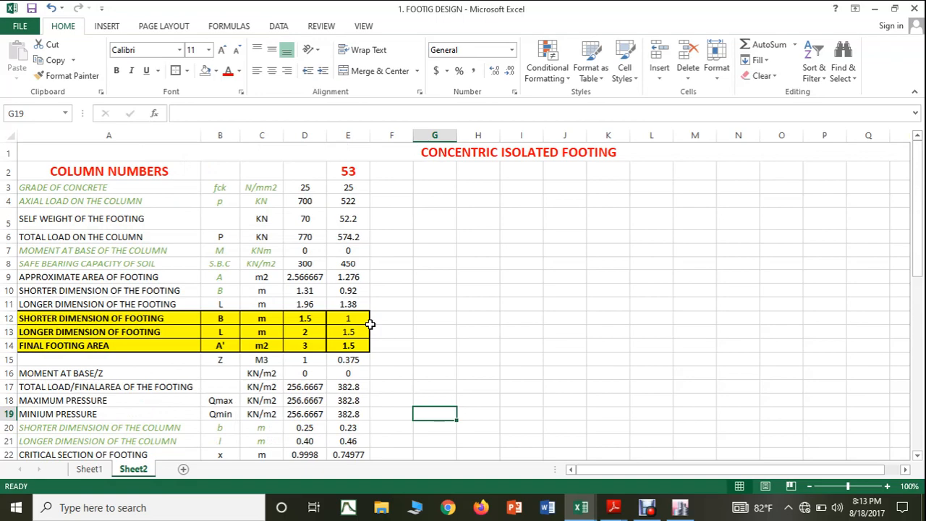
scroll(369, 325, "down", 4)
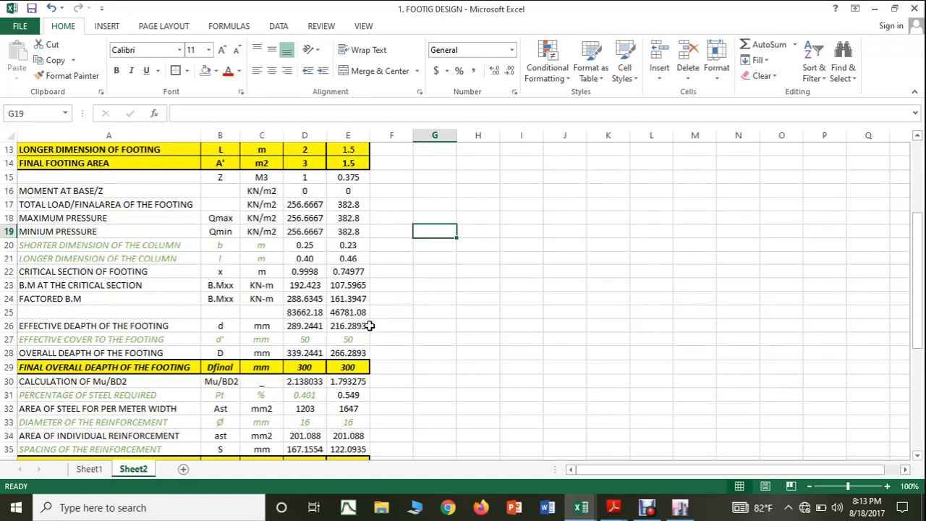
scroll(369, 326, "down", 2)
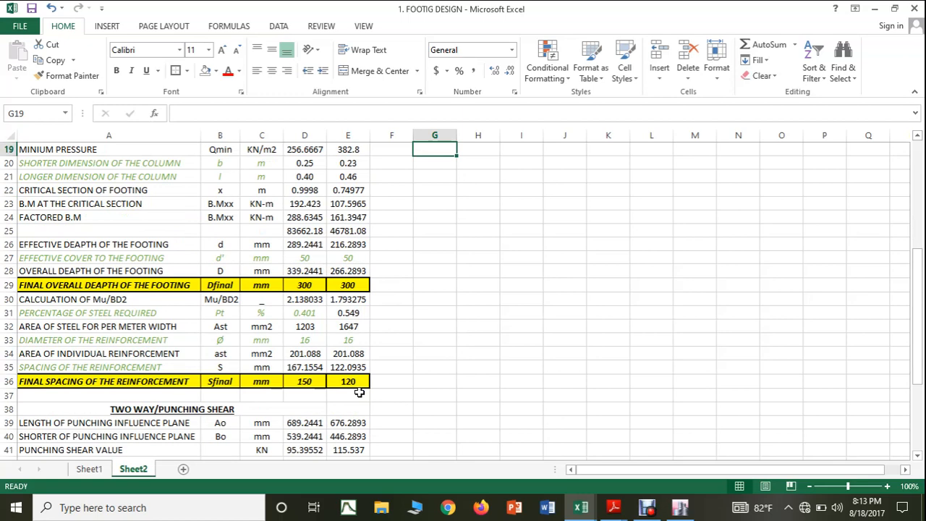
Step: Switch to the SUPPORT REACTIONS workbook and mark column 53's reaction row as done with a red font
left_click(581, 508)
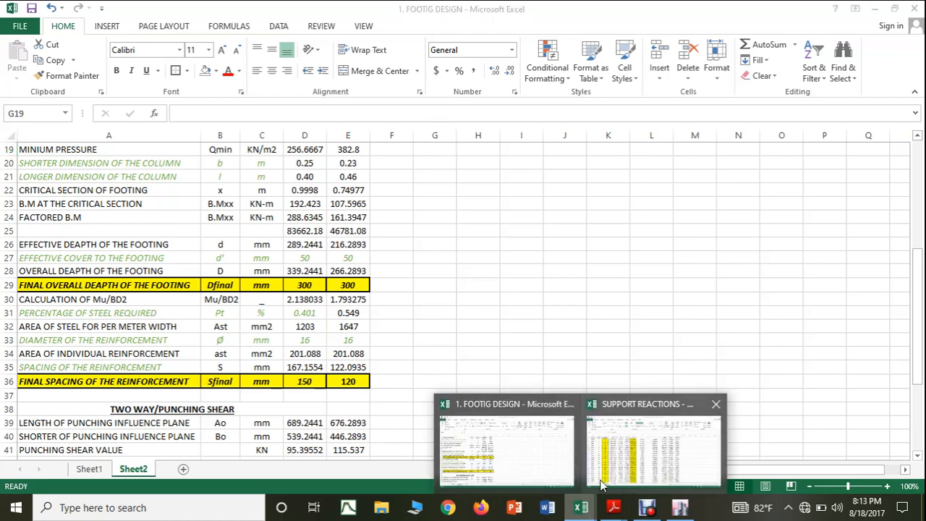
left_click(635, 478)
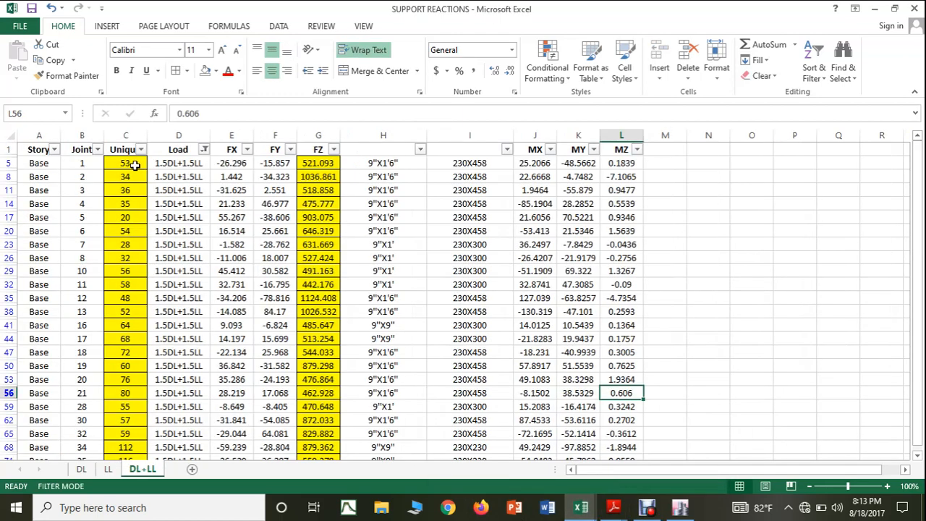
left_click(196, 219)
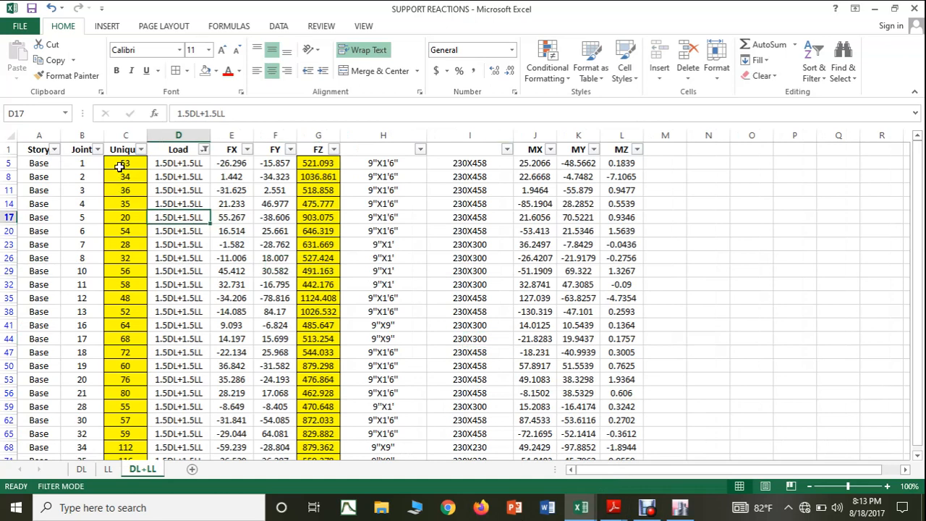
left_click(6, 163)
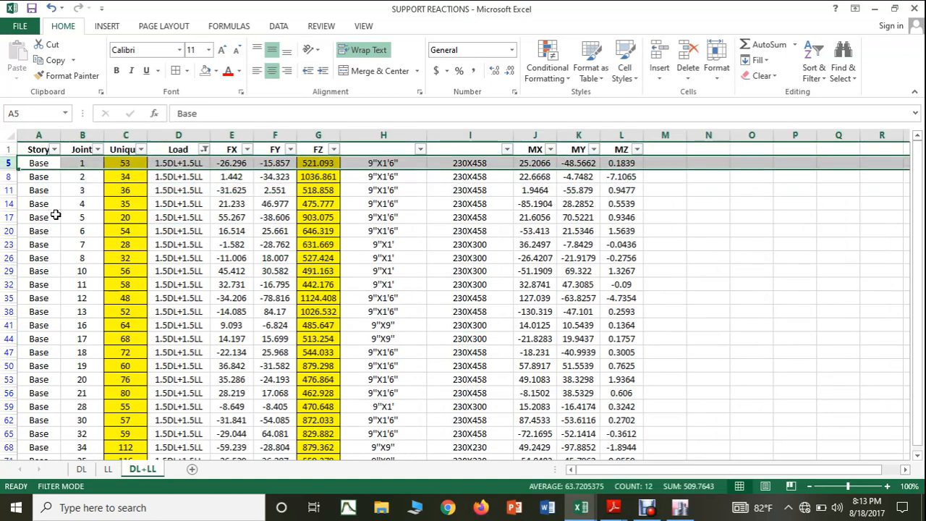
left_click(660, 360)
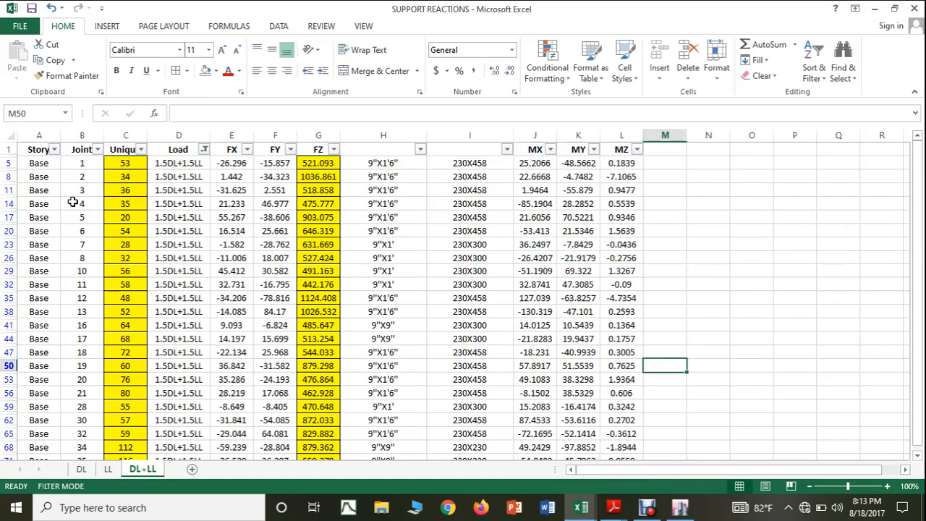
left_click(9, 162)
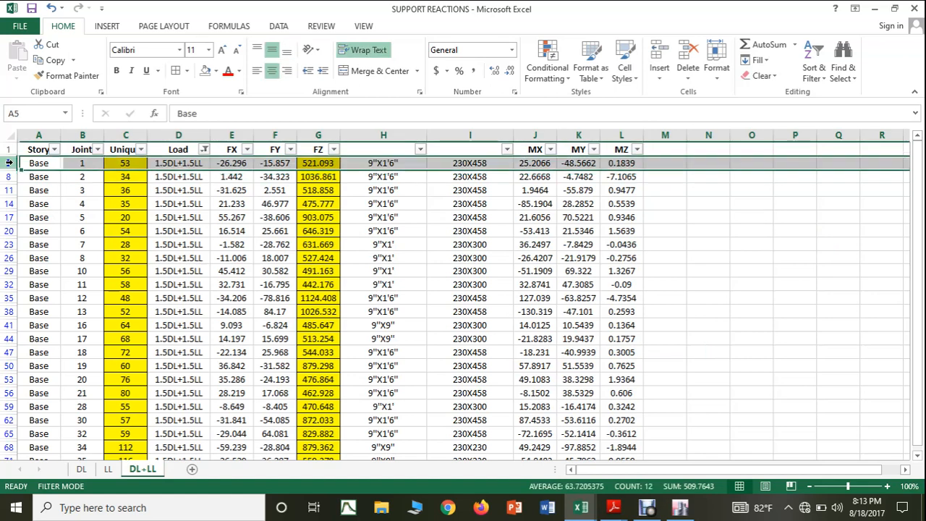
left_click(228, 71)
left_click(299, 259)
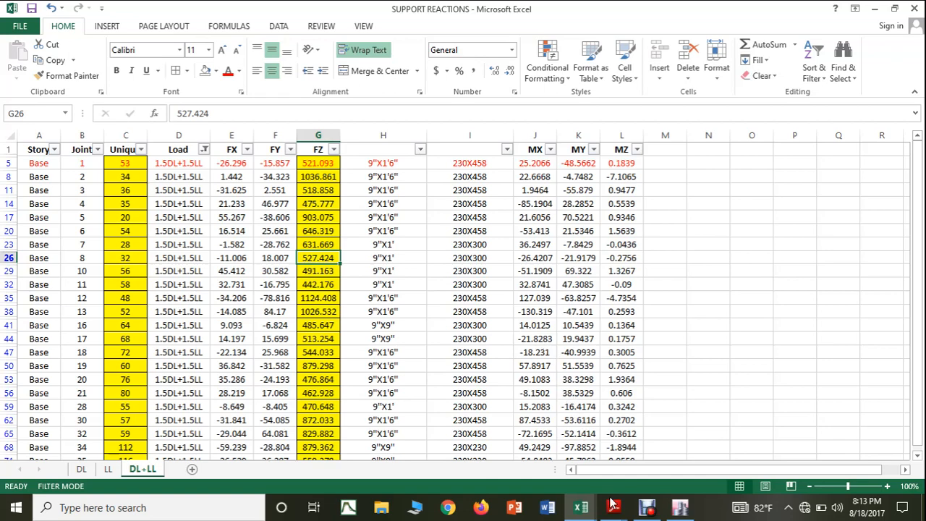
Step: Switch to the FOOTIG DESIGN workbook and enter 34 as the next column number in F2
left_click(586, 509)
left_click(528, 483)
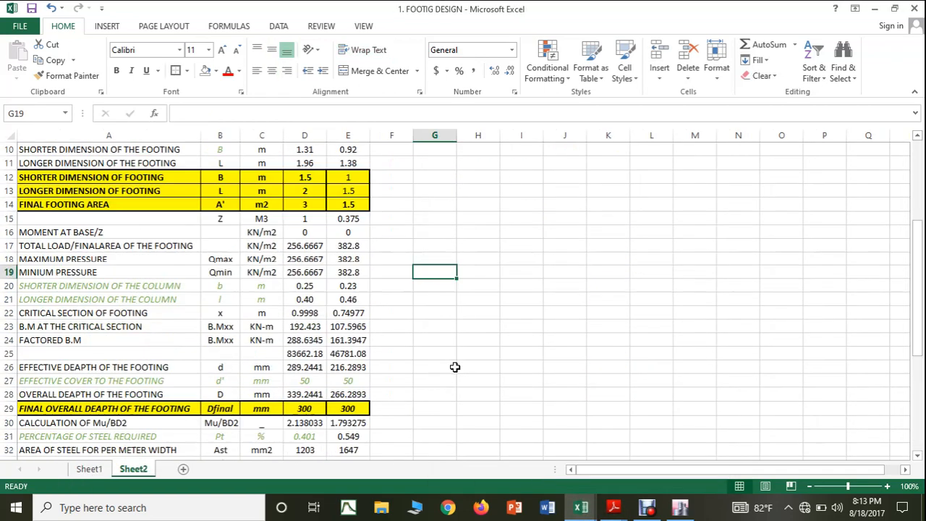
scroll(449, 355, "up", 3)
left_click(383, 167)
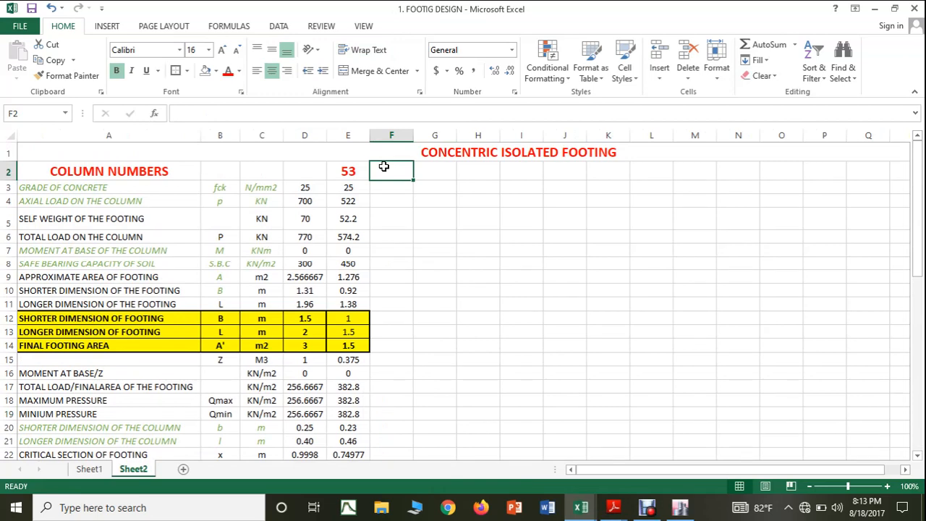
type("34")
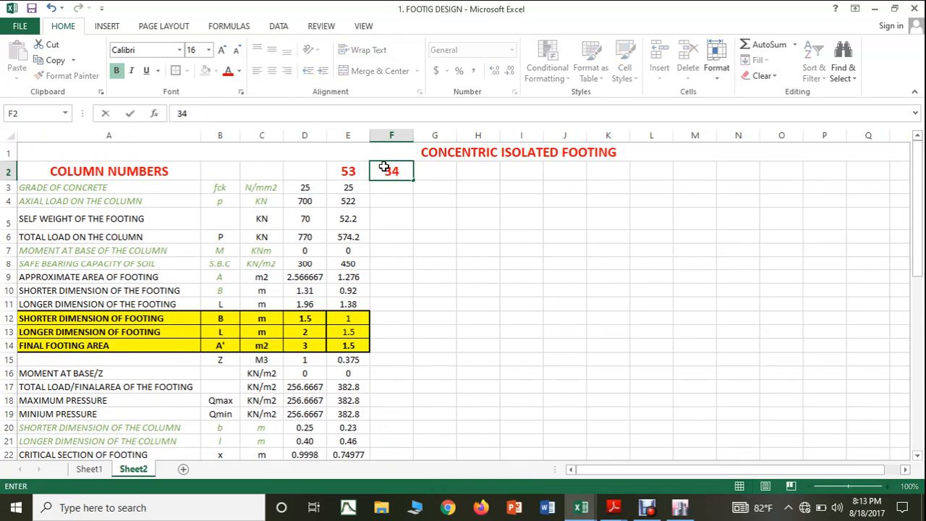
left_click(392, 188)
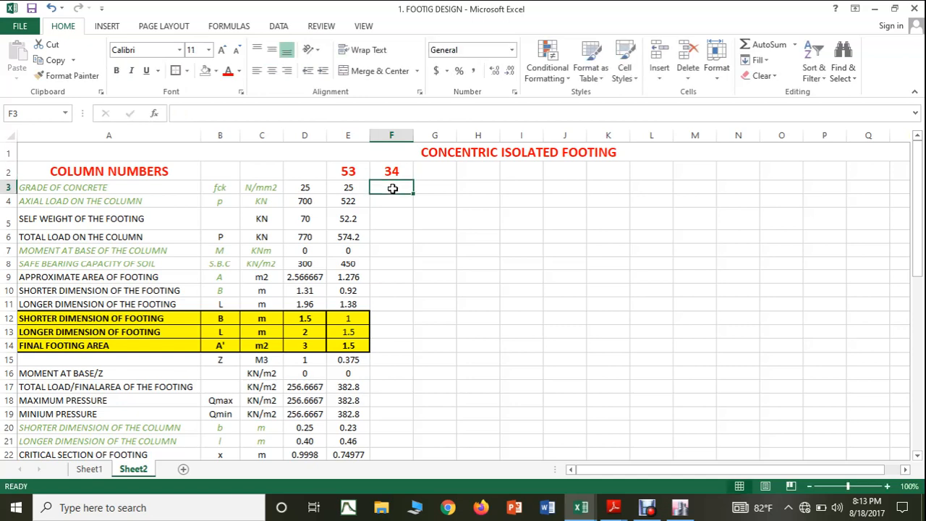
Step: Copy column 53's concrete grade from E3 into F3 and set column 34's axial load in F4 to 1100 KN
left_click(363, 189)
left_click_drag(370, 190, 392, 193)
left_click(397, 201)
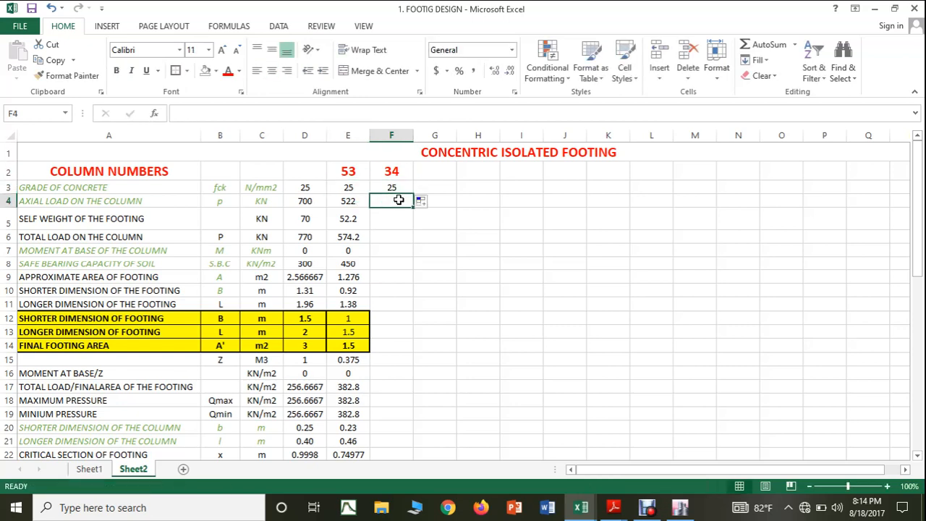
type("11")
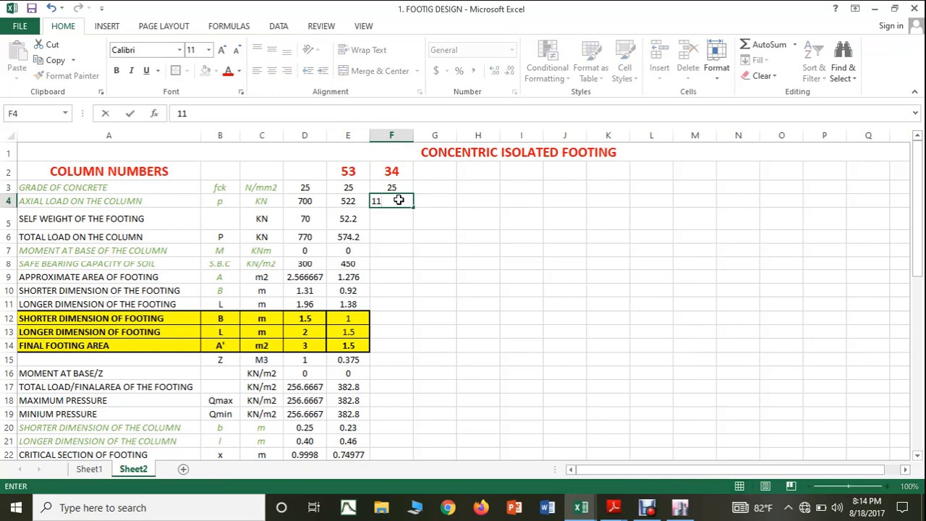
type("00")
left_click(395, 220)
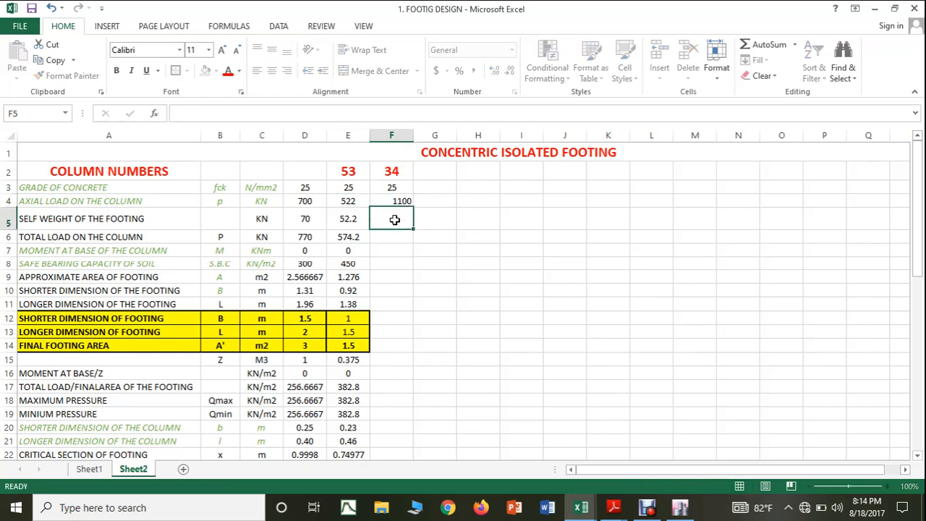
Step: Extend the footing self weight and total load formulas from E5 and E6 into column F, and centre column F's contents
left_click(355, 224)
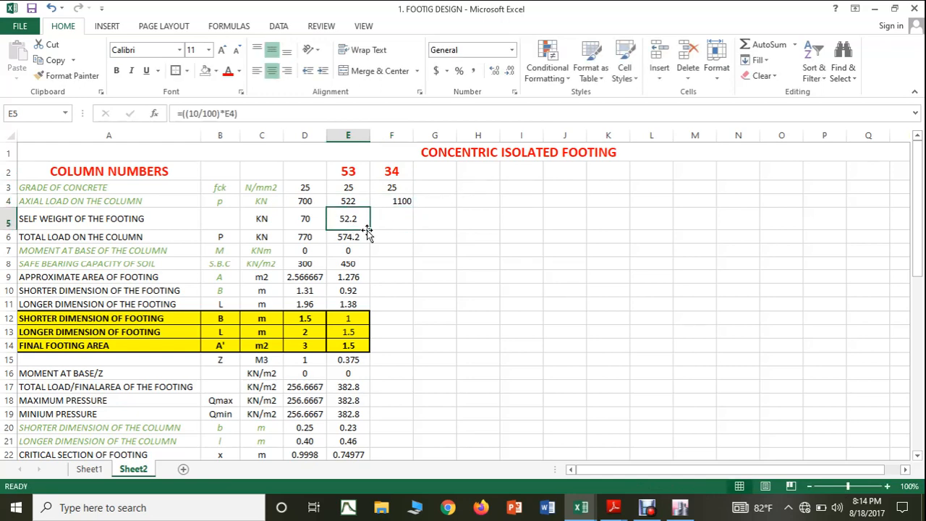
left_click_drag(371, 229, 395, 230)
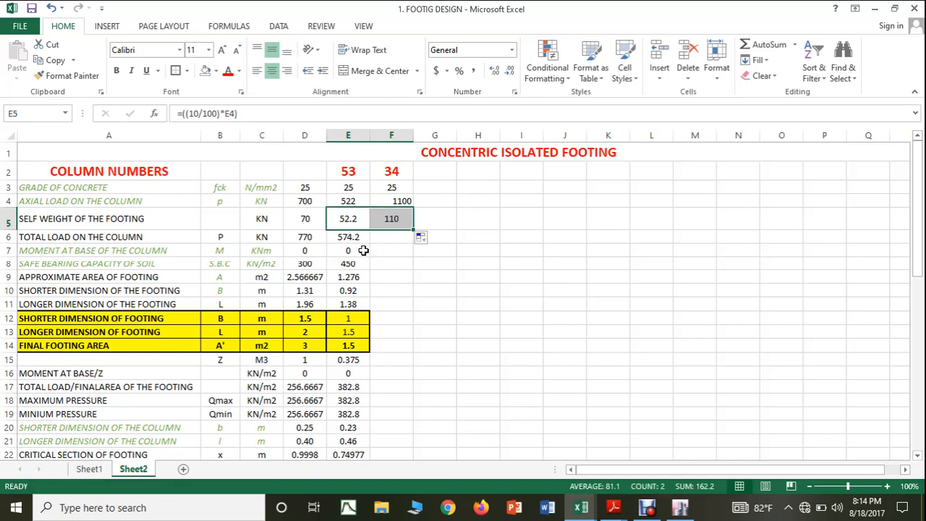
left_click(391, 135)
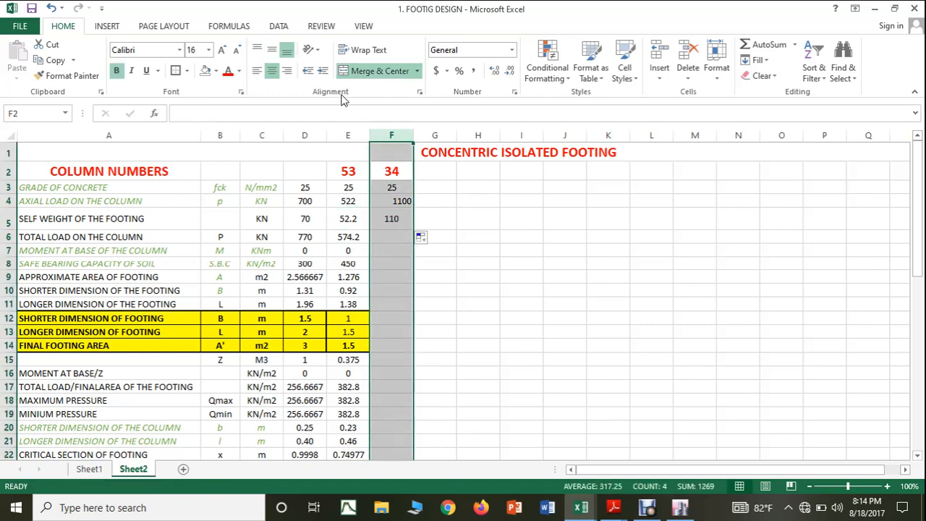
left_click(273, 72)
left_click(350, 238)
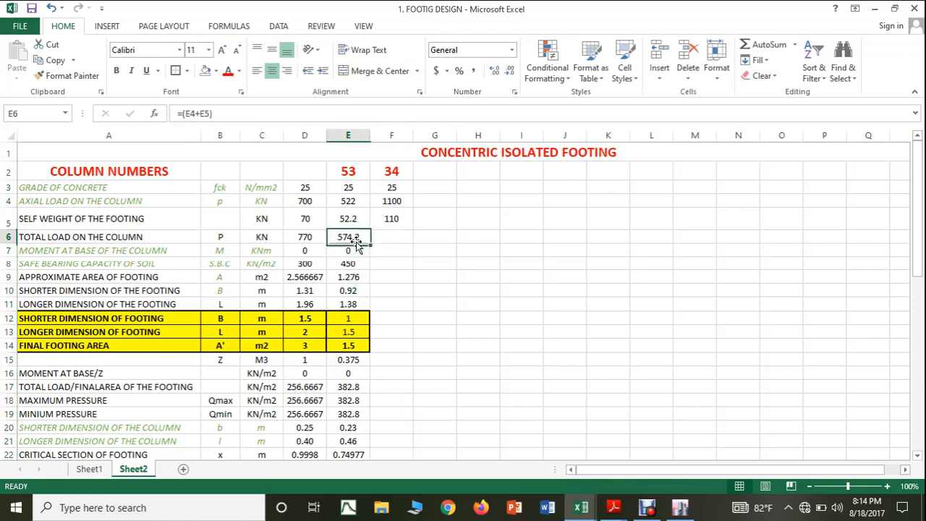
left_click_drag(369, 244, 396, 238)
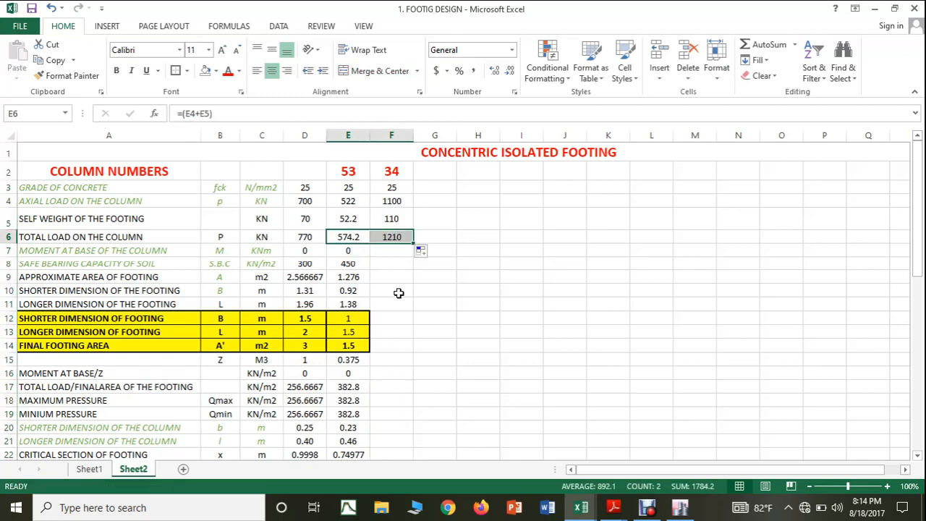
Step: Set column 34's moment at the column base in F7 to 0 and the soil's safe bearing capacity in F8 to 450
left_click(393, 249)
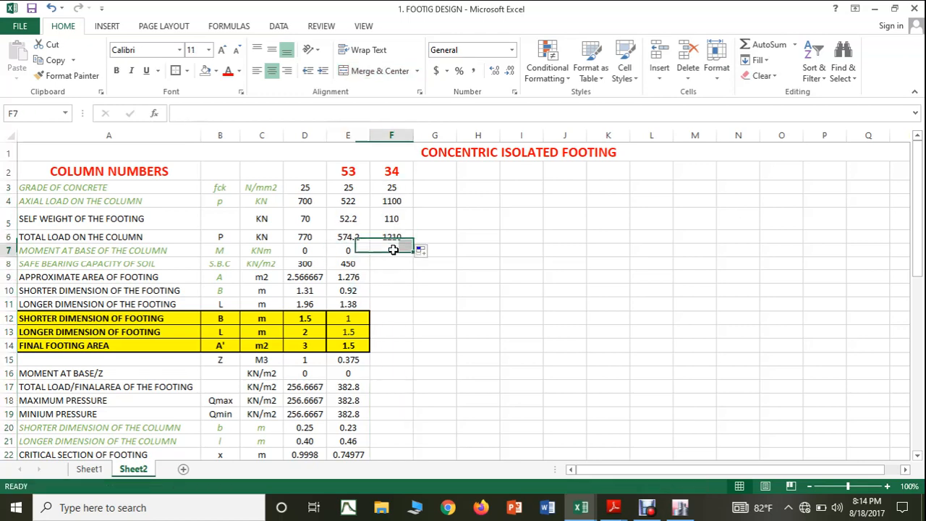
type("0")
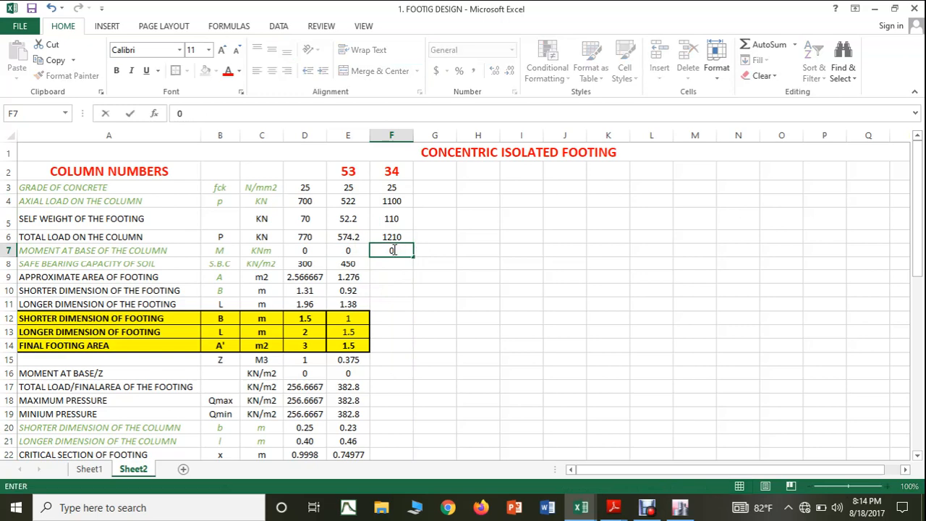
left_click(389, 265)
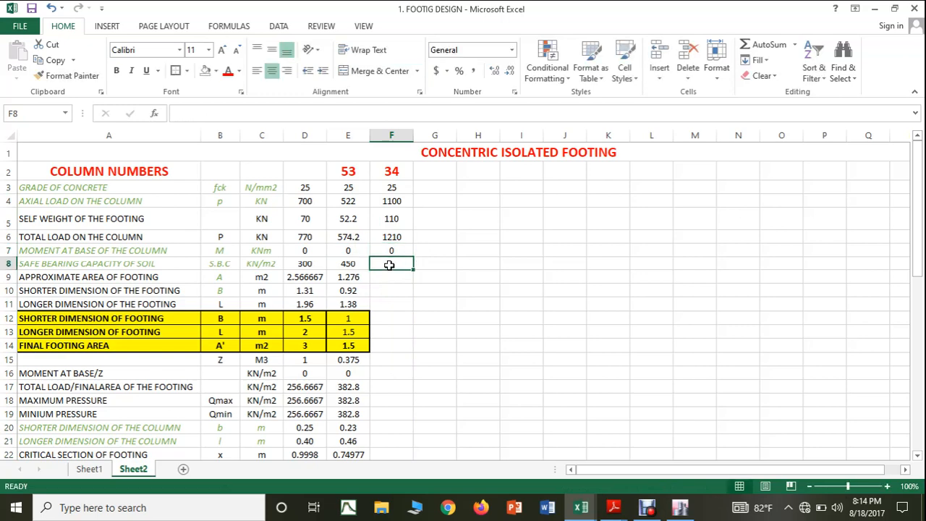
type("450")
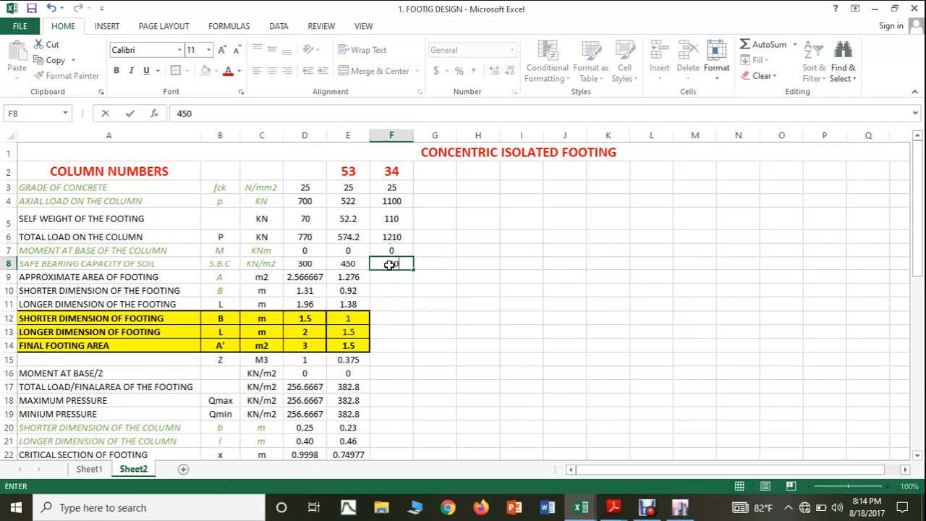
left_click(410, 321)
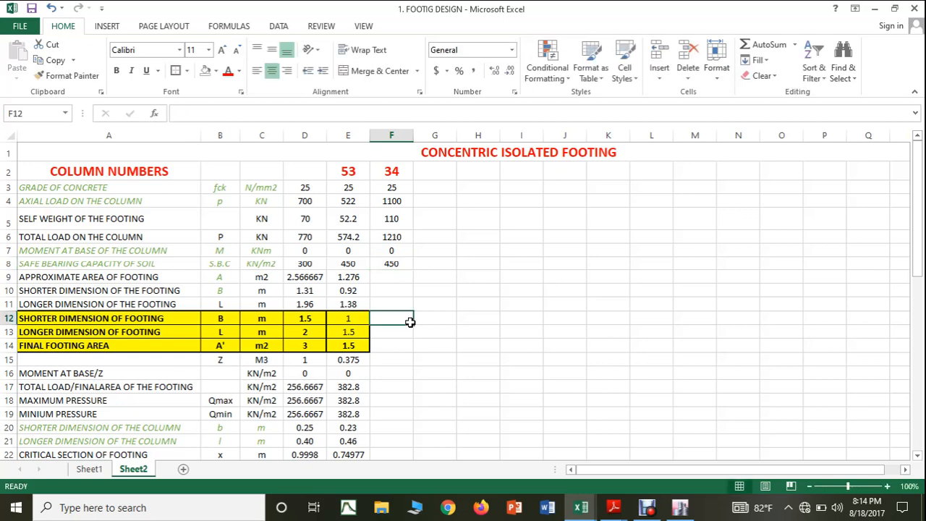
Step: Extend the approximate footing area and the calculated shorter and longer dimension formulas from E9:E11 into F9:F11
left_click(339, 279)
left_click_drag(370, 283, 409, 282)
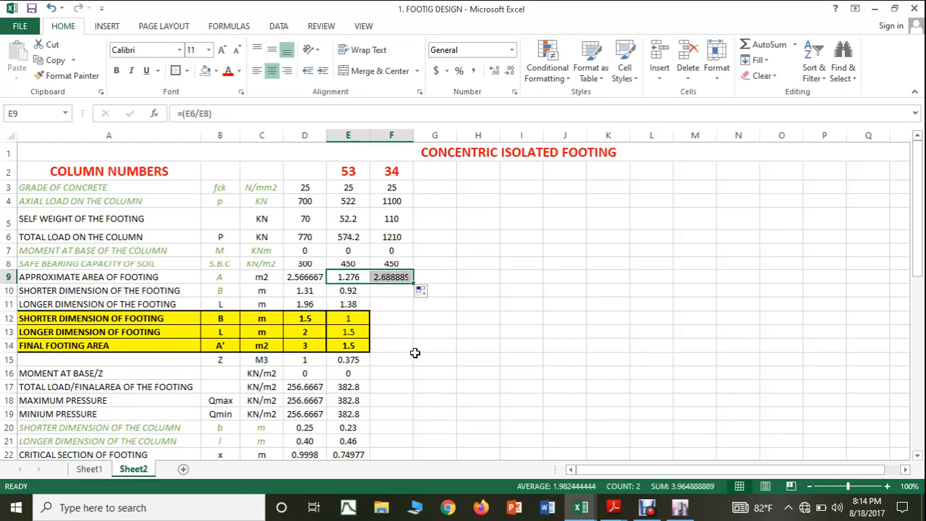
left_click(360, 292)
left_click_drag(369, 296, 409, 304)
left_click(357, 306)
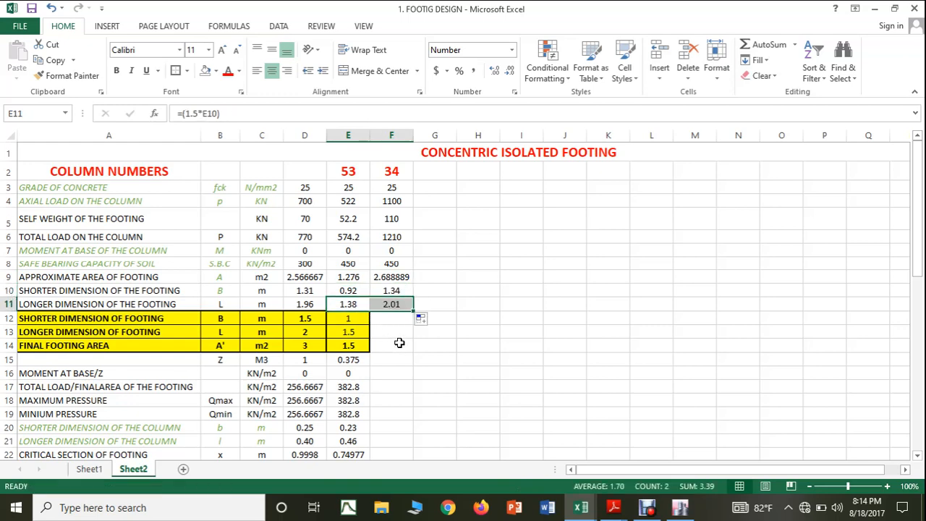
Step: Set column 34's final footing dimensions to 1.5 m for the shorter side in F12 and 2 m for the longer side in F13
left_click(388, 316)
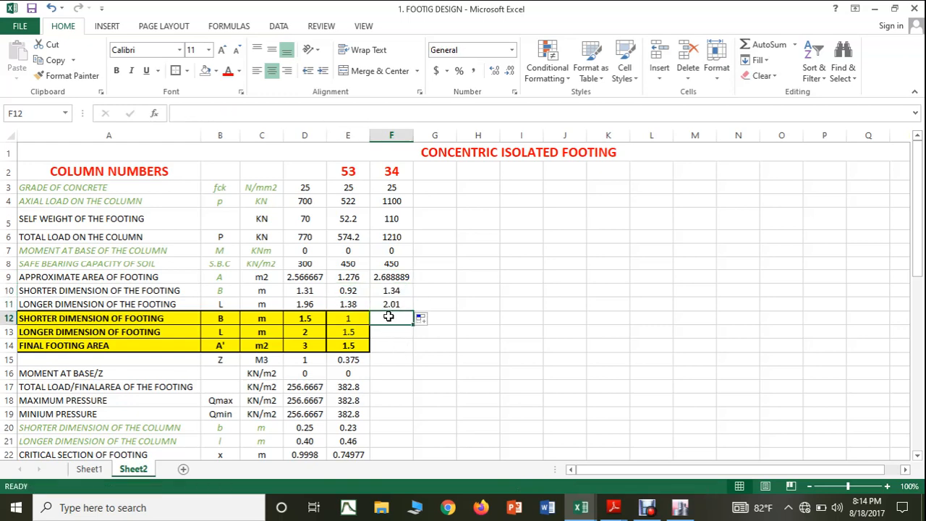
type("1.5")
key("Return")
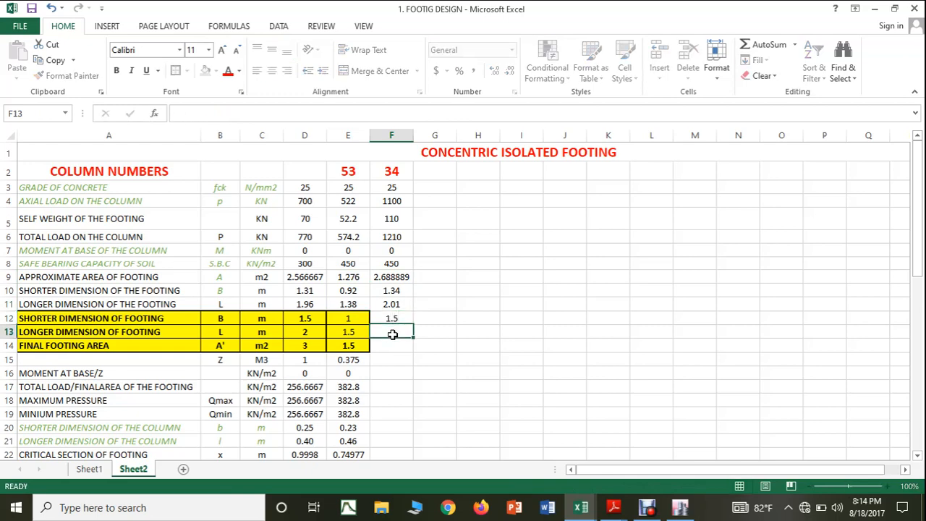
type("2")
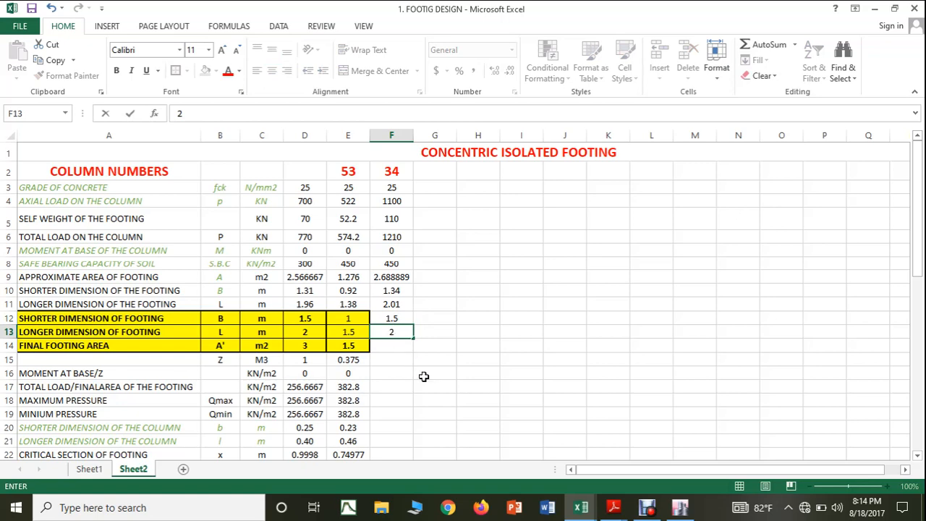
left_click(424, 374)
Step: Extend the final footing area formula from E14 into F14
left_click(368, 351)
left_click_drag(368, 351, 409, 348)
left_click(505, 389)
Step: Format column 34's final footing size cells F12:F14 with a yellow fill and borders
left_click_drag(391, 318, 395, 345)
left_click(216, 70)
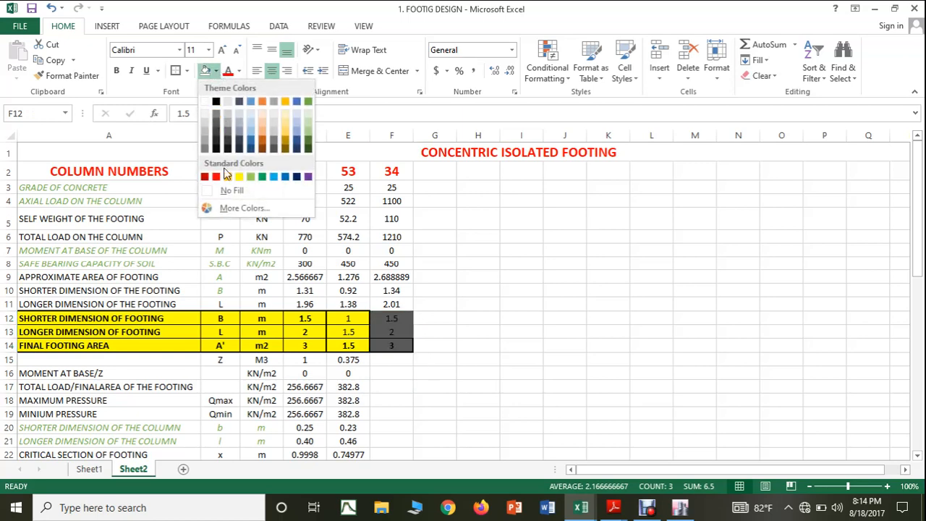
left_click(238, 178)
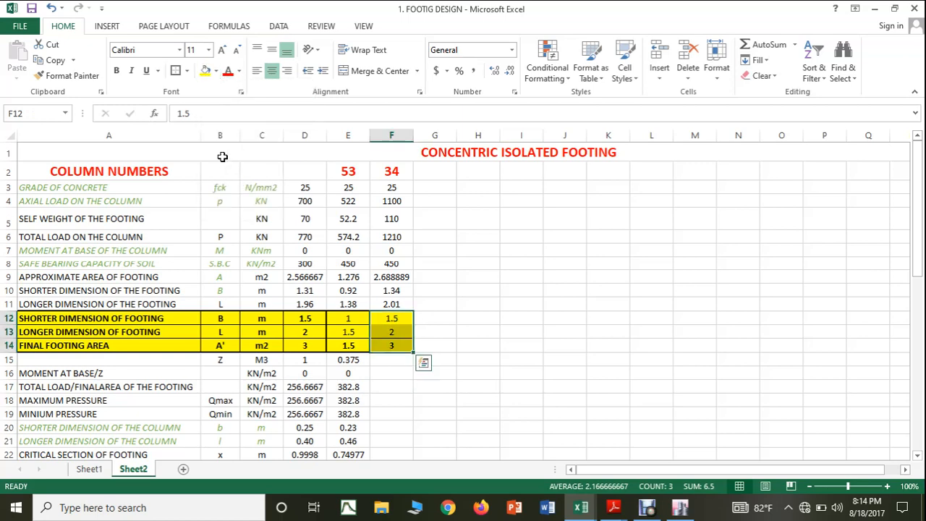
left_click(186, 73)
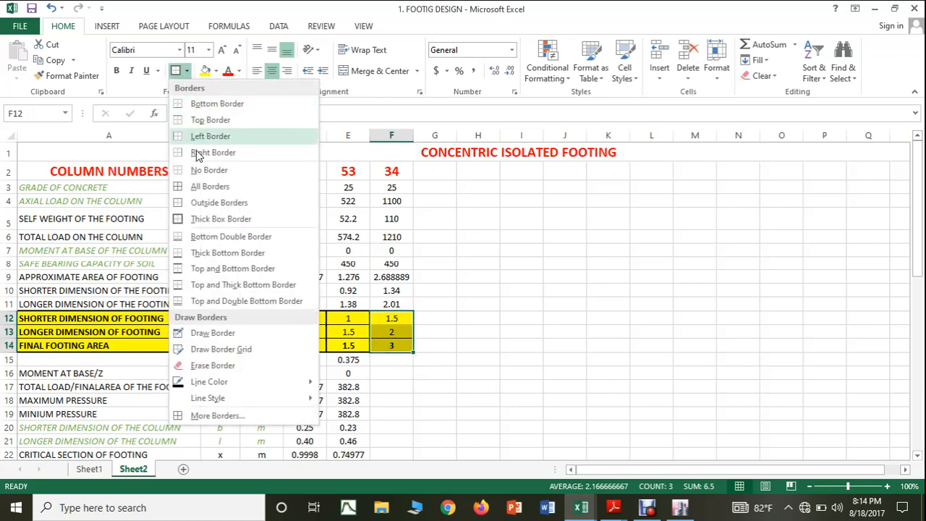
left_click(208, 193)
left_click_drag(436, 290, 476, 304)
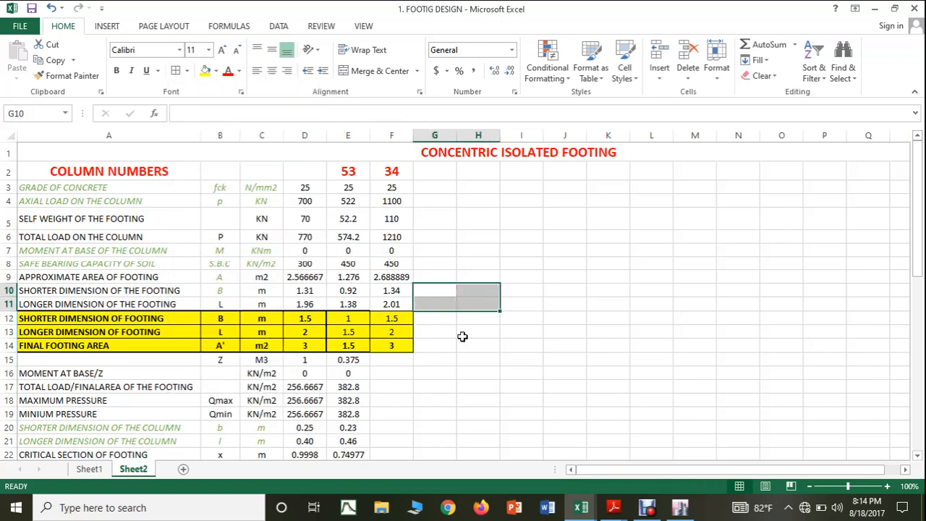
Step: Extend the section modulus Z formula from E15 into F15 for column 34
scroll(434, 329, "down", 1)
left_click(364, 307)
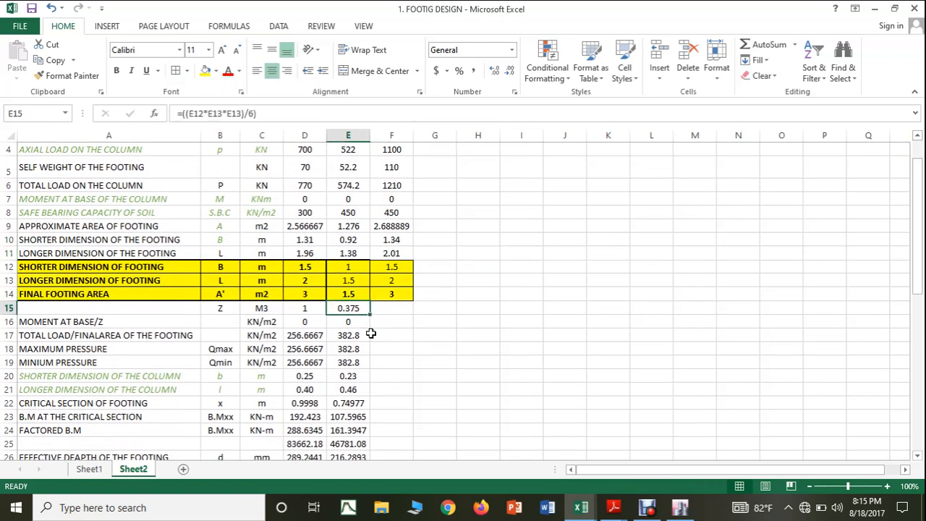
left_click_drag(370, 316, 410, 313)
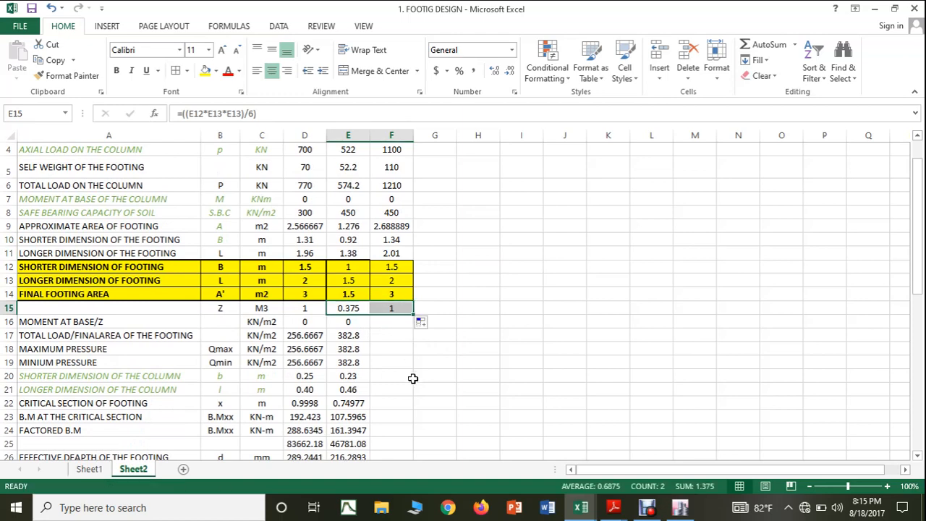
Step: Extend the moment/Z and total load/final area formulas from E16 and E17 into F16 and F17 for column 34
left_click(363, 326)
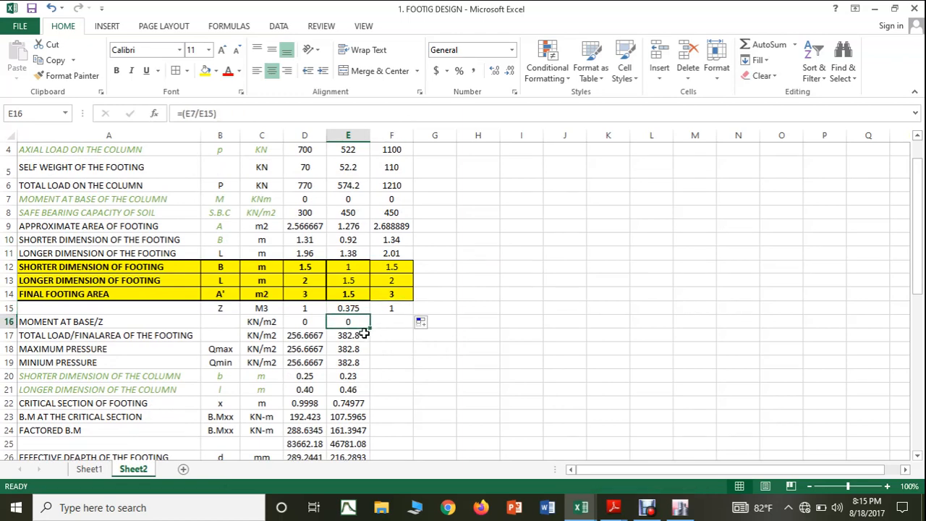
left_click_drag(370, 331, 413, 331)
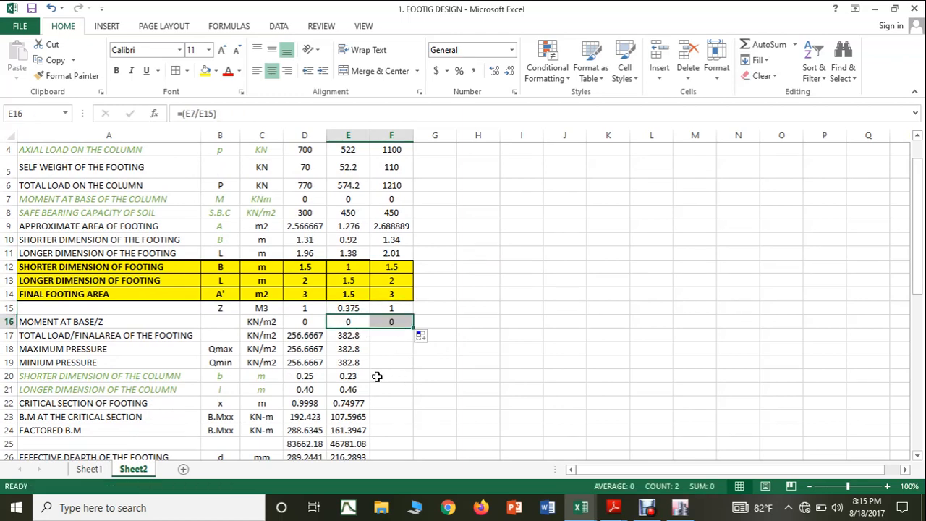
left_click(362, 338)
left_click_drag(369, 343, 408, 355)
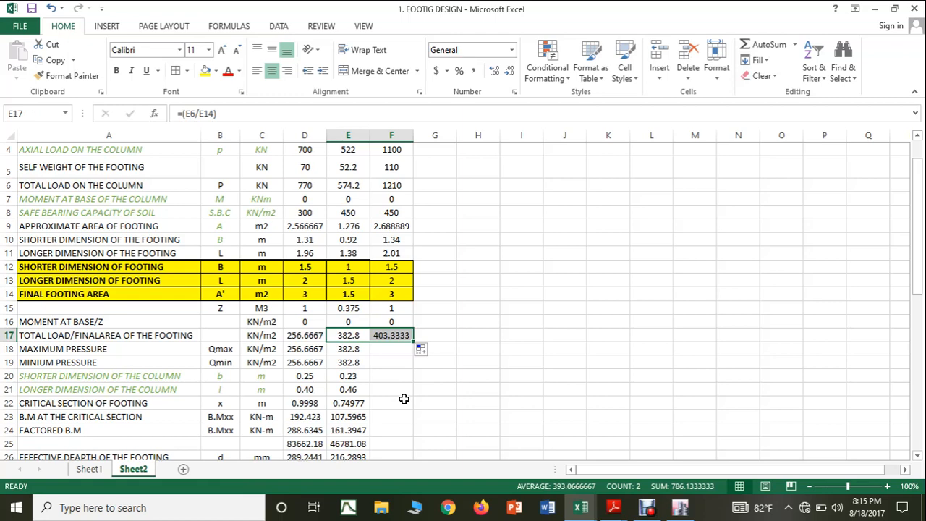
Step: Apply a thick box border around column 34's final footing size cells F12:F14
scroll(404, 399, "up", 1)
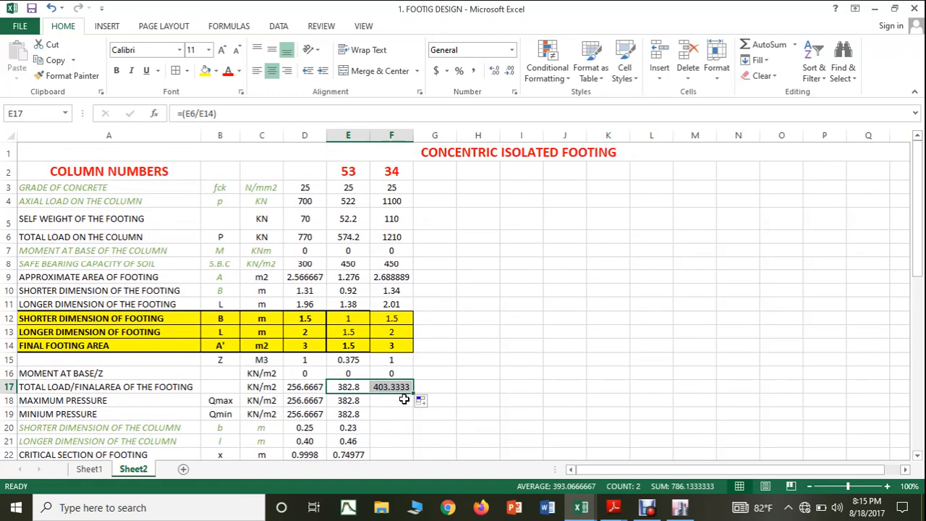
left_click_drag(385, 318, 390, 345)
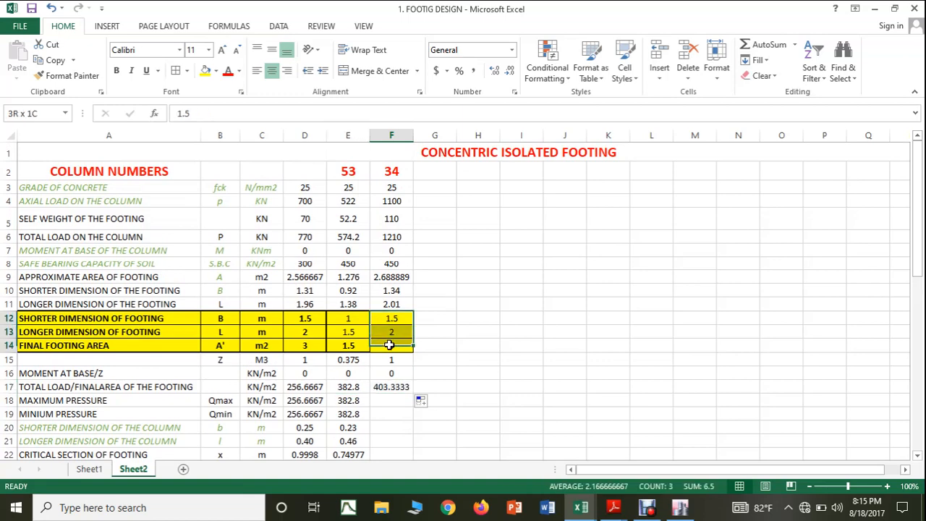
left_click(187, 70)
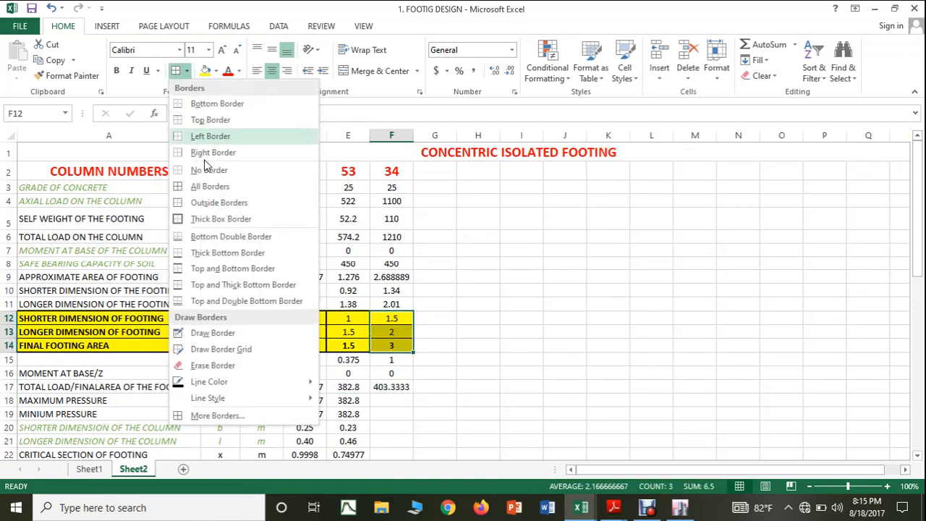
left_click(217, 219)
left_click(437, 316)
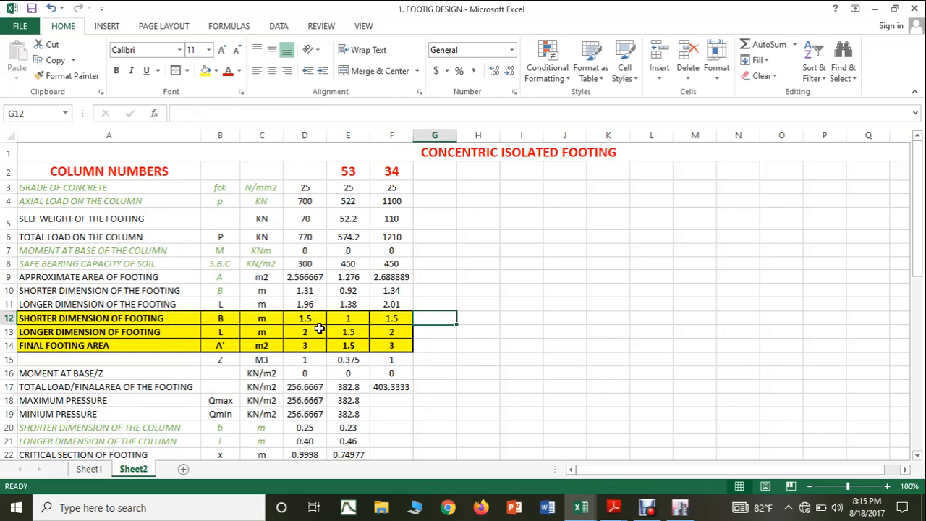
Step: Inspect the total load/final area formulas in D17 and F17 and the cells they reference
left_click(319, 388)
left_click(231, 116)
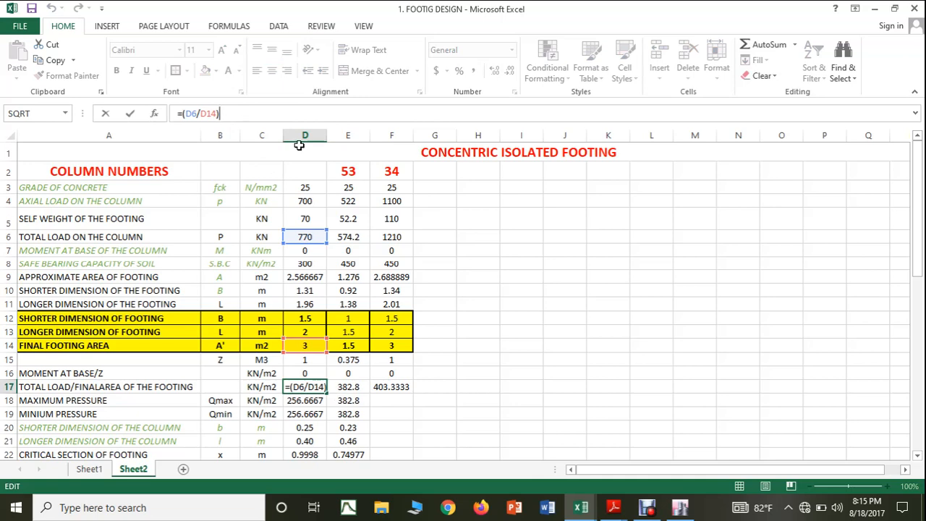
key("ctrl+Return")
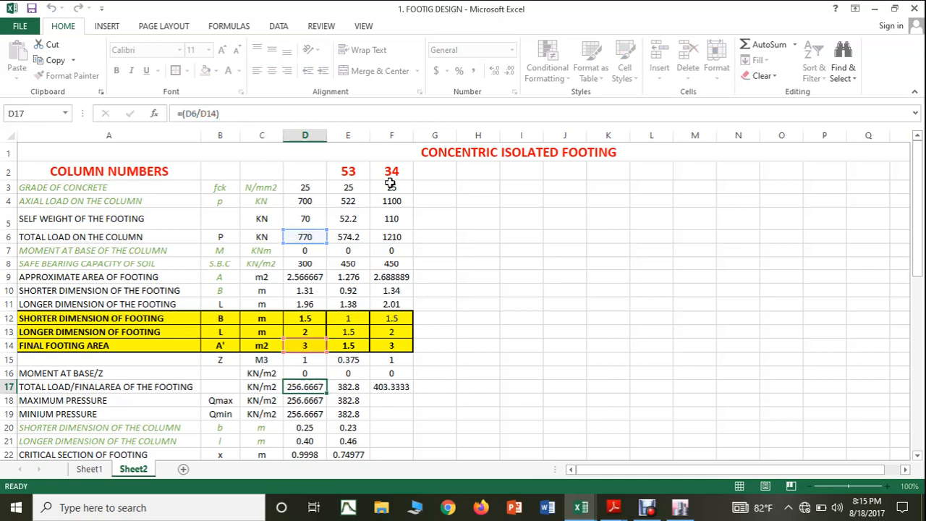
left_click(391, 389)
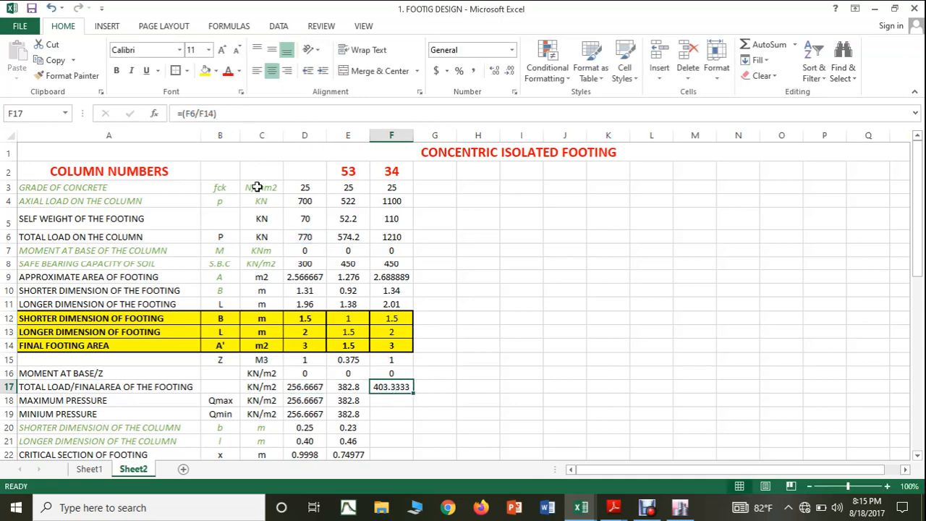
left_click(231, 120)
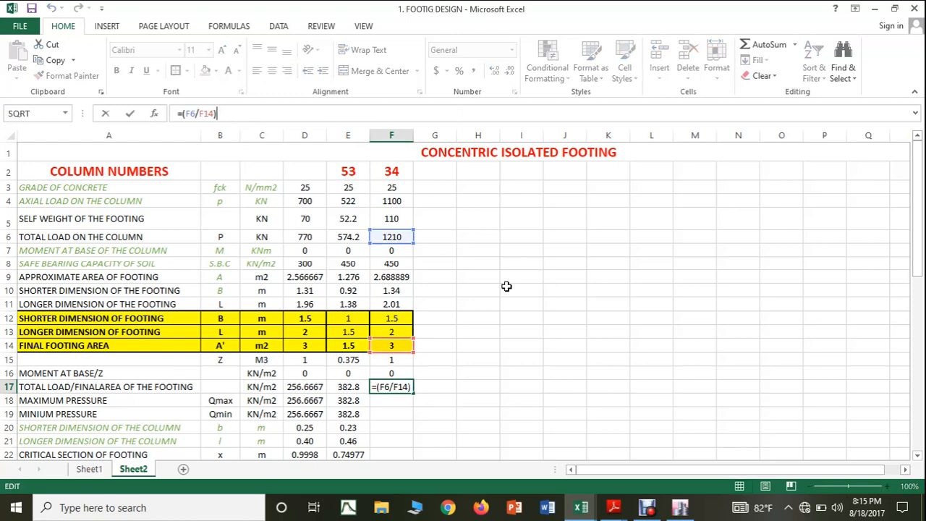
key("ctrl+Return")
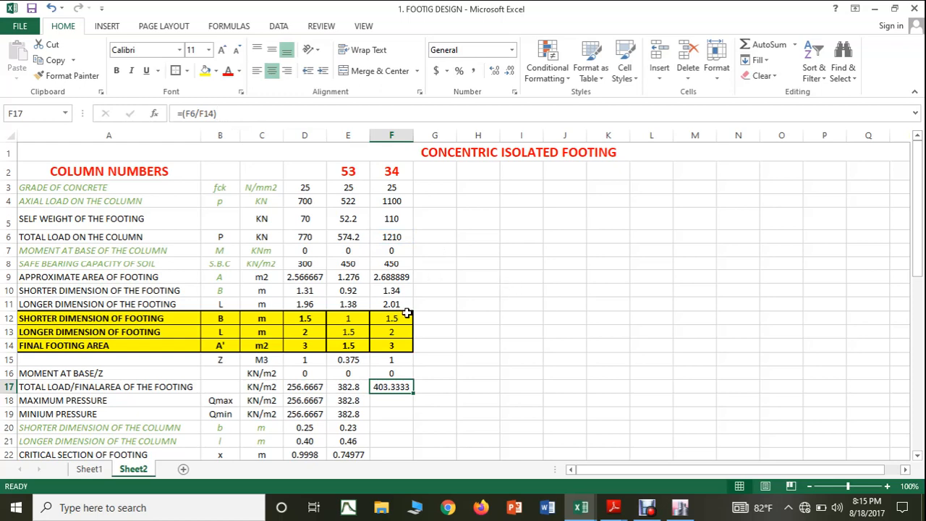
Step: Extend the maximum and minimum pressure formulas from E18 and E19 into F18 and F19
left_click(367, 403)
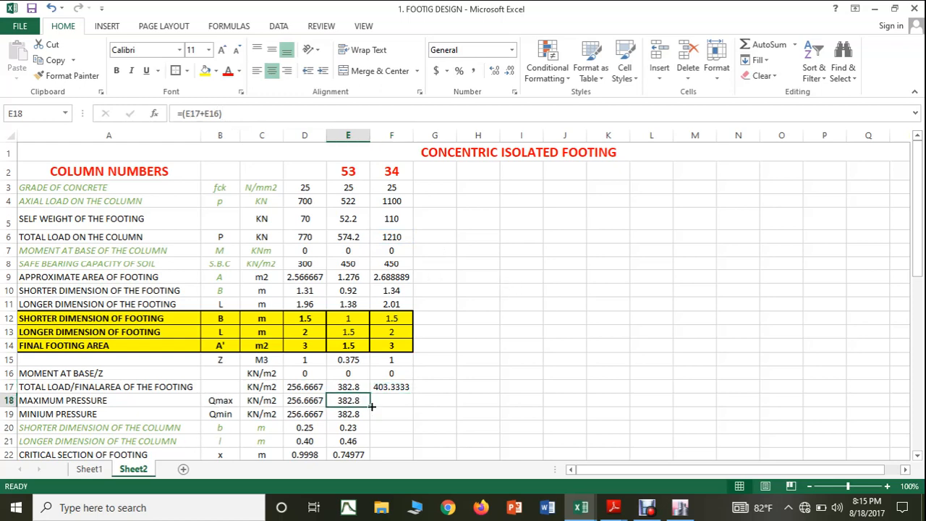
left_click_drag(371, 406, 413, 413)
left_click(366, 416)
Step: Look up column 34's cross-section size in its row of the SUPPORT REACTIONS workbook
scroll(456, 406, "down", 1)
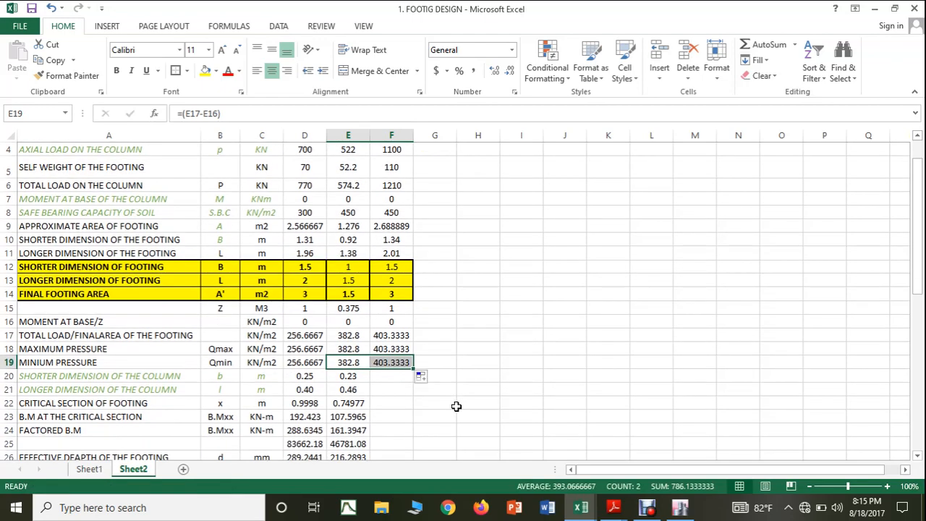
left_click(395, 376)
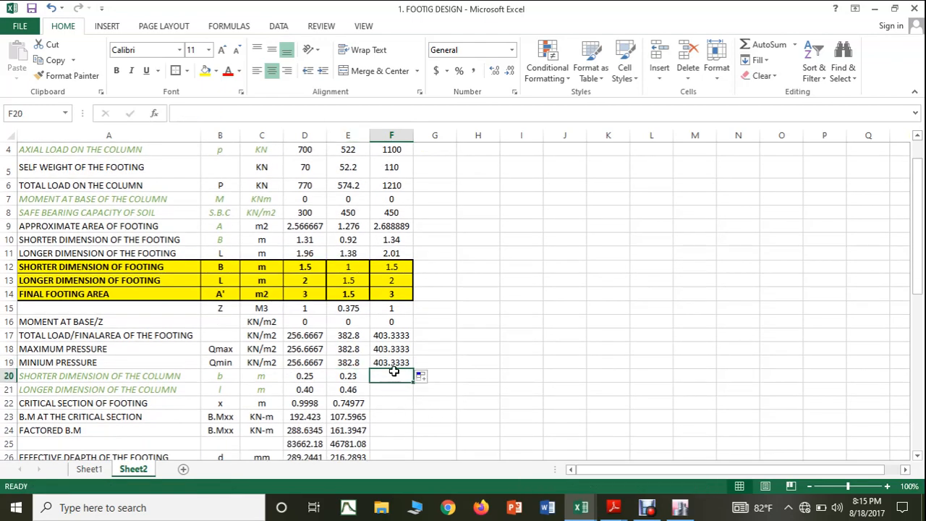
left_click(581, 506)
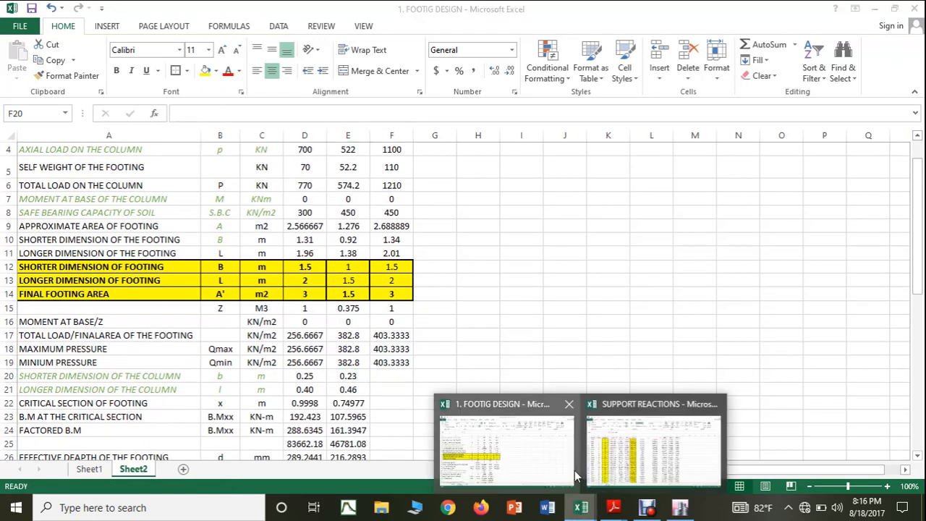
left_click(610, 470)
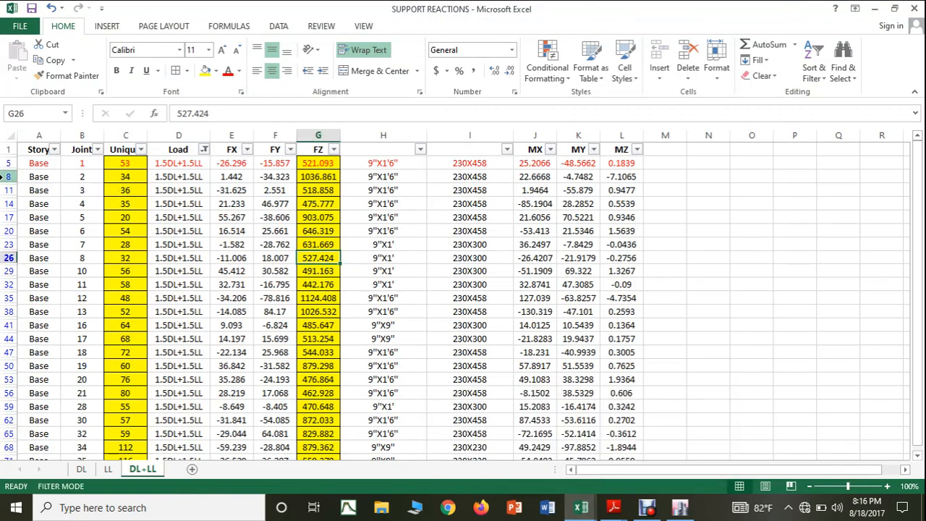
left_click(7, 176)
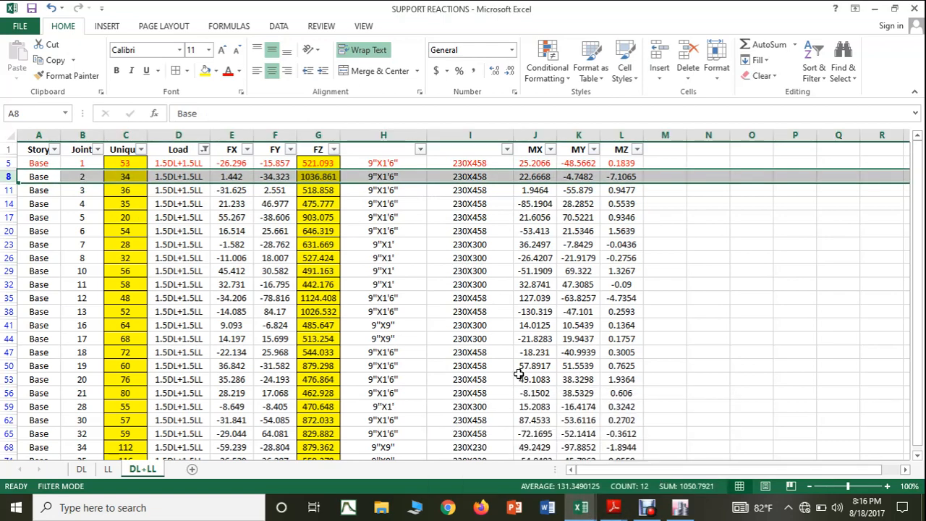
Step: Return to the footing design workbook and set column 34's shorter column dimension in F20 to 0.230 m
mouse_move(581, 508)
left_click(504, 465)
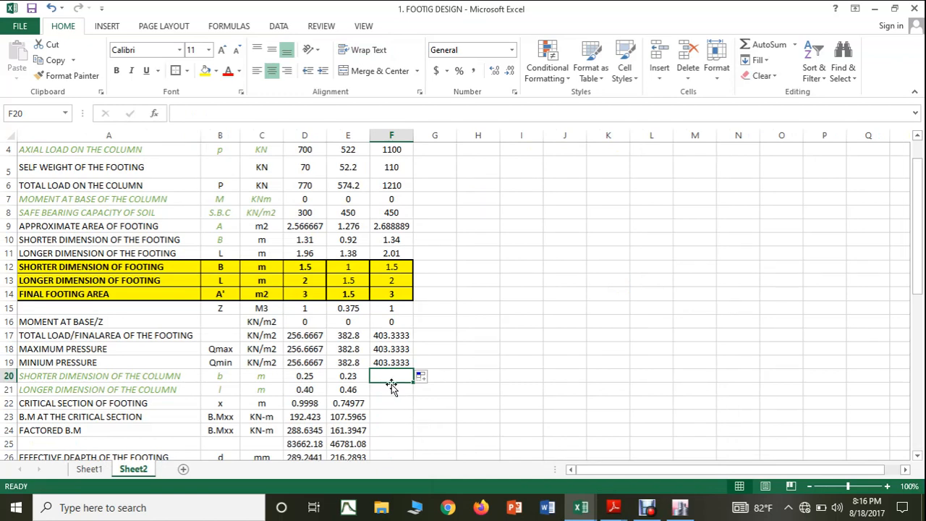
type("0.230")
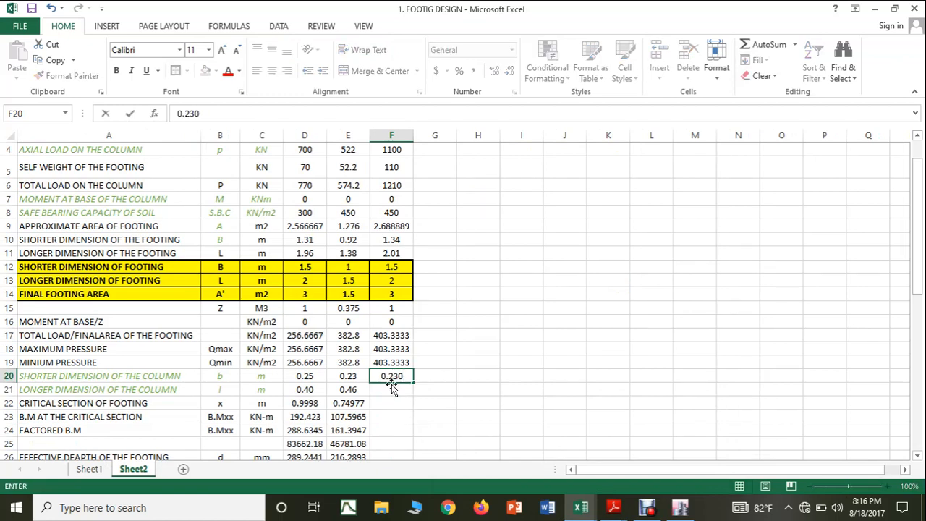
left_click(389, 399)
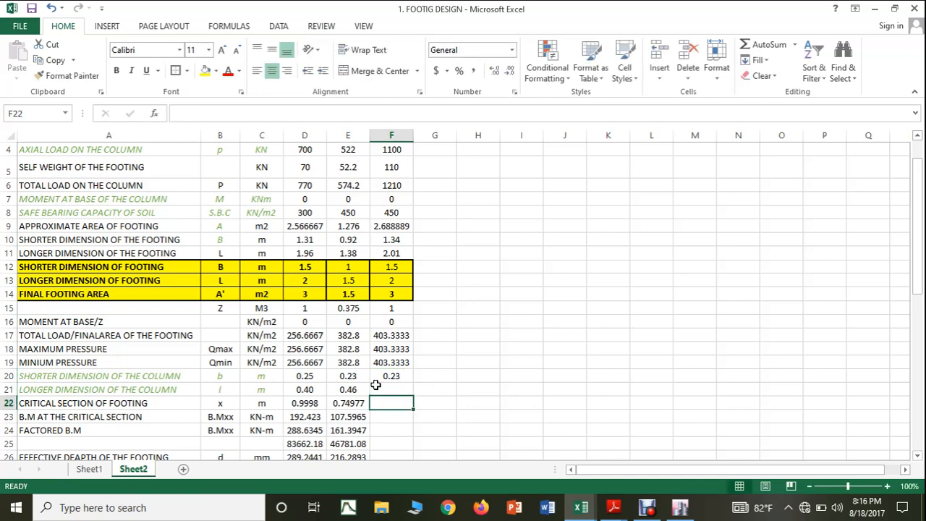
Step: Fill column 34's longer column dimension in F21 with 0.46 m copied from E21
type("0.460")
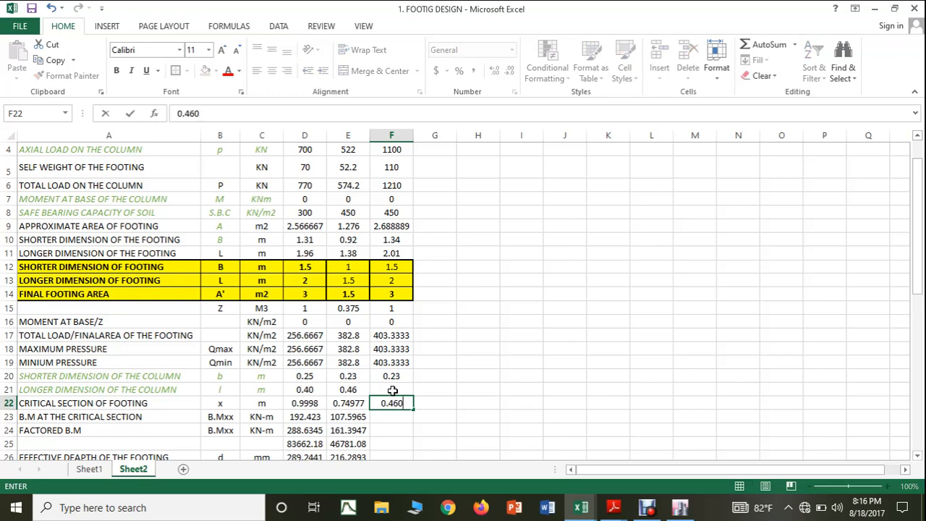
key("Escape")
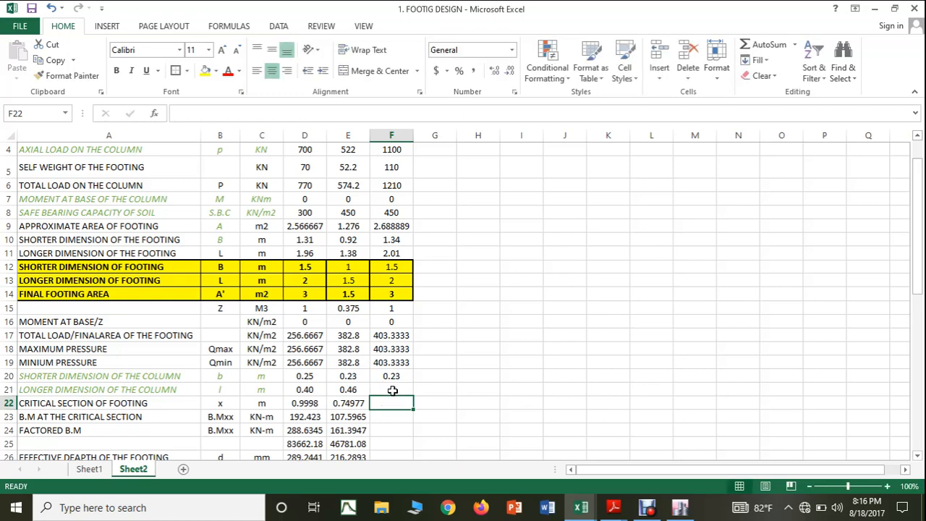
left_click(365, 391)
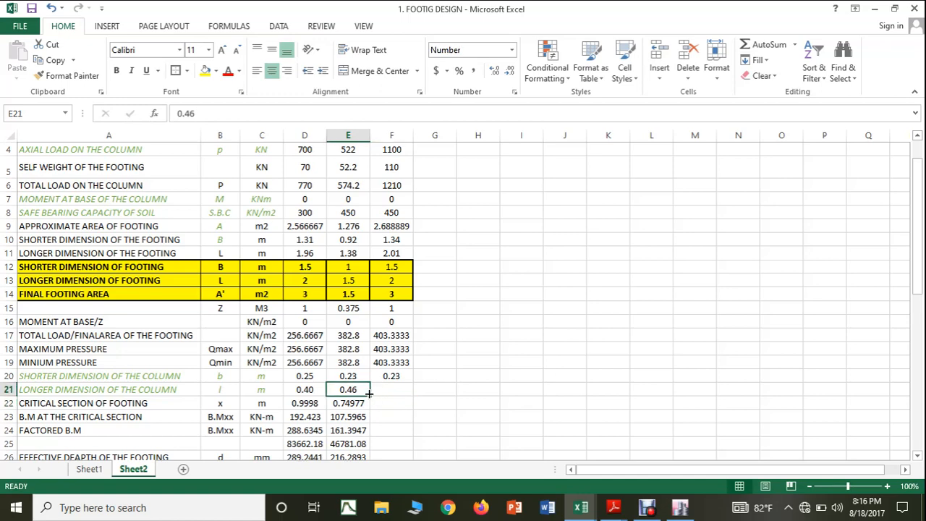
left_click_drag(369, 394, 396, 396)
left_click(504, 407)
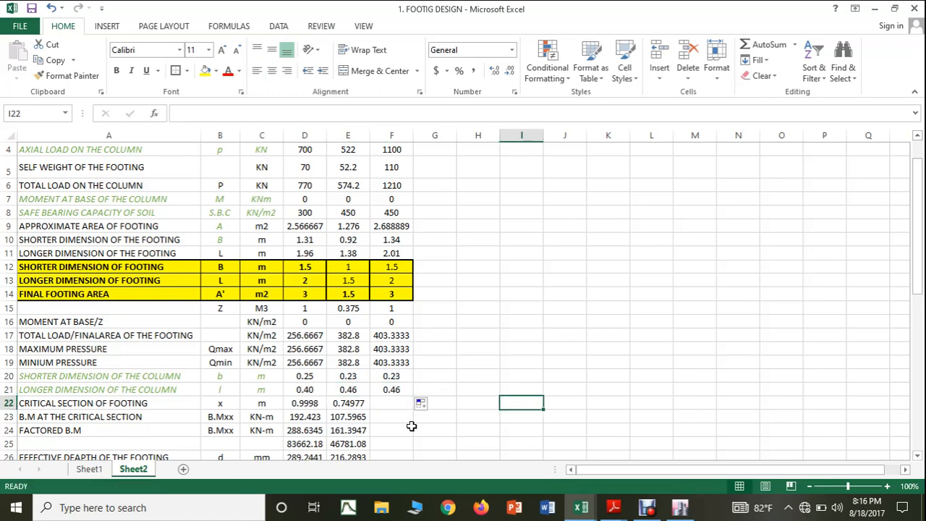
Step: Extend the critical section, bending moment and factored bending moment formulas from E22:E24 into F22:F24
left_click(350, 405)
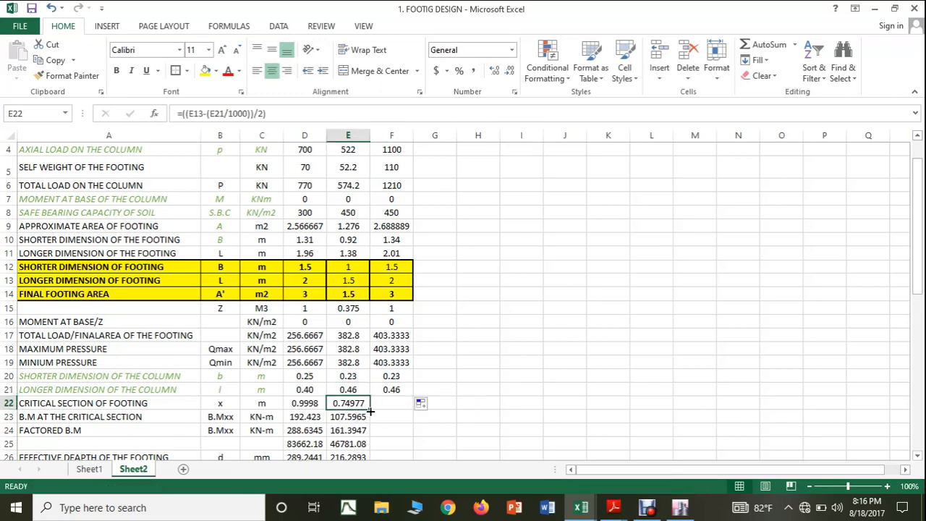
left_click_drag(370, 411, 419, 447)
scroll(419, 445, "down", 1)
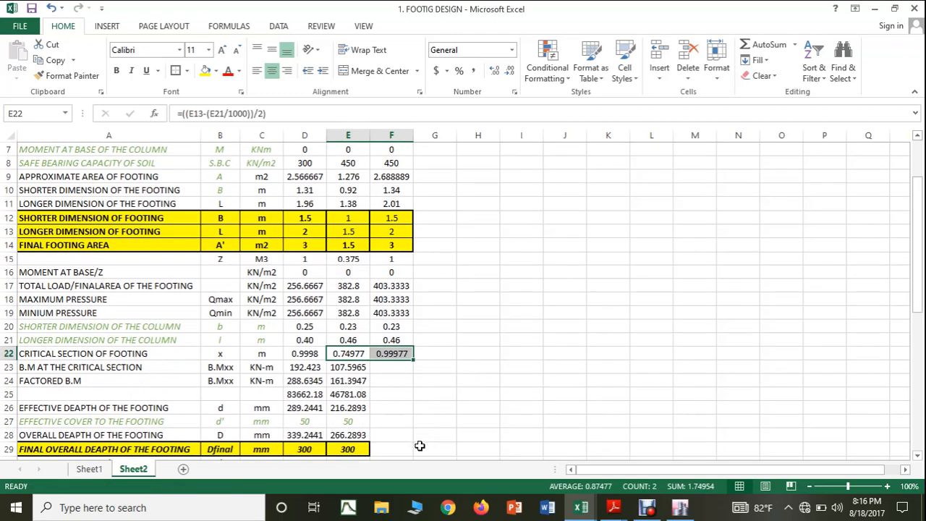
left_click(350, 370)
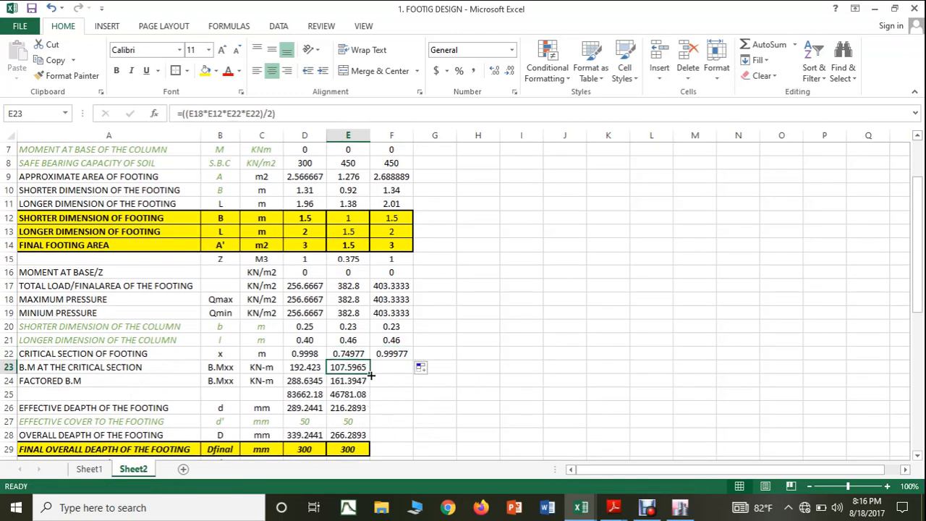
left_click_drag(371, 376, 401, 384)
left_click(351, 384)
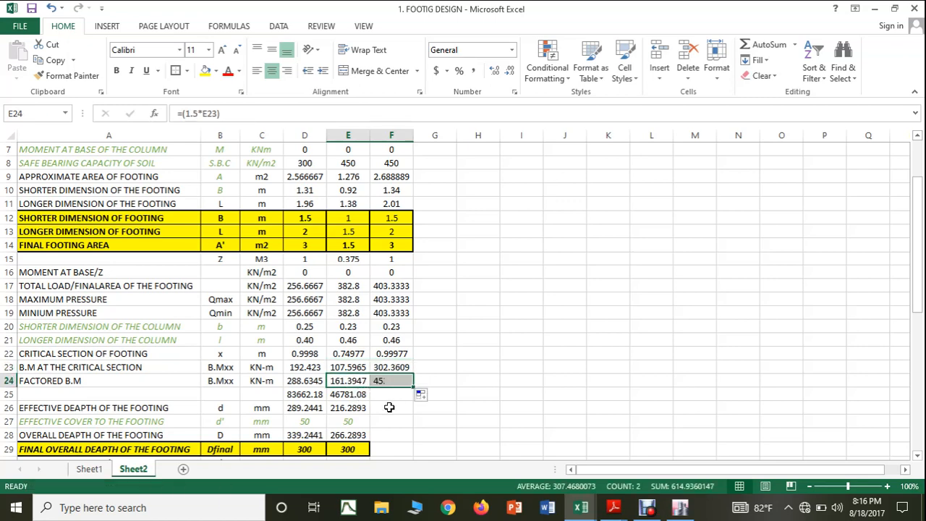
Step: Extend column 53's depth calculation cells E25:E28, including the effective cover, into F25:F28 for column 34
left_click(354, 397)
left_click_drag(370, 401, 395, 455)
left_click(362, 410)
left_click(366, 426)
left_click(365, 439)
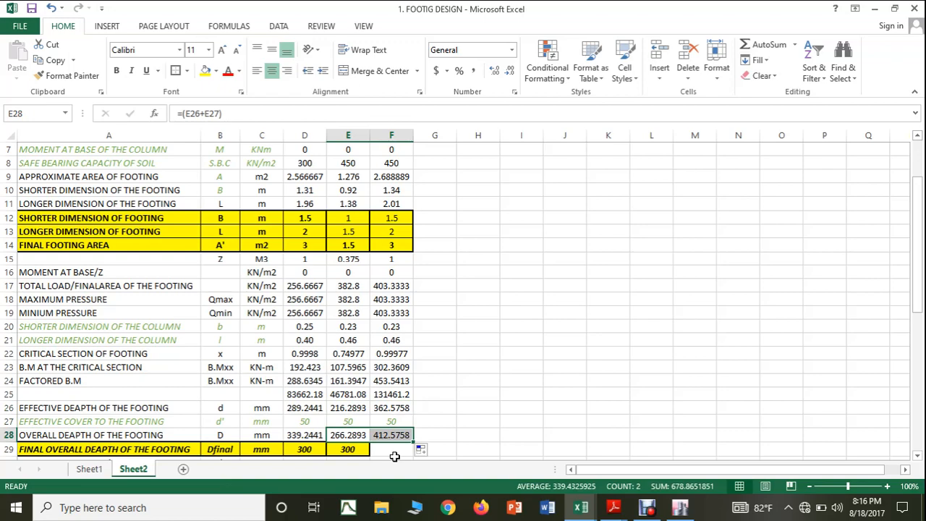
Step: Set column 34's final overall footing depth in F29 to 420 mm
left_click(394, 450)
scroll(487, 420, "down", 2)
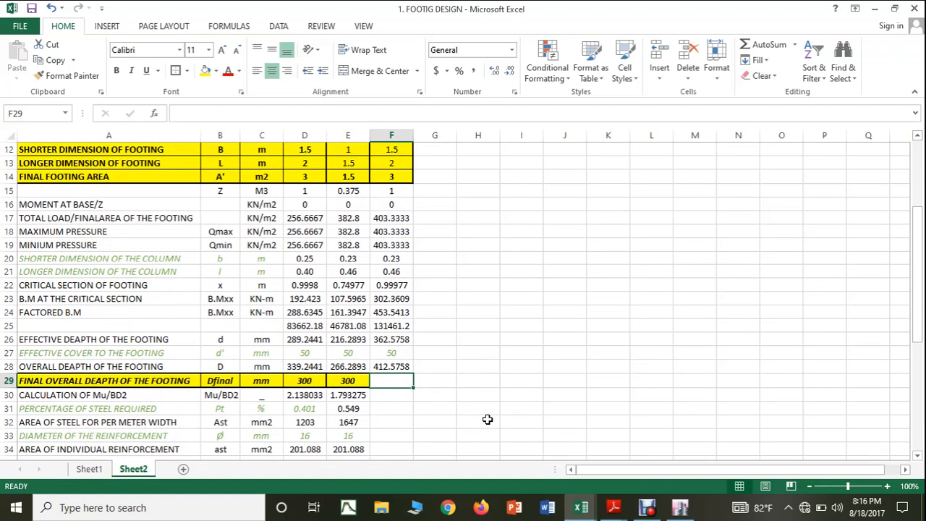
scroll(488, 420, "down", 1)
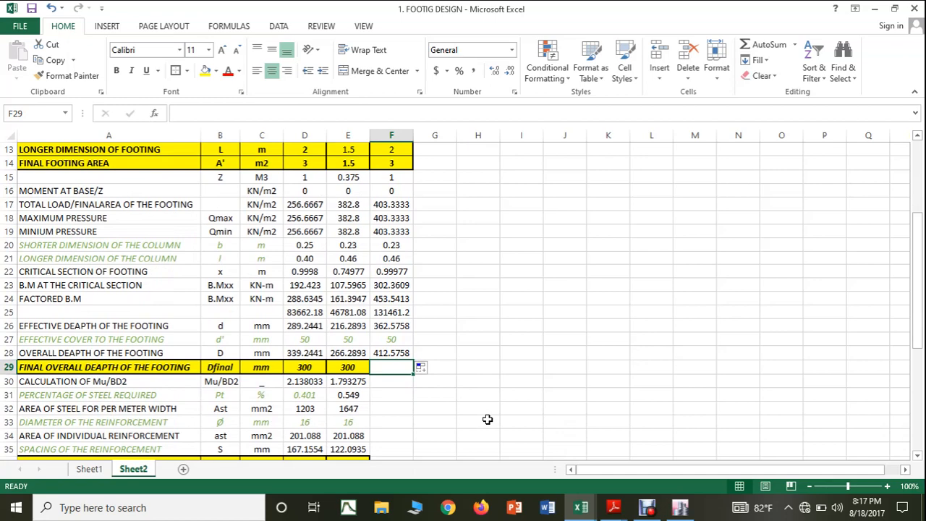
type("420")
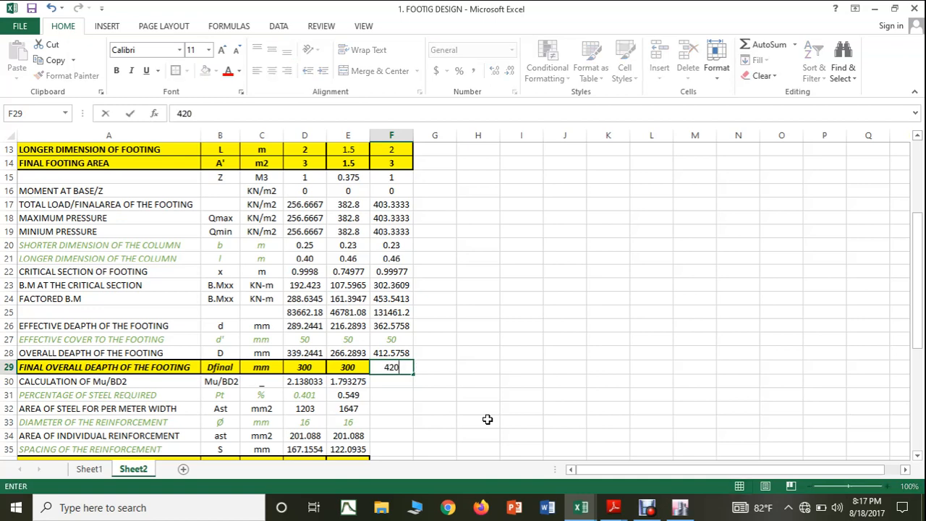
left_click(500, 397)
Step: Highlight column 34's final overall footing depth cell F29 with yellow fill to match the other columns
left_click(358, 367)
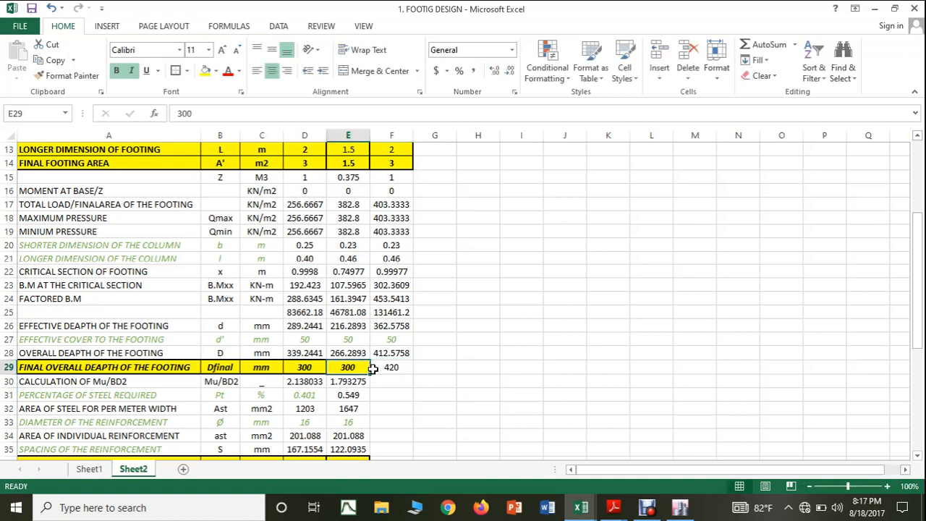
left_click(384, 367)
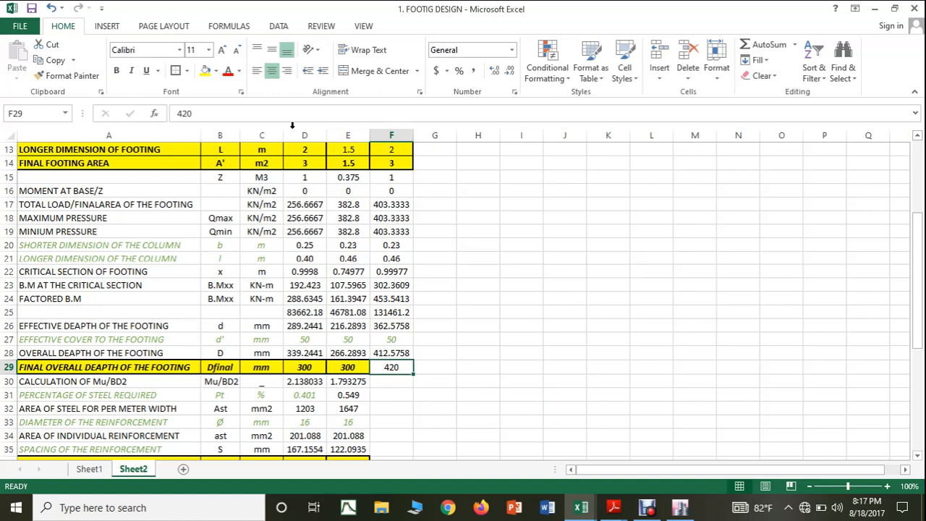
left_click(206, 70)
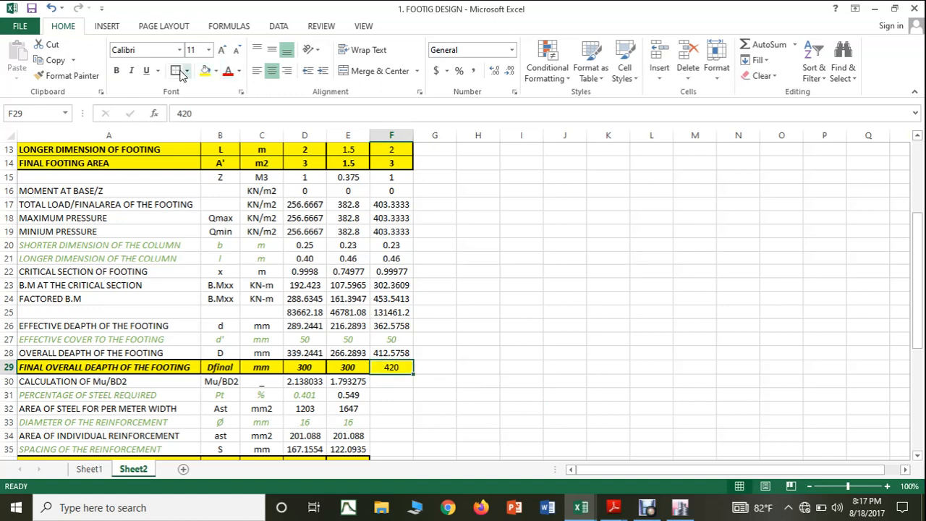
left_click(498, 310)
Step: Extend the Mu/BD2 formula from E30 into F30 and switch to the SP16.pdf steel percentage table in Adobe Reader
left_click(354, 381)
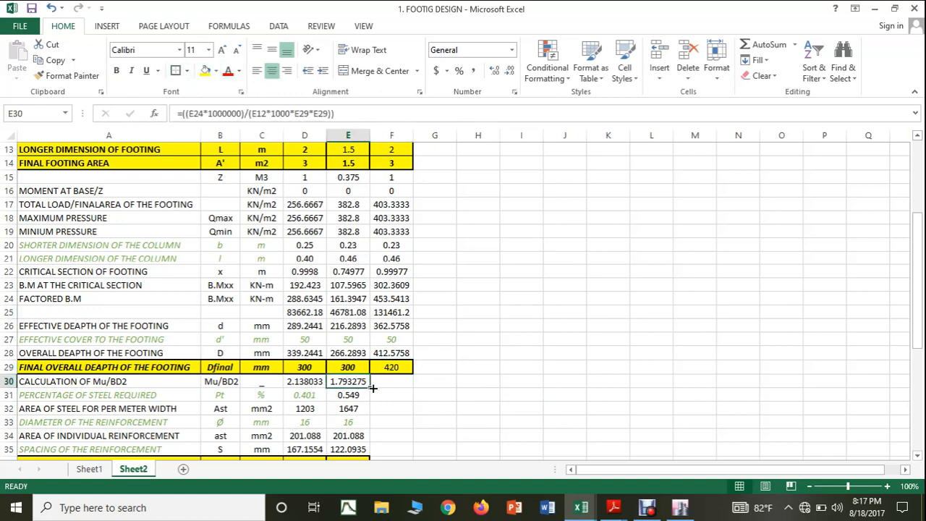
left_click_drag(370, 387, 402, 391)
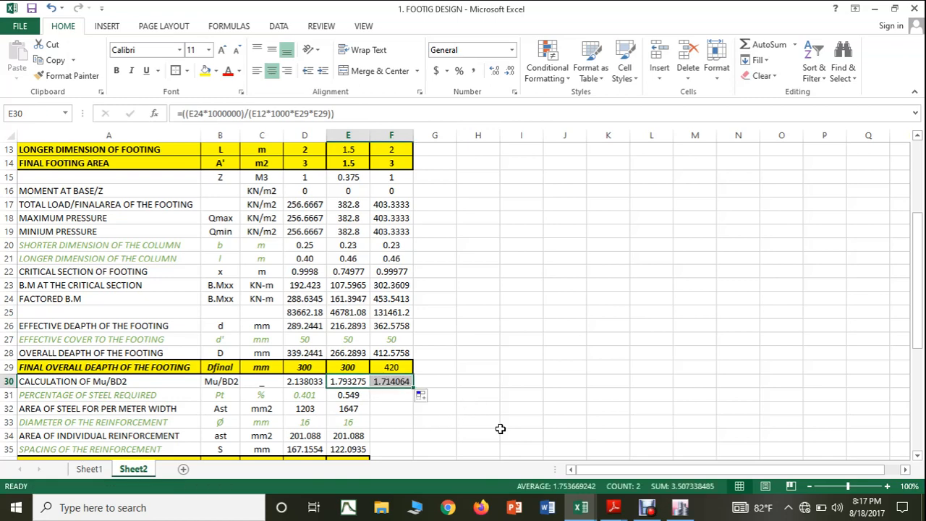
left_click(590, 503)
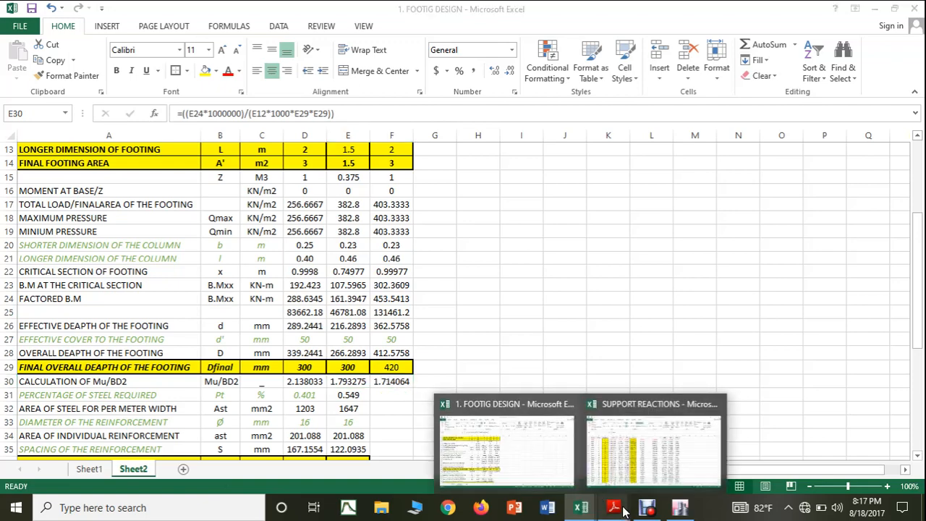
mouse_move(613, 507)
left_click(536, 443)
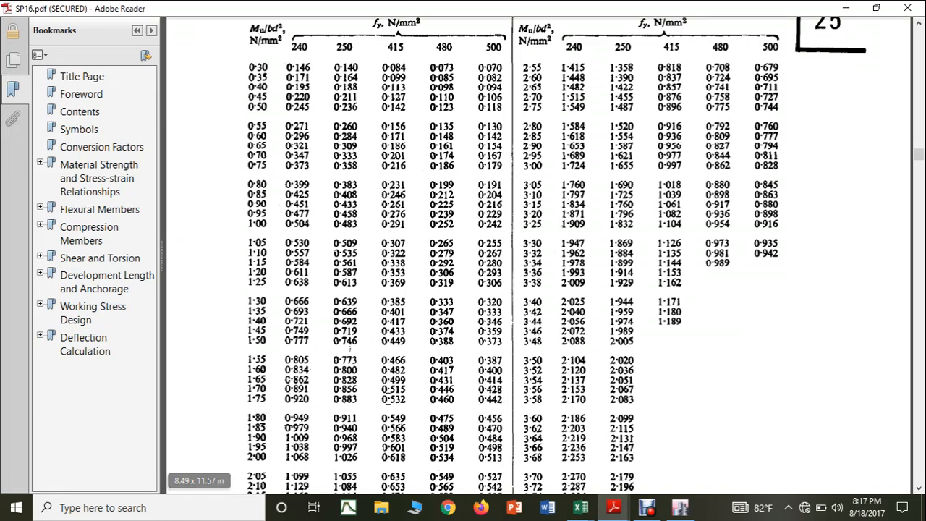
Step: Return to the footing design workbook in Excel and set column 34's required steel percentage in F31 to 0.532
mouse_move(581, 506)
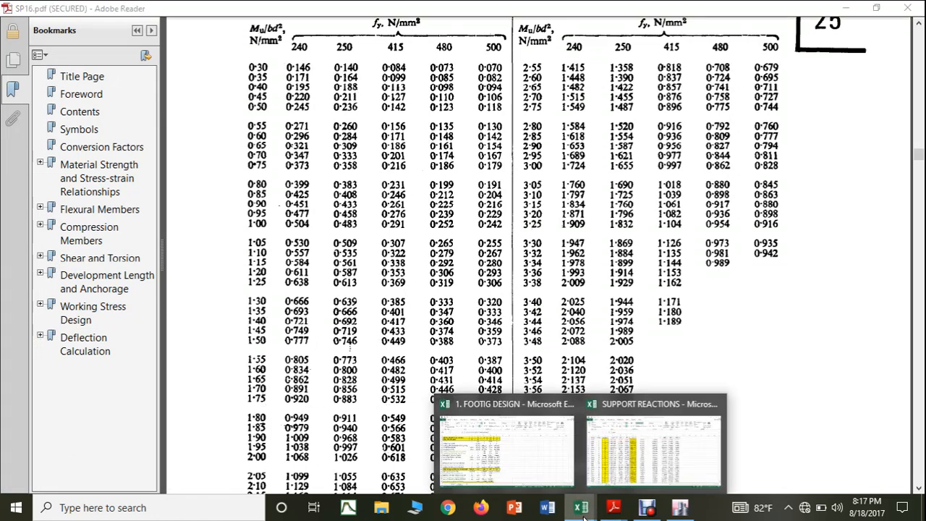
left_click(501, 448)
left_click(389, 394)
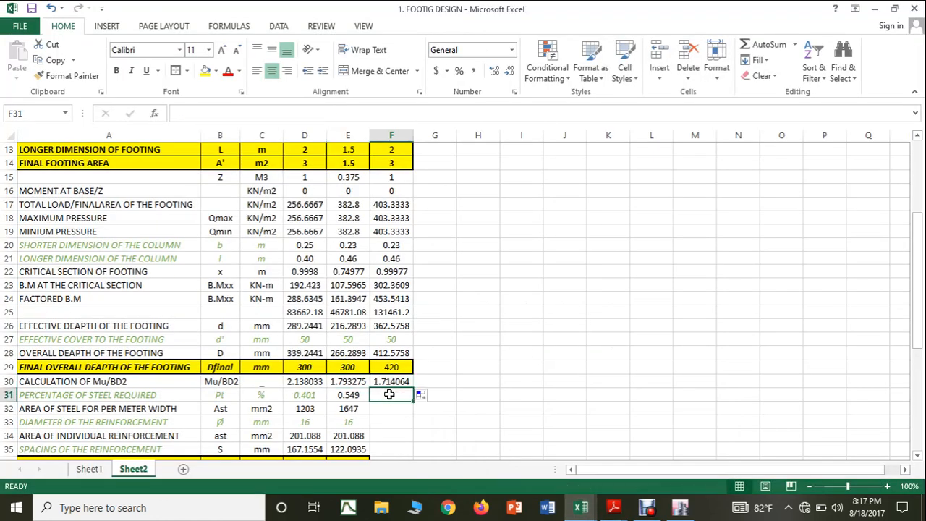
type("0.")
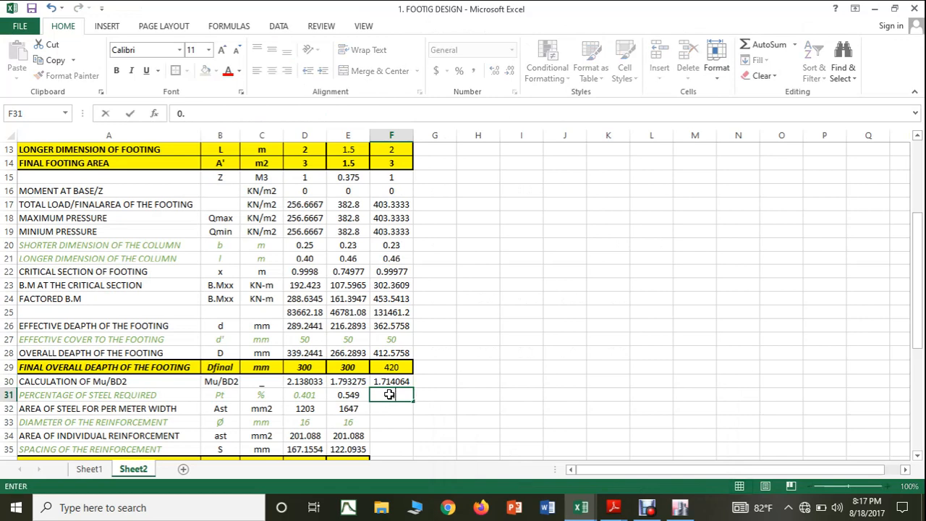
type("532")
left_click(521, 437)
Step: Extend the steel area, 16 mm bar diameter, individual bar area and spacing cells E32:E35 into F32:F35
left_click(329, 410)
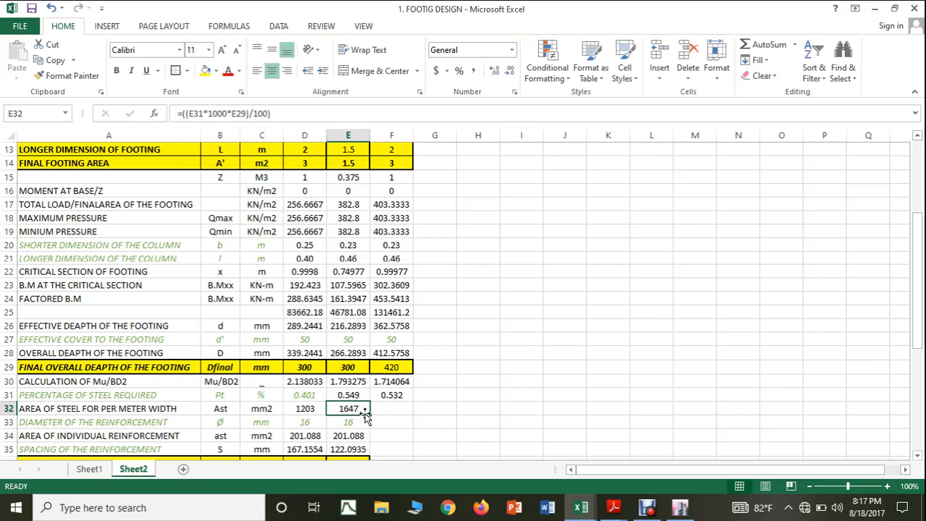
left_click_drag(370, 413, 416, 409)
scroll(513, 395, "down", 1)
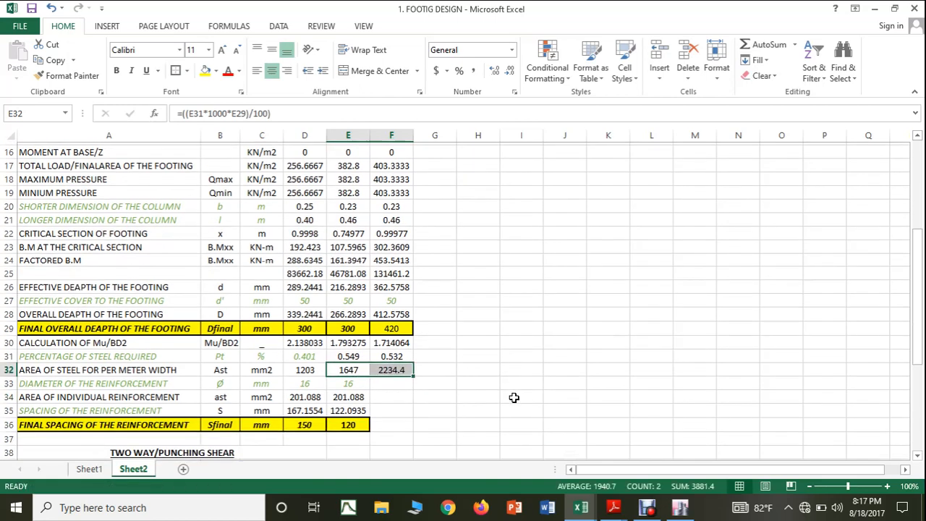
left_click(365, 382)
left_click_drag(370, 387, 405, 410)
left_click(352, 394)
left_click(361, 410)
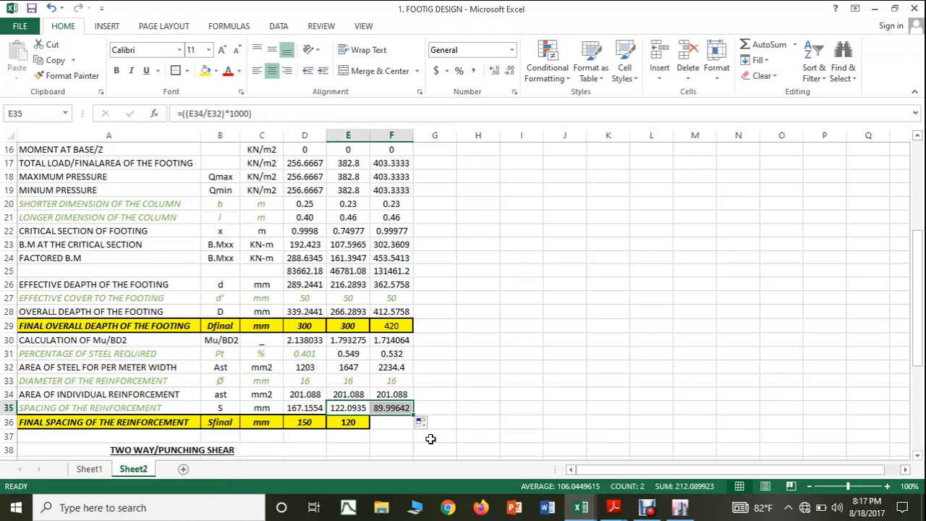
Step: Try a 12 mm reinforcement diameter in F33 for column 34 and restore the cell to 16 mm
left_click(382, 384)
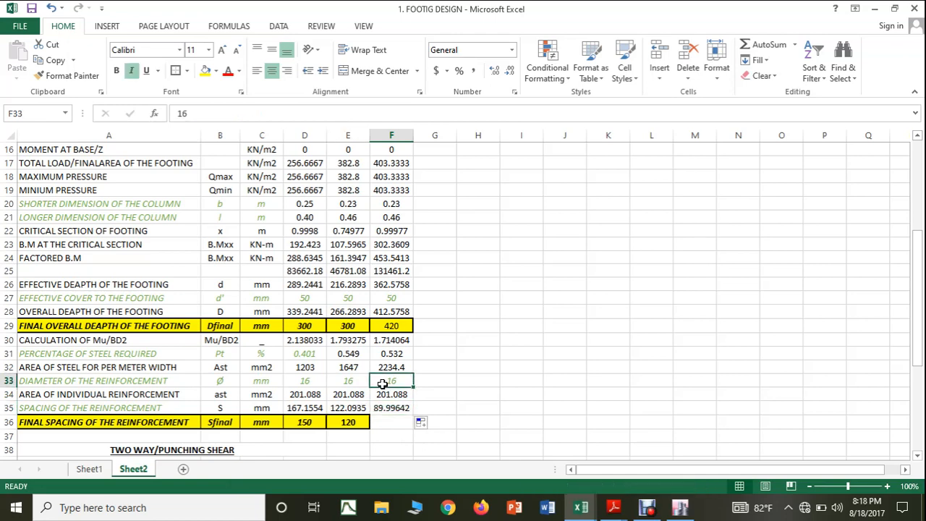
type("12")
left_click(568, 379)
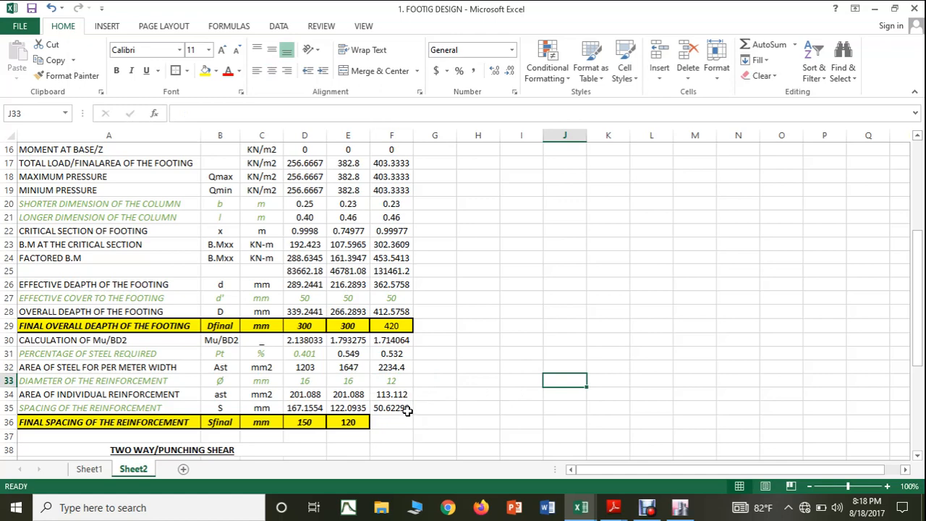
left_click(392, 380)
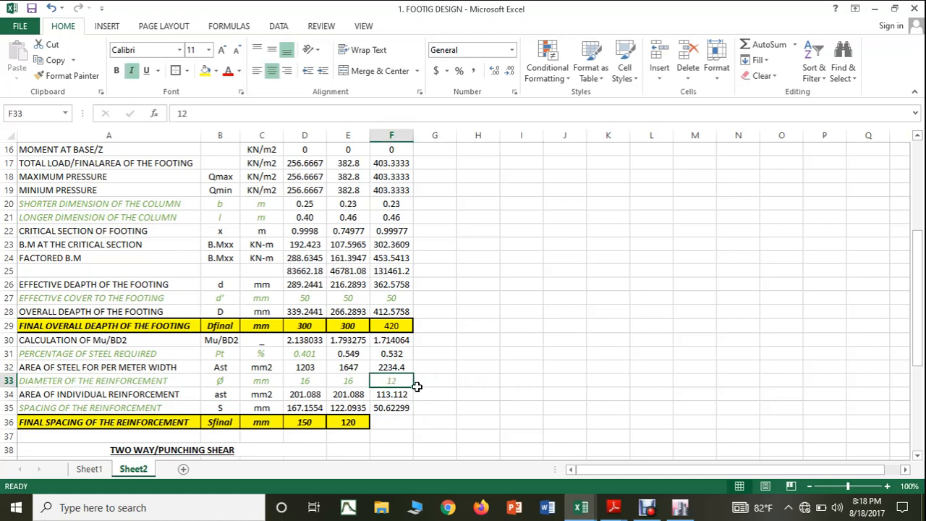
type("1")
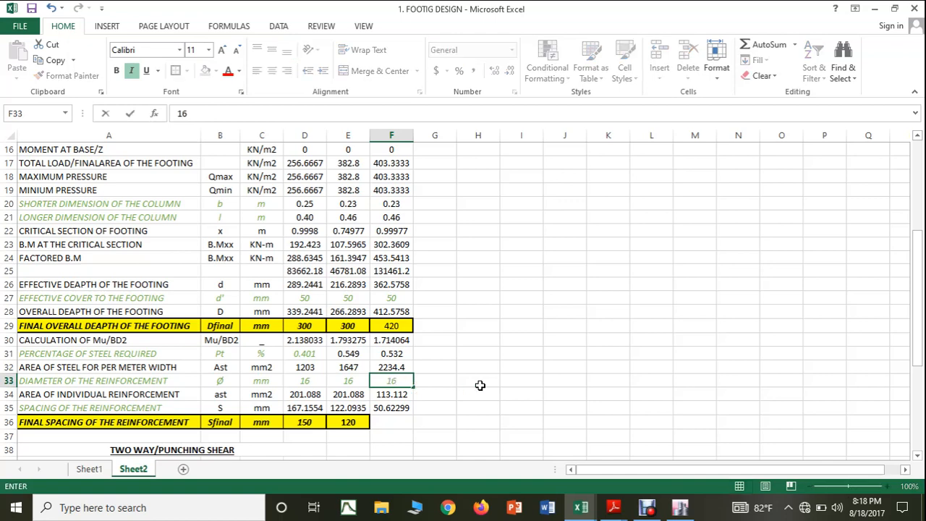
left_click(479, 383)
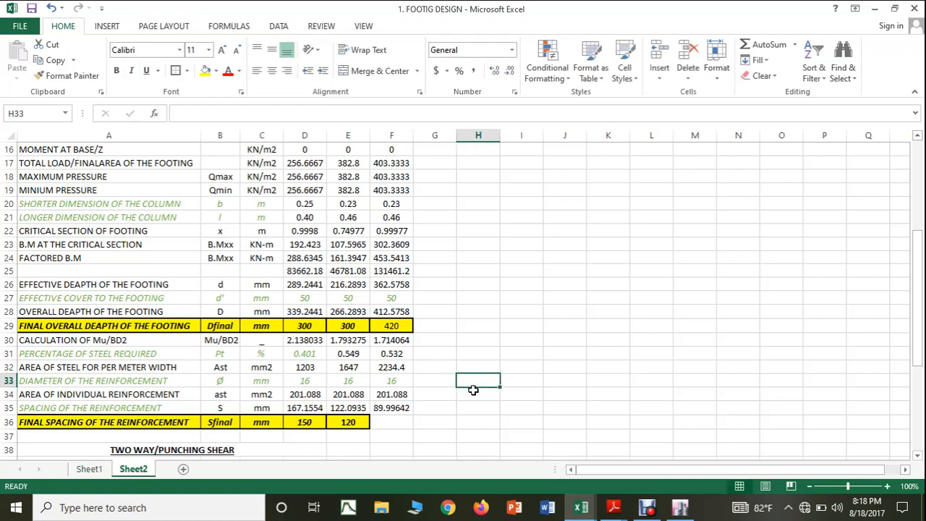
Step: Set column 34's final reinforcement spacing in F36 to 80 mm and highlight the cell with yellow fill
left_click(383, 424)
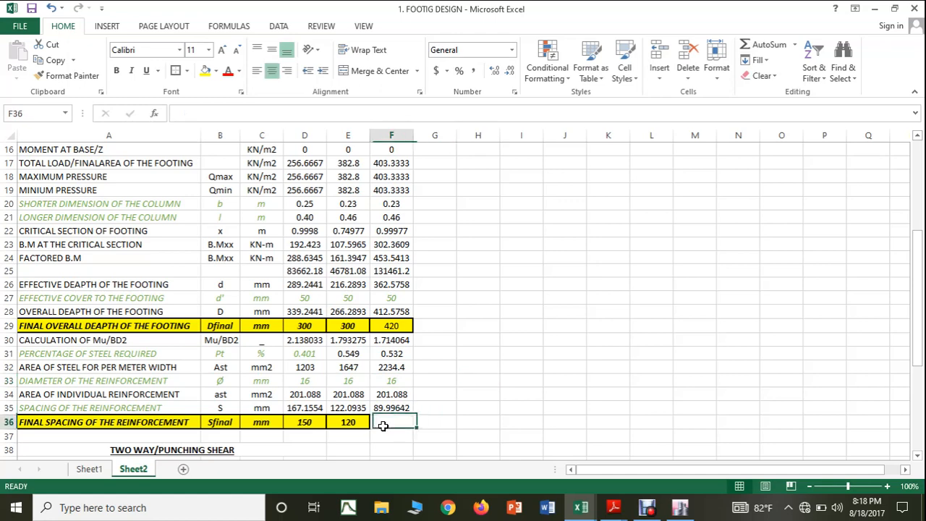
type("8")
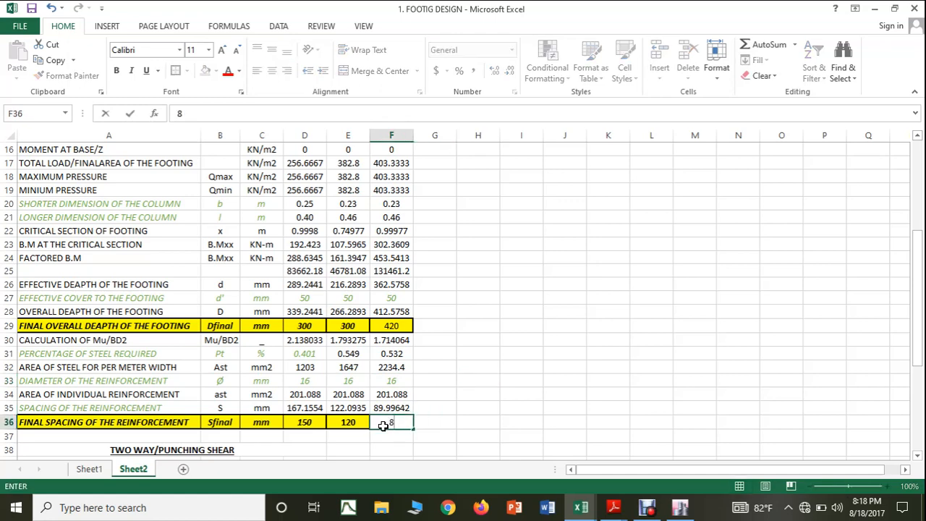
type("0")
left_click(451, 422)
left_click(407, 422)
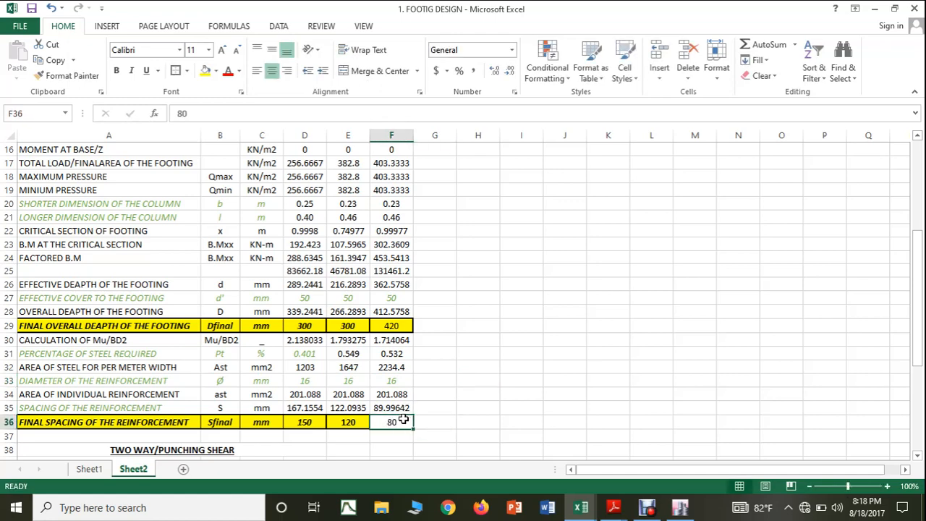
left_click(206, 71)
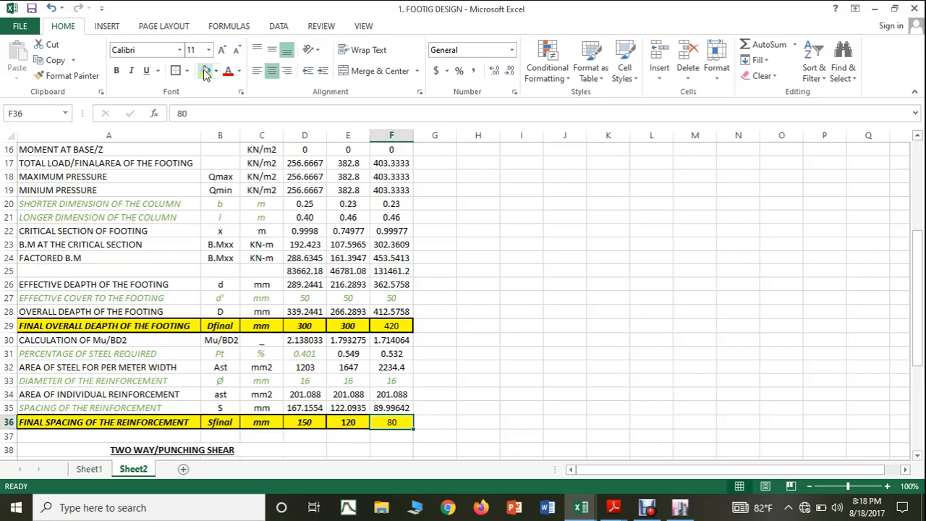
left_click(489, 284)
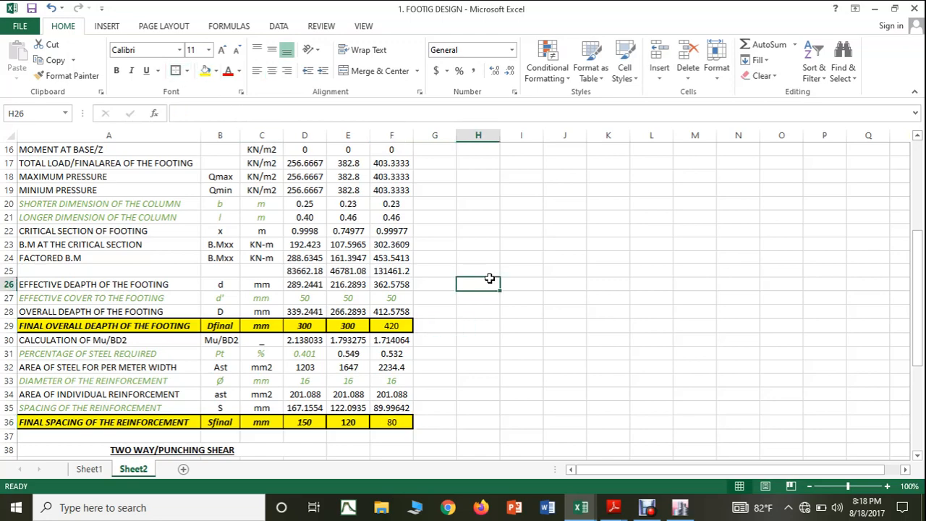
Step: Extend the punching influence plane dimensions and punching shear value formulas from E39:E41 into F39:F41
scroll(490, 279, "down", 2)
scroll(490, 278, "down", 2)
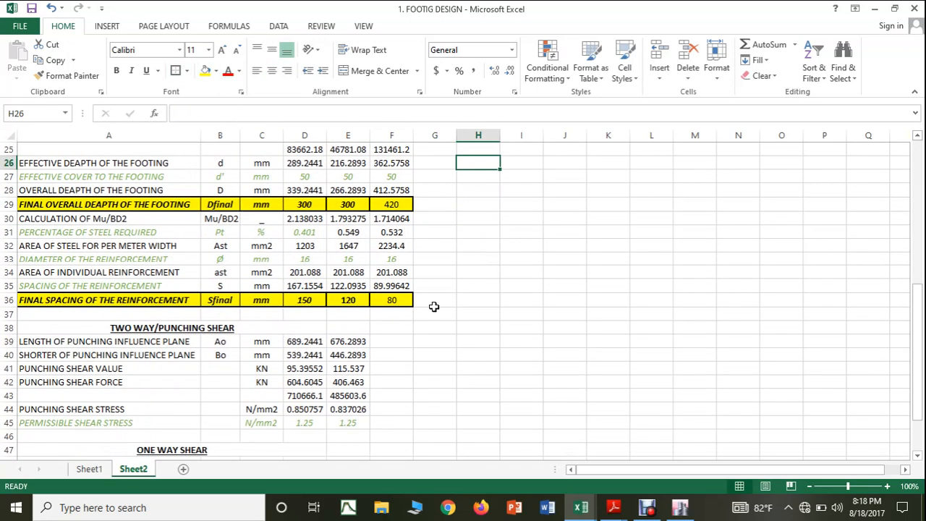
left_click(365, 338)
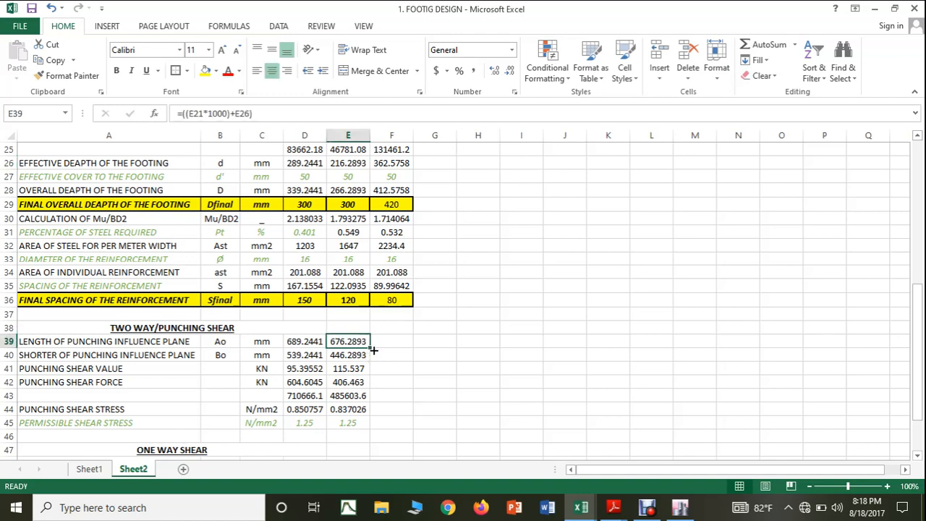
left_click_drag(373, 350, 405, 360)
left_click(359, 356)
left_click(358, 368)
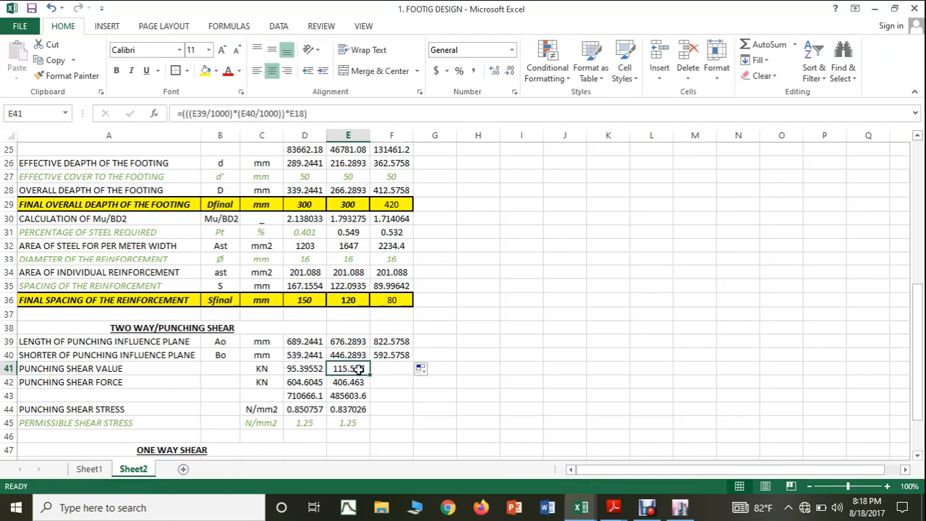
left_click_drag(371, 375, 394, 370)
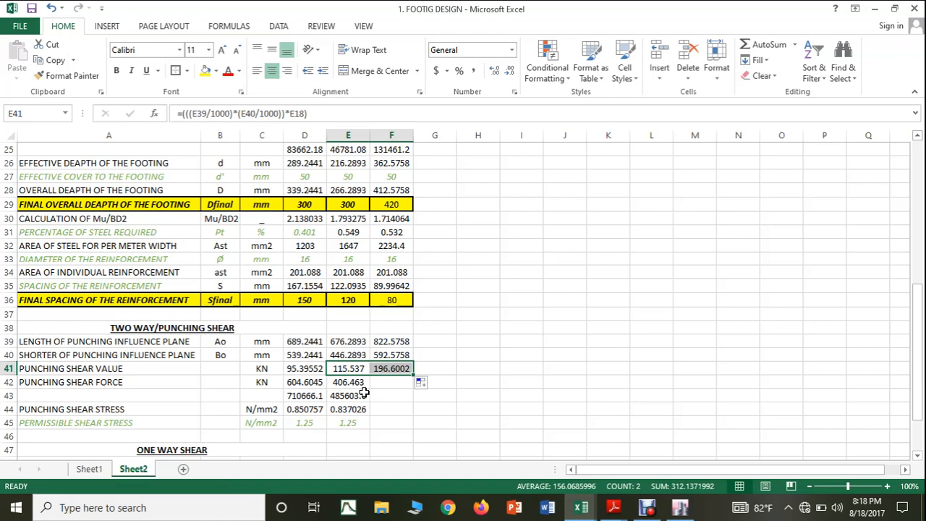
Step: Extend the punching shear force, shear area, punching shear stress and permissible stress formulas from E42:E45 into F42:F45
left_click(359, 386)
left_click_drag(370, 388, 395, 389)
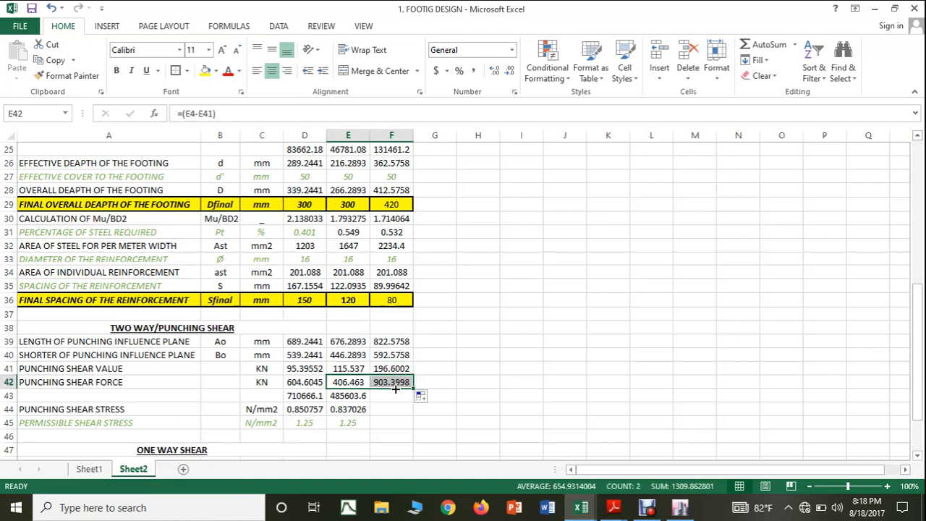
left_click(359, 396)
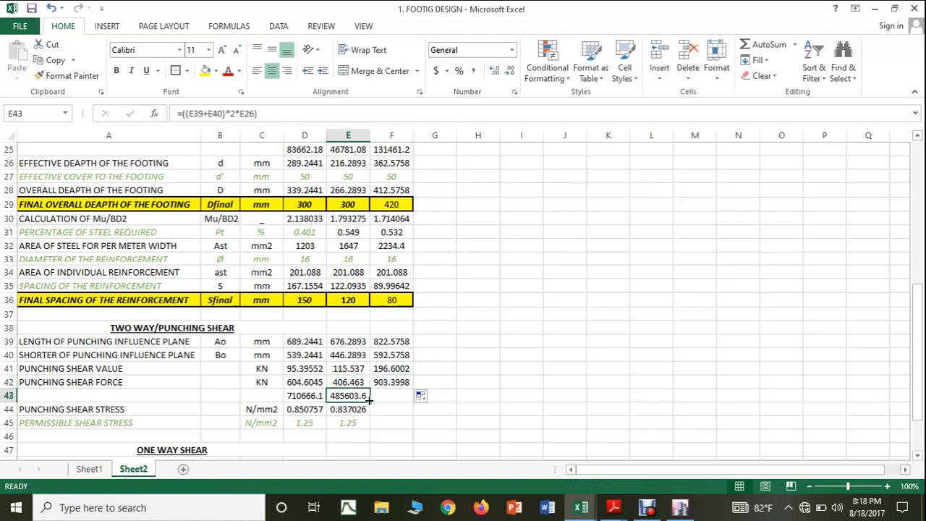
left_click_drag(370, 402, 395, 417)
left_click(356, 411)
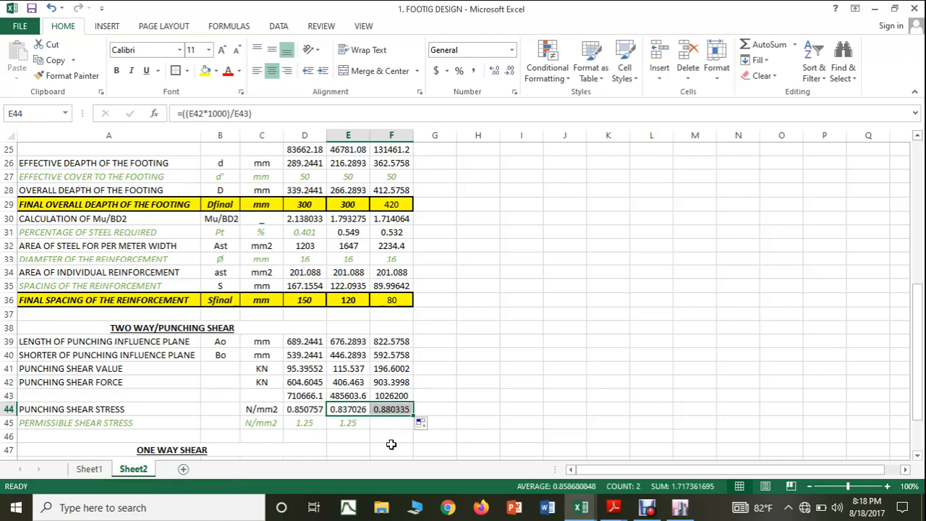
left_click(356, 424)
left_click_drag(369, 429, 394, 431)
Step: Extend the one-way shear formulas for the critical distance, shear force and shear stress from E48:E50 into F48:F50
scroll(394, 432, "down", 3)
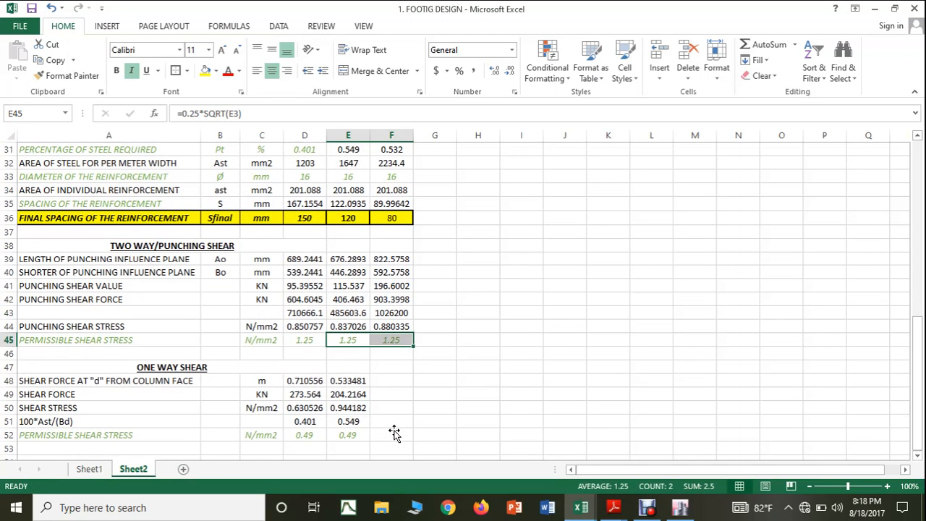
left_click(359, 340)
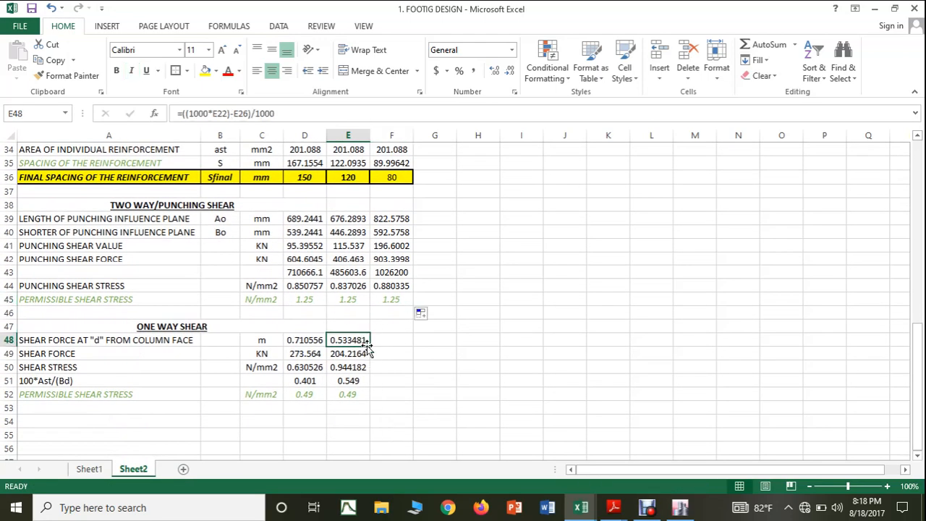
left_click_drag(370, 347, 399, 377)
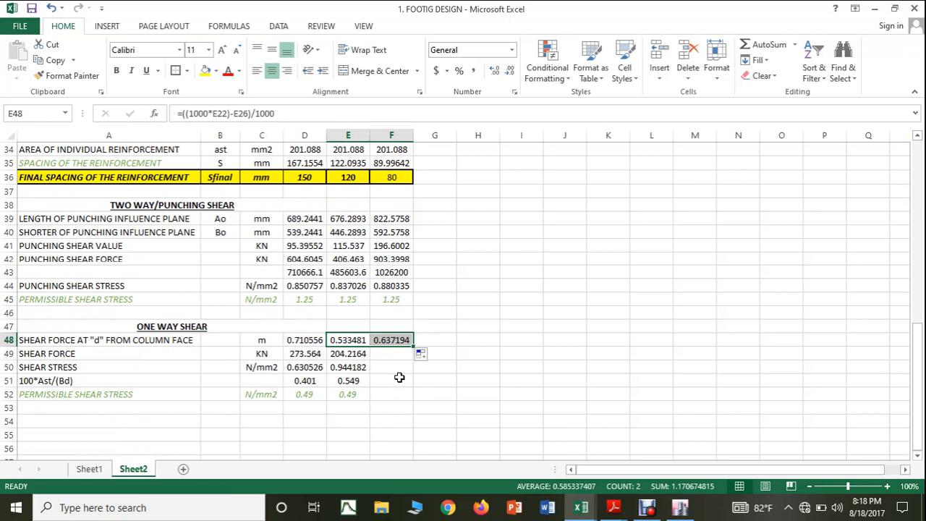
left_click(356, 354)
left_click_drag(369, 361, 406, 353)
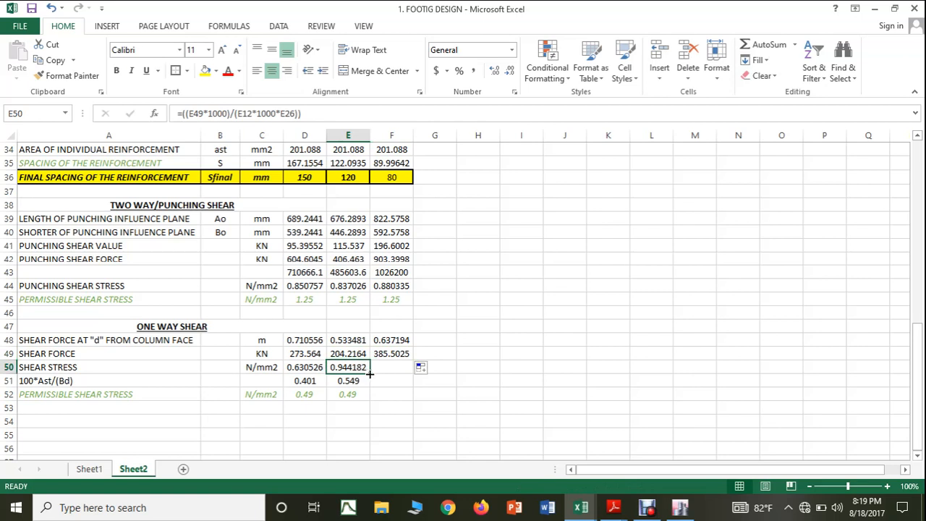
left_click_drag(370, 374, 392, 369)
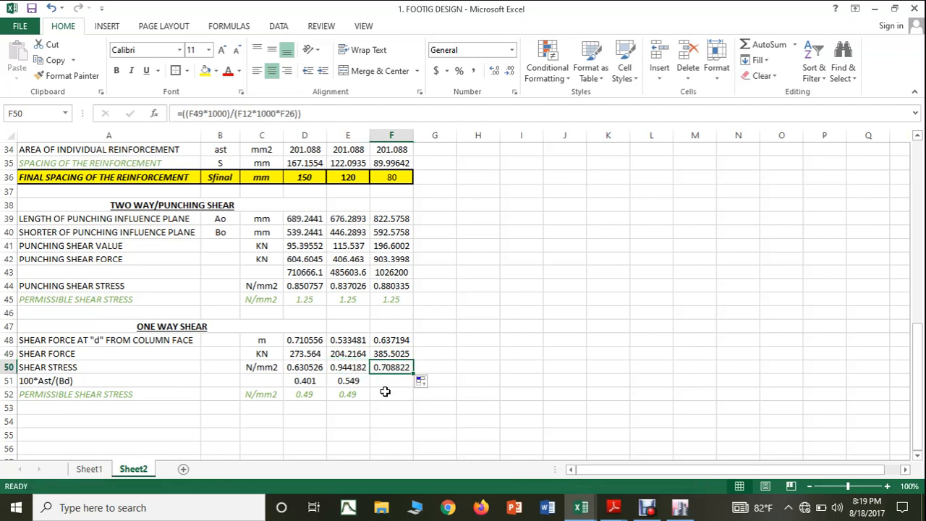
Step: Extend the 100*Ast/(Bd) formula from E51 into F51 and consult Table 19, Design Shear Strength of Concrete, in 456.pdf in Adobe Reader
left_click(347, 378)
left_click_drag(370, 387, 396, 388)
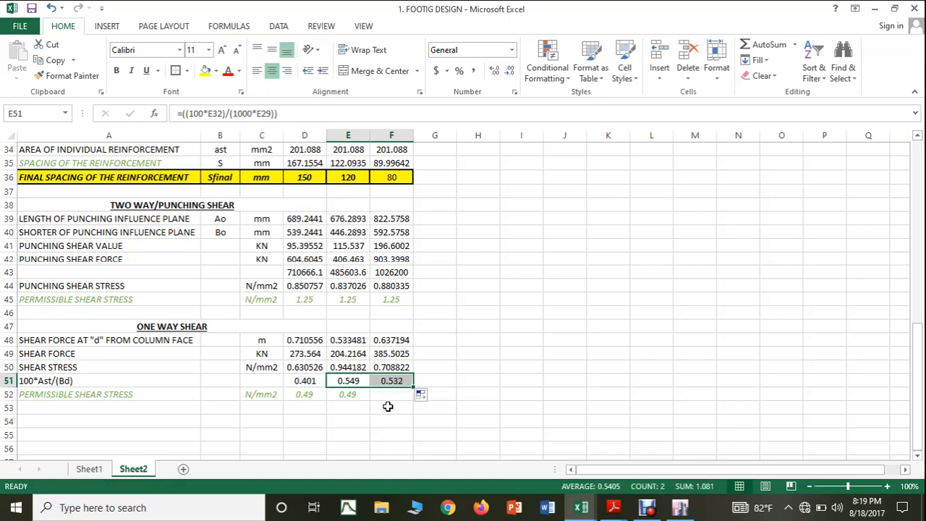
left_click(581, 509)
mouse_move(614, 510)
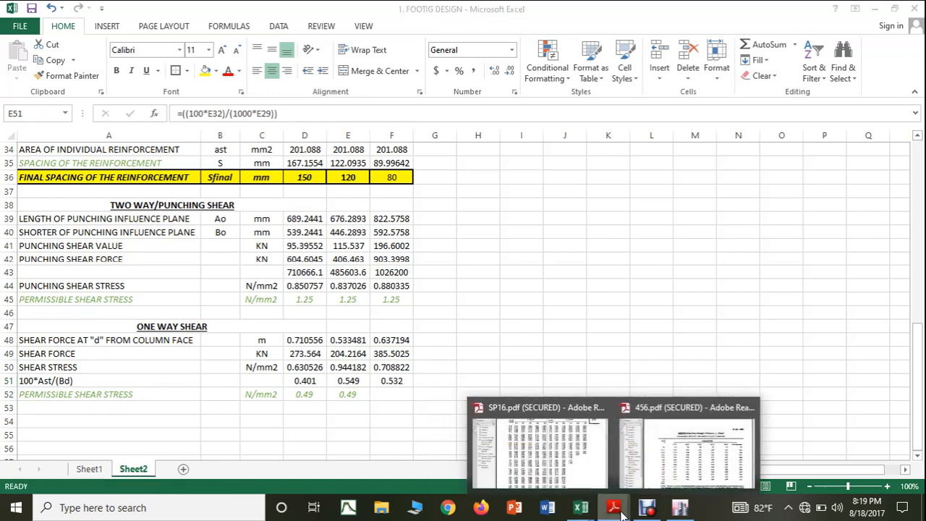
left_click(661, 467)
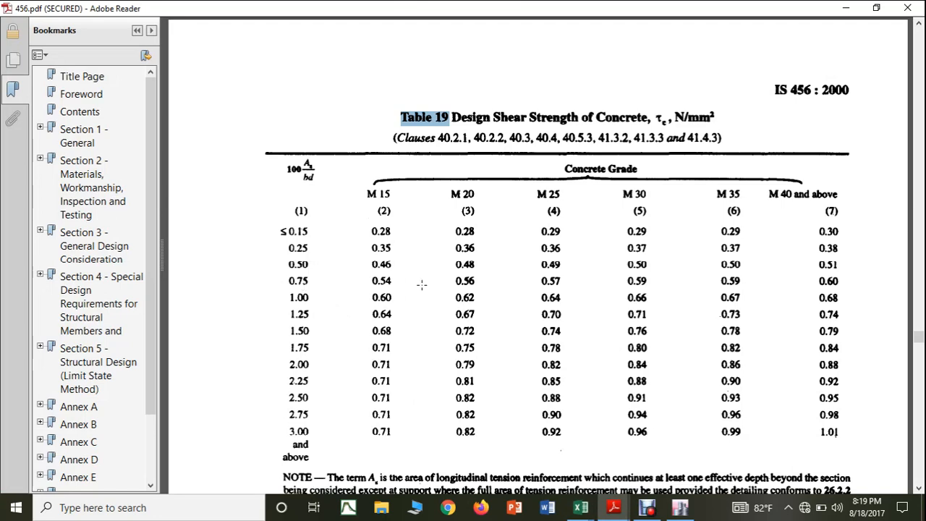
mouse_move(580, 507)
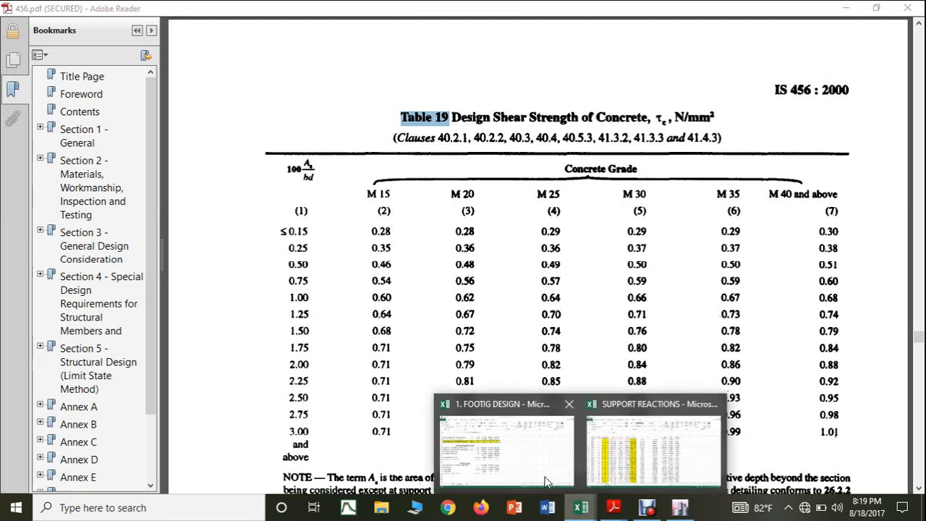
left_click(531, 467)
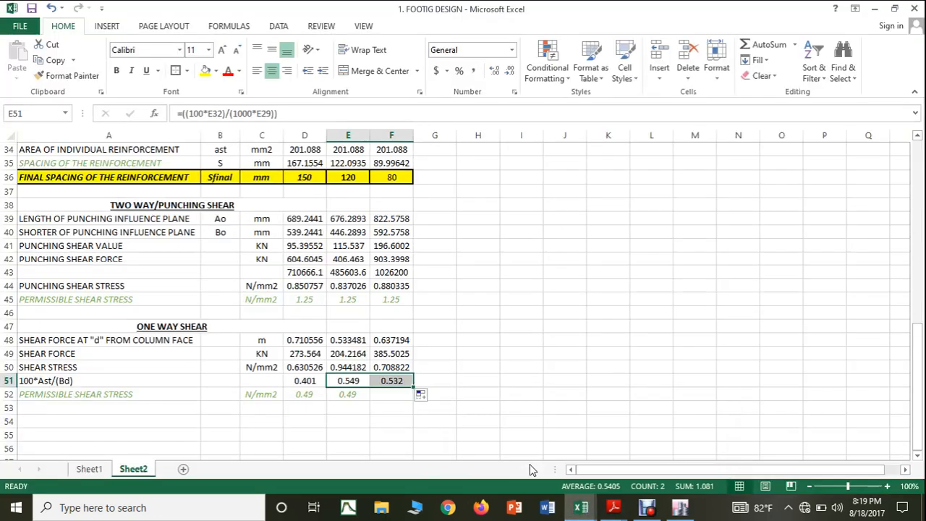
Step: Enter 0.57 as column 34's permissible one-way shear stress in F52 and color its text green
left_click(403, 397)
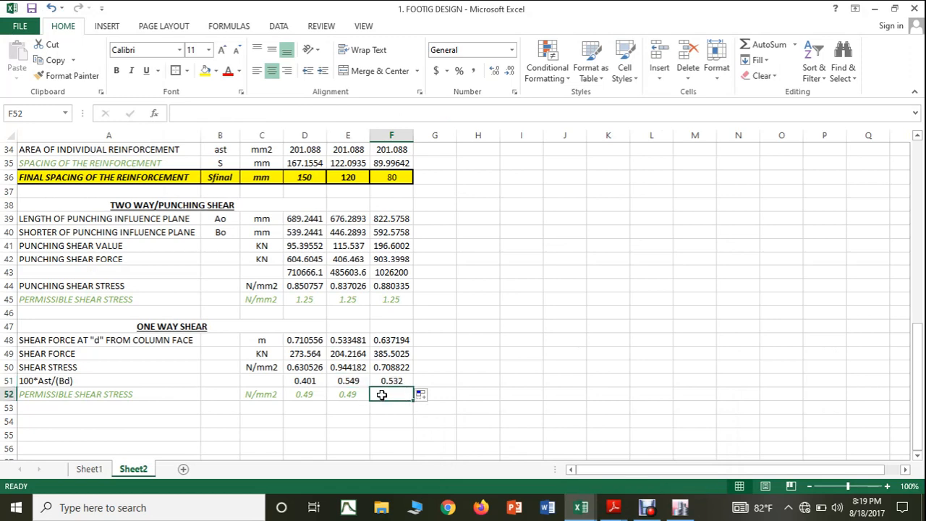
type("0")
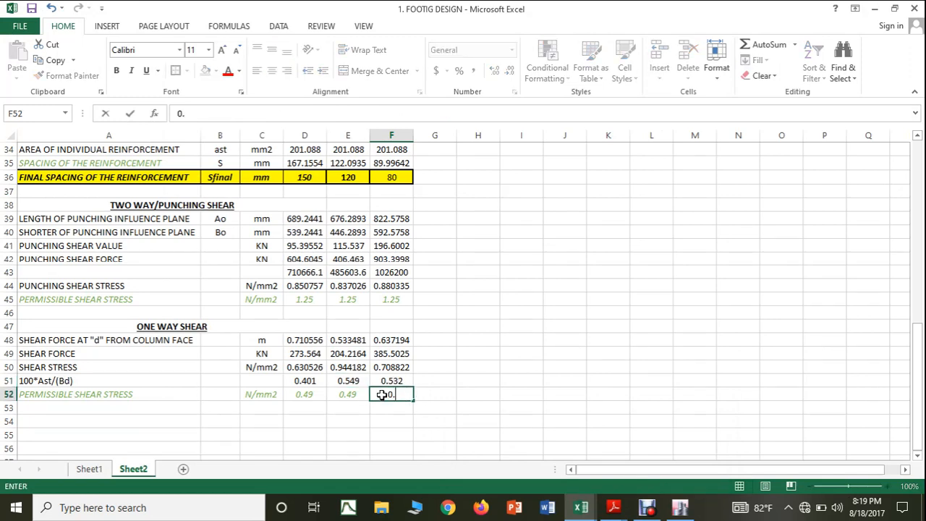
type(".57")
left_click(489, 377)
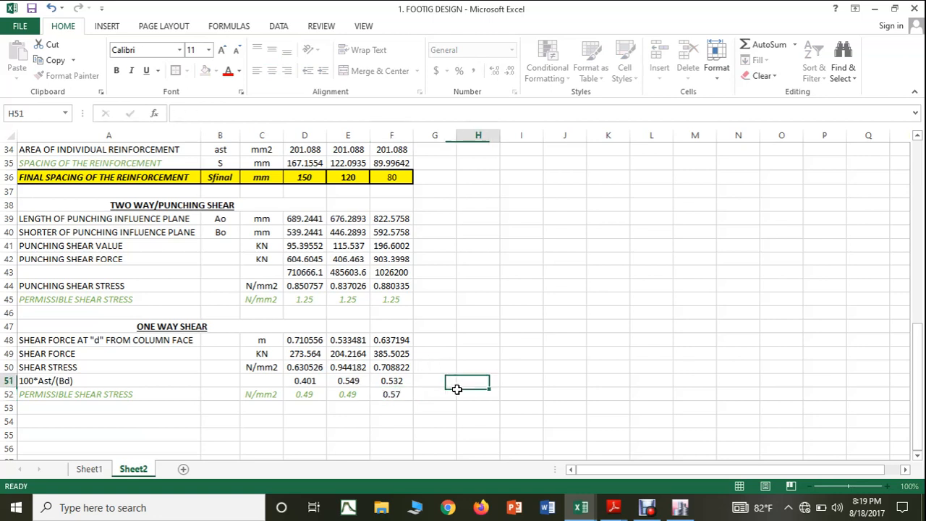
left_click(383, 395)
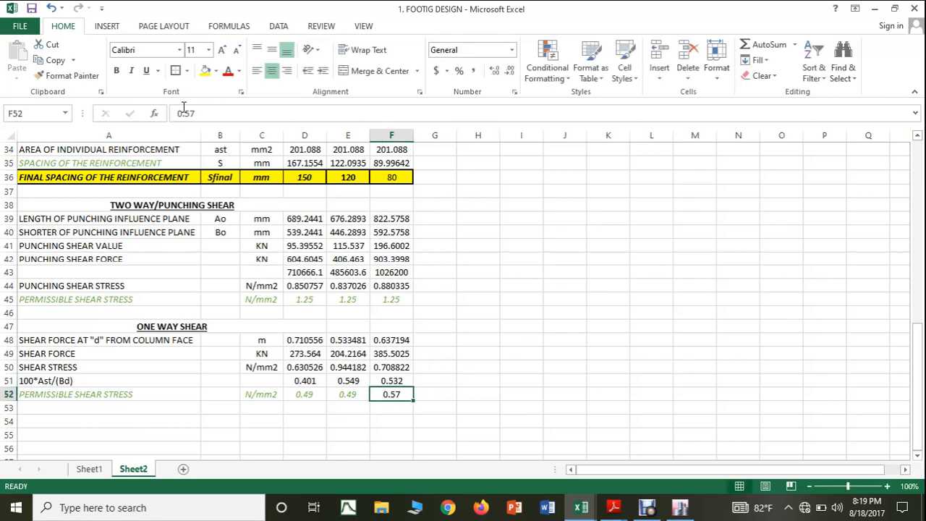
left_click(239, 71)
left_click(274, 193)
left_click(521, 290)
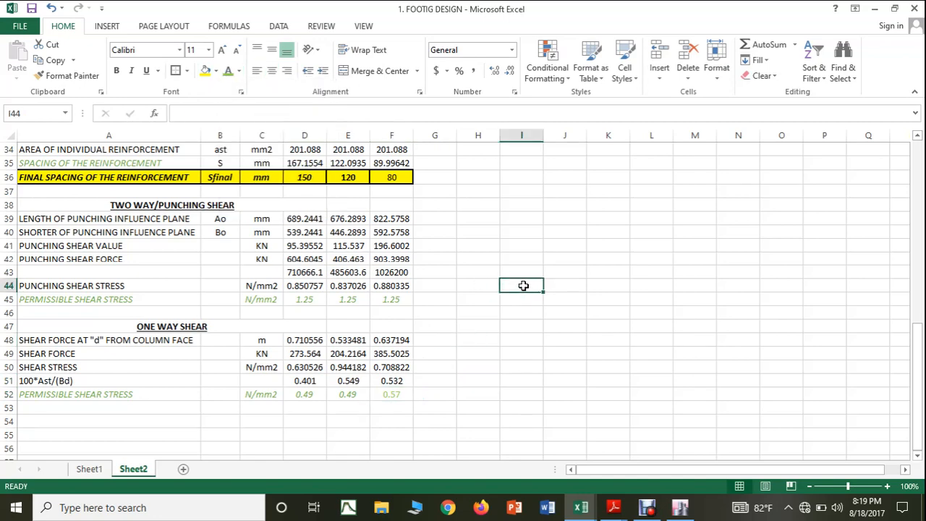
scroll(483, 278, "up", 8)
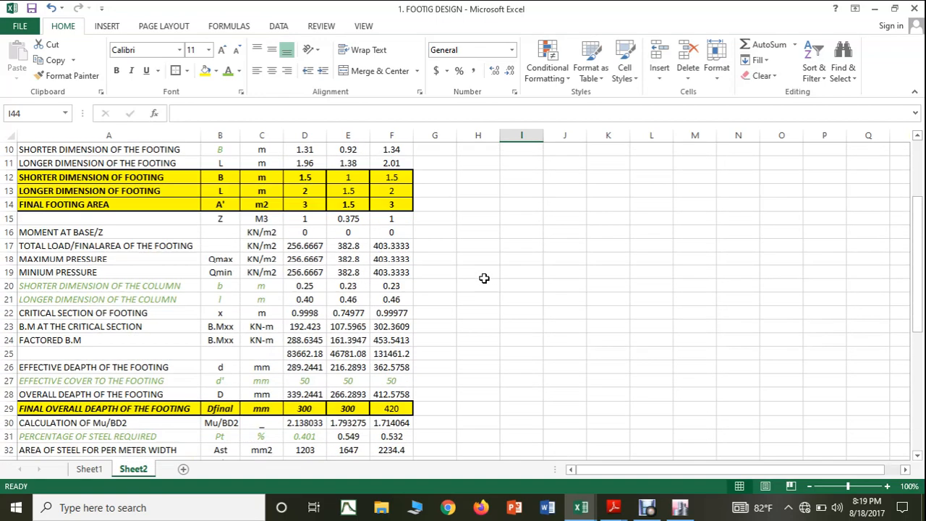
scroll(484, 278, "up", 3)
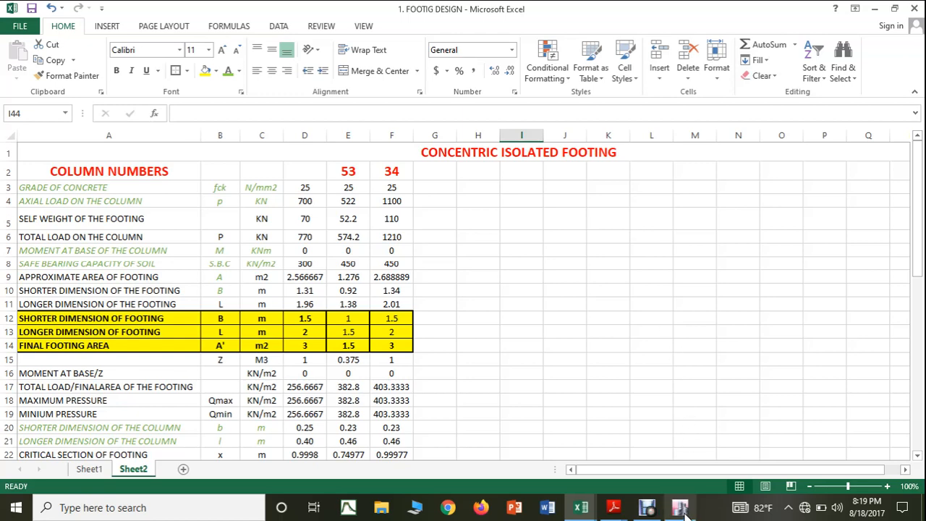
left_click(648, 508)
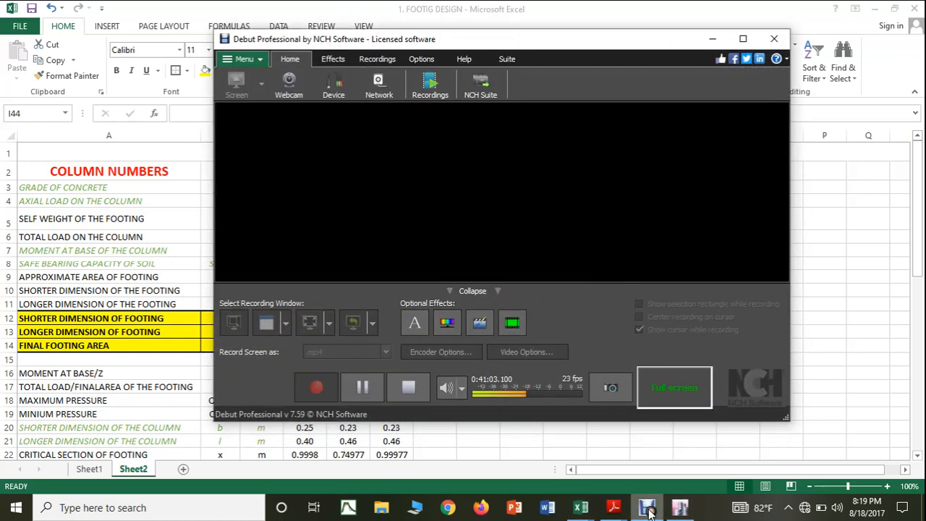